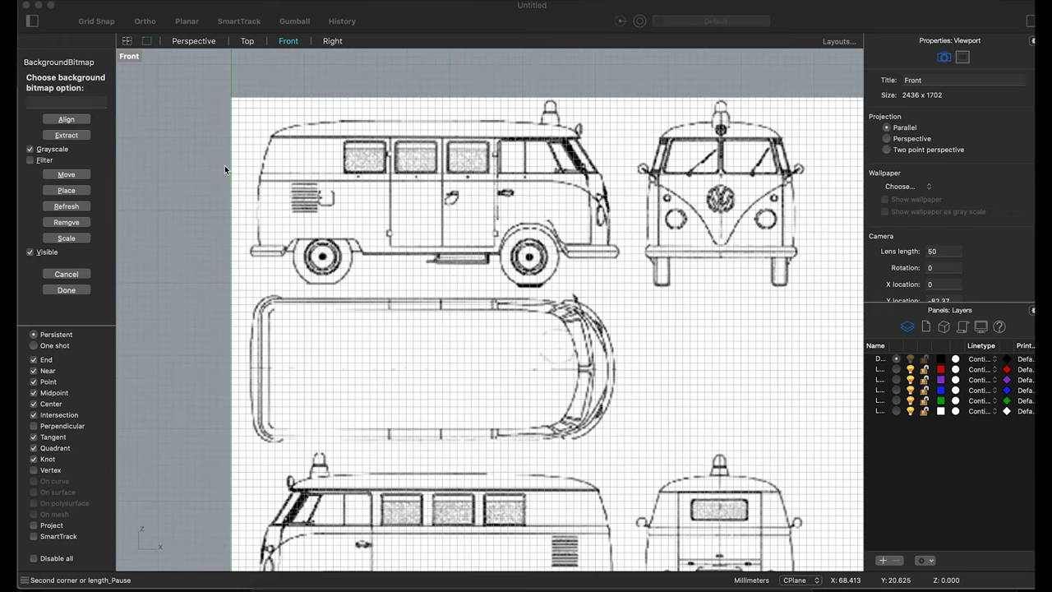
- Finish placing the background blueprint, then draw and delete a trial curve
{"action": "scroll", "coordinate": [226, 167], "scroll_direction": "down", "scroll_amount": 2}
{"action": "scroll", "coordinate": [264, 115], "scroll_direction": "up", "scroll_amount": 2}
{"action": "scroll", "coordinate": [369, 184], "scroll_direction": "up", "scroll_amount": 2}
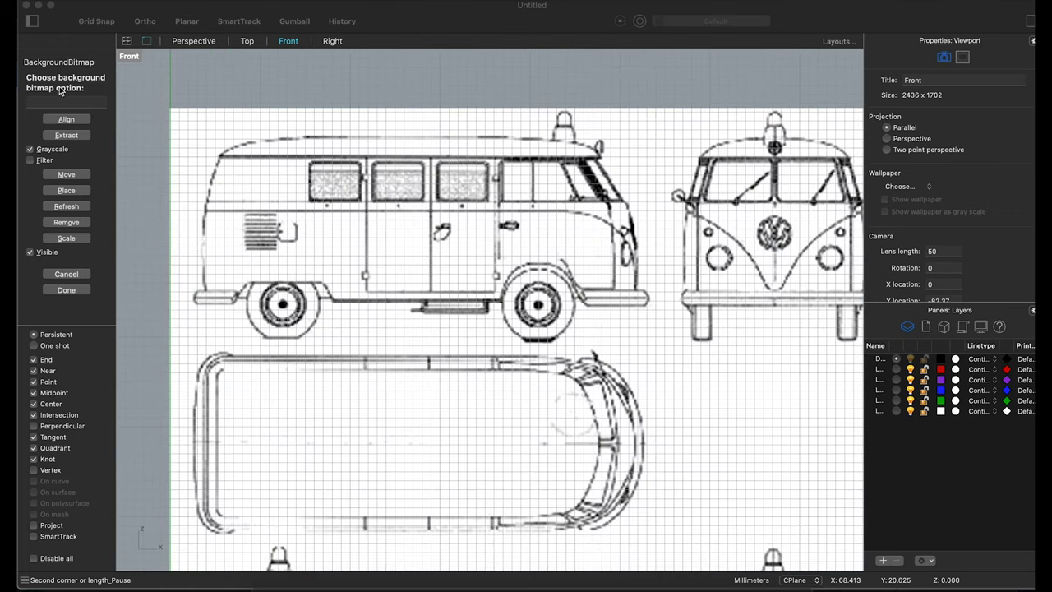
{"action": "left_click", "coordinate": [142, 148]}
{"action": "key", "text": "Escape"}
{"action": "left_click", "coordinate": [85, 90]}
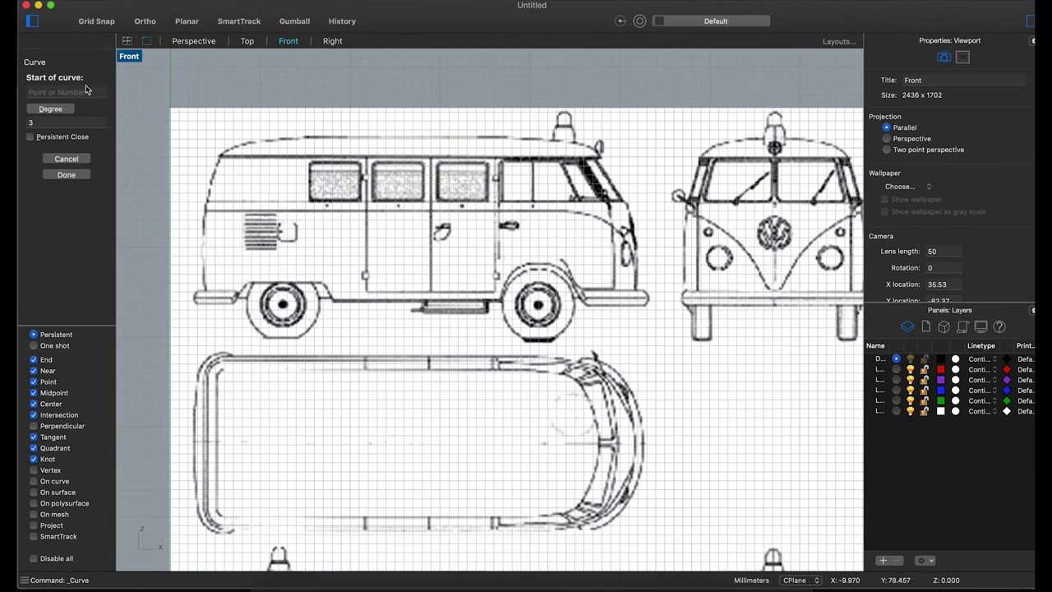
{"action": "left_click", "coordinate": [219, 160]}
{"action": "left_click", "coordinate": [234, 145]}
{"action": "key", "text": "Return"}
{"action": "scroll", "coordinate": [238, 153], "scroll_direction": "up", "scroll_amount": 2}
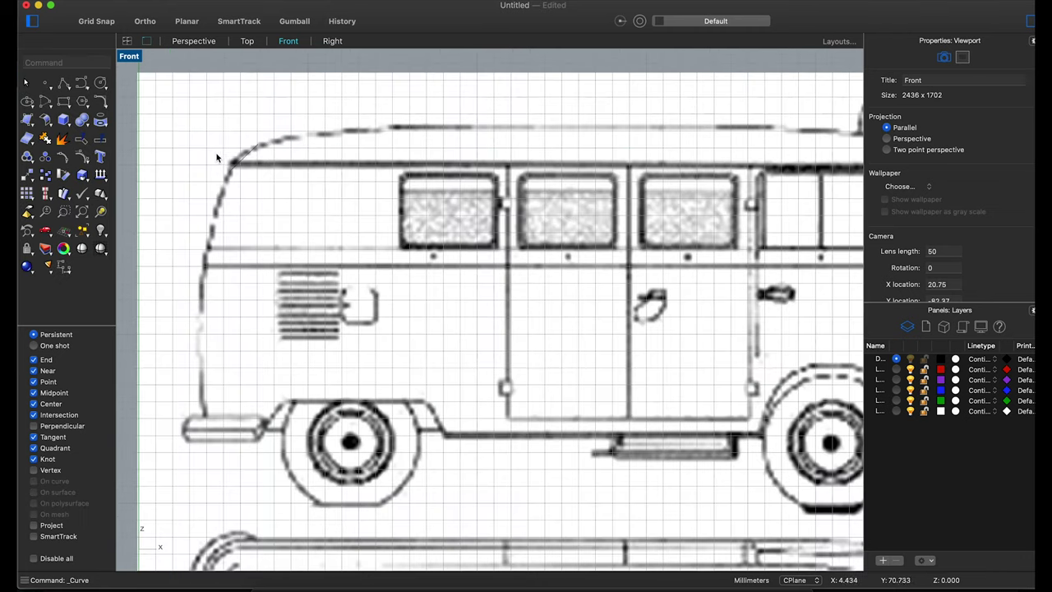
{"action": "left_click", "coordinate": [236, 161]}
{"action": "key", "text": "Delete"}
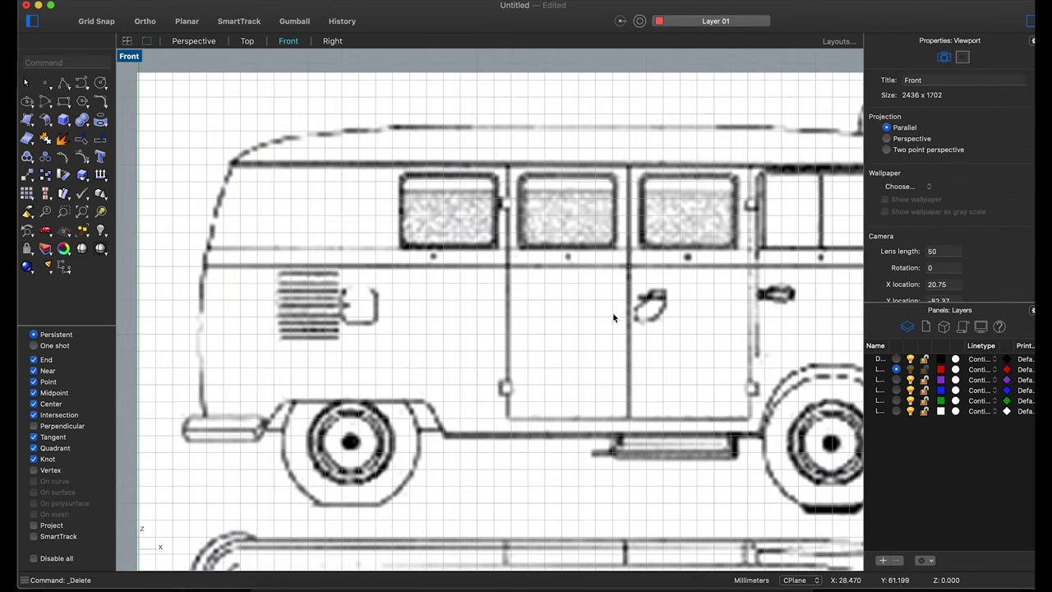
- Trace the van's roof line from the rear roof corner forward with a control point curve
{"action": "left_click", "coordinate": [46, 105]}
{"action": "left_click", "coordinate": [232, 164]}
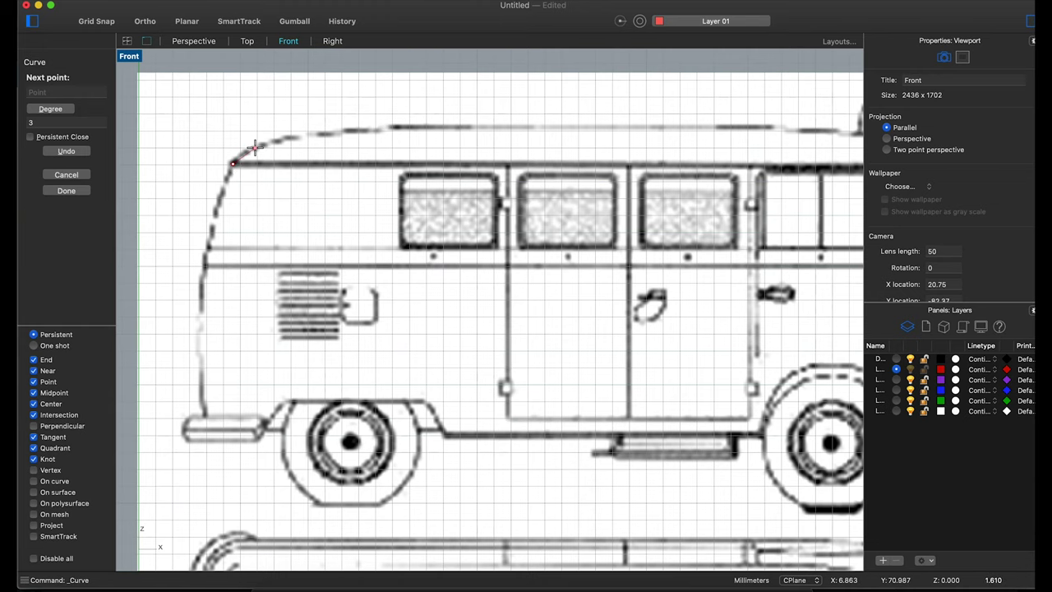
{"action": "left_click", "coordinate": [255, 148]}
{"action": "left_click", "coordinate": [457, 128]}
{"action": "scroll", "coordinate": [457, 127], "scroll_direction": "down", "scroll_amount": 5}
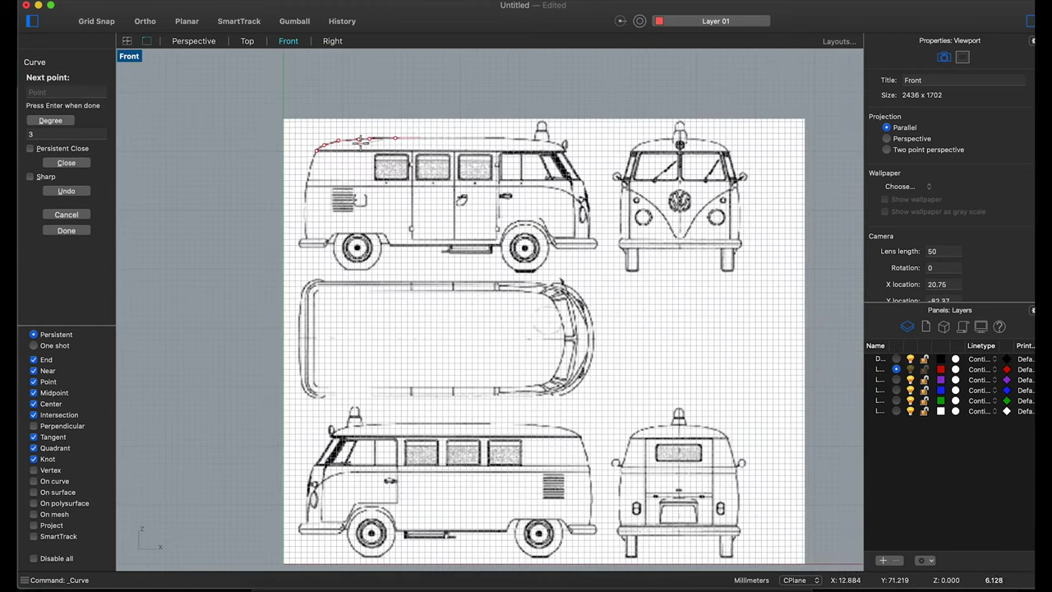
{"action": "scroll", "coordinate": [390, 140], "scroll_direction": "up", "scroll_amount": 5}
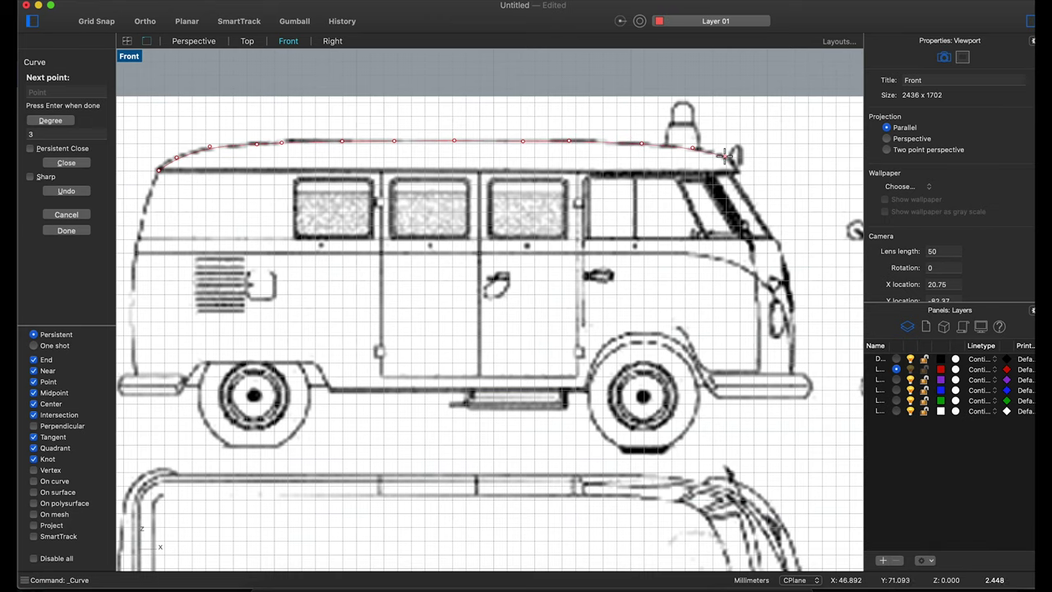
{"action": "key", "text": "Return"}
{"action": "scroll", "coordinate": [738, 170], "scroll_direction": "down", "scroll_amount": 2}
{"action": "scroll", "coordinate": [379, 174], "scroll_direction": "up", "scroll_amount": 4}
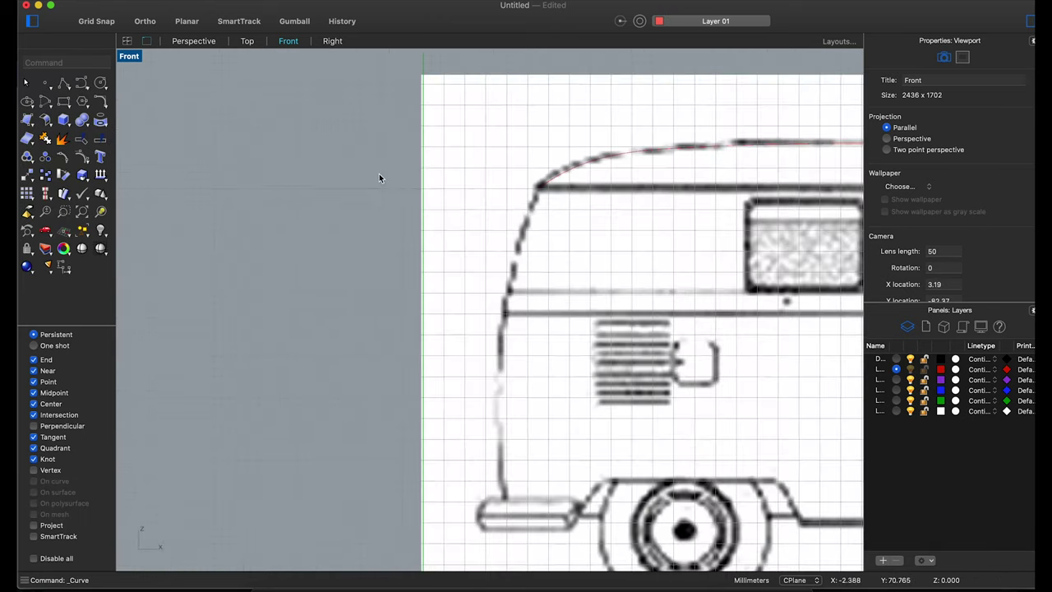
{"action": "scroll", "coordinate": [518, 174], "scroll_direction": "up", "scroll_amount": 3}
- Trace the rear edge from the roof corner down to the rear bumper
{"action": "right_click", "coordinate": [519, 173]}
{"action": "left_click", "coordinate": [542, 180]}
{"action": "left_click", "coordinate": [525, 171]}
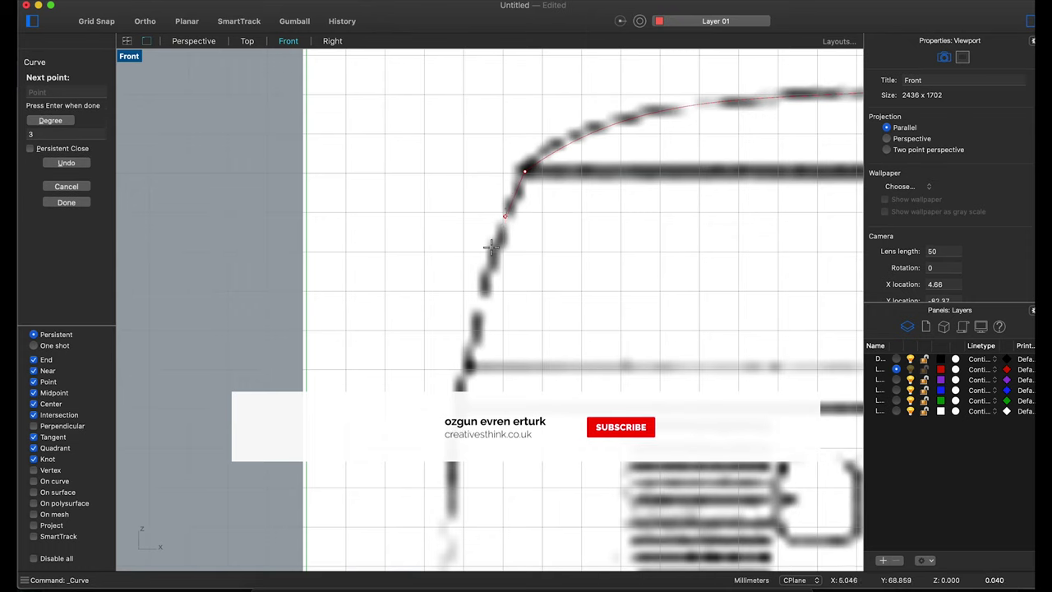
{"action": "left_click", "coordinate": [475, 301]}
{"action": "left_click", "coordinate": [459, 398]}
{"action": "left_click", "coordinate": [450, 448]}
{"action": "scroll", "coordinate": [452, 427], "scroll_direction": "down", "scroll_amount": 3}
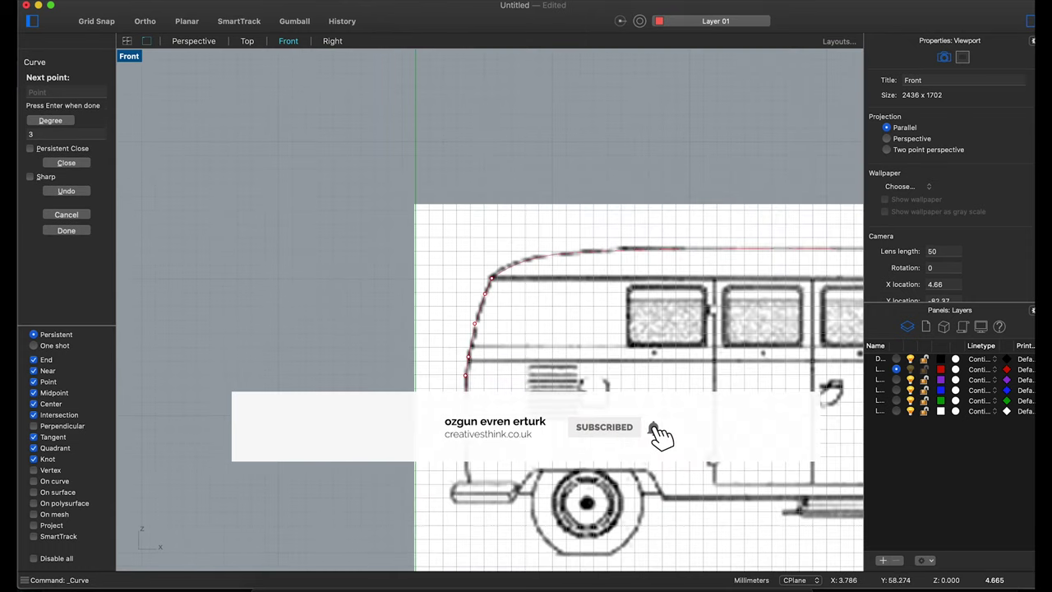
{"action": "scroll", "coordinate": [461, 411], "scroll_direction": "up", "scroll_amount": 2}
{"action": "left_click", "coordinate": [464, 421]}
{"action": "left_click", "coordinate": [465, 475]}
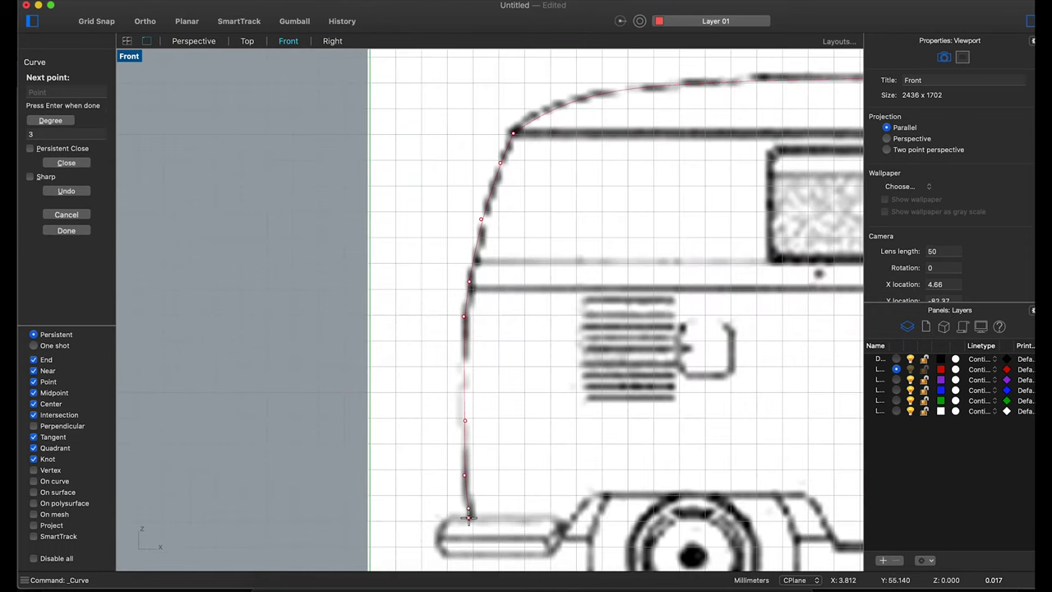
{"action": "key", "text": "Return"}
{"action": "scroll", "coordinate": [522, 465], "scroll_direction": "down", "scroll_amount": 3}
{"action": "scroll", "coordinate": [348, 369], "scroll_direction": "up", "scroll_amount": 3}
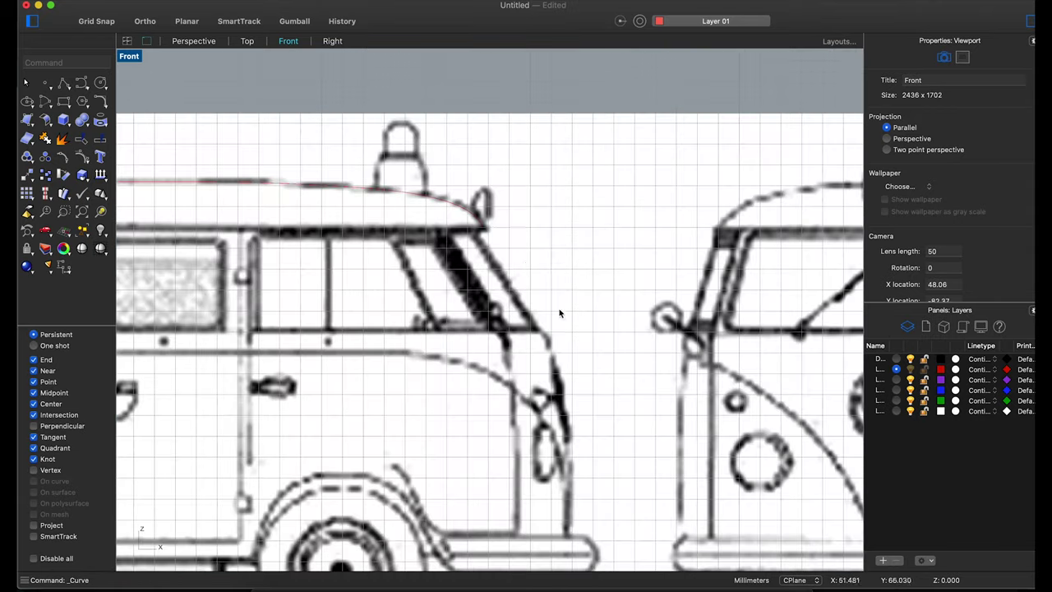
{"action": "scroll", "coordinate": [559, 307], "scroll_direction": "up", "scroll_amount": 2}
- Trace the windshield and front panel edge from the front roof corner to the front bumper
{"action": "right_click", "coordinate": [480, 239]}
{"action": "left_click", "coordinate": [470, 237]}
{"action": "left_click", "coordinate": [508, 286]}
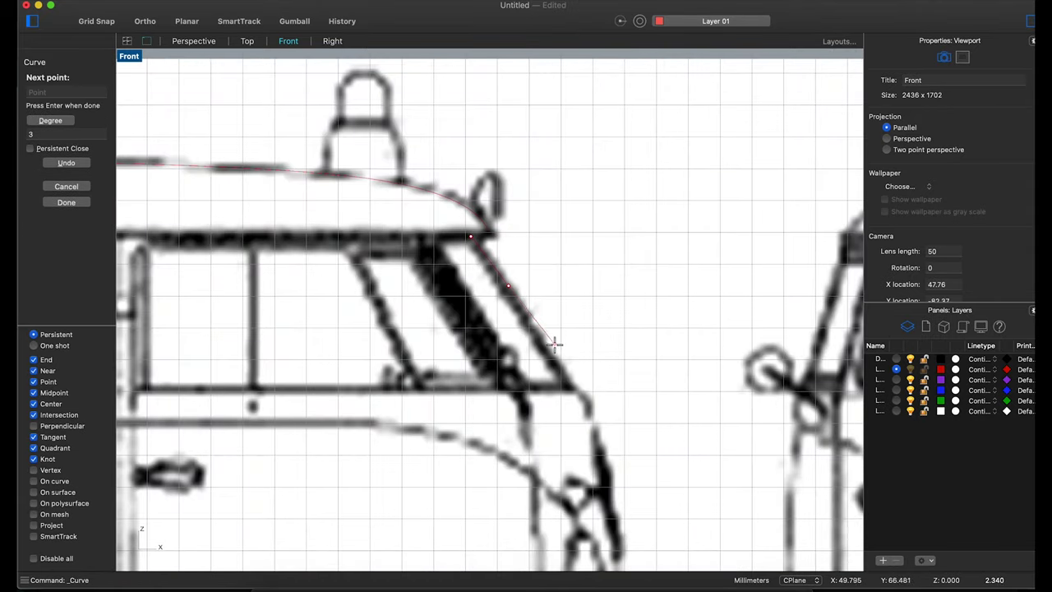
{"action": "left_click", "coordinate": [550, 353]}
{"action": "scroll", "coordinate": [598, 474], "scroll_direction": "down", "scroll_amount": 3}
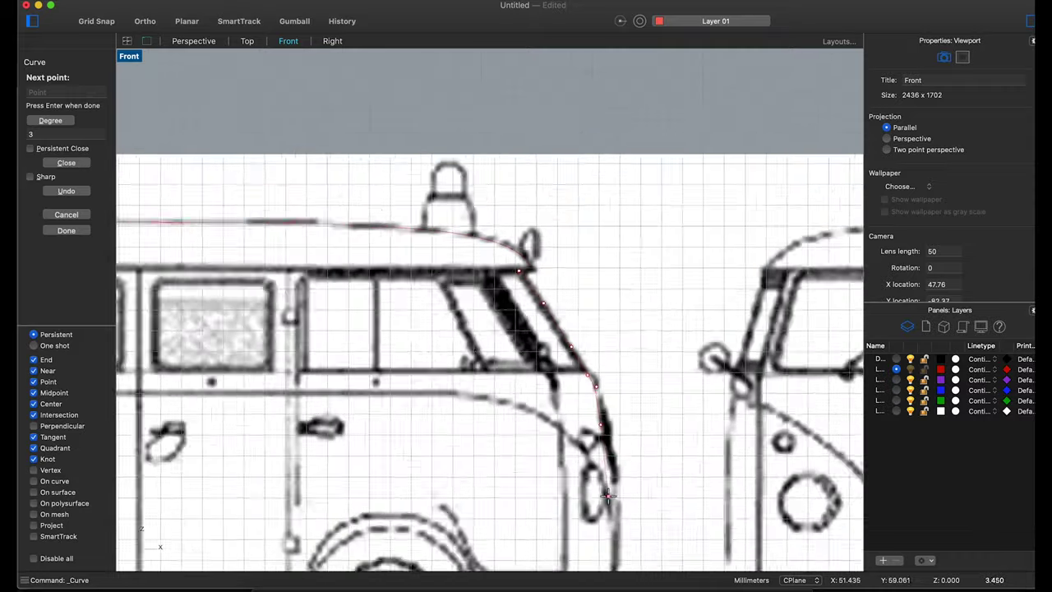
{"action": "scroll", "coordinate": [598, 475], "scroll_direction": "up", "scroll_amount": 2}
{"action": "left_click", "coordinate": [619, 481]}
{"action": "scroll", "coordinate": [637, 467], "scroll_direction": "down", "scroll_amount": 5}
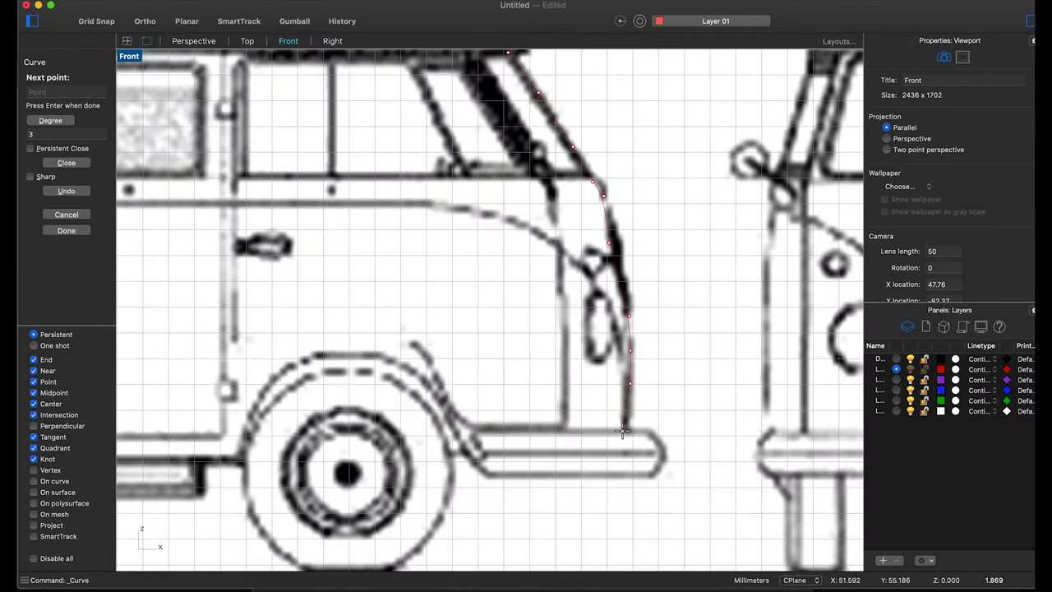
{"action": "left_click", "coordinate": [623, 429]}
{"action": "right_click", "coordinate": [629, 428]}
{"action": "scroll", "coordinate": [527, 327], "scroll_direction": "down", "scroll_amount": 3}
{"action": "scroll", "coordinate": [527, 326], "scroll_direction": "down", "scroll_amount": 2}
{"action": "scroll", "coordinate": [260, 362], "scroll_direction": "up", "scroll_amount": 6}
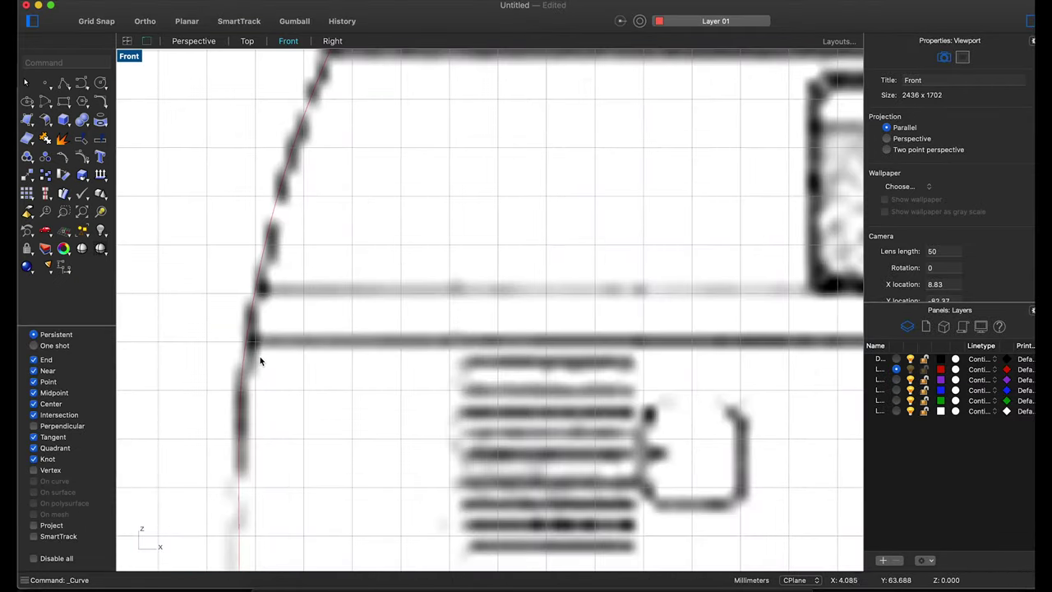
{"action": "scroll", "coordinate": [260, 362], "scroll_direction": "down", "scroll_amount": 3}
{"action": "scroll", "coordinate": [260, 362], "scroll_direction": "up", "scroll_amount": 3}
{"action": "scroll", "coordinate": [260, 362], "scroll_direction": "up", "scroll_amount": 3}
- Repeat the curve tool and place belt-line points from the rear edge past the front door, bending down the front
{"action": "right_click", "coordinate": [264, 258]}
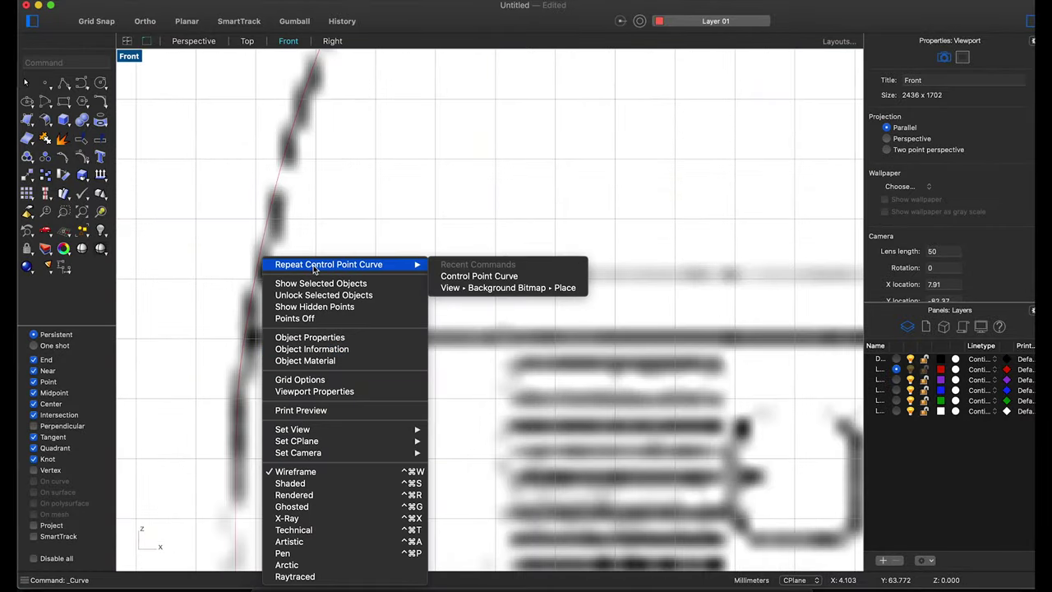
{"action": "left_click", "coordinate": [314, 268]}
{"action": "left_click", "coordinate": [251, 335]}
{"action": "left_click", "coordinate": [370, 335]}
{"action": "left_click", "coordinate": [469, 339]}
{"action": "scroll", "coordinate": [490, 337], "scroll_direction": "down", "scroll_amount": 3}
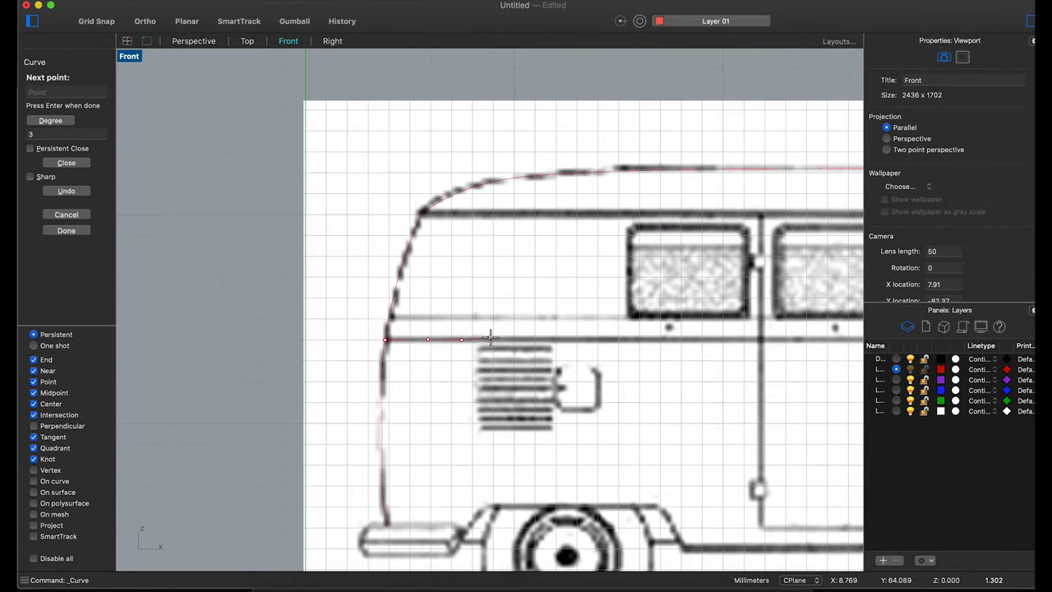
{"action": "scroll", "coordinate": [743, 343], "scroll_direction": "down", "scroll_amount": 3}
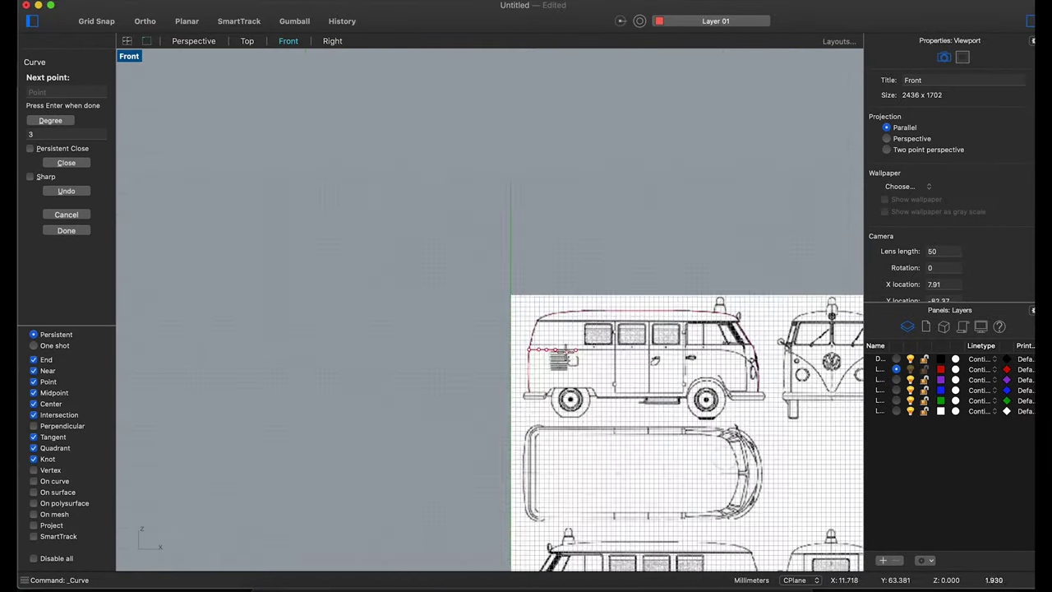
{"action": "scroll", "coordinate": [506, 331], "scroll_direction": "up", "scroll_amount": 3}
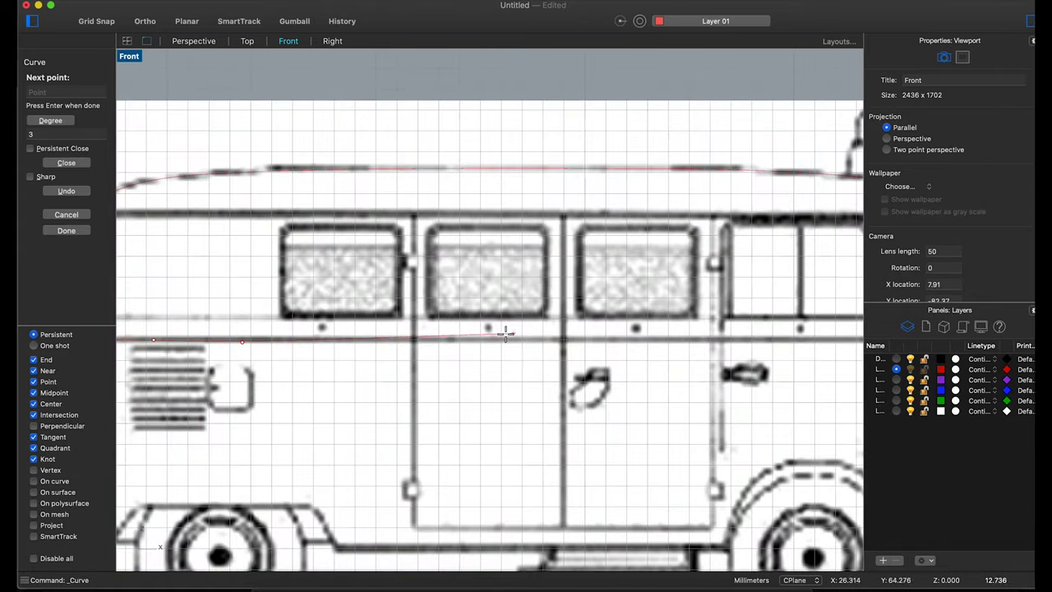
{"action": "left_click", "coordinate": [764, 340]}
{"action": "scroll", "coordinate": [765, 341], "scroll_direction": "down", "scroll_amount": 3}
{"action": "scroll", "coordinate": [568, 349], "scroll_direction": "up", "scroll_amount": 3}
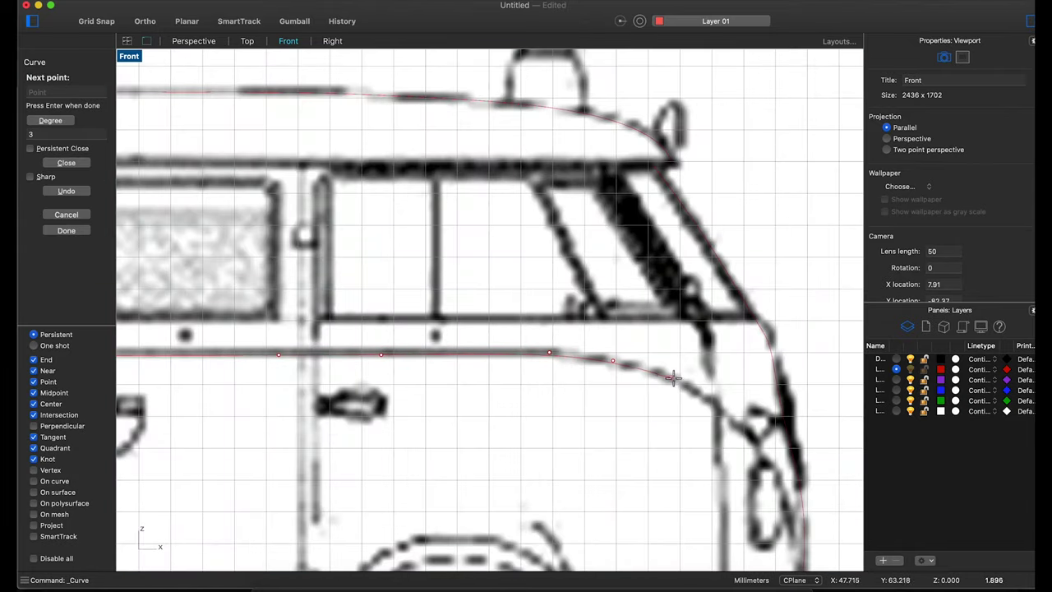
{"action": "left_click", "coordinate": [738, 424]}
{"action": "scroll", "coordinate": [738, 423], "scroll_direction": "down", "scroll_amount": 3}
{"action": "scroll", "coordinate": [768, 470], "scroll_direction": "up", "scroll_amount": 3}
{"action": "scroll", "coordinate": [526, 247], "scroll_direction": "up", "scroll_amount": 2}
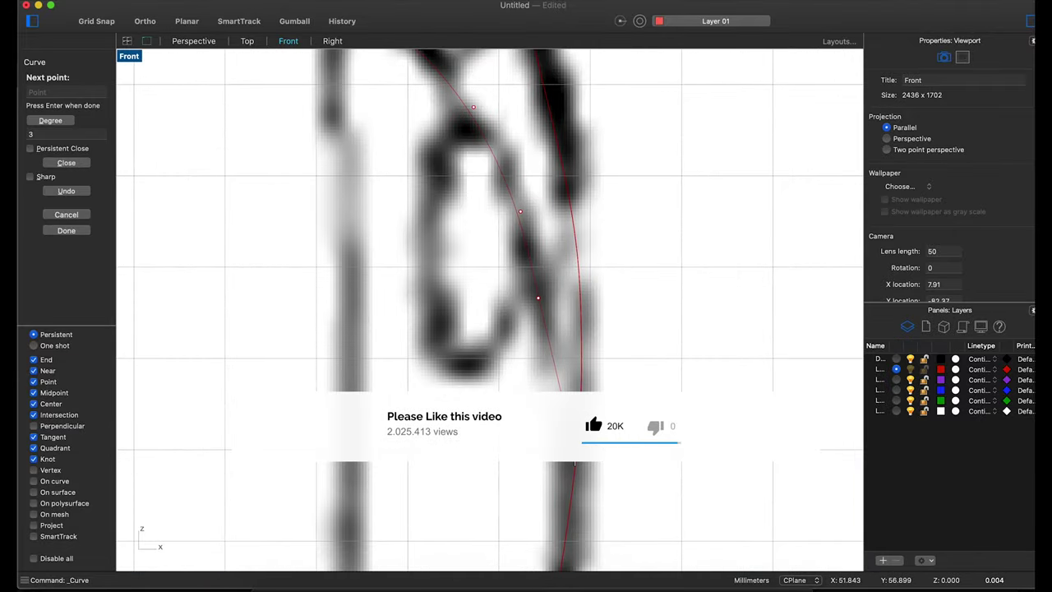
- Finish the belt-line curve and drag its control points onto the blueprint near the headlight
{"action": "key", "text": "Return"}
{"action": "left_click", "coordinate": [563, 402]}
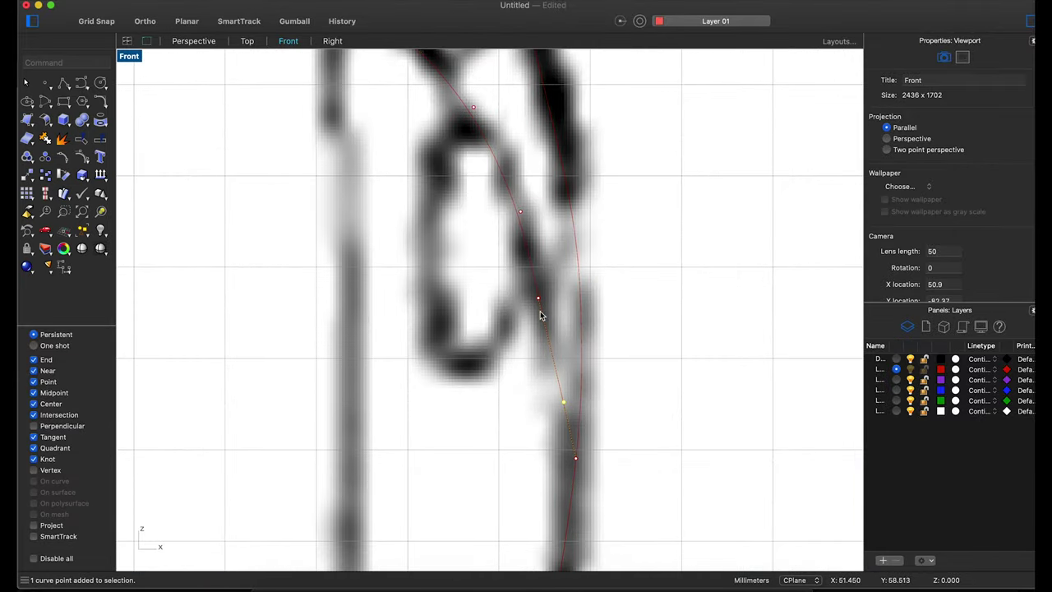
{"action": "key", "text": "Return"}
{"action": "key", "text": "Escape"}
{"action": "left_click_drag", "start_coordinate": [564, 403], "coordinate": [562, 337]}
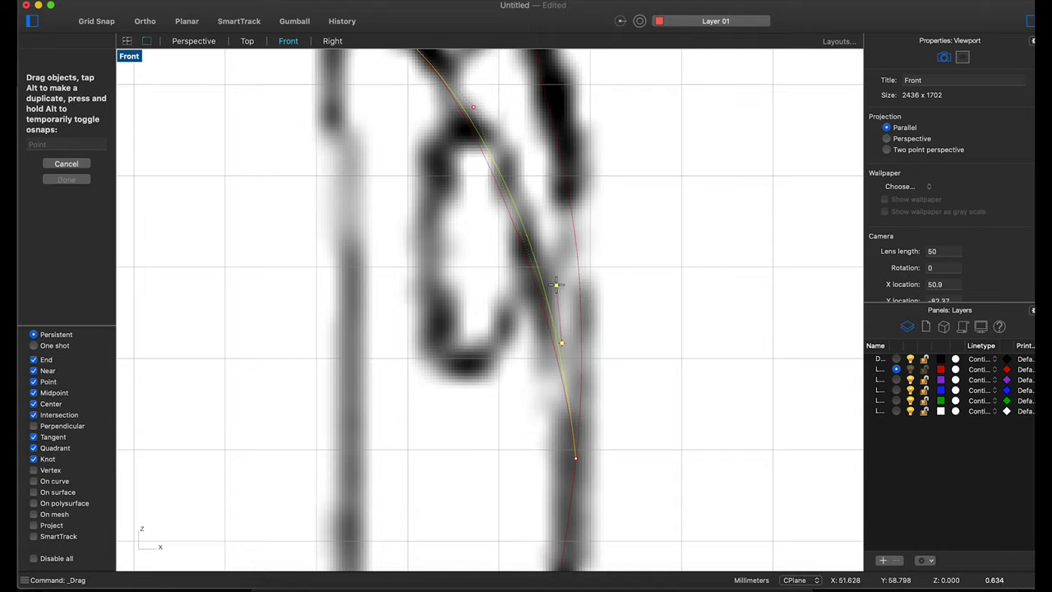
{"action": "scroll", "coordinate": [556, 287], "scroll_direction": "down", "scroll_amount": 5}
{"action": "scroll", "coordinate": [564, 312], "scroll_direction": "down", "scroll_amount": 3}
{"action": "scroll", "coordinate": [564, 312], "scroll_direction": "up", "scroll_amount": 5}
{"action": "scroll", "coordinate": [515, 272], "scroll_direction": "up", "scroll_amount": 5}
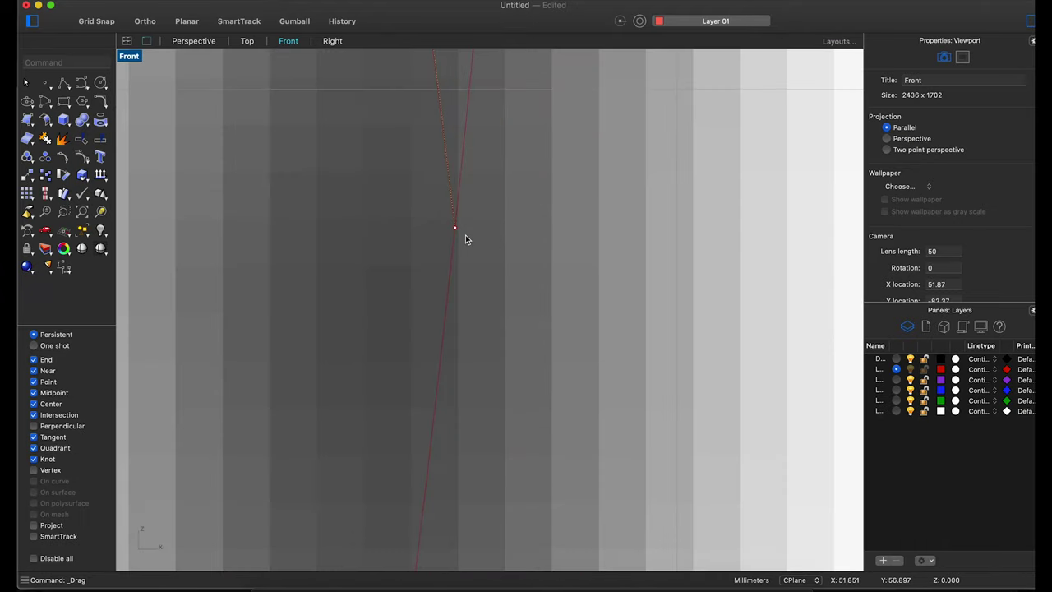
{"action": "scroll", "coordinate": [465, 236], "scroll_direction": "up", "scroll_amount": 3}
{"action": "left_click_drag", "start_coordinate": [438, 212], "coordinate": [441, 232]}
- Trim the overhanging curve end where the belt line and front curve overlap
{"action": "key", "text": "Return"}
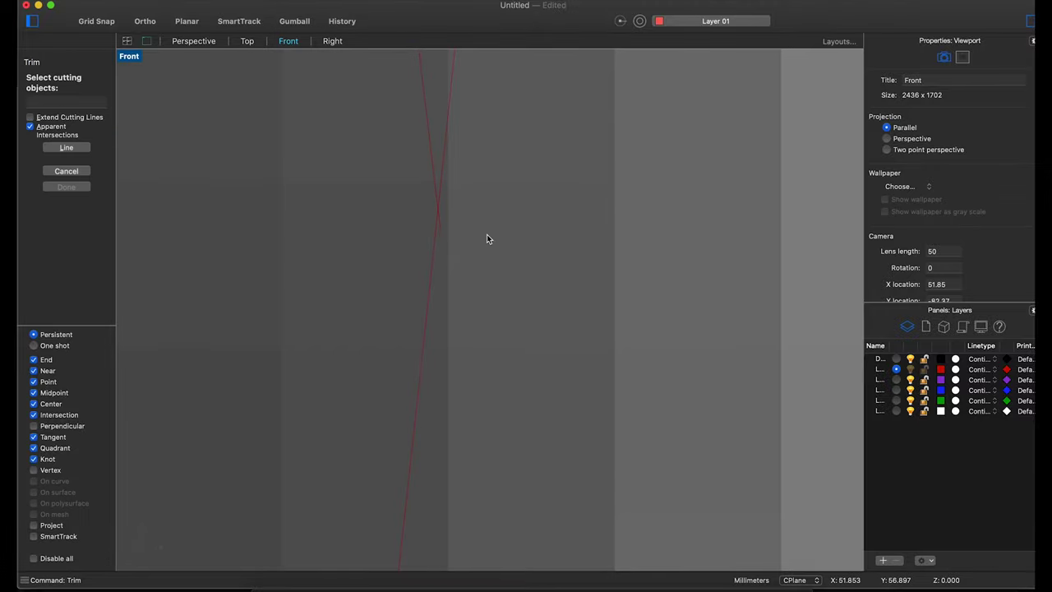
{"action": "key", "text": "Return"}
{"action": "scroll", "coordinate": [503, 261], "scroll_direction": "down", "scroll_amount": 1}
{"action": "scroll", "coordinate": [503, 261], "scroll_direction": "down", "scroll_amount": 5}
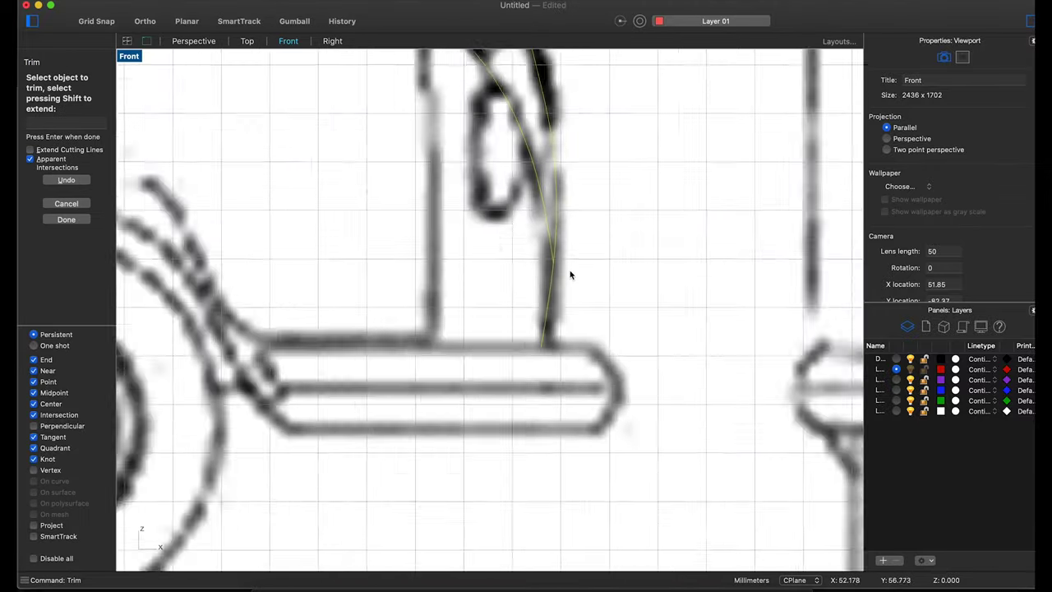
{"action": "scroll", "coordinate": [571, 272], "scroll_direction": "down", "scroll_amount": 2}
{"action": "scroll", "coordinate": [608, 247], "scroll_direction": "down", "scroll_amount": 1}
{"action": "scroll", "coordinate": [629, 246], "scroll_direction": "up", "scroll_amount": 5}
{"action": "scroll", "coordinate": [639, 264], "scroll_direction": "up", "scroll_amount": 2}
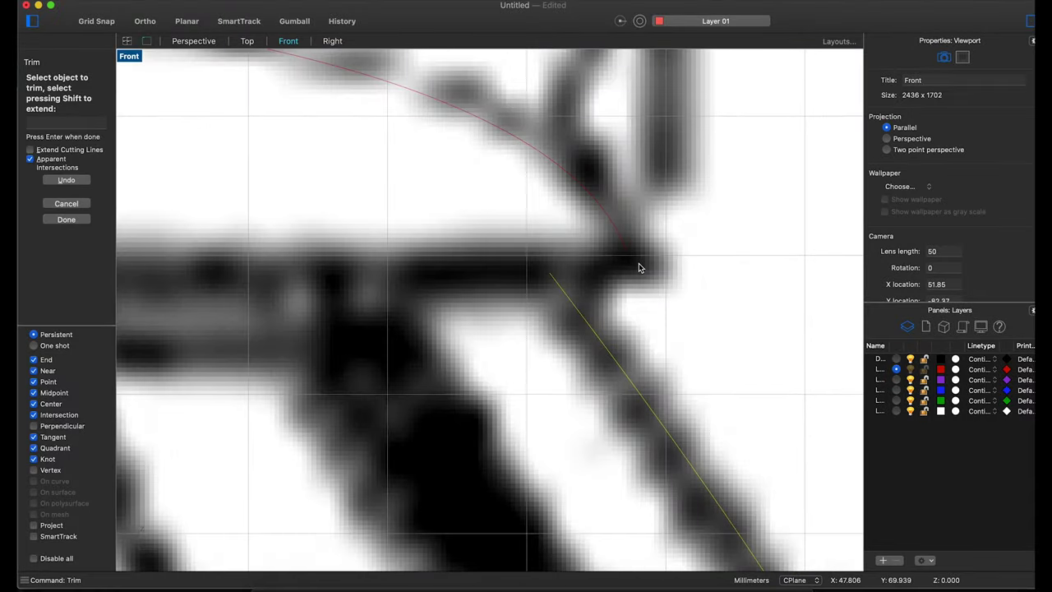
{"action": "scroll", "coordinate": [636, 264], "scroll_direction": "up", "scroll_amount": 1}
{"action": "scroll", "coordinate": [707, 273], "scroll_direction": "down", "scroll_amount": 3}
{"action": "left_click", "coordinate": [62, 204]}
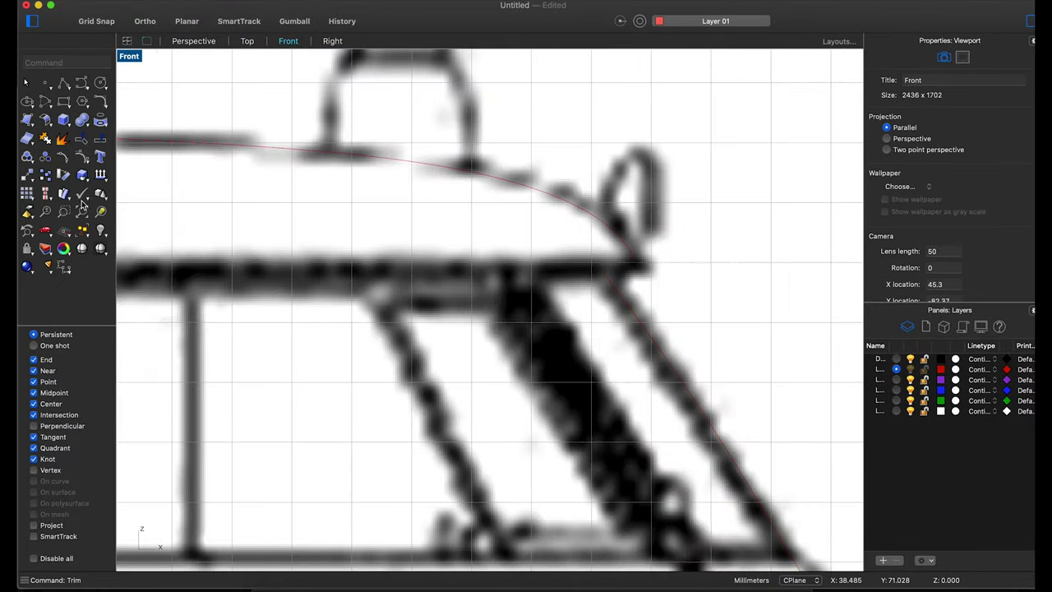
{"action": "scroll", "coordinate": [253, 215], "scroll_direction": "down", "scroll_amount": 3}
{"action": "scroll", "coordinate": [257, 257], "scroll_direction": "down", "scroll_amount": 2}
{"action": "scroll", "coordinate": [251, 261], "scroll_direction": "up", "scroll_amount": 5}
{"action": "scroll", "coordinate": [251, 260], "scroll_direction": "down", "scroll_amount": 3}
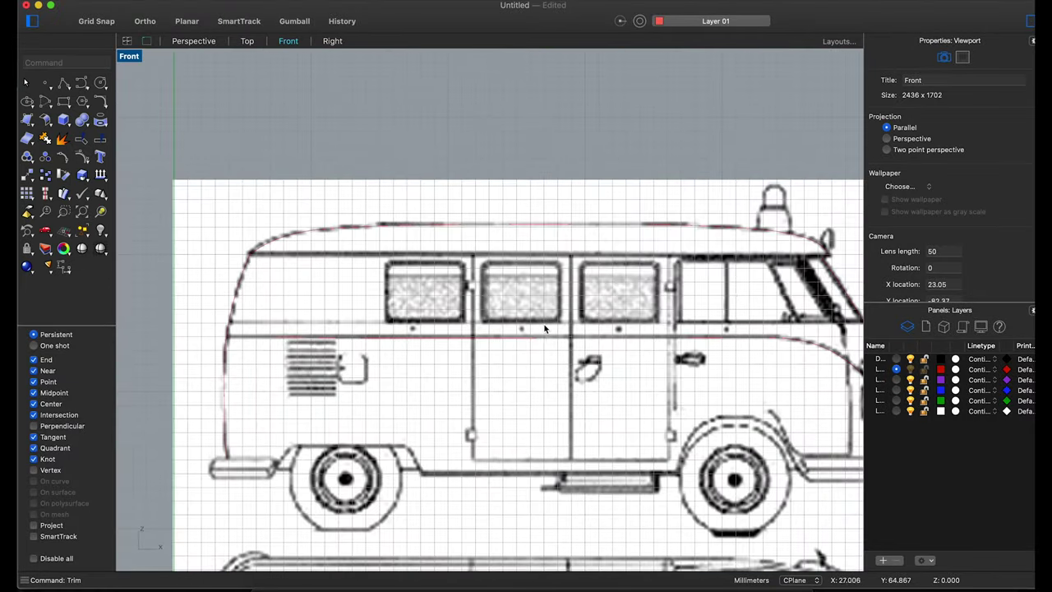
{"action": "scroll", "coordinate": [271, 312], "scroll_direction": "down", "scroll_amount": 2}
{"action": "scroll", "coordinate": [300, 386], "scroll_direction": "up", "scroll_amount": 3}
{"action": "scroll", "coordinate": [306, 395], "scroll_direction": "up", "scroll_amount": 3}
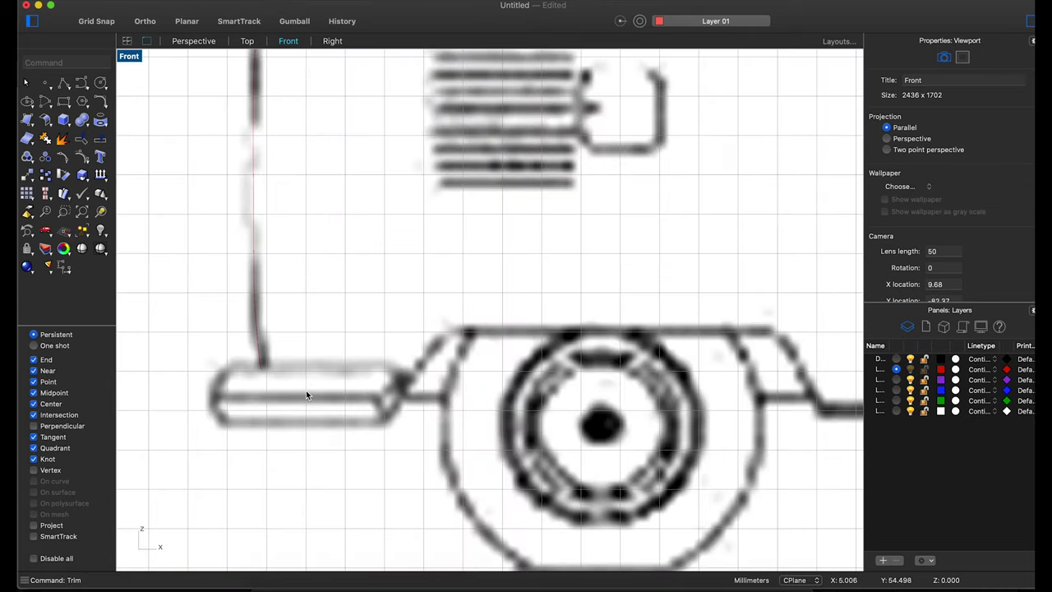
- Draw a straight line at the rear bumper corner to extend the rear profile down
{"action": "left_click", "coordinate": [61, 86]}
{"action": "left_click", "coordinate": [261, 368]}
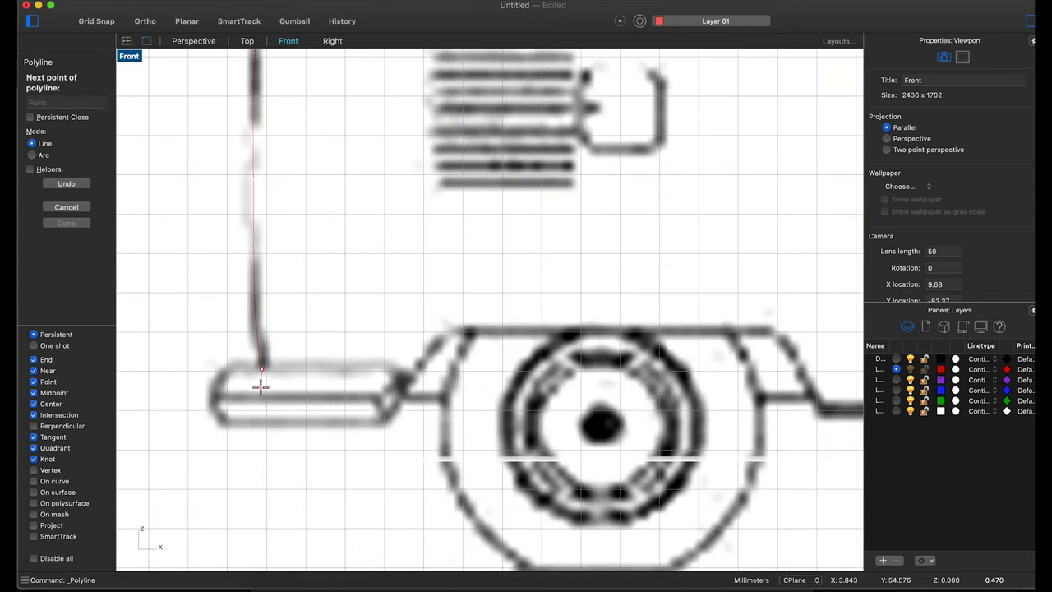
{"action": "key", "text": "Return"}
{"action": "scroll", "coordinate": [260, 370], "scroll_direction": "up", "scroll_amount": 3}
{"action": "left_click_drag", "start_coordinate": [261, 370], "coordinate": [265, 393]}
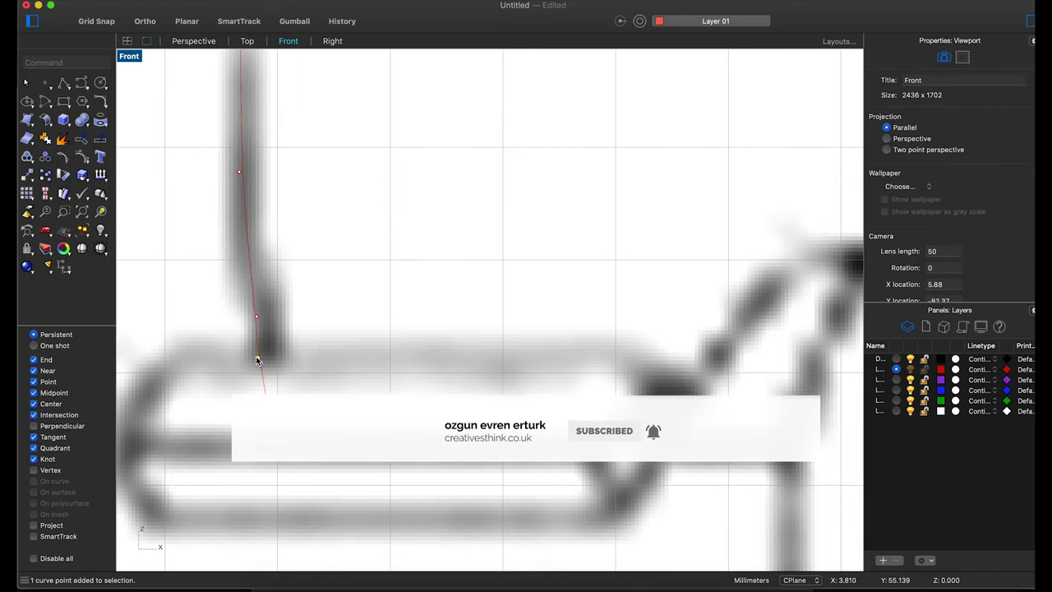
{"action": "key", "text": "Return"}
{"action": "key", "text": "Escape"}
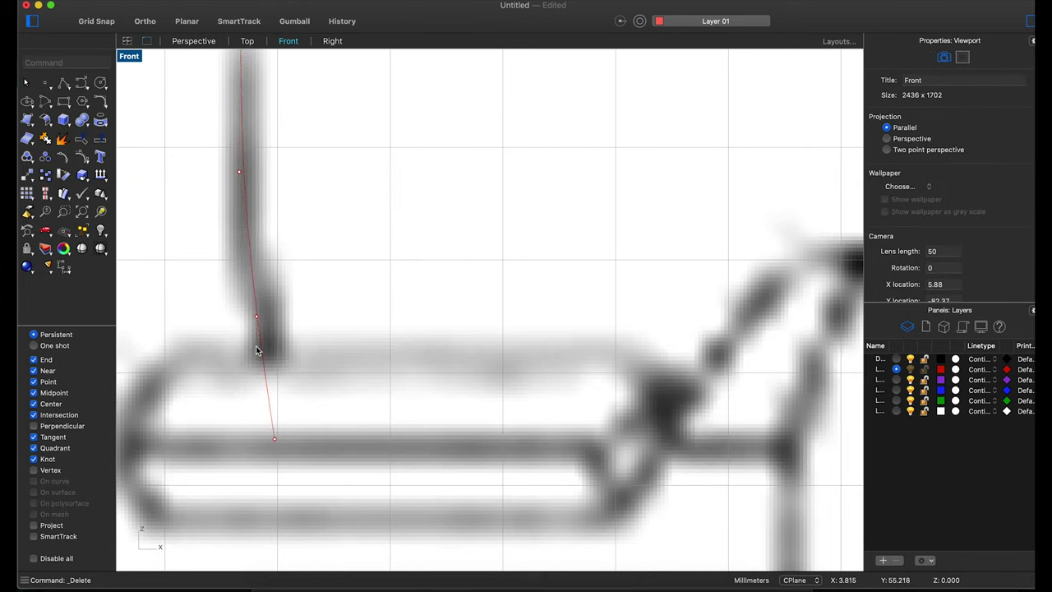
- Drag the front profile curve's end point down onto the front bumper
{"action": "scroll", "coordinate": [354, 375], "scroll_direction": "down", "scroll_amount": 5}
{"action": "scroll", "coordinate": [402, 388], "scroll_direction": "down", "scroll_amount": 5}
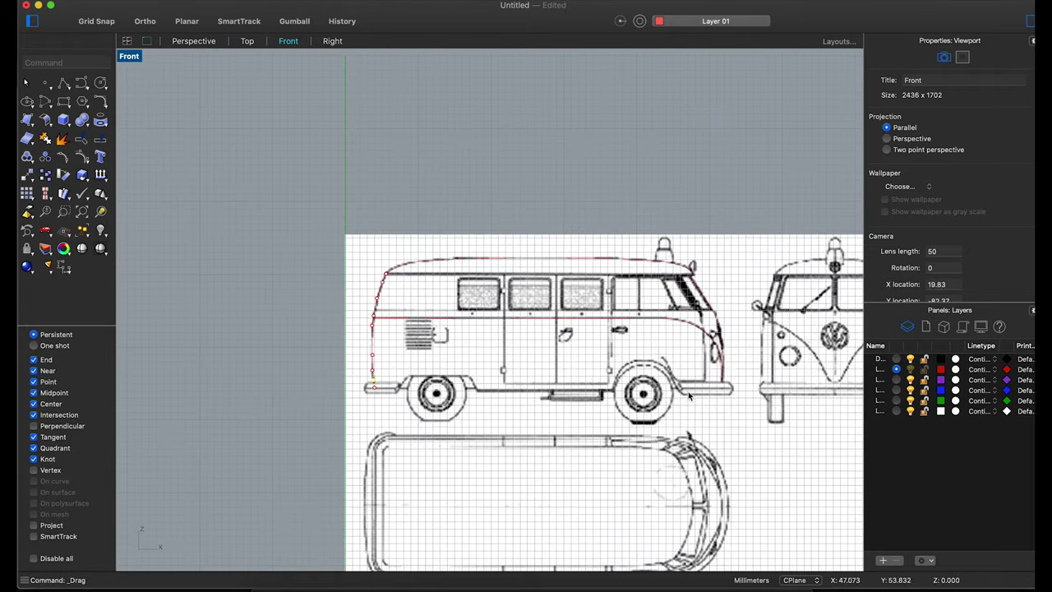
{"action": "scroll", "coordinate": [722, 384], "scroll_direction": "up", "scroll_amount": 5}
{"action": "scroll", "coordinate": [751, 376], "scroll_direction": "up", "scroll_amount": 4}
{"action": "left_click", "coordinate": [748, 376]}
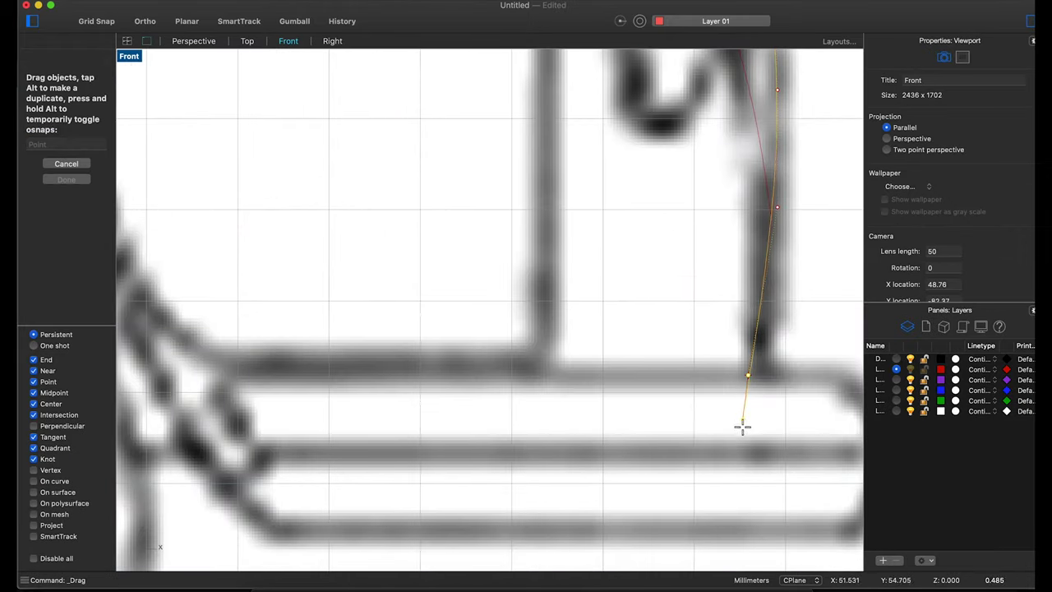
{"action": "left_click_drag", "start_coordinate": [747, 377], "coordinate": [737, 441]}
{"action": "scroll", "coordinate": [606, 463], "scroll_direction": "down", "scroll_amount": 5}
- Draw a straight line at bumper height along the side view, starting at the rear bumper
{"action": "left_click", "coordinate": [63, 98]}
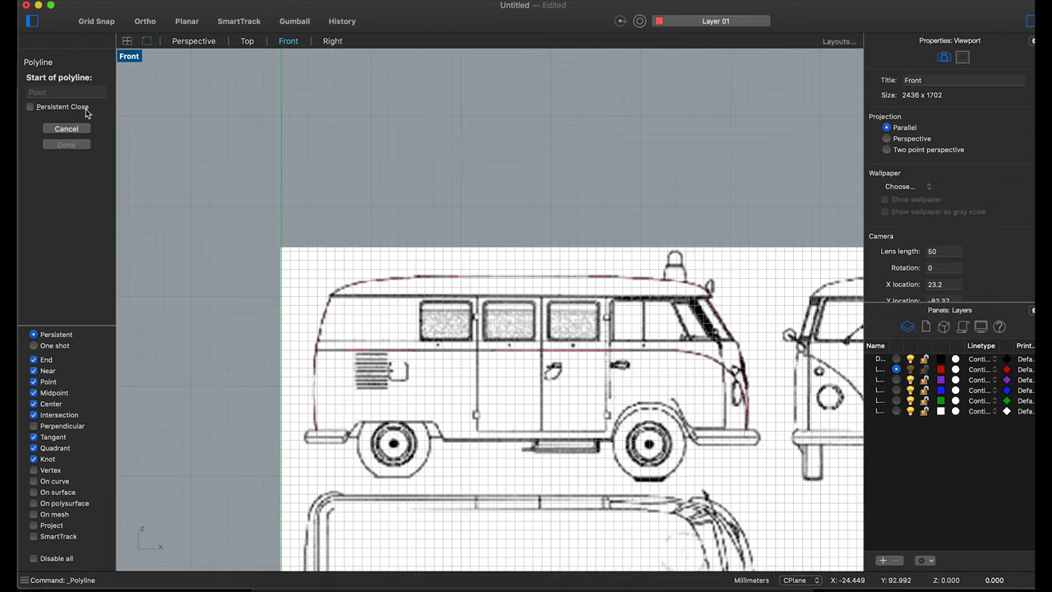
{"action": "scroll", "coordinate": [318, 440], "scroll_direction": "up", "scroll_amount": 5}
{"action": "scroll", "coordinate": [336, 395], "scroll_direction": "up", "scroll_amount": 3}
{"action": "left_click", "coordinate": [336, 395]}
{"action": "scroll", "coordinate": [337, 394], "scroll_direction": "down", "scroll_amount": 5}
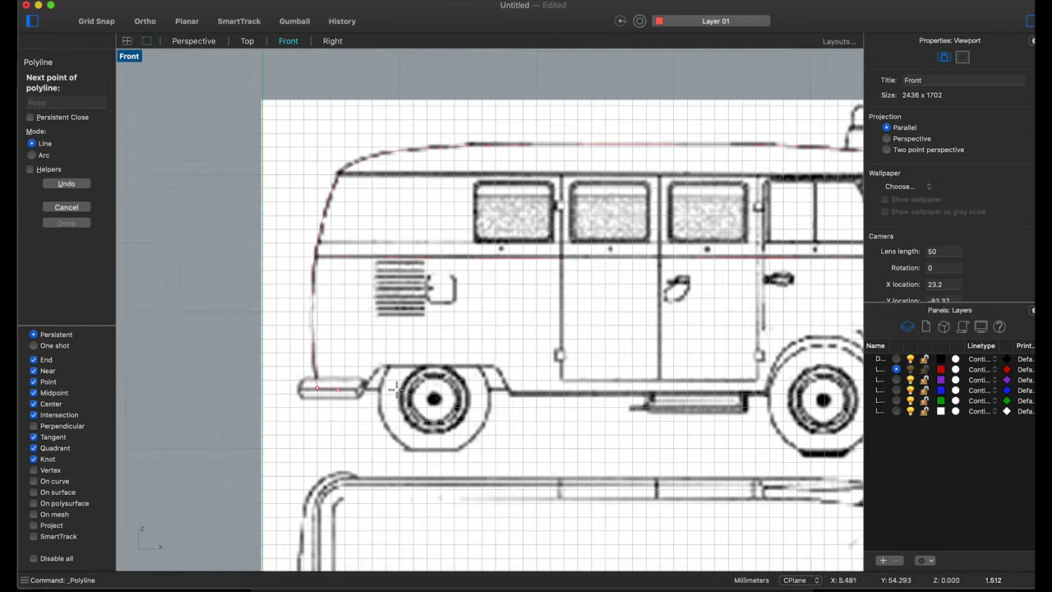
{"action": "scroll", "coordinate": [336, 394], "scroll_direction": "down", "scroll_amount": 3}
{"action": "scroll", "coordinate": [625, 391], "scroll_direction": "up", "scroll_amount": 8}
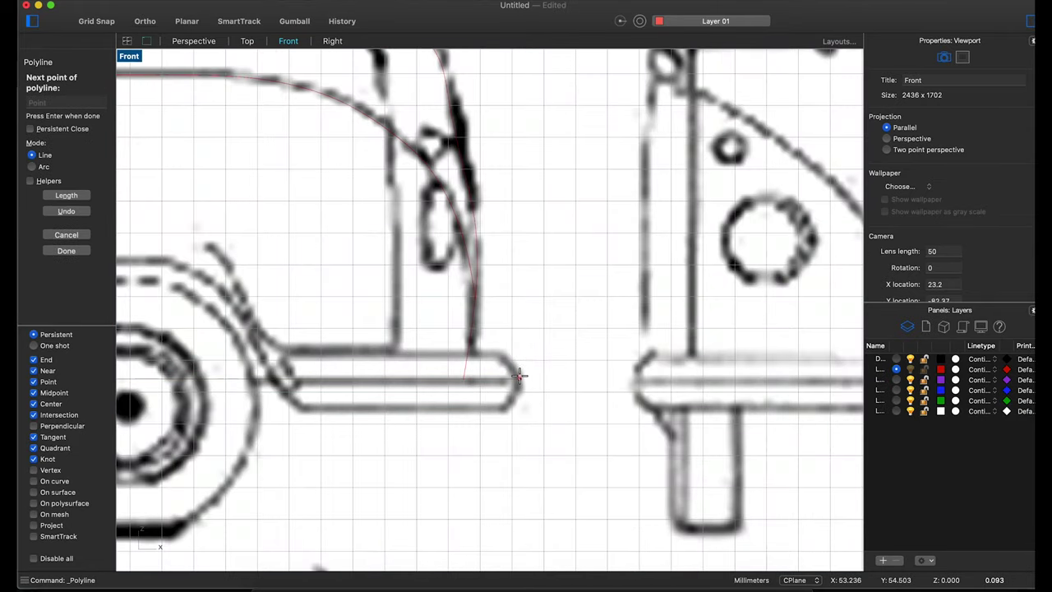
{"action": "key", "text": "Return"}
{"action": "scroll", "coordinate": [406, 395], "scroll_direction": "up", "scroll_amount": 5}
- Trim the bumper line where it extends past the front profile curve
{"action": "type", "text": "trim"}
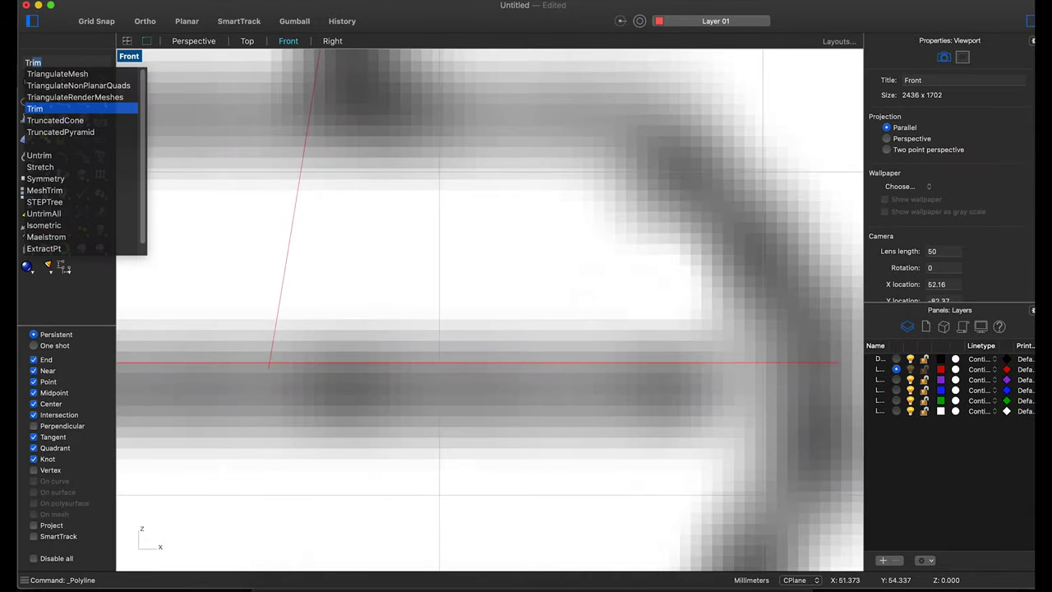
{"action": "key", "text": "Return"}
{"action": "key", "text": "Return"}
{"action": "left_click", "coordinate": [281, 370]}
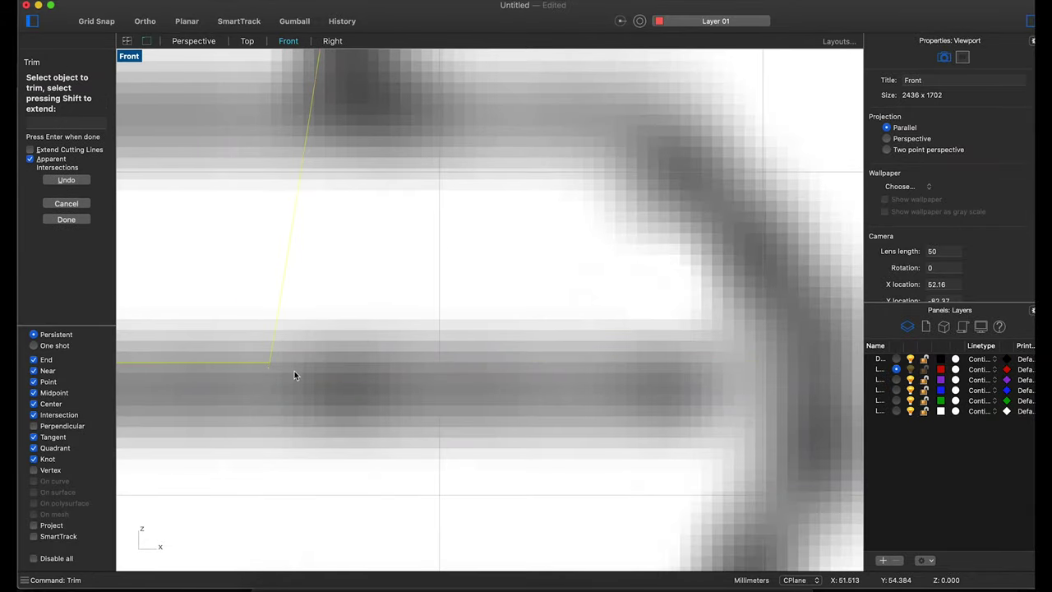
{"action": "scroll", "coordinate": [294, 375], "scroll_direction": "down", "scroll_amount": 5}
{"action": "scroll", "coordinate": [392, 223], "scroll_direction": "up", "scroll_amount": 5}
{"action": "scroll", "coordinate": [488, 294], "scroll_direction": "down", "scroll_amount": 2}
{"action": "scroll", "coordinate": [323, 297], "scroll_direction": "down", "scroll_amount": 5}
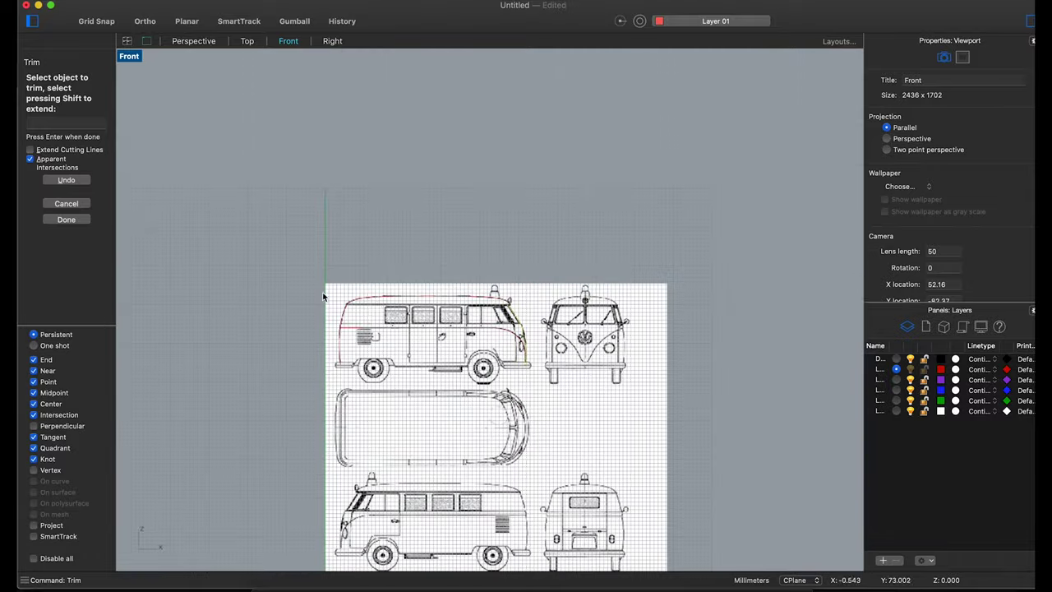
{"action": "scroll", "coordinate": [323, 296], "scroll_direction": "up", "scroll_amount": 5}
{"action": "scroll", "coordinate": [297, 320], "scroll_direction": "up", "scroll_amount": 3}
{"action": "left_click", "coordinate": [69, 205]}
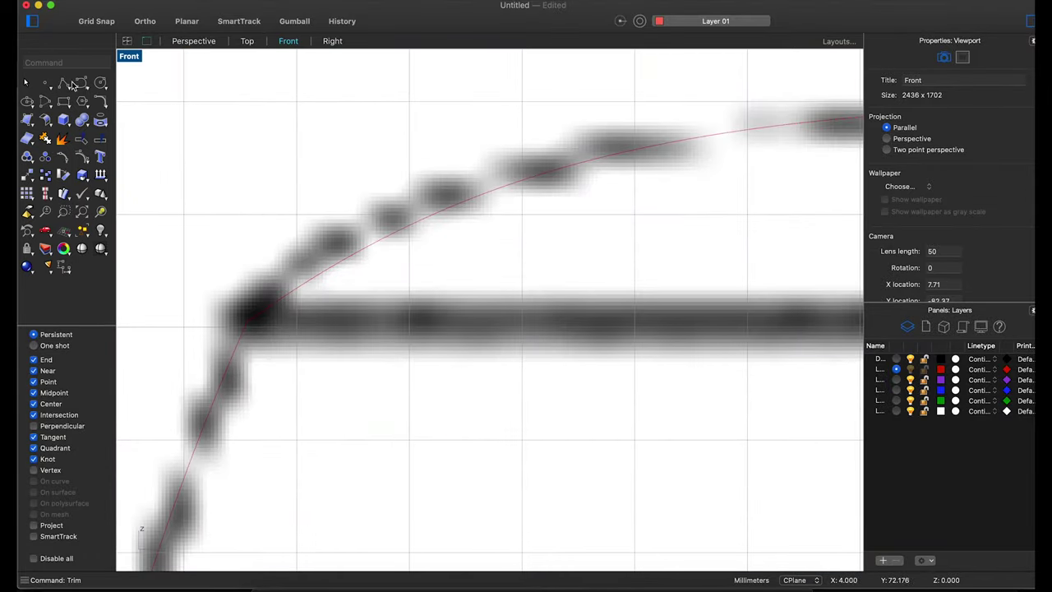
- Abandon a line attempt and adjust the profile curve's point at the rear roof corner
{"action": "left_click", "coordinate": [49, 91]}
{"action": "left_click", "coordinate": [250, 319]}
{"action": "scroll", "coordinate": [260, 334], "scroll_direction": "down", "scroll_amount": 2}
{"action": "scroll", "coordinate": [259, 334], "scroll_direction": "up", "scroll_amount": 5}
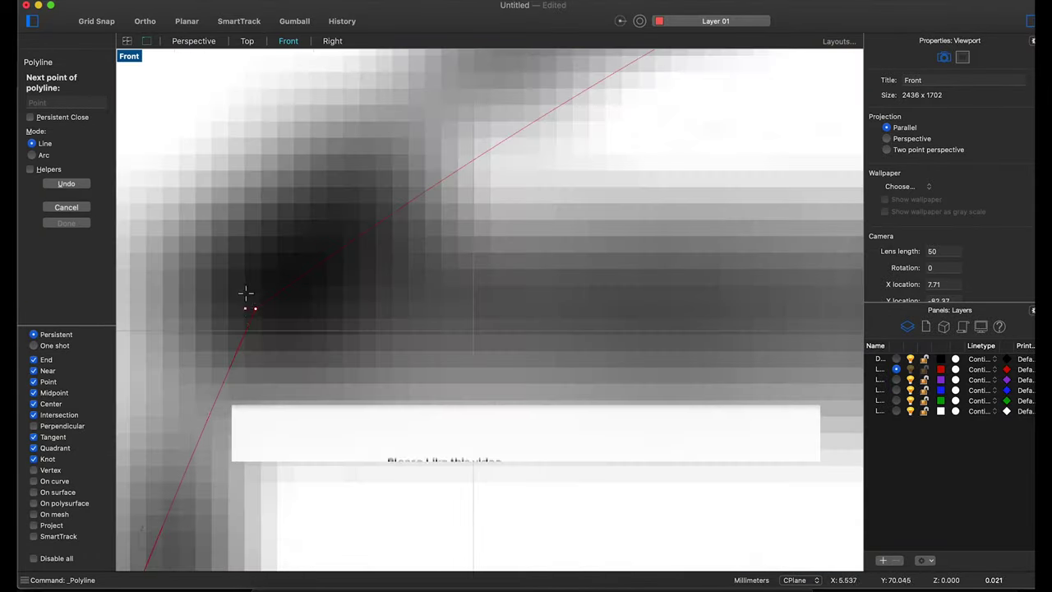
{"action": "key", "text": "Escape"}
{"action": "left_click", "coordinate": [247, 342]}
{"action": "left_click_drag", "start_coordinate": [248, 346], "coordinate": [268, 329]}
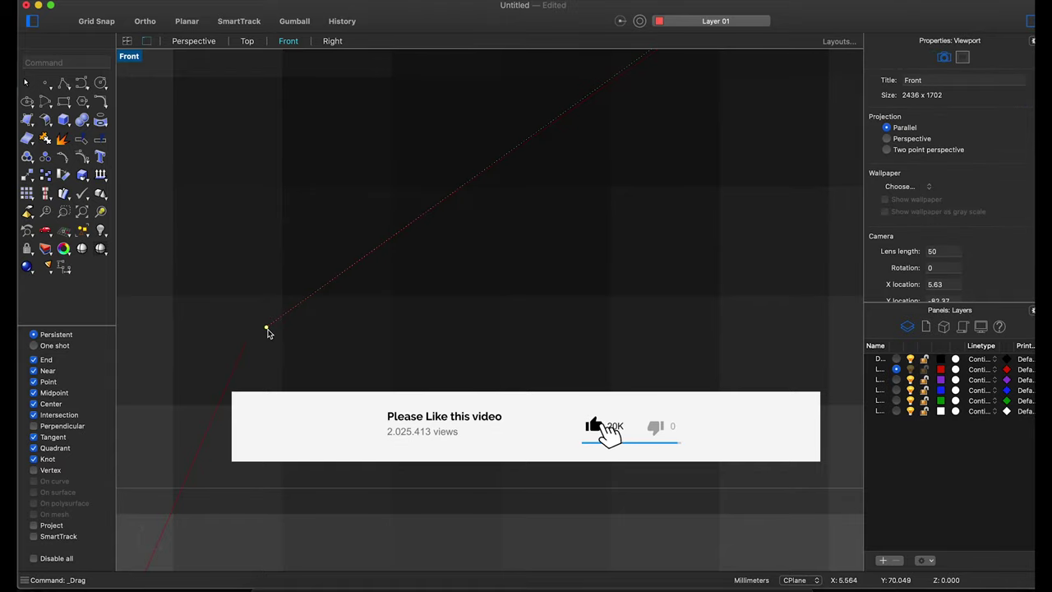
- Draw the roof line from the rear to the front roof corner and reposition it slightly
{"action": "left_click", "coordinate": [64, 86]}
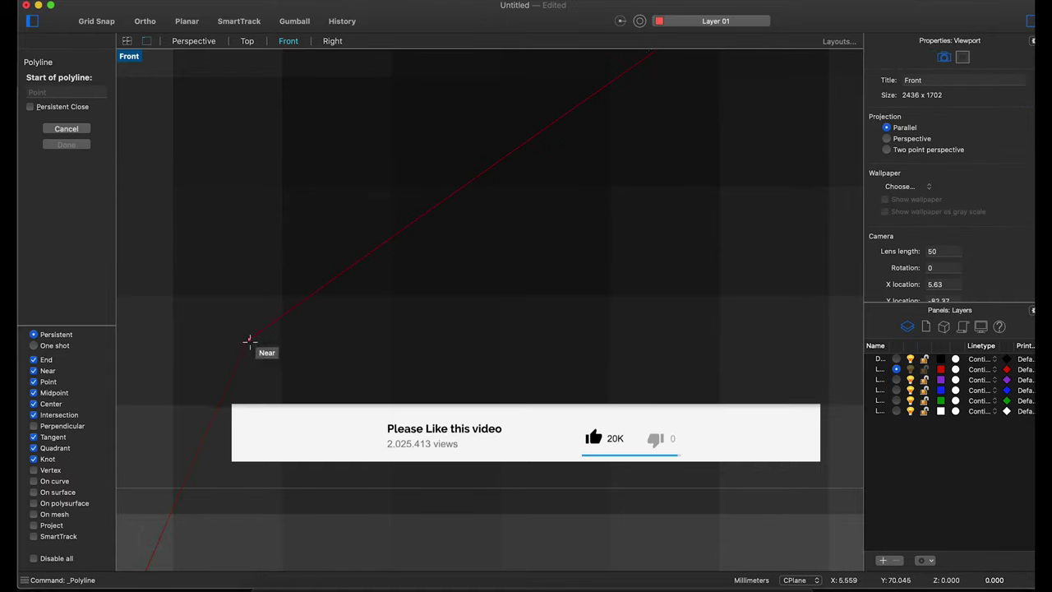
{"action": "left_click", "coordinate": [251, 346]}
{"action": "scroll", "coordinate": [263, 383], "scroll_direction": "down", "scroll_amount": 2}
{"action": "scroll", "coordinate": [263, 384], "scroll_direction": "down", "scroll_amount": 2}
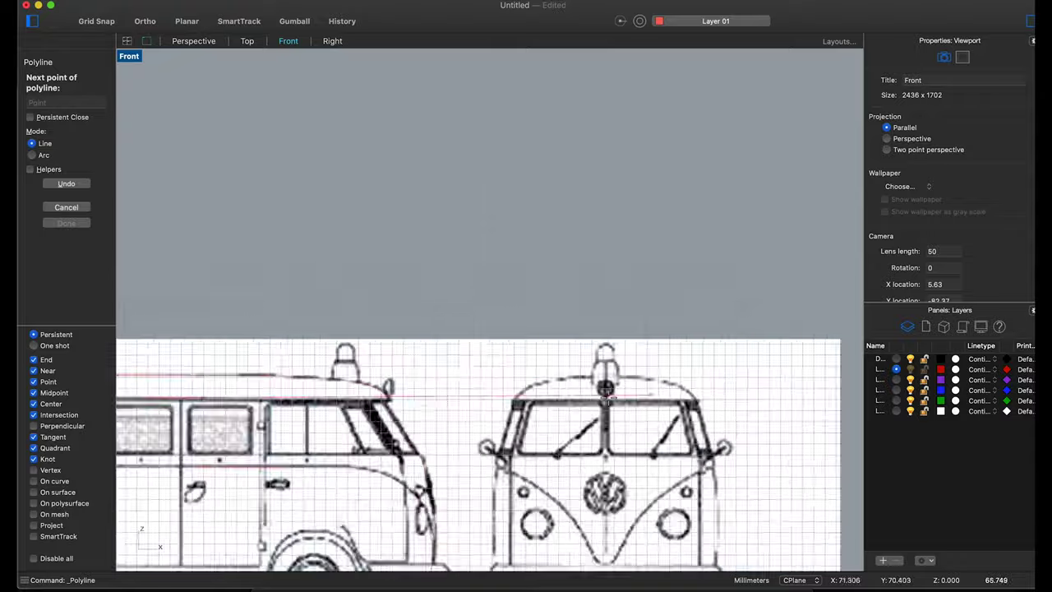
{"action": "scroll", "coordinate": [252, 411], "scroll_direction": "up", "scroll_amount": 5}
{"action": "scroll", "coordinate": [252, 411], "scroll_direction": "up", "scroll_amount": 2}
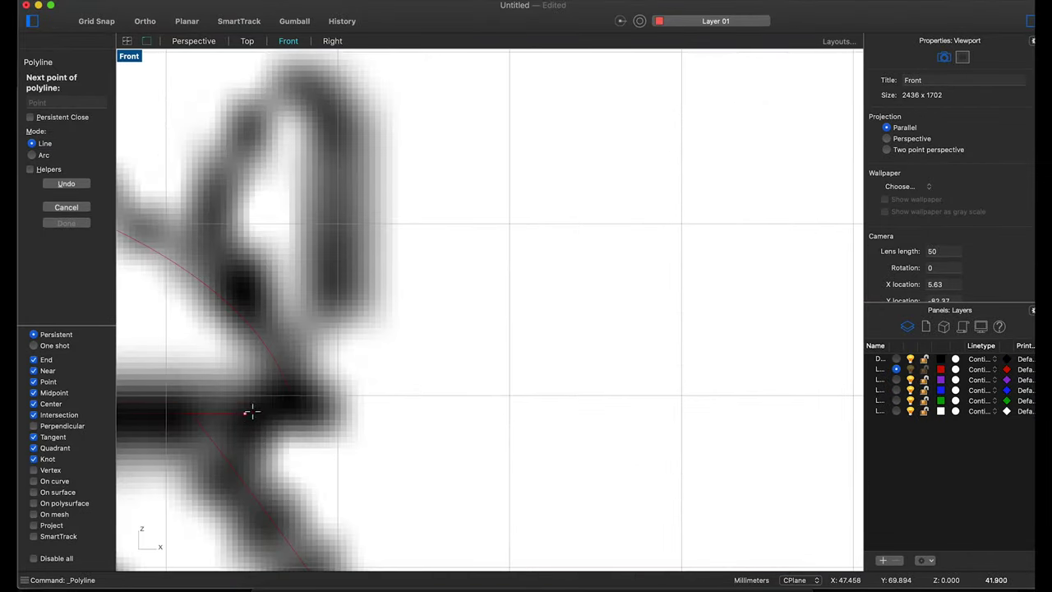
{"action": "left_click", "coordinate": [297, 401]}
{"action": "key", "text": "Return"}
{"action": "scroll", "coordinate": [190, 419], "scroll_direction": "up", "scroll_amount": 2}
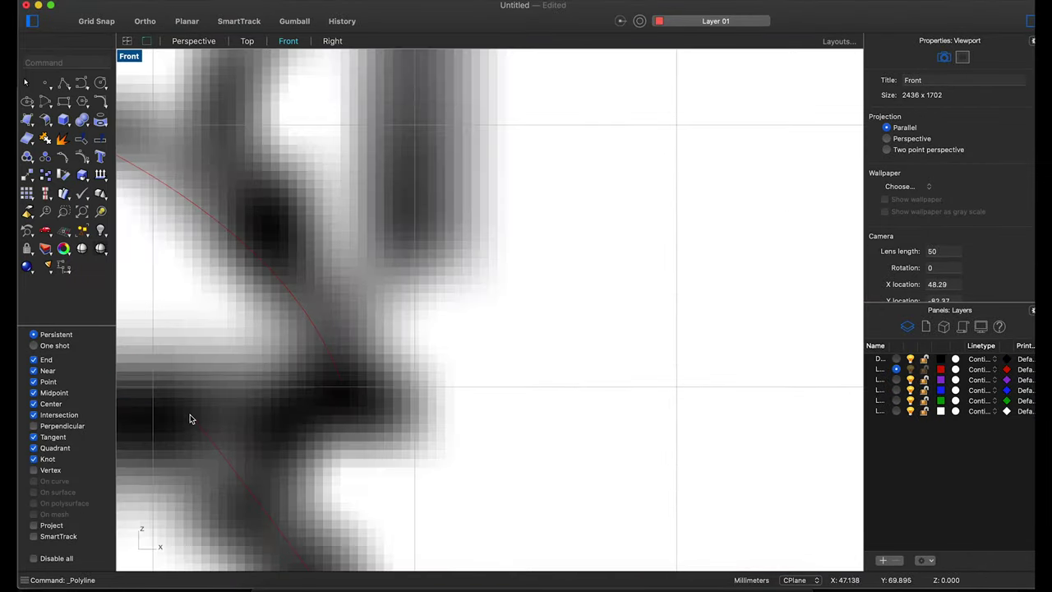
{"action": "left_click", "coordinate": [198, 426]}
{"action": "left_click_drag", "start_coordinate": [196, 422], "coordinate": [165, 376]}
{"action": "scroll", "coordinate": [356, 385], "scroll_direction": "up", "scroll_amount": 2}
- Trim the roof line against the profile curves
{"action": "type", "text": "tri"}
{"action": "key", "text": "Return"}
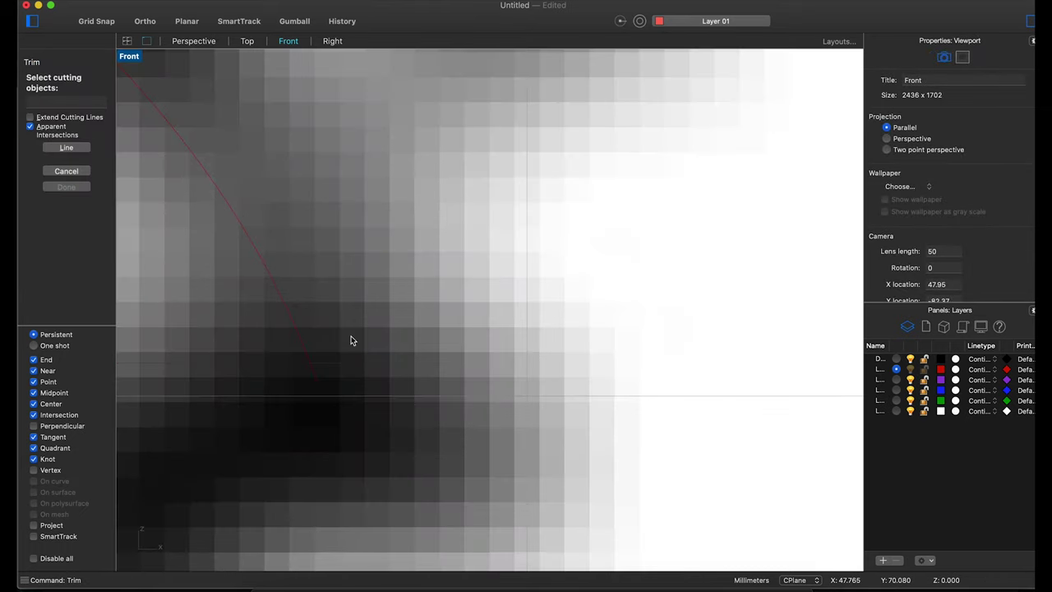
{"action": "key", "text": "Return"}
{"action": "scroll", "coordinate": [324, 379], "scroll_direction": "down", "scroll_amount": 3}
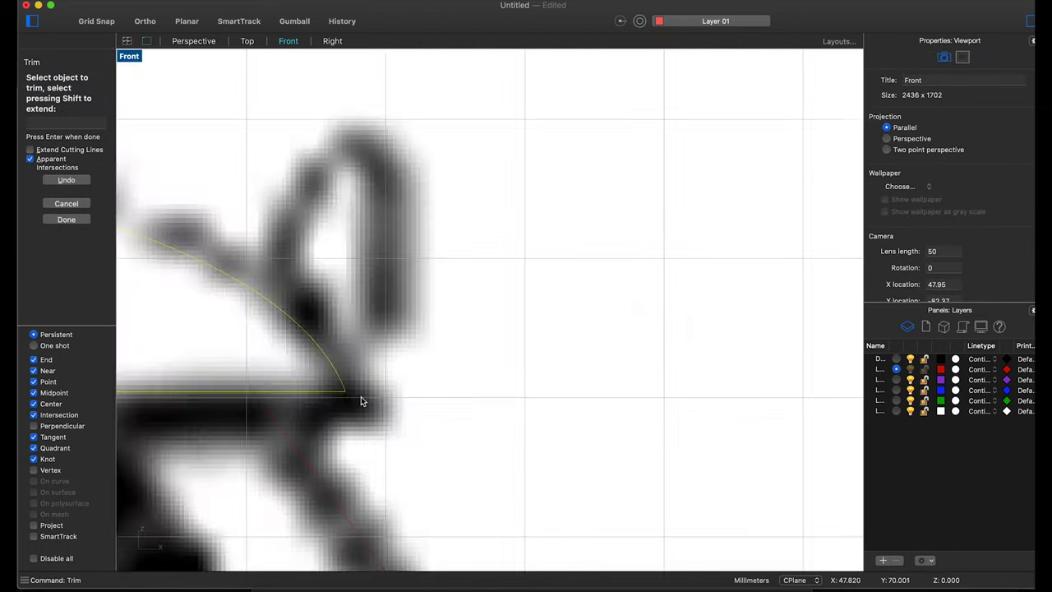
{"action": "scroll", "coordinate": [359, 399], "scroll_direction": "down", "scroll_amount": 3}
{"action": "scroll", "coordinate": [394, 394], "scroll_direction": "down", "scroll_amount": 2}
{"action": "scroll", "coordinate": [188, 420], "scroll_direction": "up", "scroll_amount": 3}
{"action": "scroll", "coordinate": [188, 420], "scroll_direction": "down", "scroll_amount": 3}
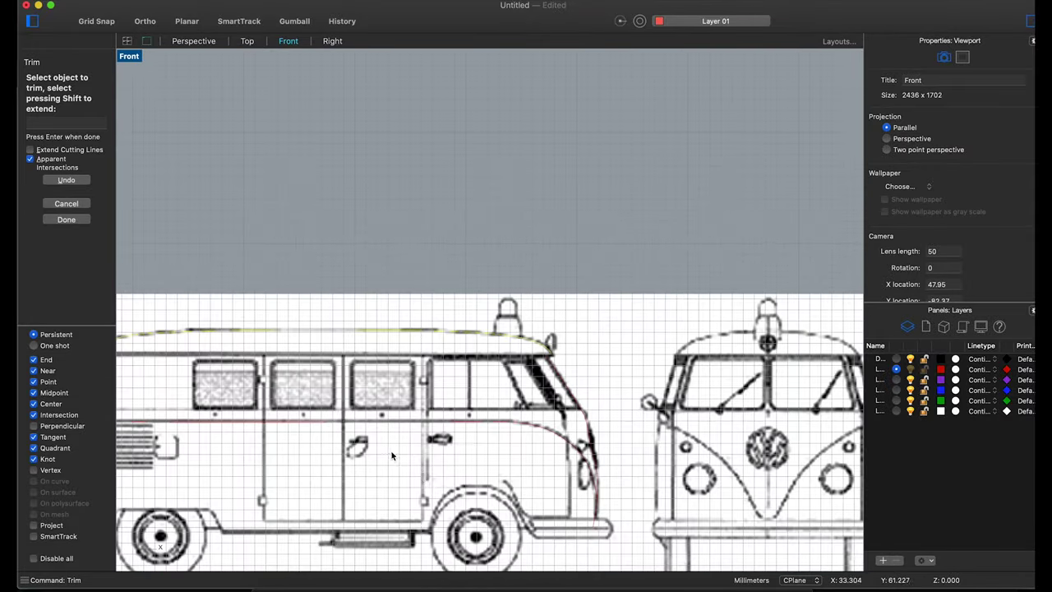
{"action": "scroll", "coordinate": [411, 444], "scroll_direction": "down", "scroll_amount": 2}
{"action": "scroll", "coordinate": [493, 460], "scroll_direction": "up", "scroll_amount": 2}
{"action": "scroll", "coordinate": [557, 466], "scroll_direction": "down", "scroll_amount": 2}
{"action": "scroll", "coordinate": [553, 485], "scroll_direction": "up", "scroll_amount": 2}
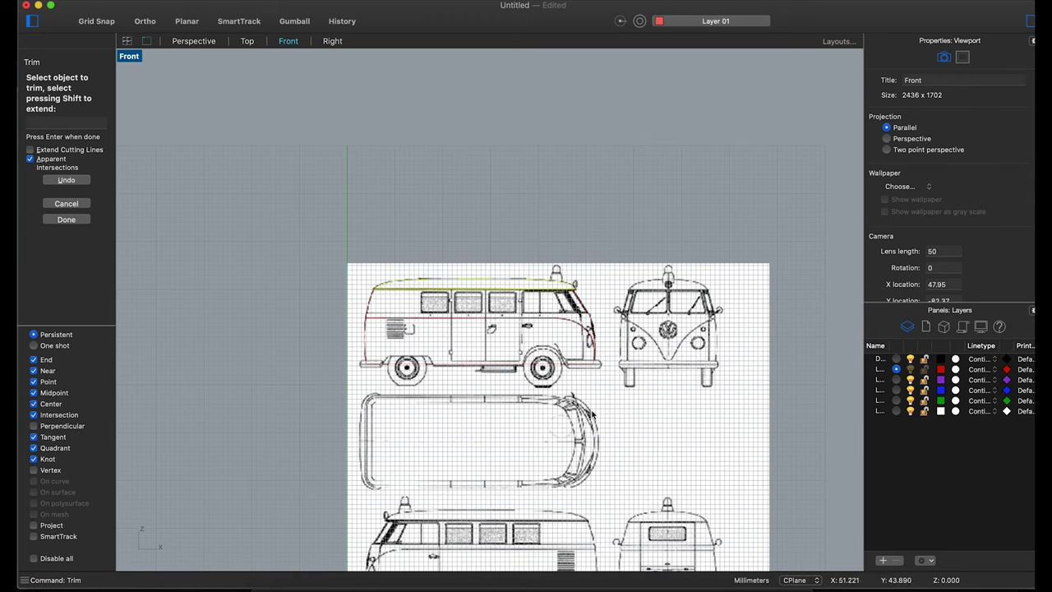
{"action": "scroll", "coordinate": [401, 409], "scroll_direction": "up", "scroll_amount": 2}
- Start a line in the top view, then sketch a trial curve at the rounded corner and delete it
{"action": "scroll", "coordinate": [386, 370], "scroll_direction": "up", "scroll_amount": 2}
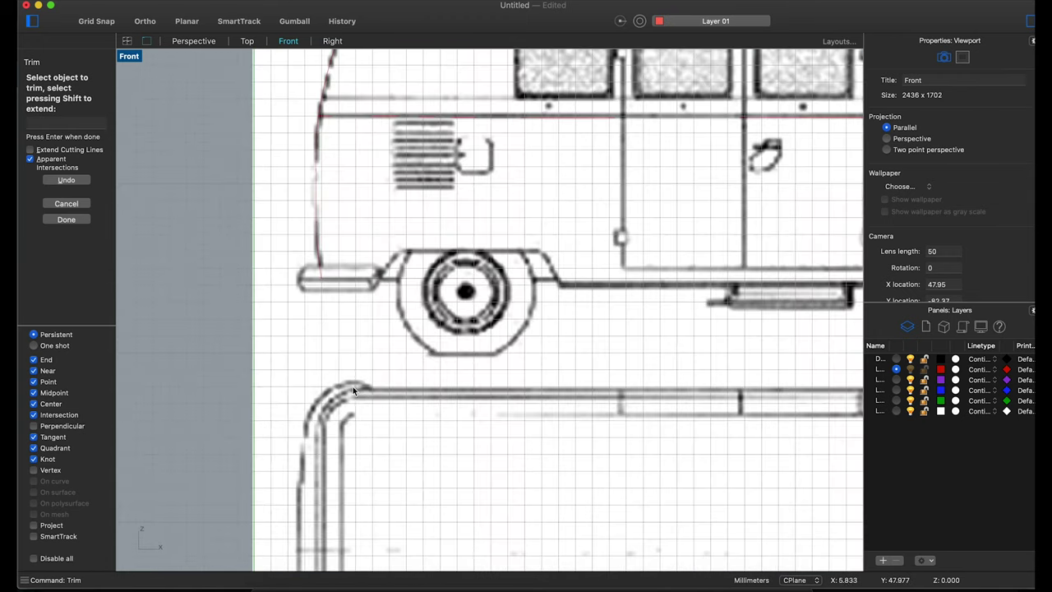
{"action": "scroll", "coordinate": [414, 461], "scroll_direction": "down", "scroll_amount": 1}
{"action": "key", "text": "Escape"}
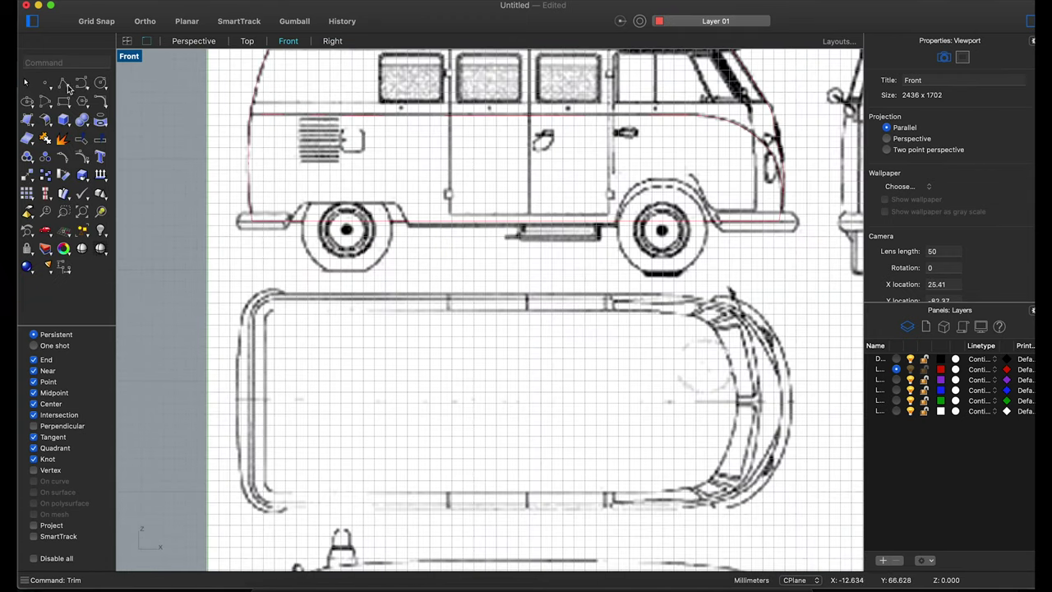
{"action": "left_click", "coordinate": [65, 84]}
{"action": "left_click", "coordinate": [267, 296]}
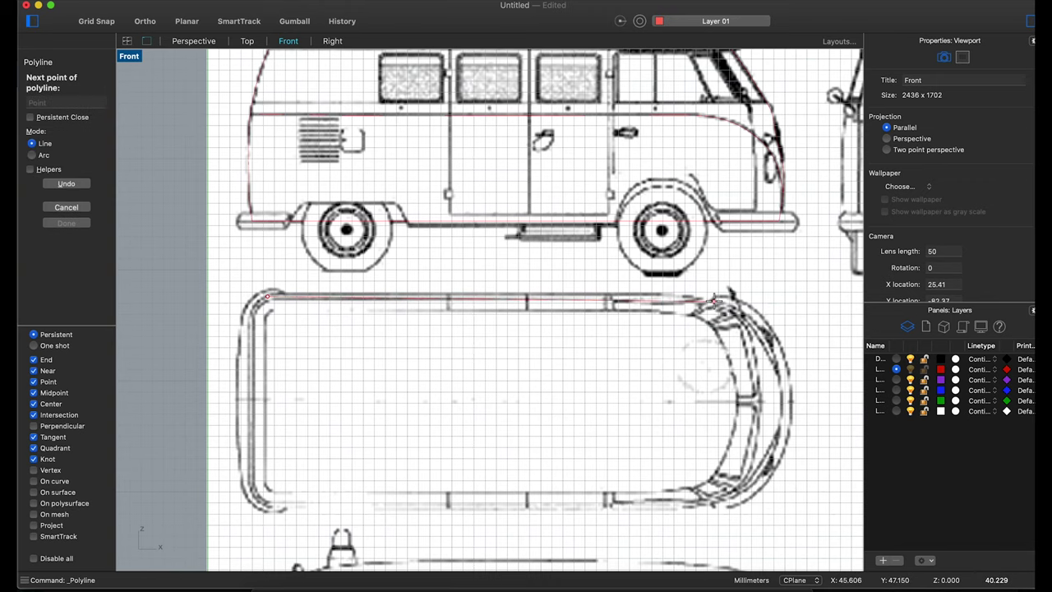
{"action": "scroll", "coordinate": [715, 301], "scroll_direction": "up", "scroll_amount": 3}
{"action": "key", "text": "F8"}
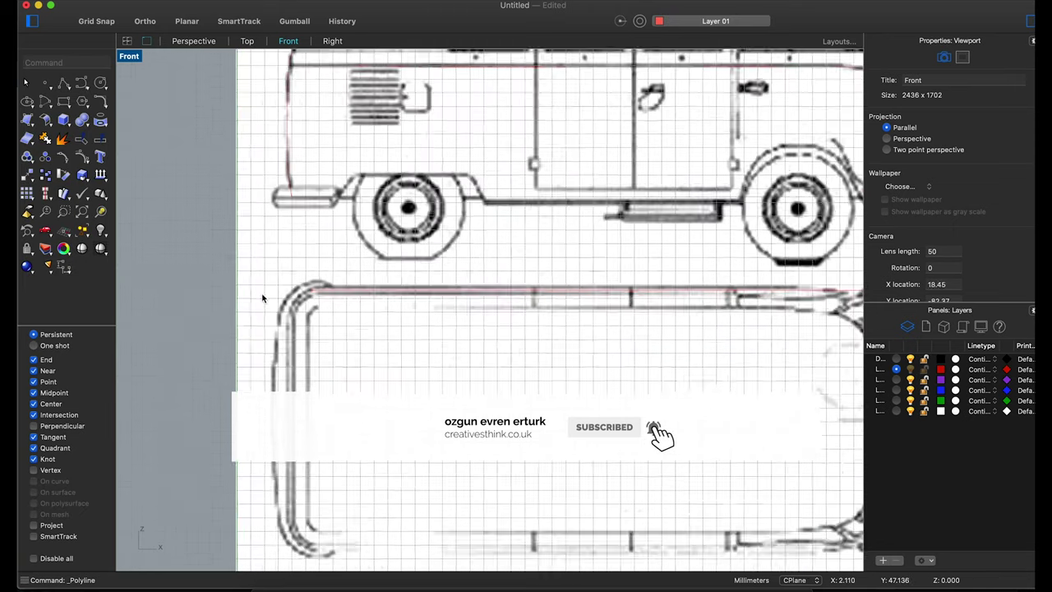
{"action": "left_click", "coordinate": [417, 289]}
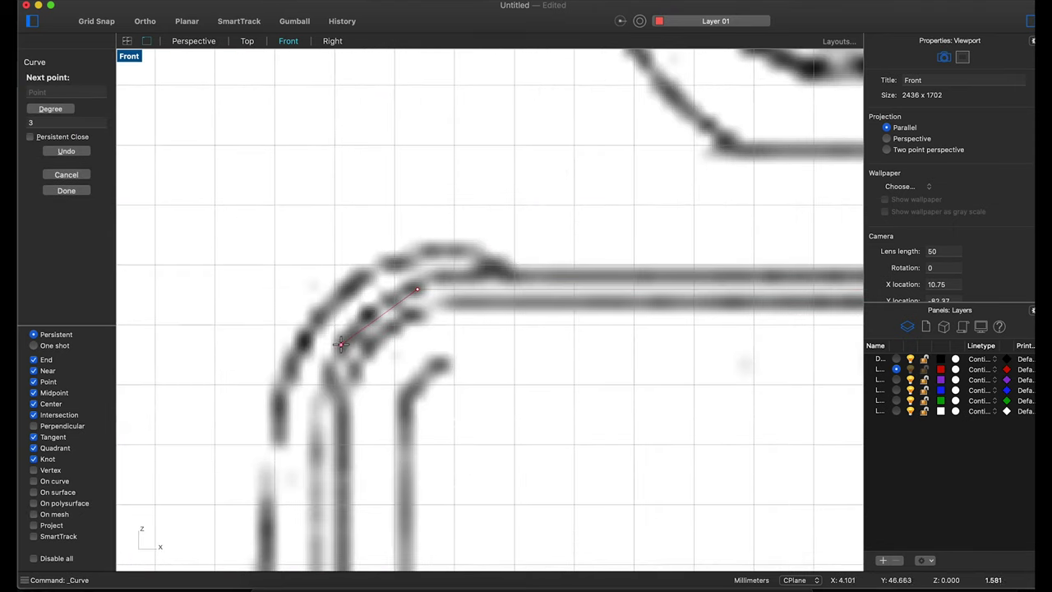
{"action": "left_click", "coordinate": [351, 334]}
{"action": "key", "text": "Return"}
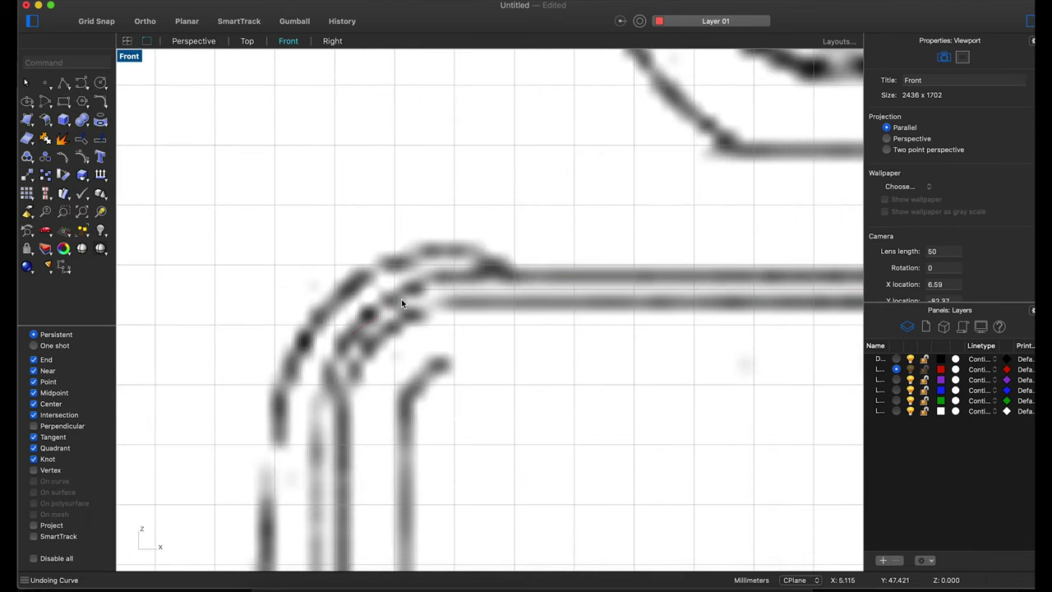
{"action": "scroll", "coordinate": [401, 305], "scroll_direction": "down", "scroll_amount": 5}
{"action": "left_click", "coordinate": [457, 306]}
{"action": "key", "text": "Delete"}
- Draw a level centre line across the top view and shift it slightly left
{"action": "scroll", "coordinate": [329, 325], "scroll_direction": "down", "scroll_amount": 3}
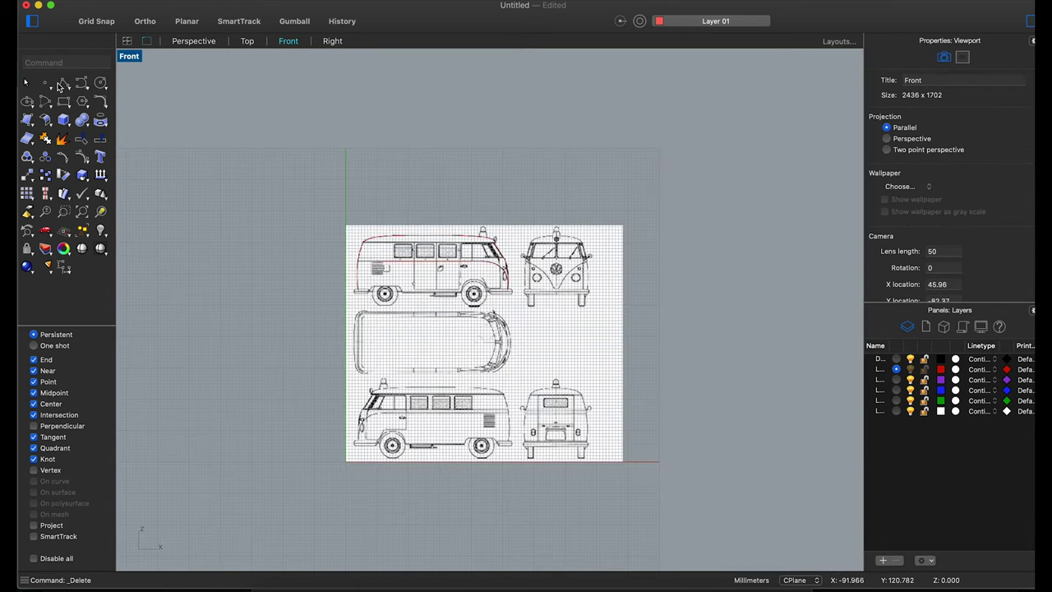
{"action": "left_click", "coordinate": [60, 86]}
{"action": "scroll", "coordinate": [359, 329], "scroll_direction": "up", "scroll_amount": 4}
{"action": "scroll", "coordinate": [359, 328], "scroll_direction": "up", "scroll_amount": 3}
{"action": "left_click", "coordinate": [318, 376]}
{"action": "scroll", "coordinate": [319, 381], "scroll_direction": "down", "scroll_amount": 7}
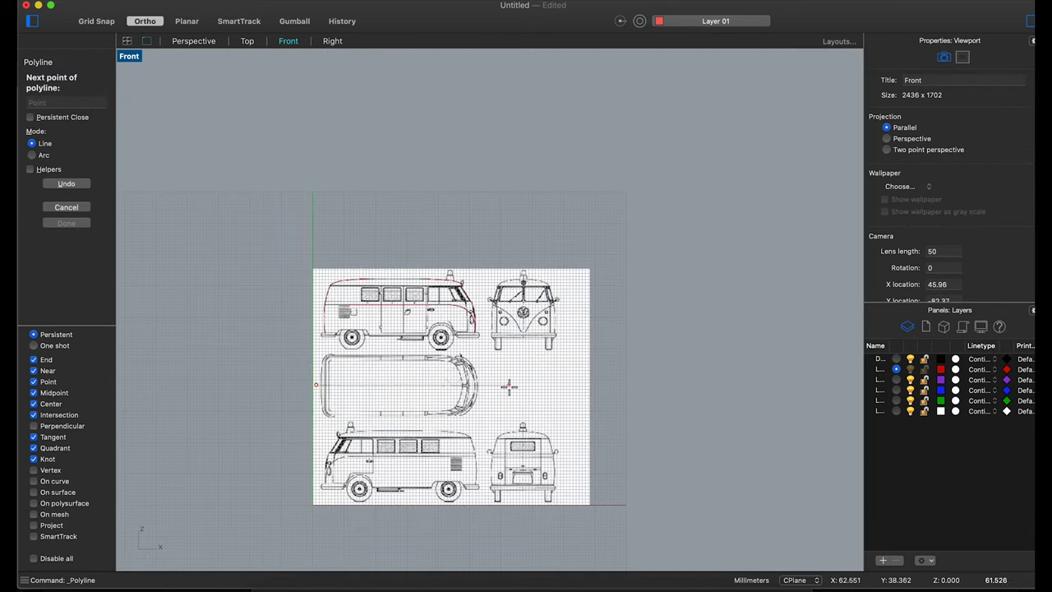
{"action": "left_click", "coordinate": [508, 386]}
{"action": "key", "text": "Return"}
{"action": "scroll", "coordinate": [346, 387], "scroll_direction": "up", "scroll_amount": 4}
{"action": "left_click_drag", "start_coordinate": [352, 379], "coordinate": [341, 372]}
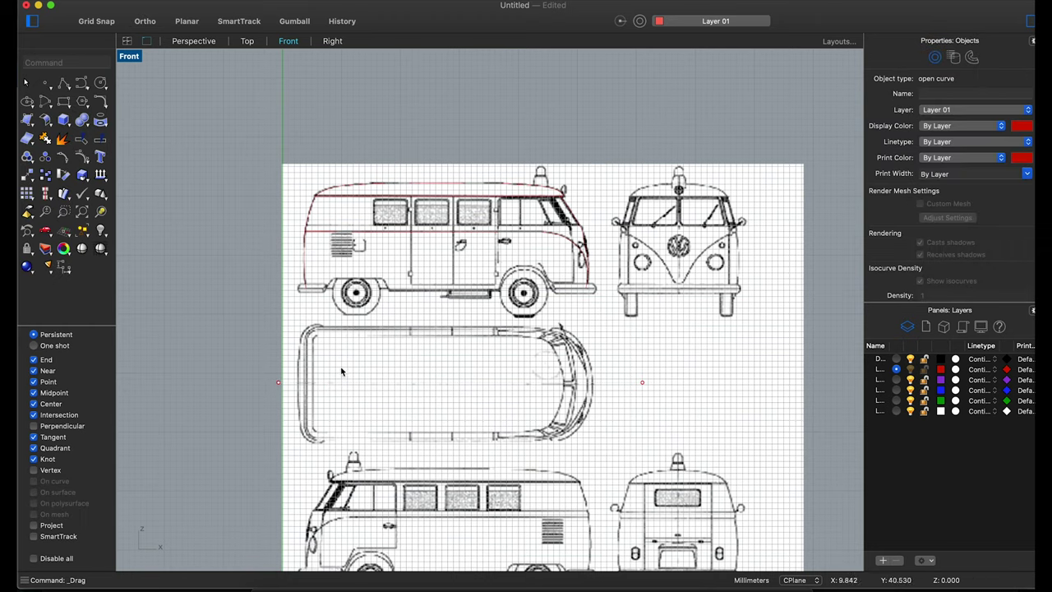
{"action": "scroll", "coordinate": [686, 257], "scroll_direction": "up", "scroll_amount": 4}
- Draw another straight centre line between two picked points
{"action": "left_click", "coordinate": [59, 83]}
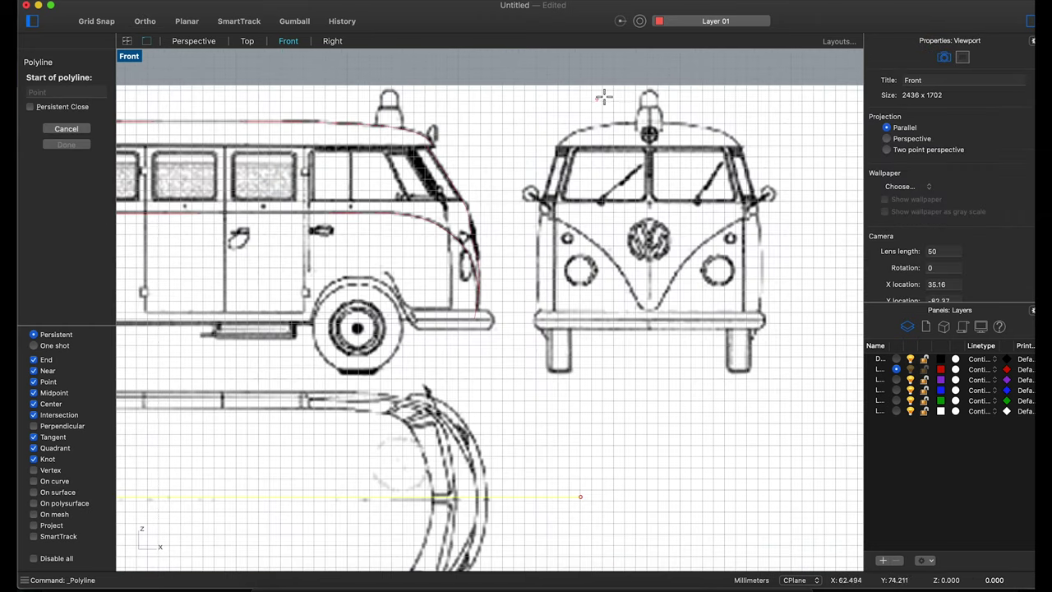
{"action": "left_click", "coordinate": [650, 78]}
{"action": "left_click", "coordinate": [653, 369]}
{"action": "key", "text": "Return"}
{"action": "scroll", "coordinate": [651, 370], "scroll_direction": "down", "scroll_amount": 5}
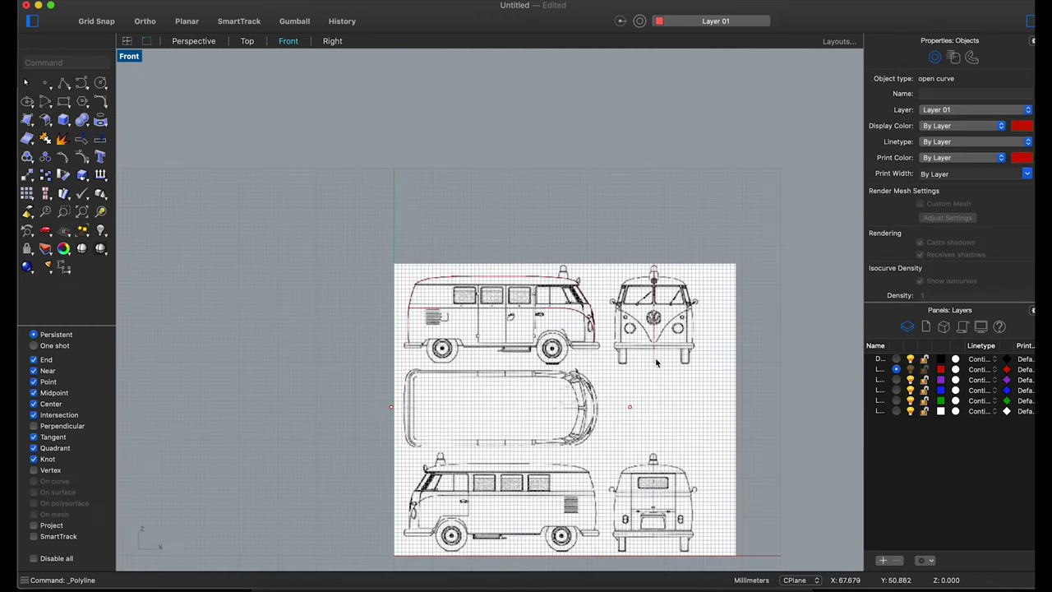
{"action": "scroll", "coordinate": [411, 396], "scroll_direction": "up", "scroll_amount": 4}
{"action": "scroll", "coordinate": [410, 395], "scroll_direction": "up", "scroll_amount": 3}
{"action": "scroll", "coordinate": [410, 396], "scroll_direction": "up", "scroll_amount": 3}
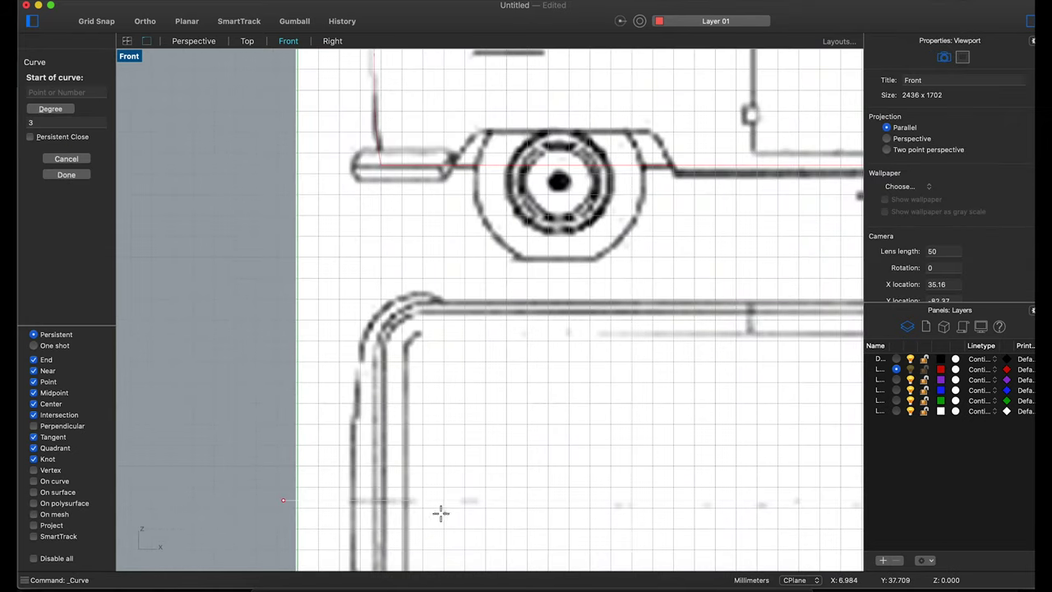
- Trace the outline curve from the rear centre line up and around the rear corner
{"action": "scroll", "coordinate": [439, 510], "scroll_direction": "up", "scroll_amount": 3}
{"action": "left_click", "coordinate": [384, 499]}
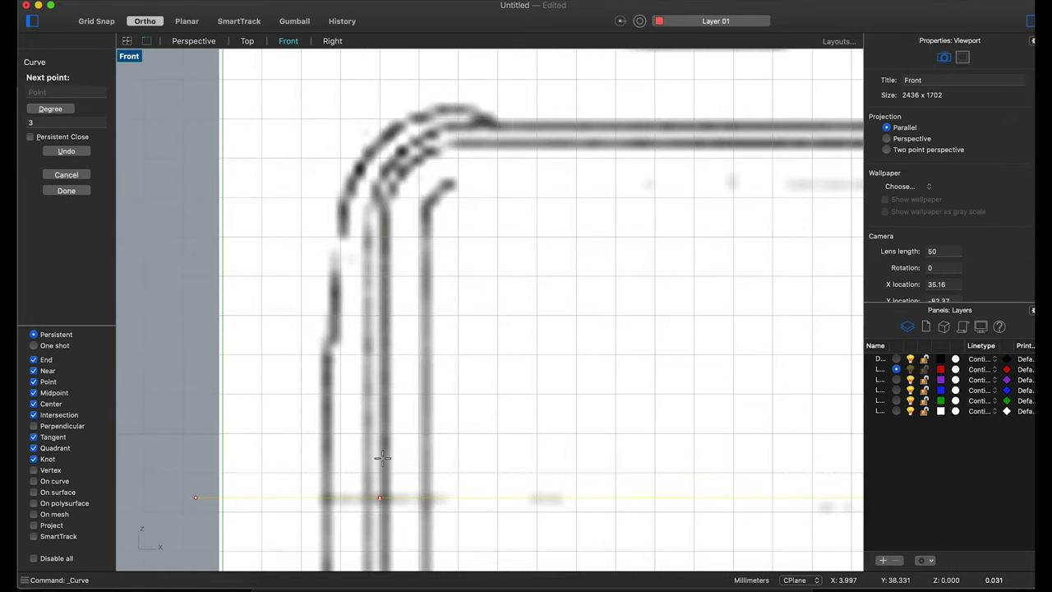
{"action": "left_click", "coordinate": [380, 212], "text": "shift"}
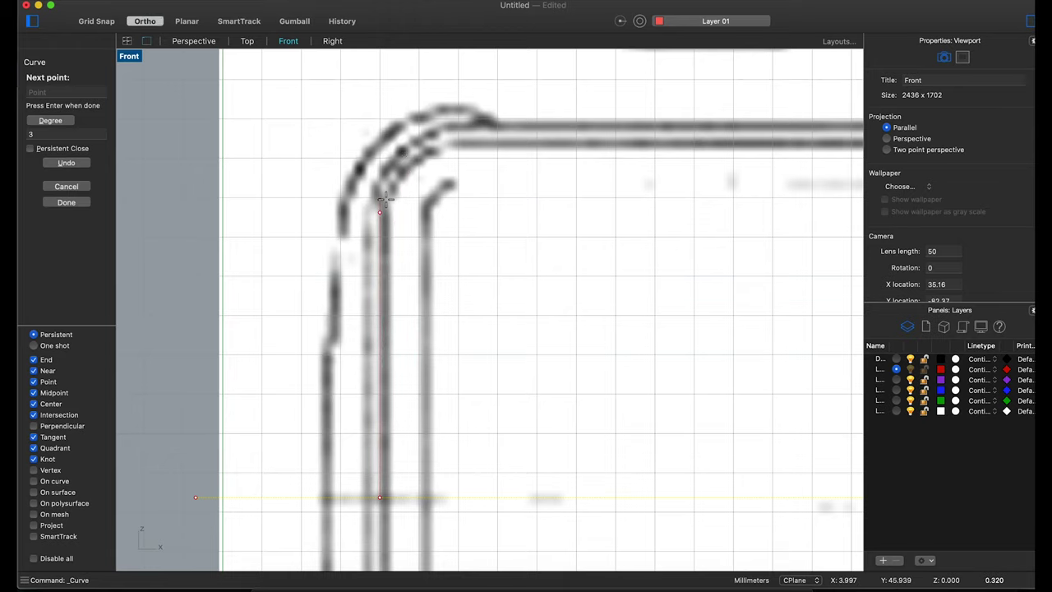
{"action": "key", "text": "super+z"}
{"action": "left_click", "coordinate": [380, 331]}
{"action": "left_click", "coordinate": [380, 208]}
{"action": "left_click", "coordinate": [390, 185]}
{"action": "left_click", "coordinate": [420, 155]}
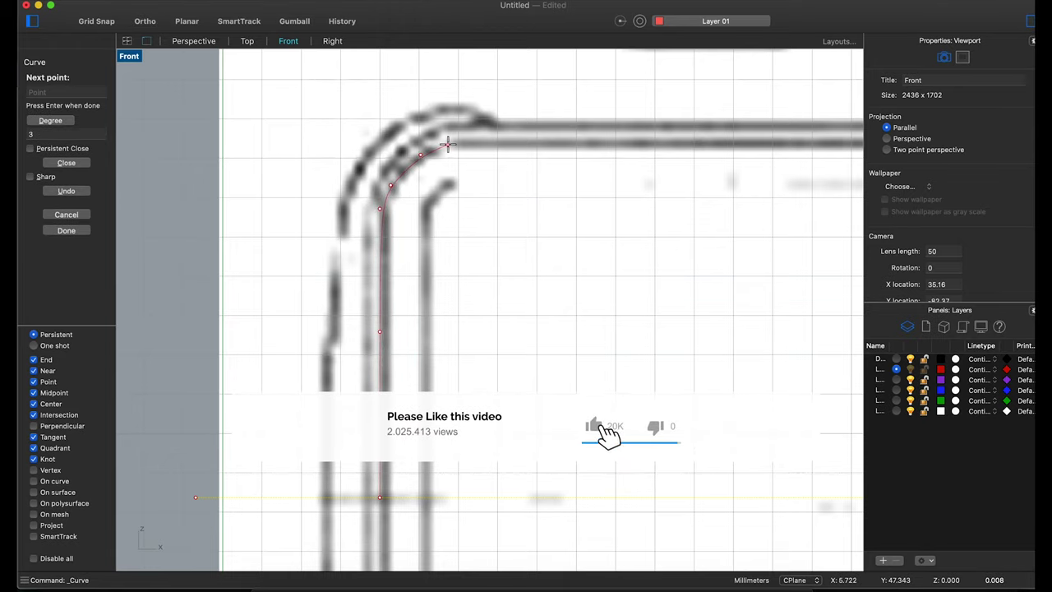
- Extend the curve to where the corner meets the side, finish it, and select it
{"action": "scroll", "coordinate": [458, 144], "scroll_direction": "down", "scroll_amount": 5}
{"action": "scroll", "coordinate": [469, 140], "scroll_direction": "up", "scroll_amount": 5}
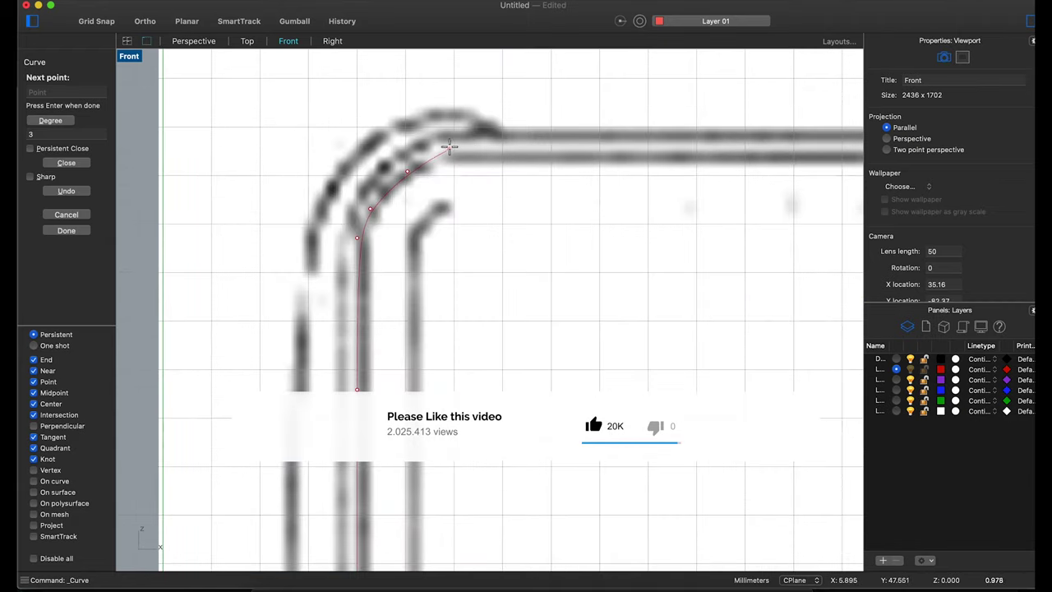
{"action": "left_click", "coordinate": [428, 149]}
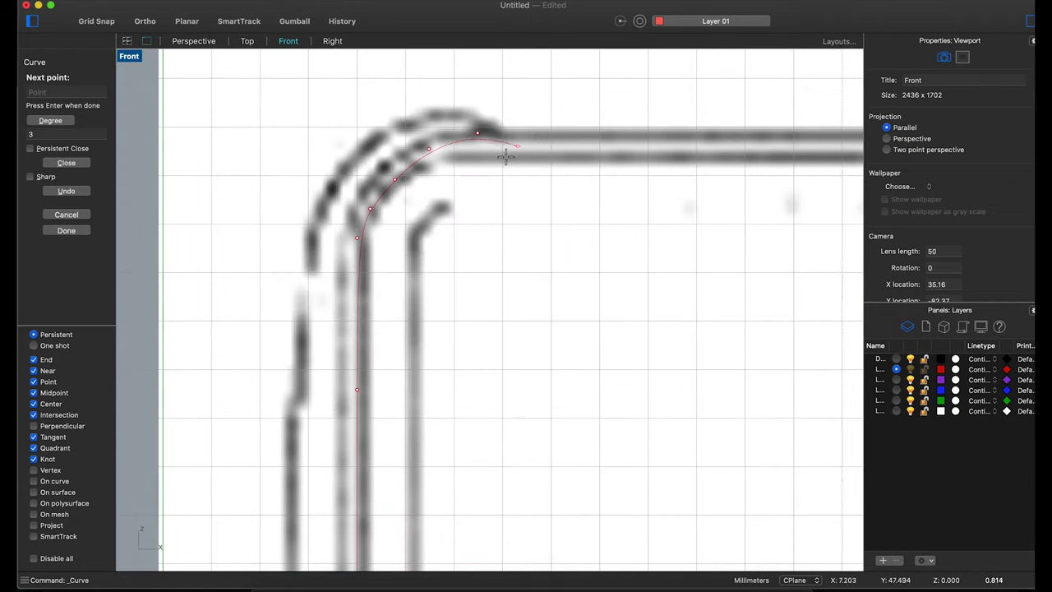
{"action": "scroll", "coordinate": [505, 156], "scroll_direction": "down", "scroll_amount": 5}
{"action": "scroll", "coordinate": [723, 168], "scroll_direction": "up", "scroll_amount": 5}
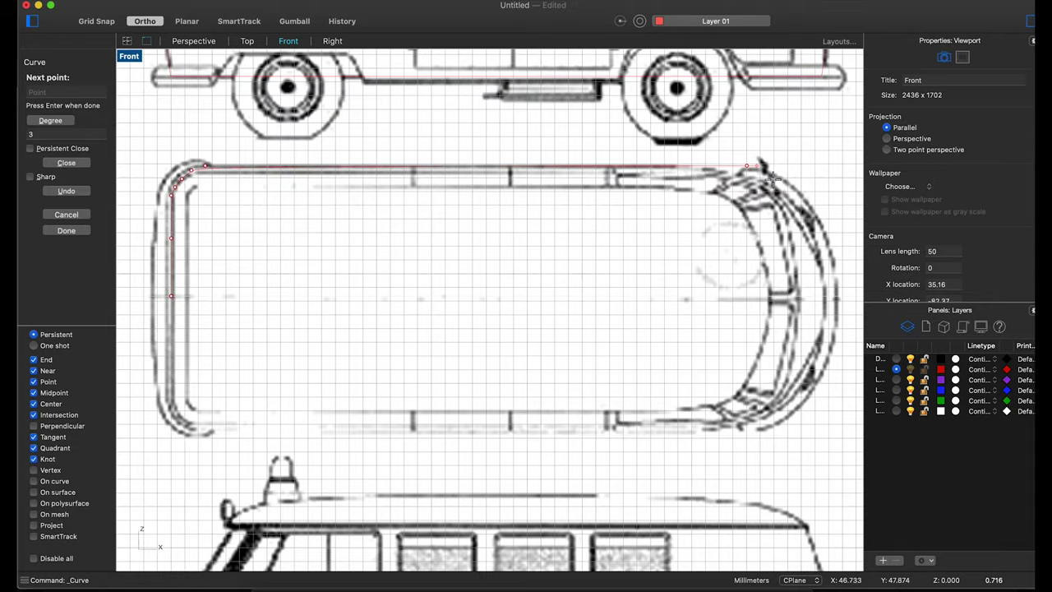
{"action": "scroll", "coordinate": [773, 176], "scroll_direction": "up", "scroll_amount": 5}
{"action": "scroll", "coordinate": [724, 178], "scroll_direction": "down", "scroll_amount": 5}
{"action": "scroll", "coordinate": [678, 179], "scroll_direction": "up", "scroll_amount": 8}
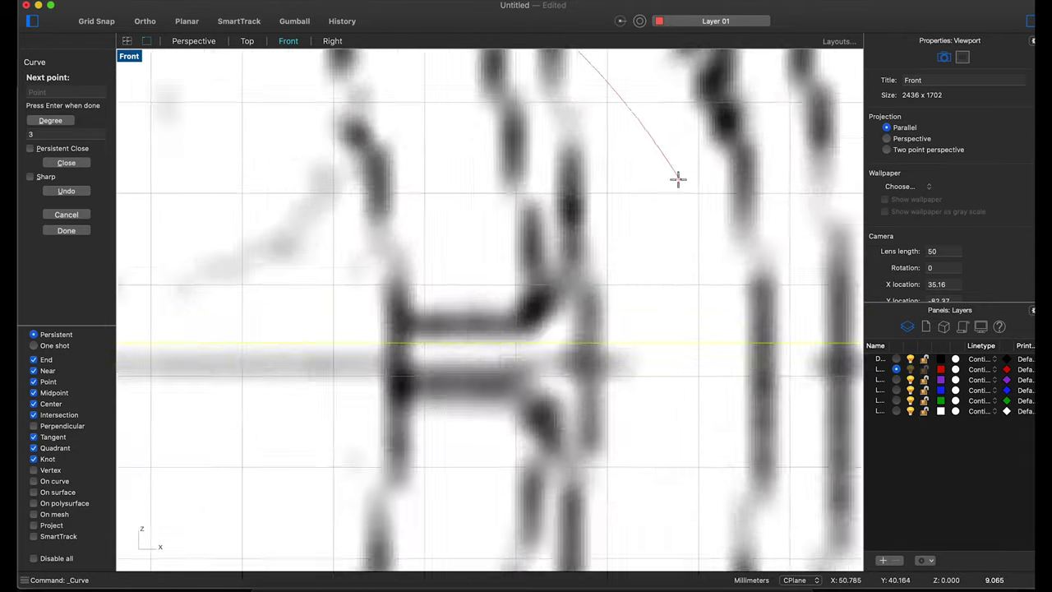
{"action": "scroll", "coordinate": [678, 179], "scroll_direction": "down", "scroll_amount": 5}
{"action": "scroll", "coordinate": [625, 168], "scroll_direction": "up", "scroll_amount": 5}
{"action": "scroll", "coordinate": [595, 163], "scroll_direction": "up", "scroll_amount": 4}
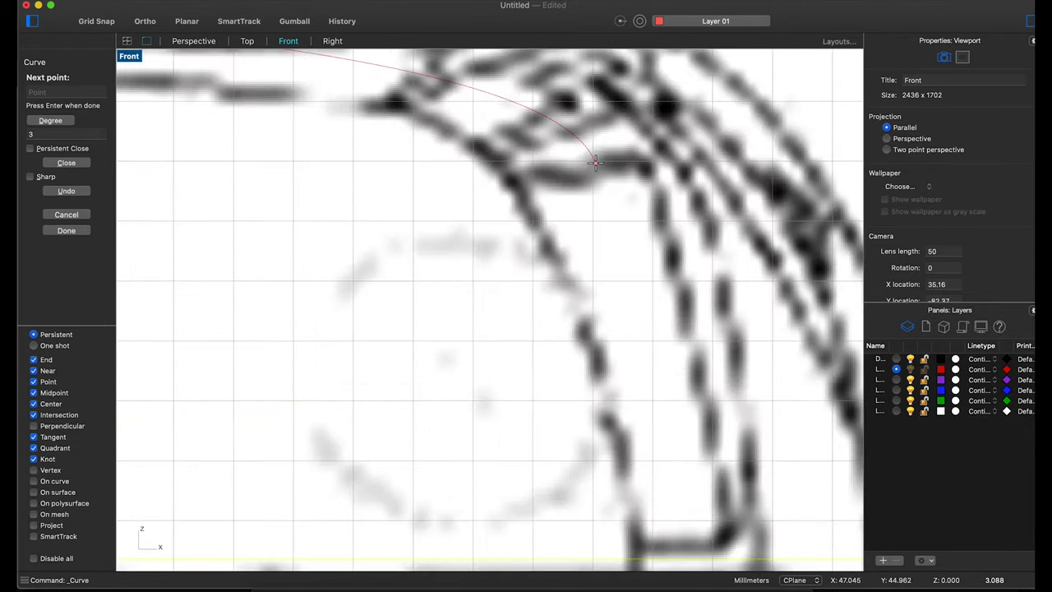
{"action": "scroll", "coordinate": [595, 163], "scroll_direction": "down", "scroll_amount": 5}
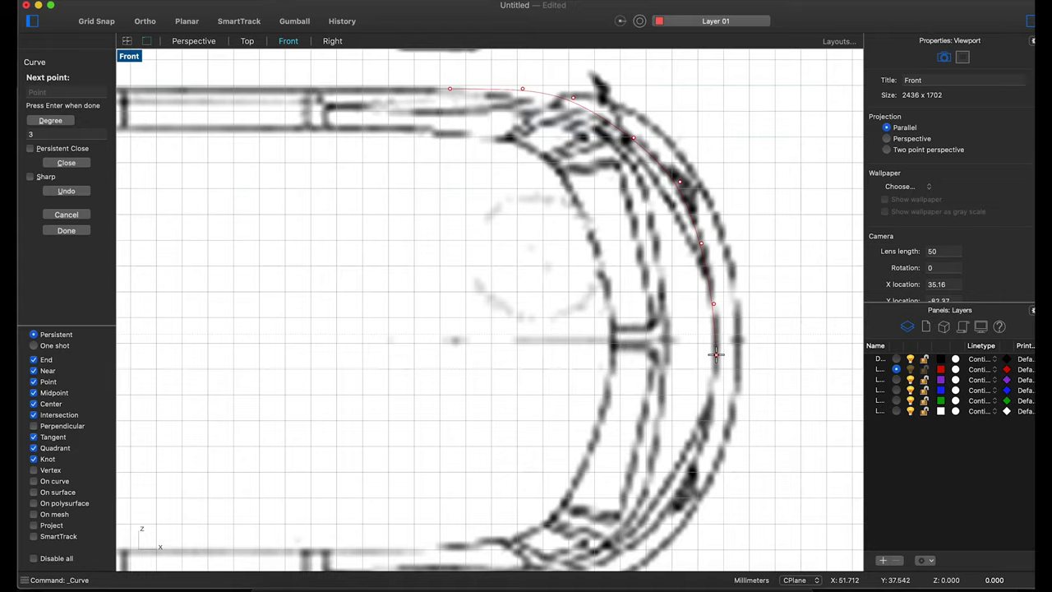
{"action": "key", "text": "Return"}
{"action": "scroll", "coordinate": [754, 305], "scroll_direction": "down", "scroll_amount": 5}
{"action": "scroll", "coordinate": [594, 346], "scroll_direction": "up", "scroll_amount": 5}
{"action": "scroll", "coordinate": [618, 290], "scroll_direction": "up", "scroll_amount": 5}
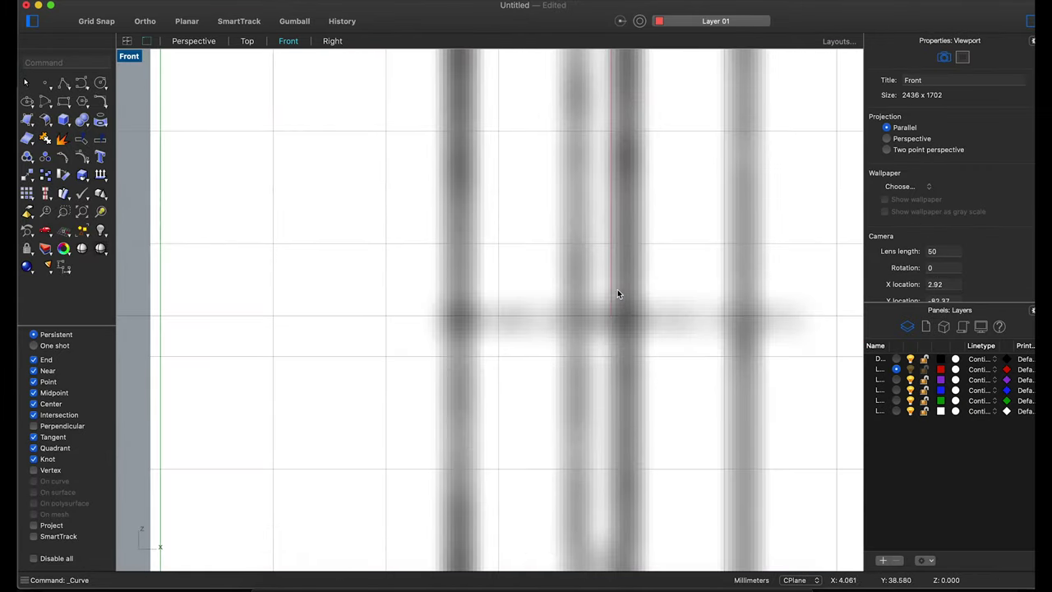
{"action": "left_click", "coordinate": [617, 294]}
{"action": "scroll", "coordinate": [618, 294], "scroll_direction": "down", "scroll_amount": 3}
{"action": "scroll", "coordinate": [617, 294], "scroll_direction": "down", "scroll_amount": 3}
{"action": "scroll", "coordinate": [739, 280], "scroll_direction": "up", "scroll_amount": 3}
- Trim off the half-outline curve's overshoot at the front
{"action": "scroll", "coordinate": [739, 280], "scroll_direction": "up", "scroll_amount": 3}
{"action": "key", "text": "Escape"}
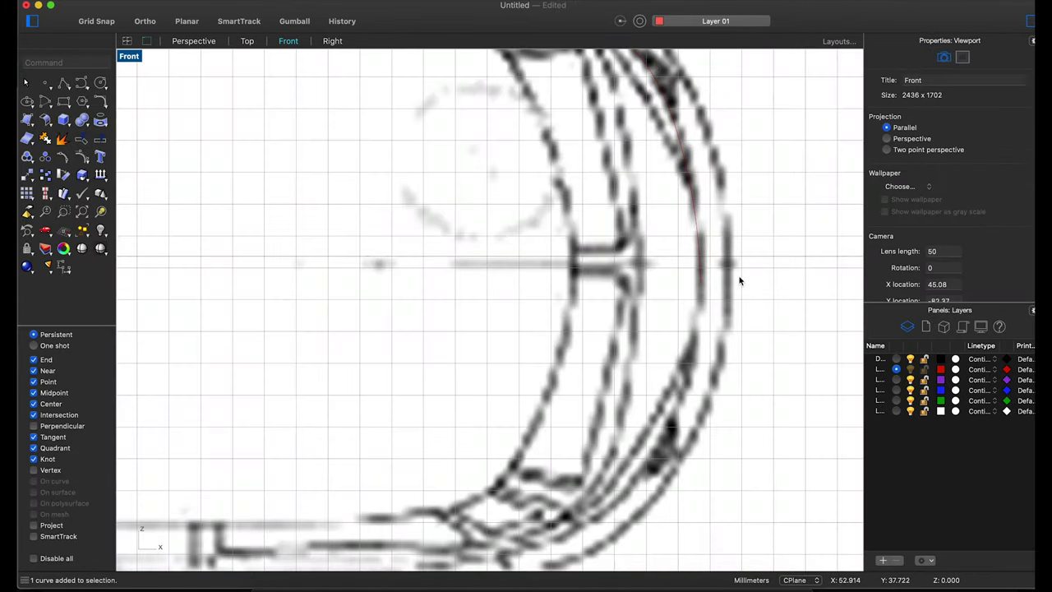
{"action": "type", "text": "Trim"}
{"action": "key", "text": "Return"}
{"action": "key", "text": "Return"}
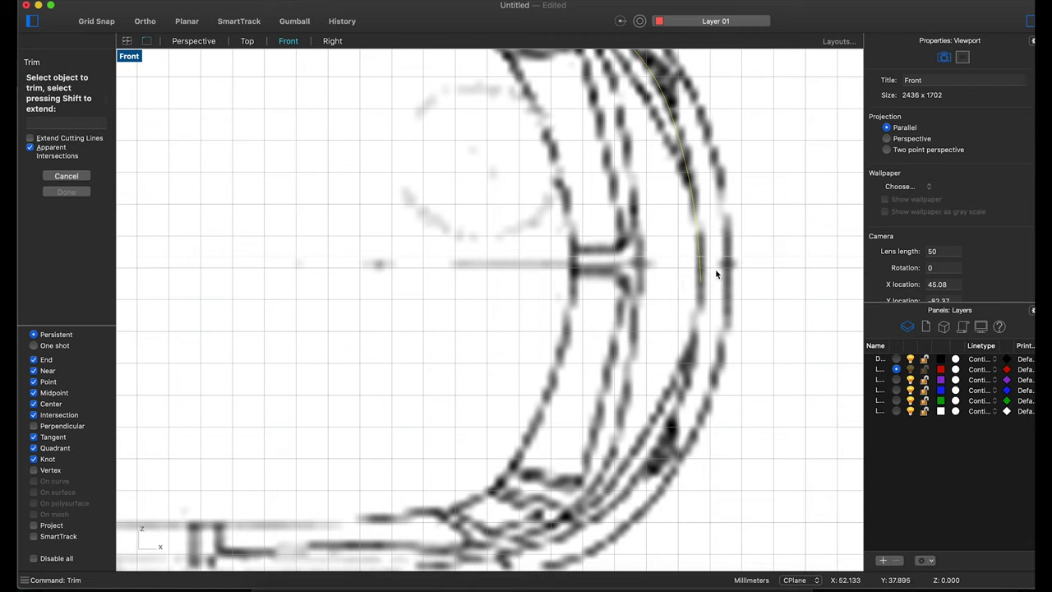
{"action": "scroll", "coordinate": [705, 283], "scroll_direction": "down", "scroll_amount": 3}
{"action": "scroll", "coordinate": [707, 287], "scroll_direction": "down", "scroll_amount": 3}
{"action": "scroll", "coordinate": [706, 296], "scroll_direction": "down", "scroll_amount": 3}
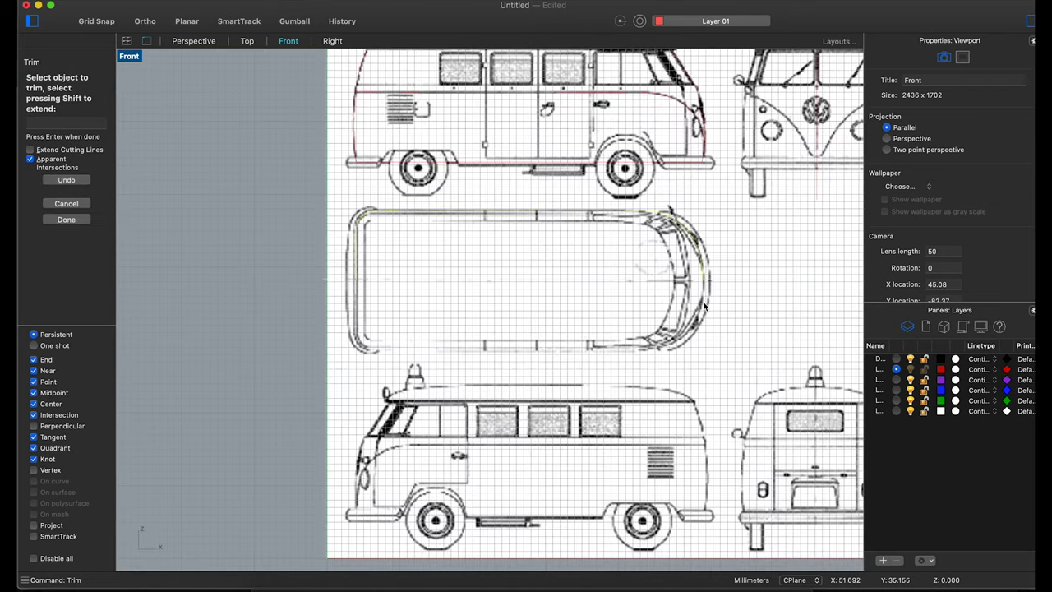
{"action": "scroll", "coordinate": [709, 284], "scroll_direction": "up", "scroll_amount": 3}
{"action": "key", "text": "Escape"}
- Mirror the half-outline curve about the centre line
{"action": "left_click", "coordinate": [703, 287]}
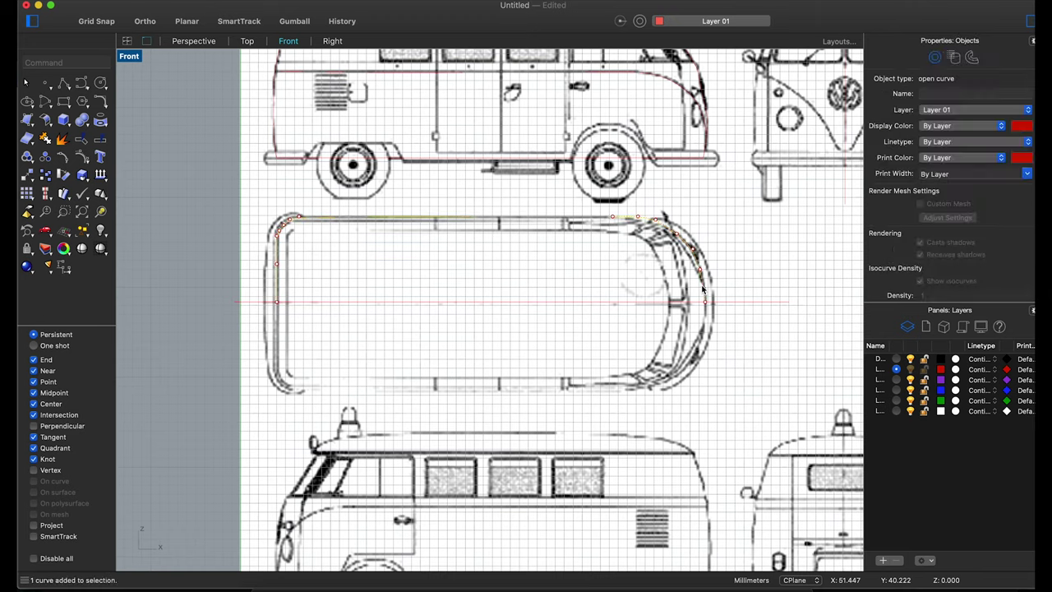
{"action": "left_click", "coordinate": [45, 193]}
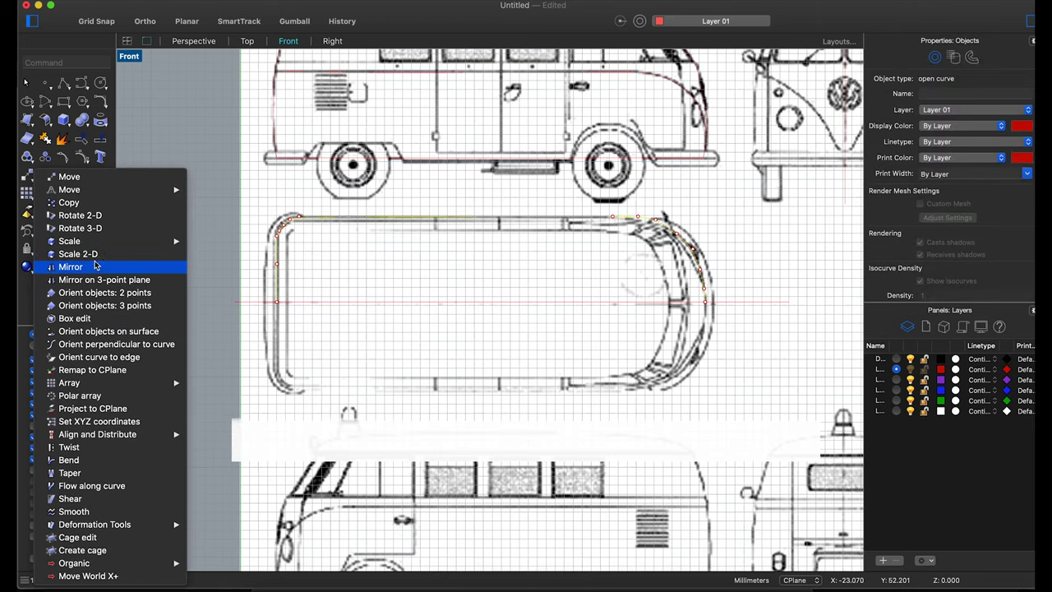
{"action": "left_click", "coordinate": [66, 263]}
{"action": "left_click", "coordinate": [277, 301]}
{"action": "left_click", "coordinate": [324, 306]}
{"action": "key", "text": "Escape"}
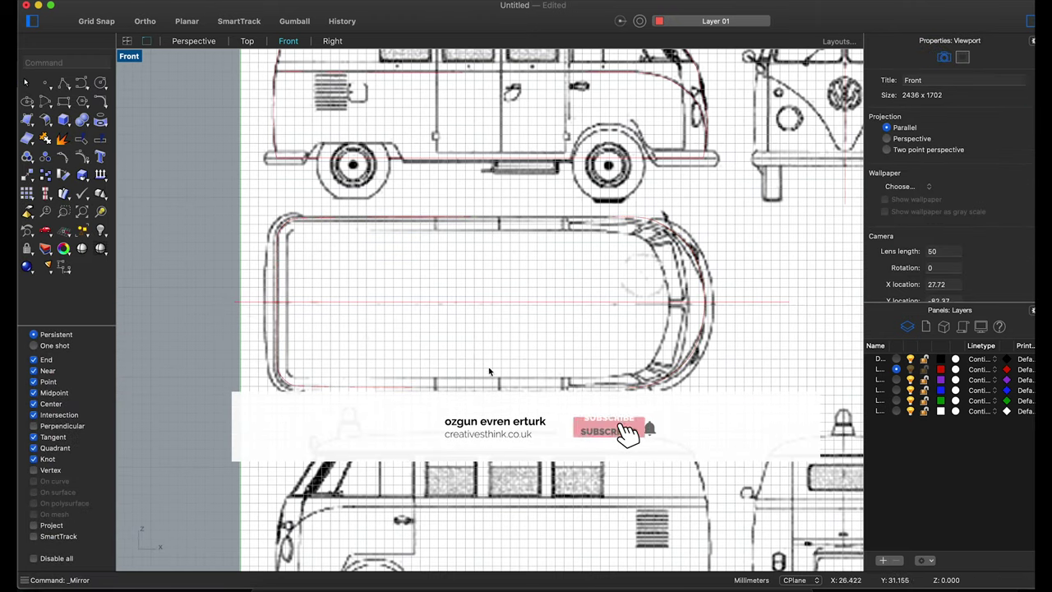
{"action": "scroll", "coordinate": [565, 369], "scroll_direction": "down", "scroll_amount": 3}
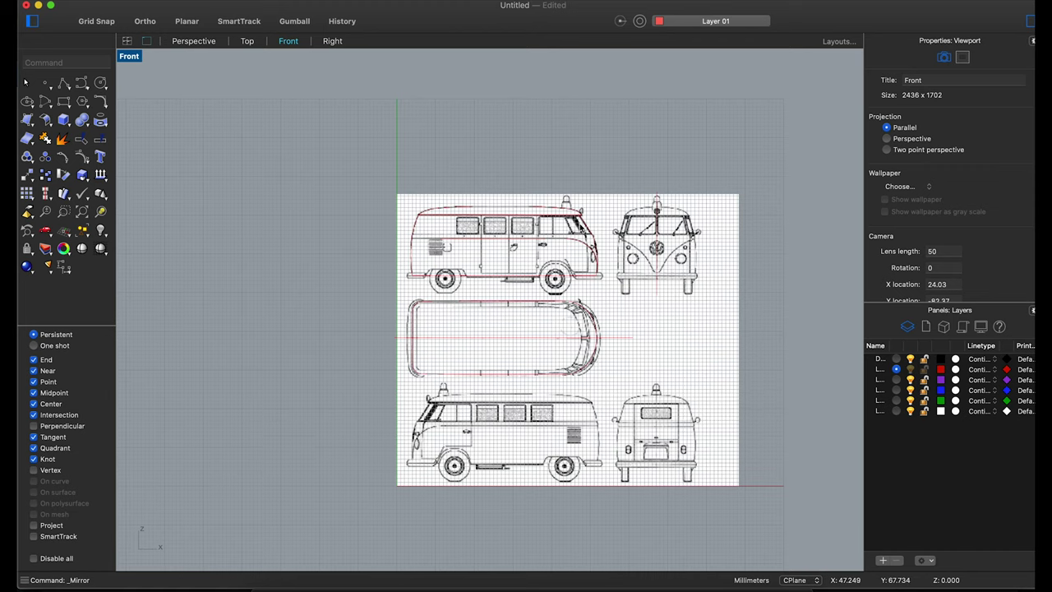
- Restore four viewports, zoom all views to extents, and begin rotating the upper outline half
{"action": "scroll", "coordinate": [546, 366], "scroll_direction": "up", "scroll_amount": 2}
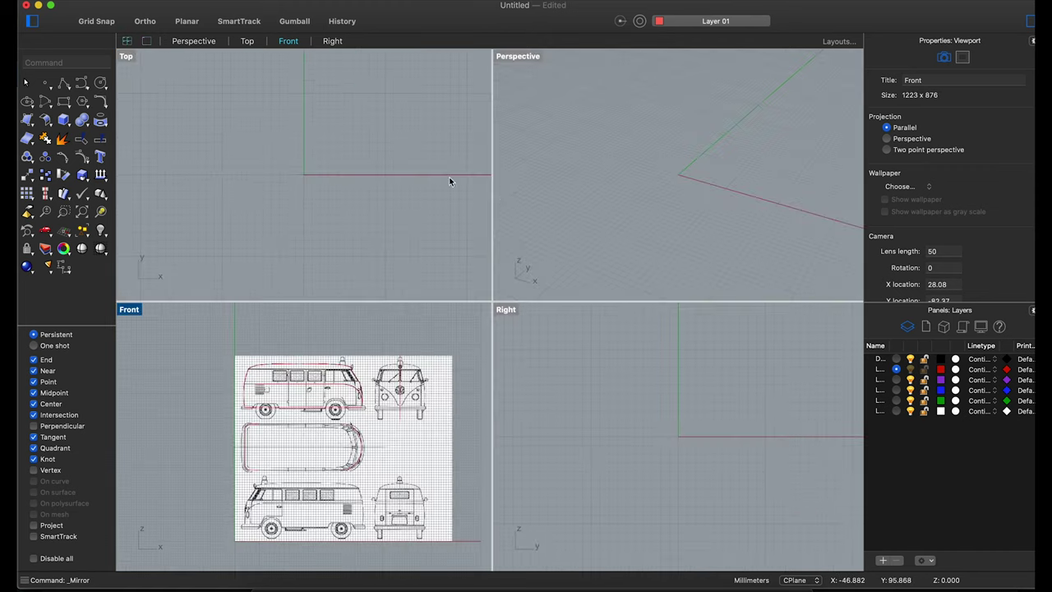
{"action": "double_click", "coordinate": [130, 56]}
{"action": "left_click", "coordinate": [79, 212]}
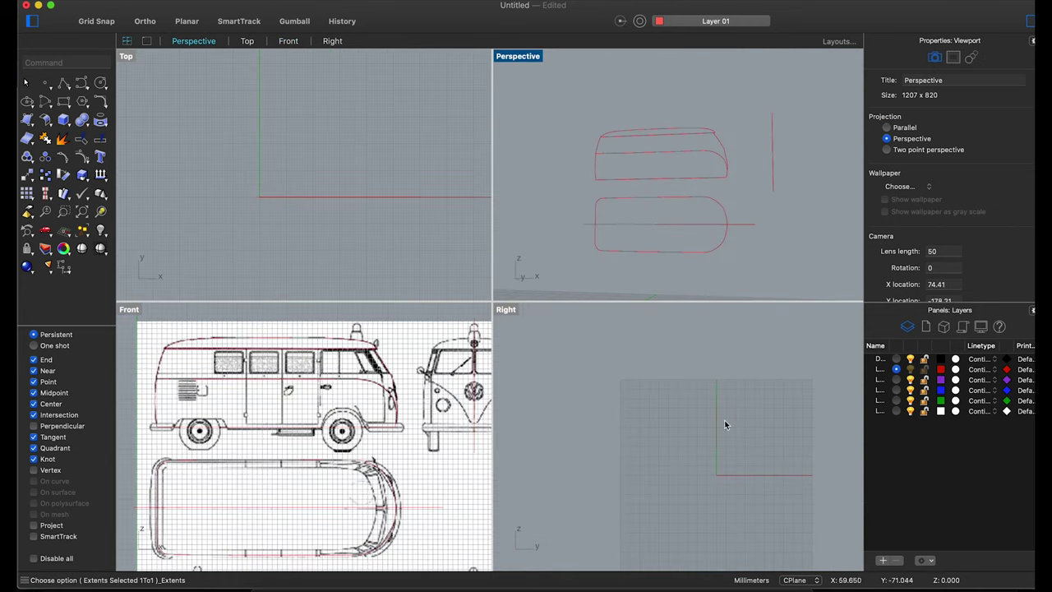
{"action": "left_click", "coordinate": [742, 201]}
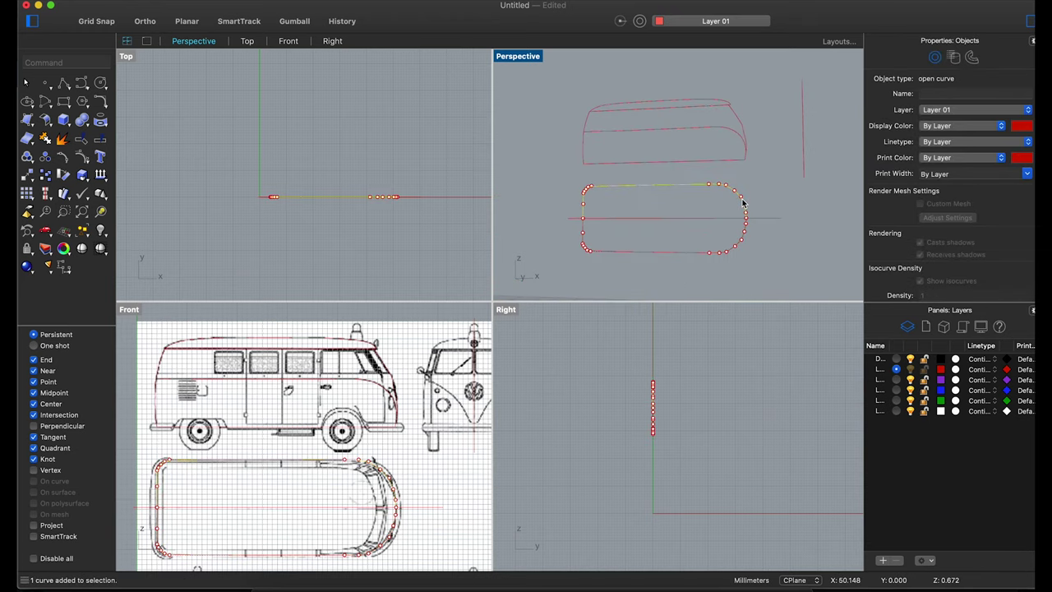
{"action": "left_click", "coordinate": [70, 184]}
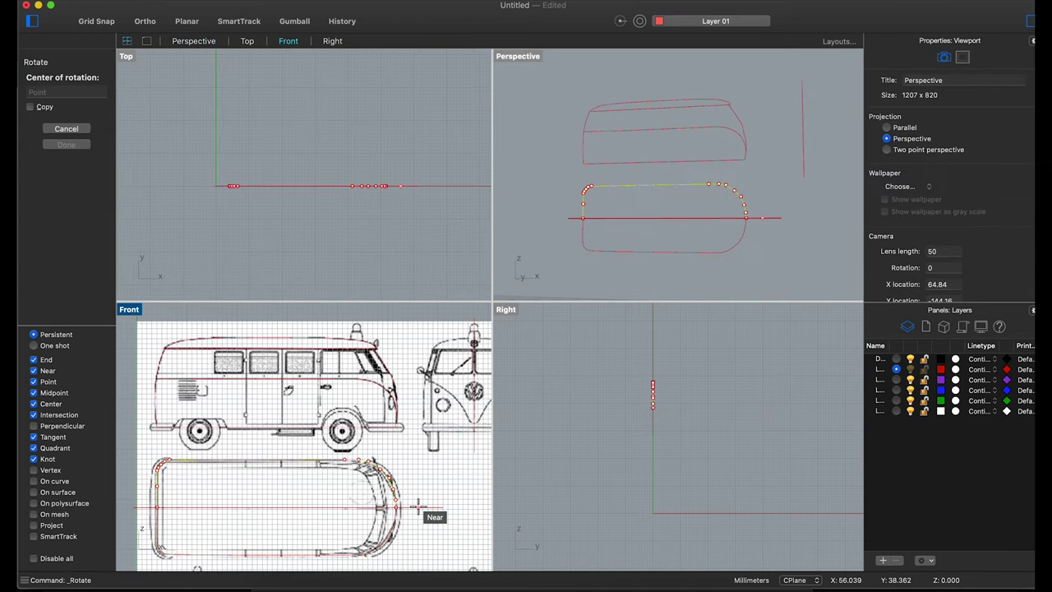
- Rotate both outline halves -90° about the centre line to lie flat, then orbit Perspective to check
{"action": "left_click", "coordinate": [418, 505]}
{"action": "left_click", "coordinate": [651, 442]}
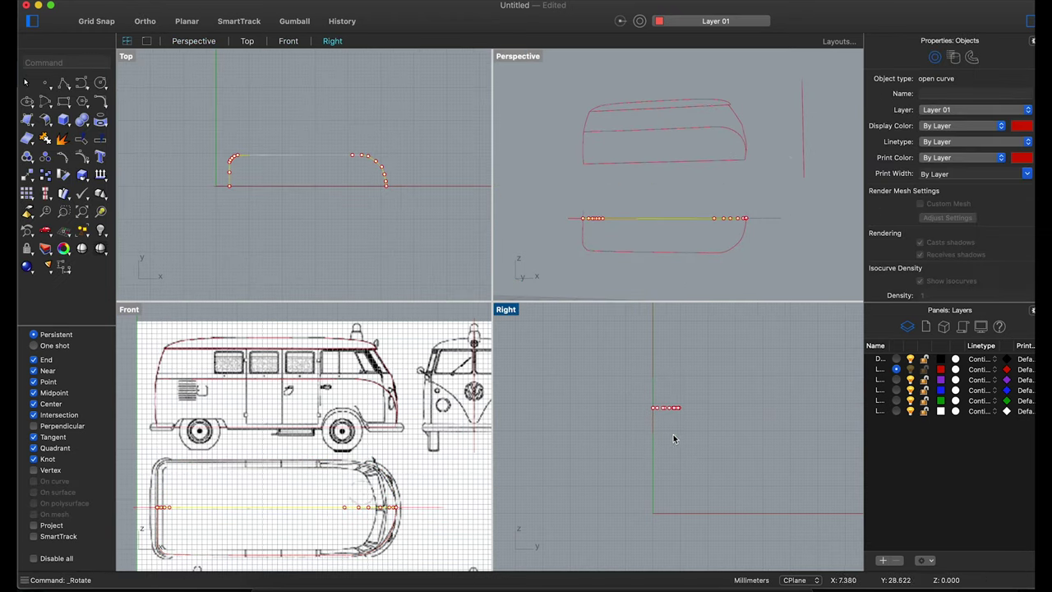
{"action": "left_click", "coordinate": [568, 238]}
{"action": "left_click", "coordinate": [589, 248]}
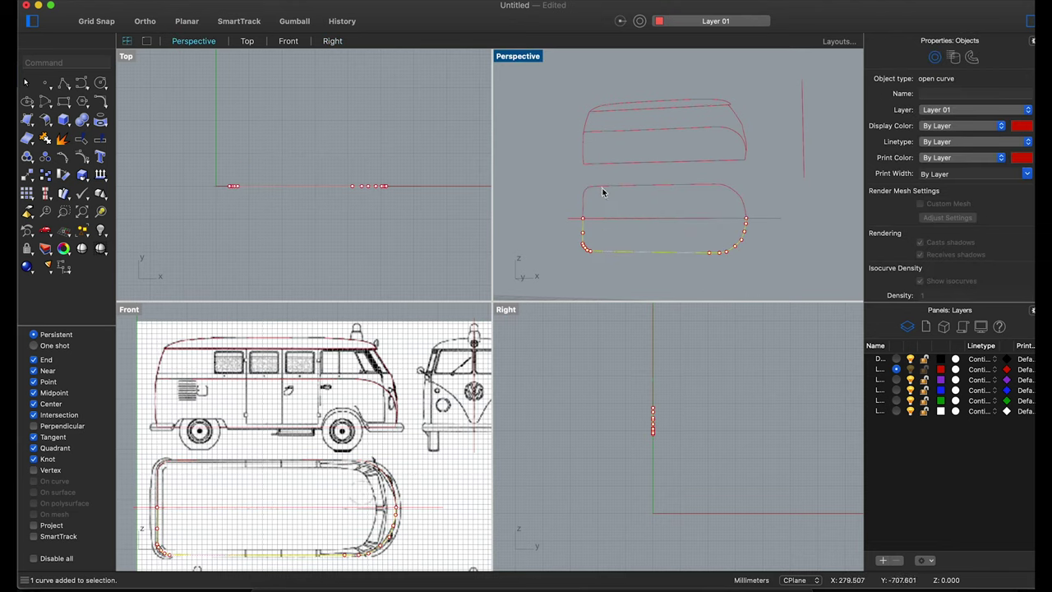
{"action": "right_click", "coordinate": [676, 393]}
{"action": "left_click", "coordinate": [731, 277]}
{"action": "left_click", "coordinate": [653, 406]}
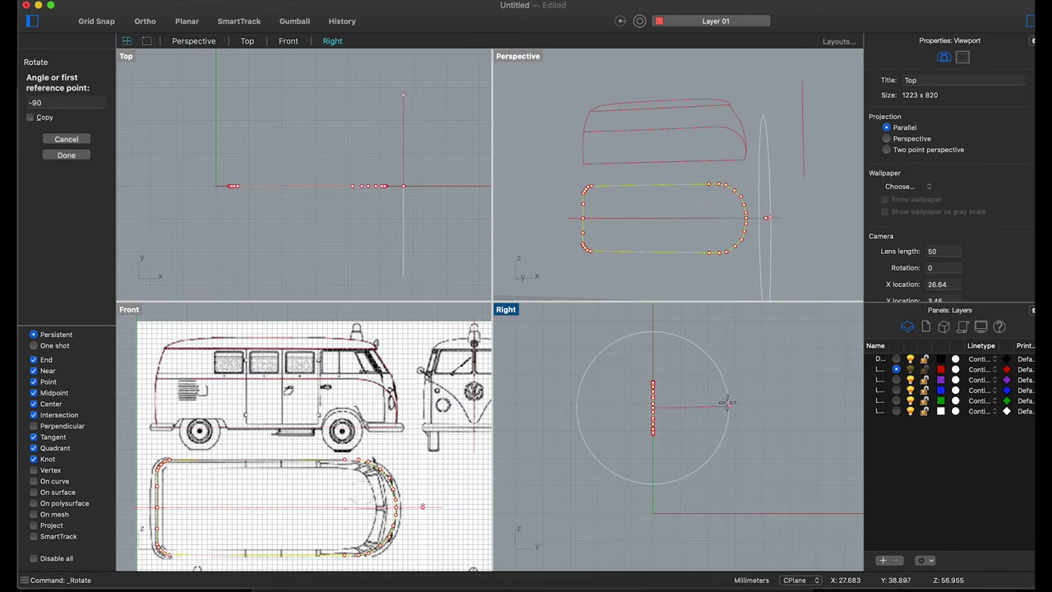
{"action": "left_click", "coordinate": [681, 408]}
{"action": "right_click_drag", "start_coordinate": [765, 238], "coordinate": [690, 266]}
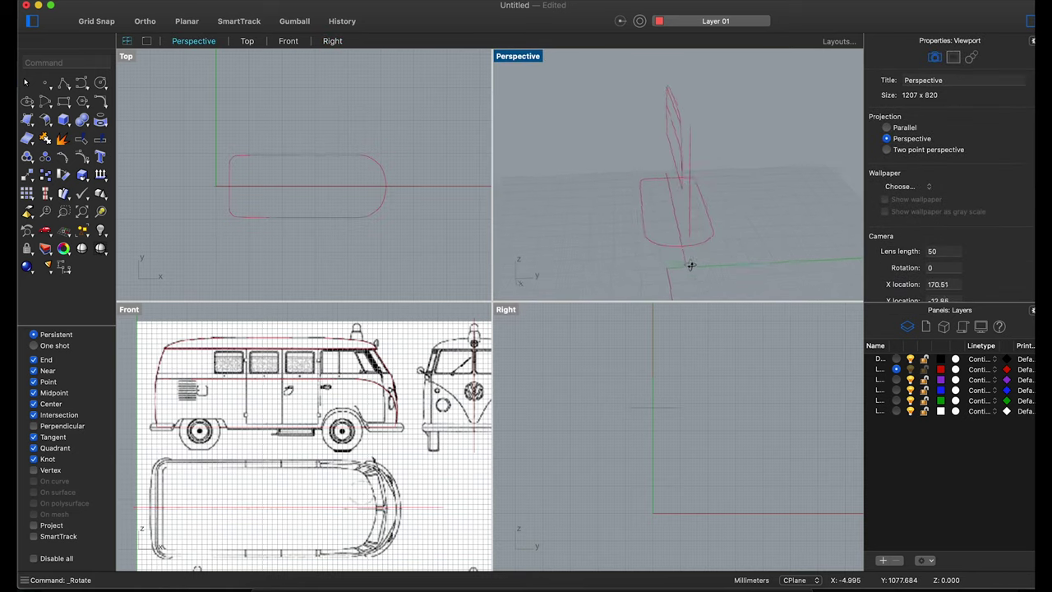
- Combine the first Top and Front outline pair into a 3-D curve with Crv2View
{"action": "type", "text": "crv2view"}
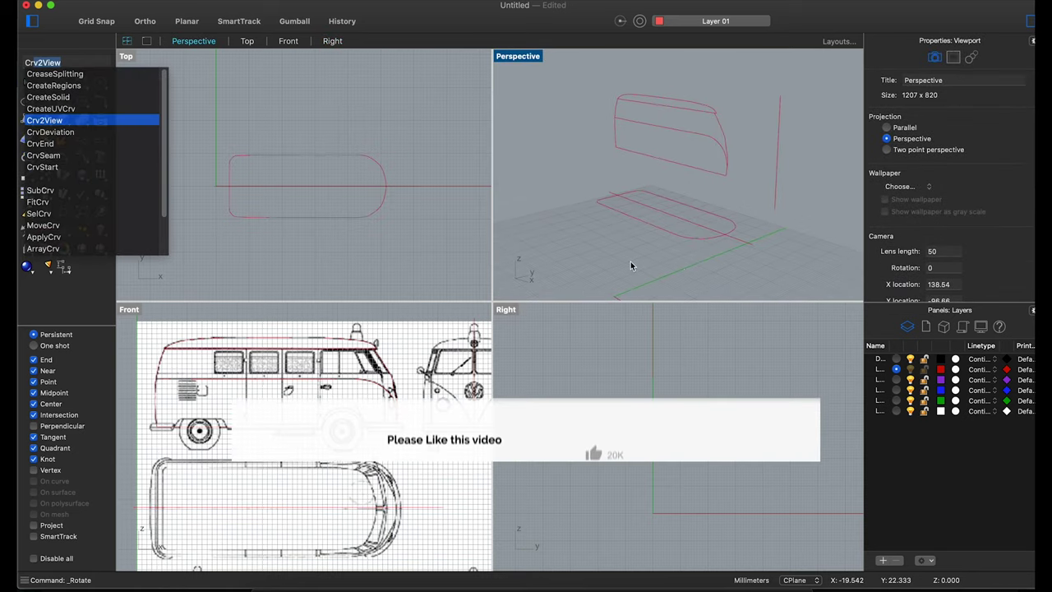
{"action": "key", "text": "Return"}
{"action": "right_click_drag", "start_coordinate": [644, 221], "coordinate": [676, 181]}
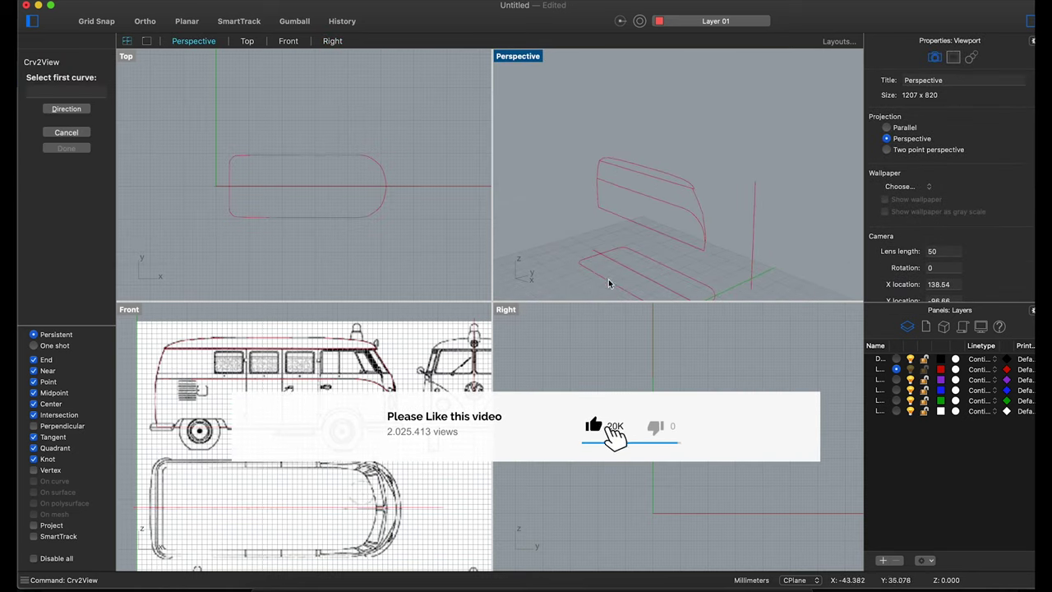
{"action": "left_click", "coordinate": [615, 254]}
{"action": "left_click", "coordinate": [636, 169]}
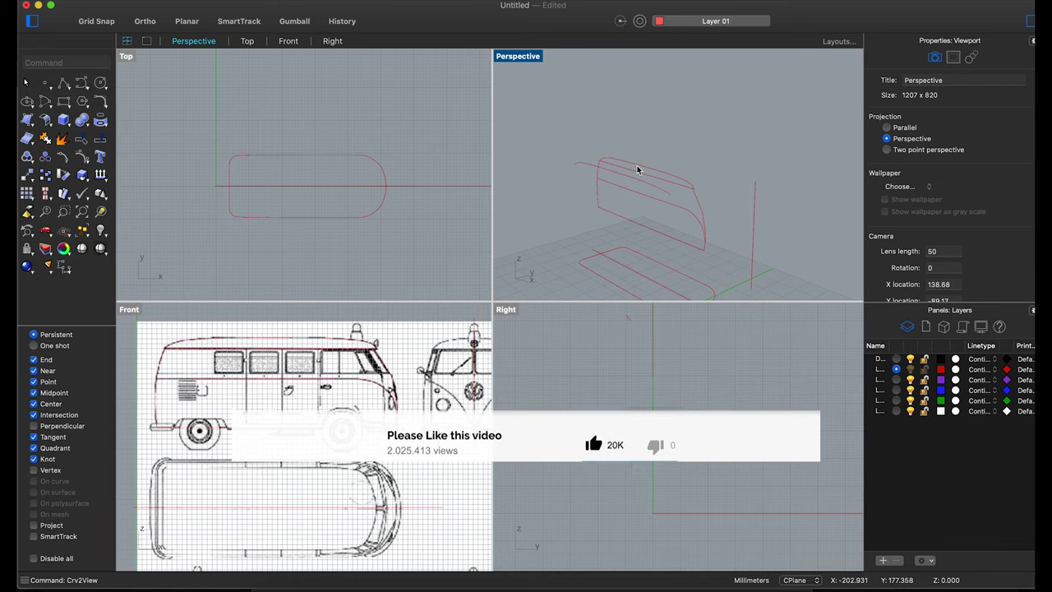
{"action": "right_click", "coordinate": [587, 229]}
{"action": "left_click", "coordinate": [599, 229]}
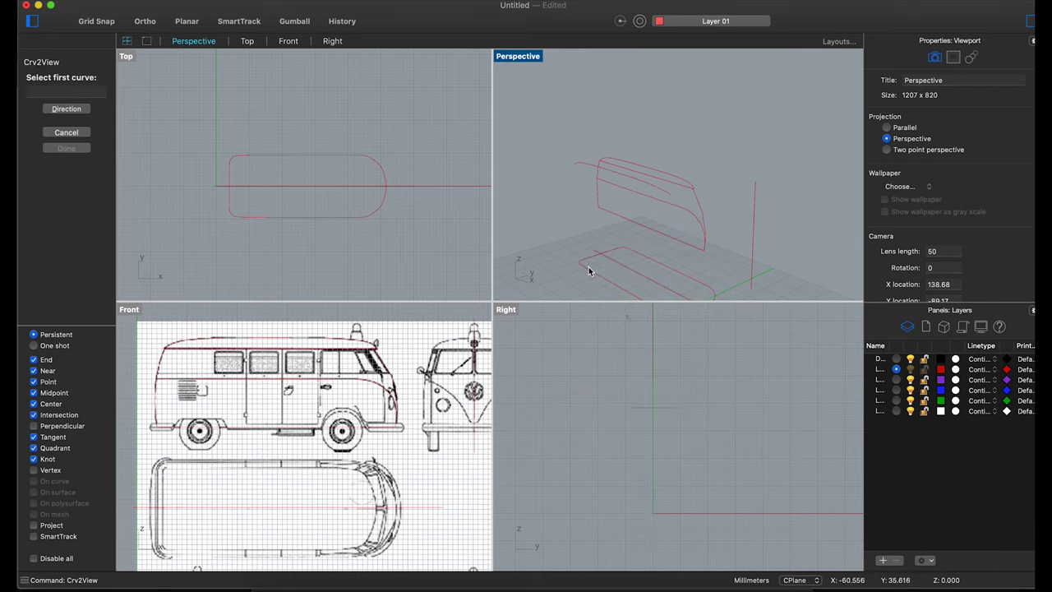
{"action": "key", "text": "Escape"}
- Repeat Crv2View on the next outline pair and check the new 3-D curve from the side
{"action": "mouse_move", "coordinate": [592, 198]}
{"action": "right_mouse_down"}
{"action": "mouse_move", "coordinate": [710, 159]}
{"action": "mouse_move", "coordinate": [568, 164]}
{"action": "right_mouse_up"}
{"action": "right_click", "coordinate": [598, 201]}
{"action": "mouse_move", "coordinate": [656, 206]}
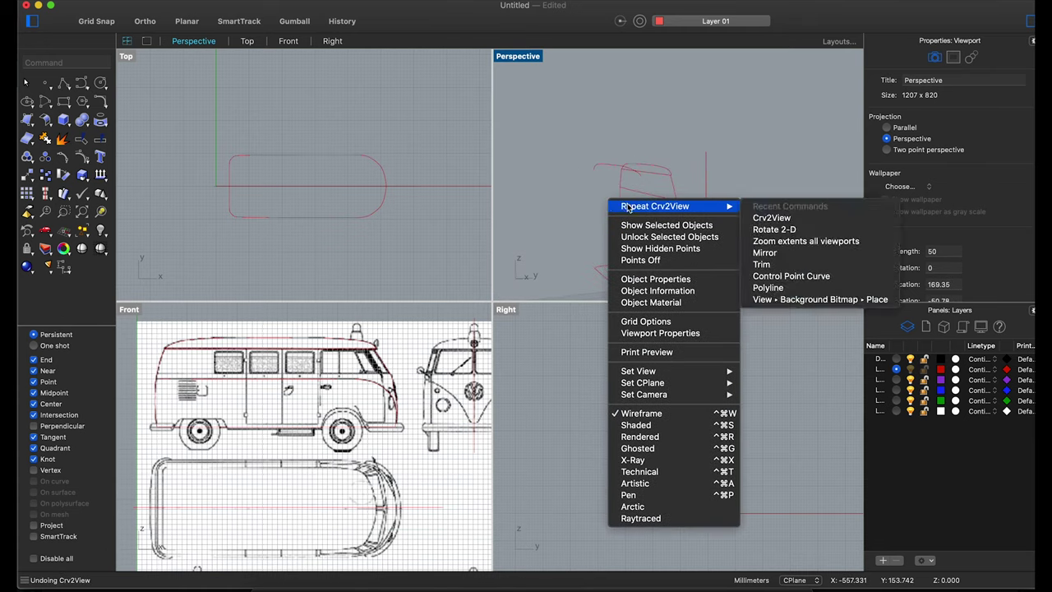
{"action": "left_click", "coordinate": [628, 207]}
{"action": "left_click", "coordinate": [635, 200]}
{"action": "left_click", "coordinate": [605, 272]}
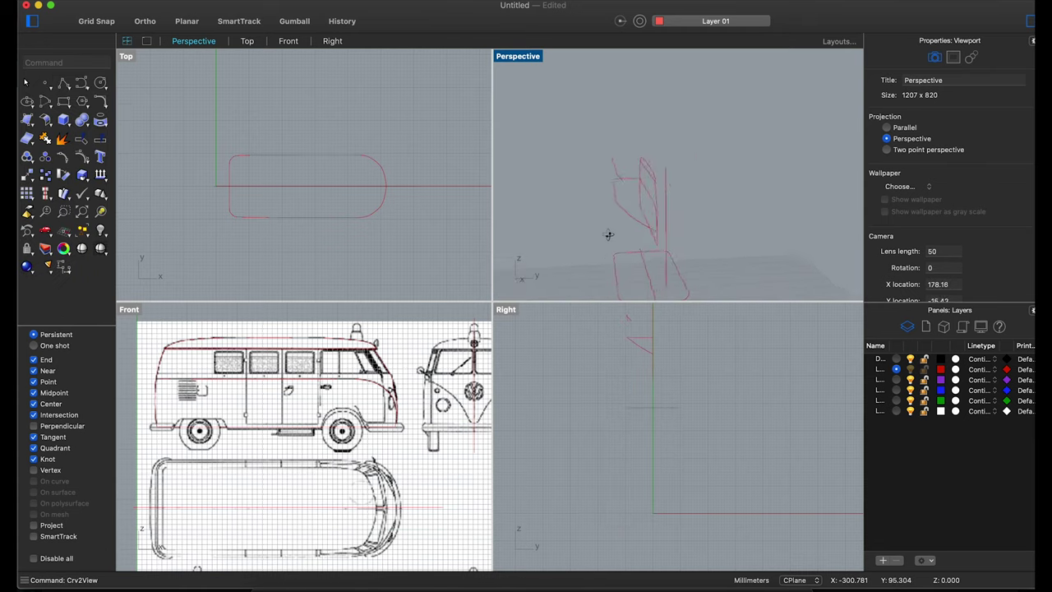
{"action": "mouse_move", "coordinate": [609, 235]}
{"action": "right_mouse_down"}
{"action": "mouse_move", "coordinate": [665, 197]}
{"action": "mouse_move", "coordinate": [697, 201]}
{"action": "mouse_move", "coordinate": [612, 216]}
{"action": "right_mouse_up"}
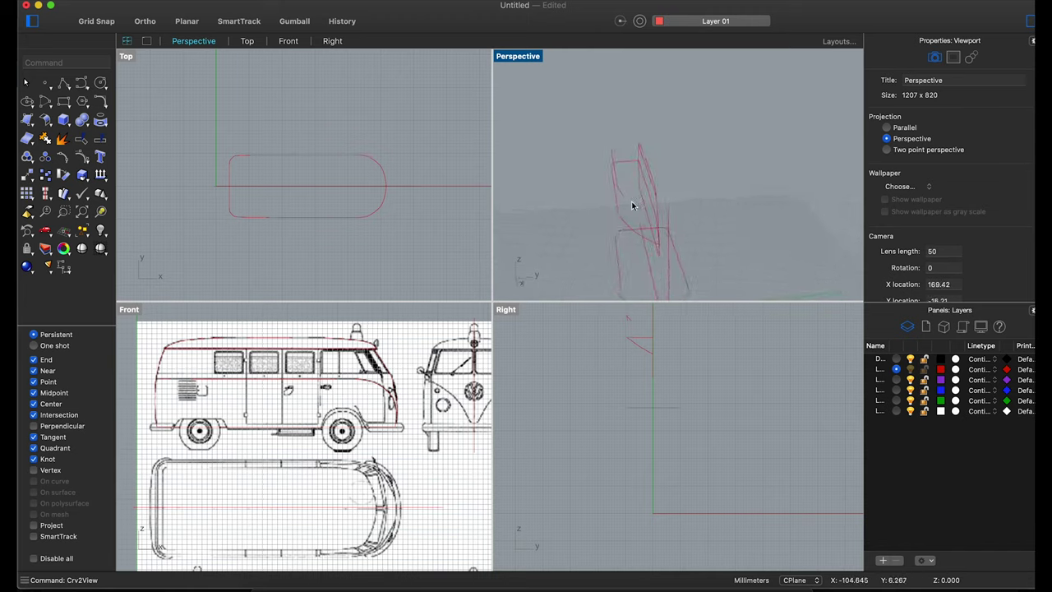
{"action": "mouse_move", "coordinate": [642, 237]}
{"action": "right_mouse_down"}
{"action": "mouse_move", "coordinate": [688, 205]}
{"action": "mouse_move", "coordinate": [721, 211]}
{"action": "mouse_move", "coordinate": [587, 214]}
{"action": "mouse_move", "coordinate": [590, 274]}
{"action": "right_mouse_up"}
{"action": "left_click", "coordinate": [587, 213]}
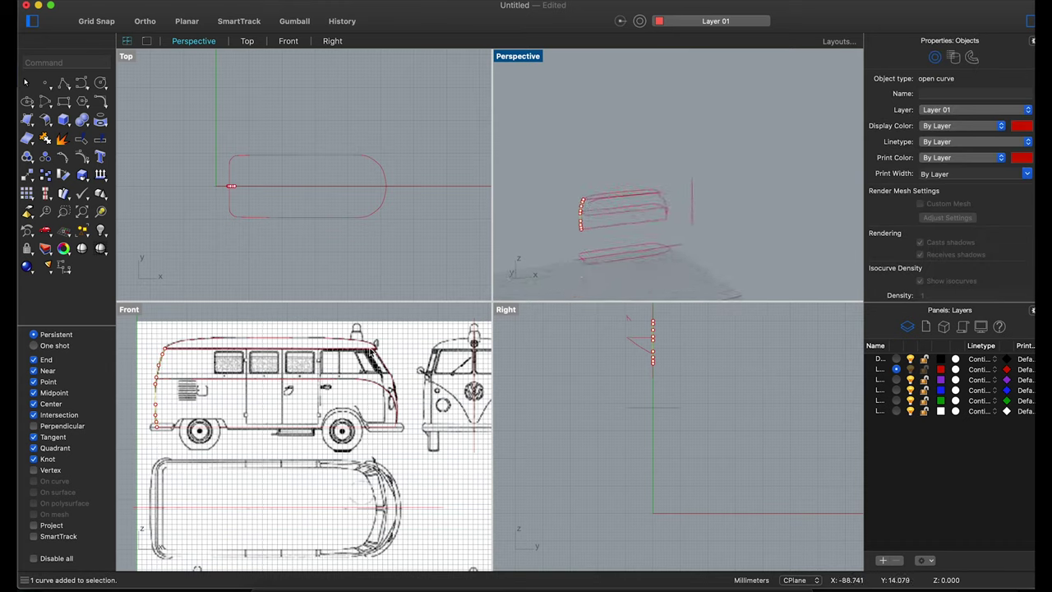
{"action": "left_click", "coordinate": [255, 201]}
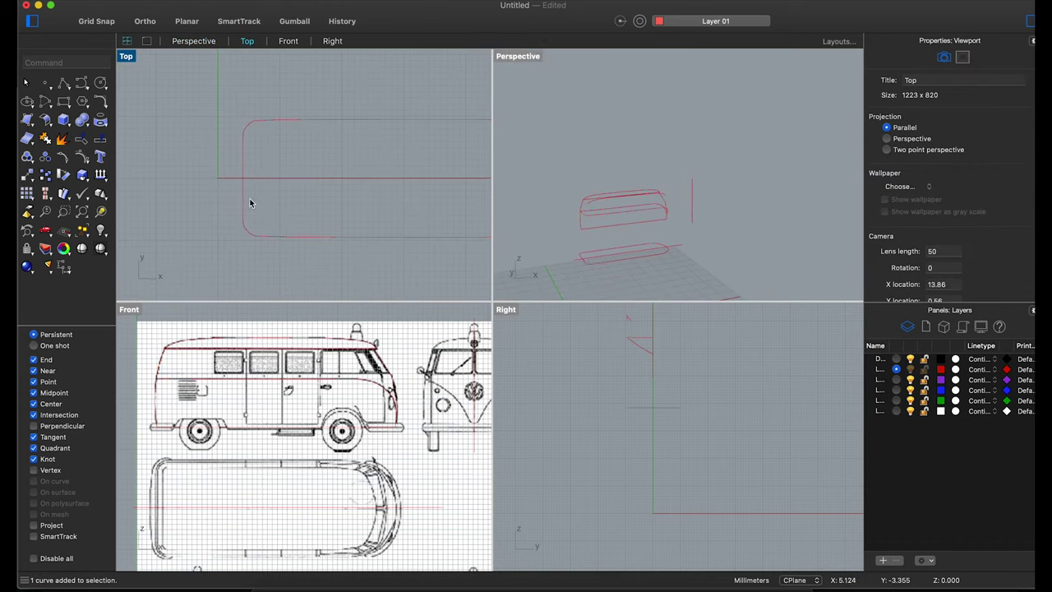
- Repeat Crv2View on two more outline pairs, adding further 3-D body curves
{"action": "right_click_drag", "start_coordinate": [526, 232], "coordinate": [631, 228]}
{"action": "scroll", "coordinate": [631, 228], "scroll_direction": "up", "scroll_amount": 3}
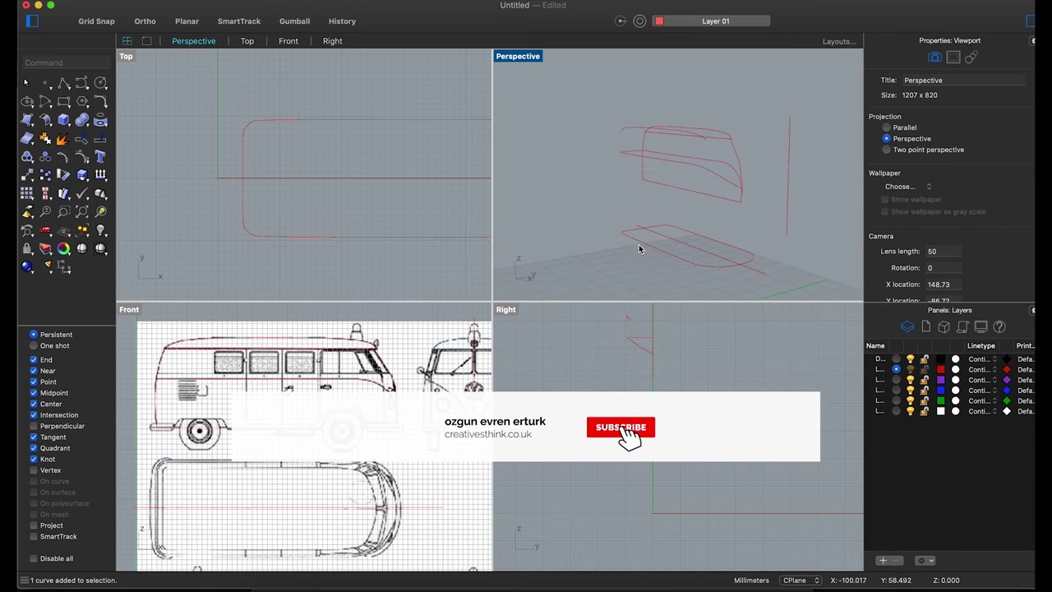
{"action": "scroll", "coordinate": [631, 229], "scroll_direction": "up", "scroll_amount": 2}
{"action": "right_click", "coordinate": [626, 207]}
{"action": "left_click", "coordinate": [649, 213]}
{"action": "left_click", "coordinate": [677, 197]}
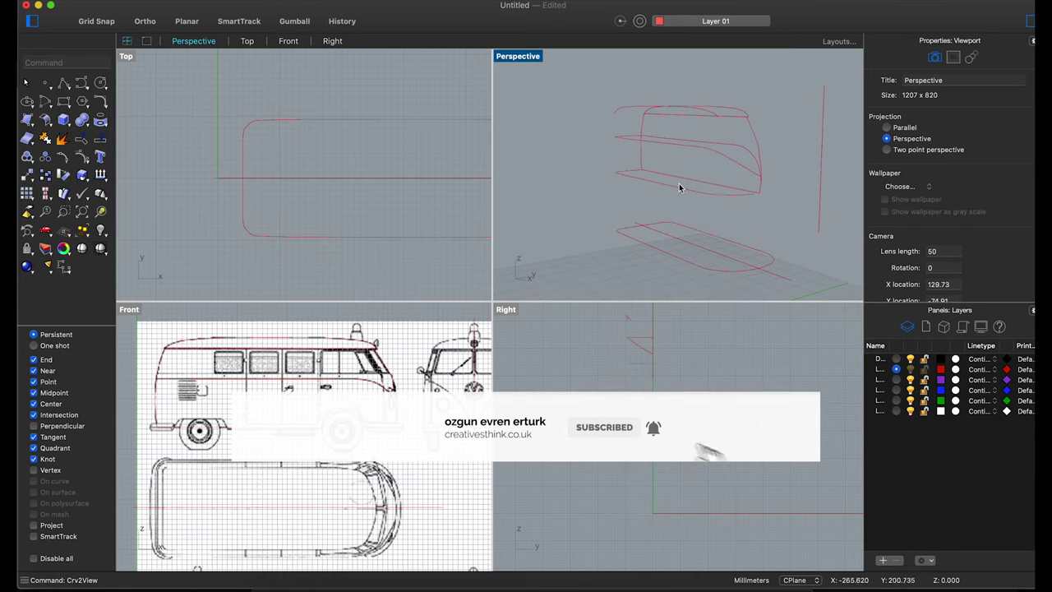
{"action": "right_click_drag", "start_coordinate": [682, 188], "coordinate": [655, 219]}
{"action": "right_click", "coordinate": [625, 205]}
{"action": "left_click", "coordinate": [645, 207]}
{"action": "left_click", "coordinate": [776, 243]}
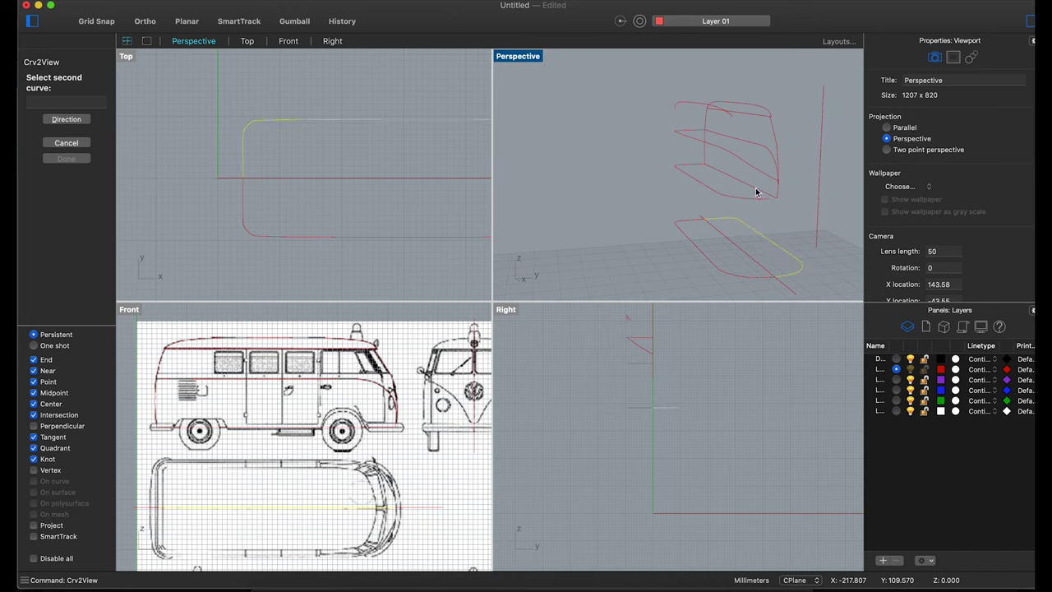
{"action": "left_click", "coordinate": [757, 194]}
{"action": "mouse_move", "coordinate": [759, 195]}
{"action": "right_mouse_down"}
{"action": "mouse_move", "coordinate": [728, 192]}
{"action": "mouse_move", "coordinate": [757, 196]}
{"action": "right_mouse_up"}
- Repeat Crv2View on the remaining outline pairs to complete the stacked wireframe curves
{"action": "right_click", "coordinate": [645, 224]}
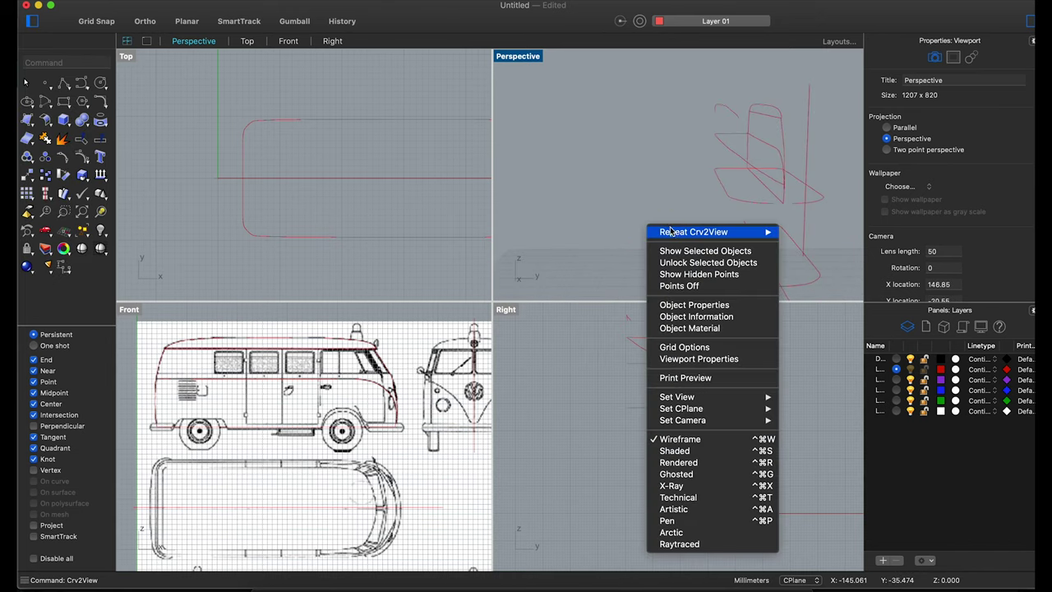
{"action": "left_click", "coordinate": [662, 228]}
{"action": "left_click", "coordinate": [794, 244]}
{"action": "left_click", "coordinate": [768, 146]}
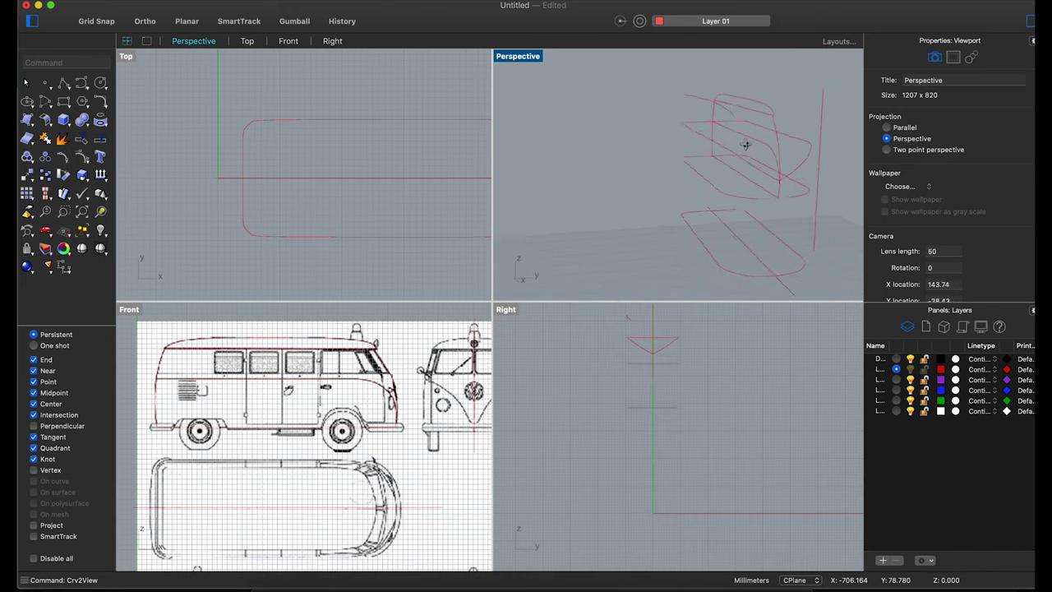
{"action": "mouse_move", "coordinate": [746, 145]}
{"action": "right_mouse_down"}
{"action": "mouse_move", "coordinate": [798, 117]}
{"action": "mouse_move", "coordinate": [779, 110]}
{"action": "right_mouse_up"}
{"action": "right_click", "coordinate": [798, 117]}
{"action": "left_click", "coordinate": [812, 118]}
{"action": "left_click", "coordinate": [757, 102]}
{"action": "right_click", "coordinate": [779, 110]}
{"action": "left_click", "coordinate": [802, 113]}
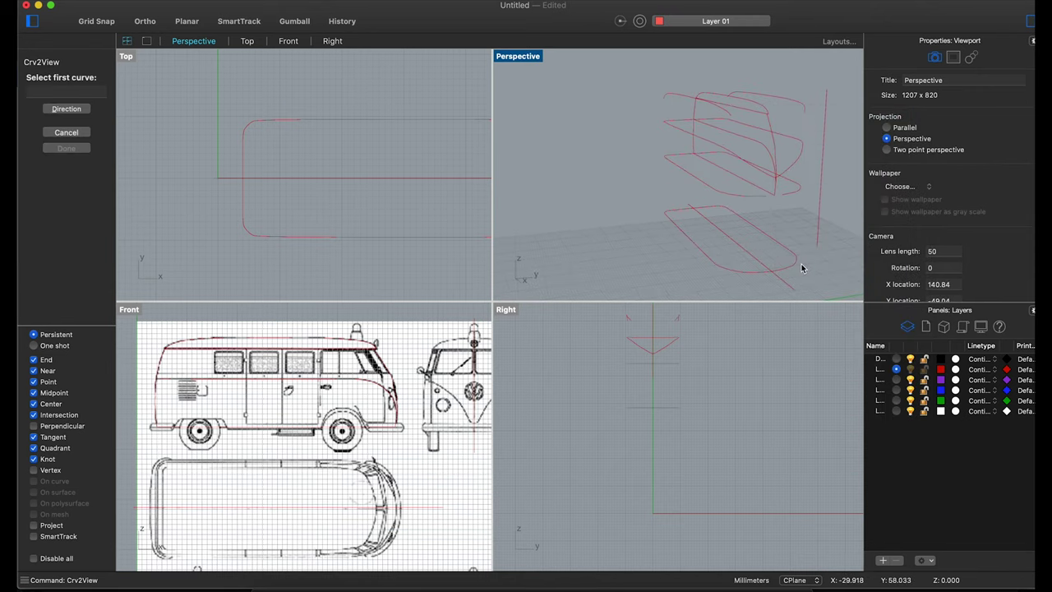
{"action": "left_click", "coordinate": [799, 267]}
{"action": "left_click", "coordinate": [749, 115]}
{"action": "mouse_move", "coordinate": [795, 116]}
{"action": "right_mouse_down"}
{"action": "mouse_move", "coordinate": [759, 126]}
{"action": "mouse_move", "coordinate": [567, 123]}
{"action": "mouse_move", "coordinate": [717, 136]}
{"action": "mouse_move", "coordinate": [811, 159]}
{"action": "mouse_move", "coordinate": [688, 169]}
{"action": "mouse_move", "coordinate": [653, 228]}
{"action": "mouse_move", "coordinate": [538, 150]}
{"action": "mouse_move", "coordinate": [615, 169]}
{"action": "mouse_move", "coordinate": [622, 140]}
{"action": "mouse_move", "coordinate": [651, 181]}
{"action": "mouse_move", "coordinate": [715, 164]}
{"action": "right_mouse_up"}
{"action": "key", "text": "Return"}
- Pick the last outline curve to finish the final Crv2View 3-D curve
{"action": "left_click", "coordinate": [756, 98]}
{"action": "scroll", "coordinate": [353, 234], "scroll_direction": "down", "scroll_amount": 2}
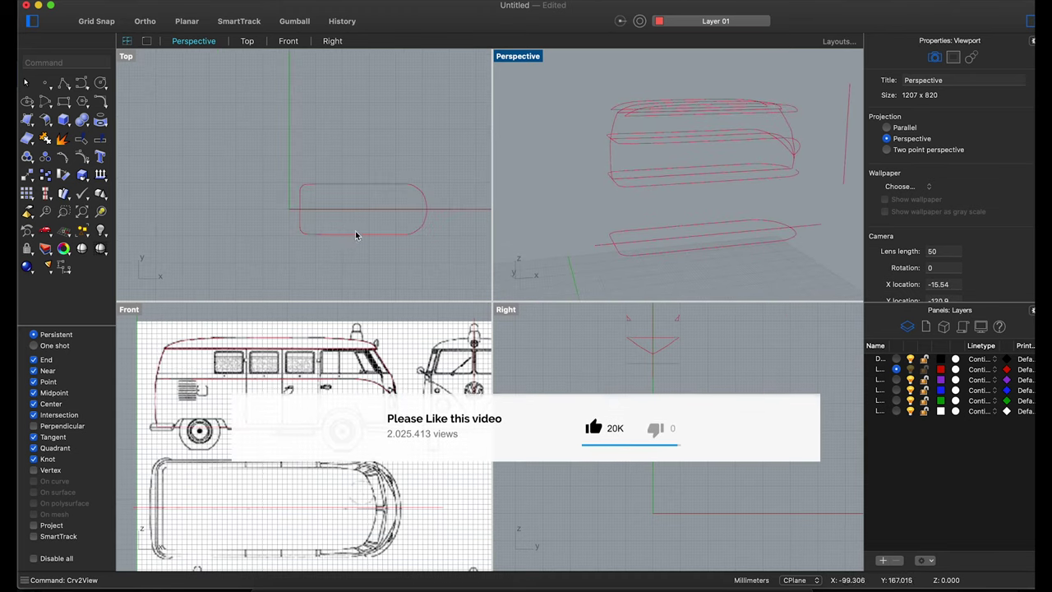
{"action": "scroll", "coordinate": [353, 235], "scroll_direction": "down", "scroll_amount": 3}
- Draw a trial control-point curve through three outline knots
{"action": "left_click", "coordinate": [82, 85]}
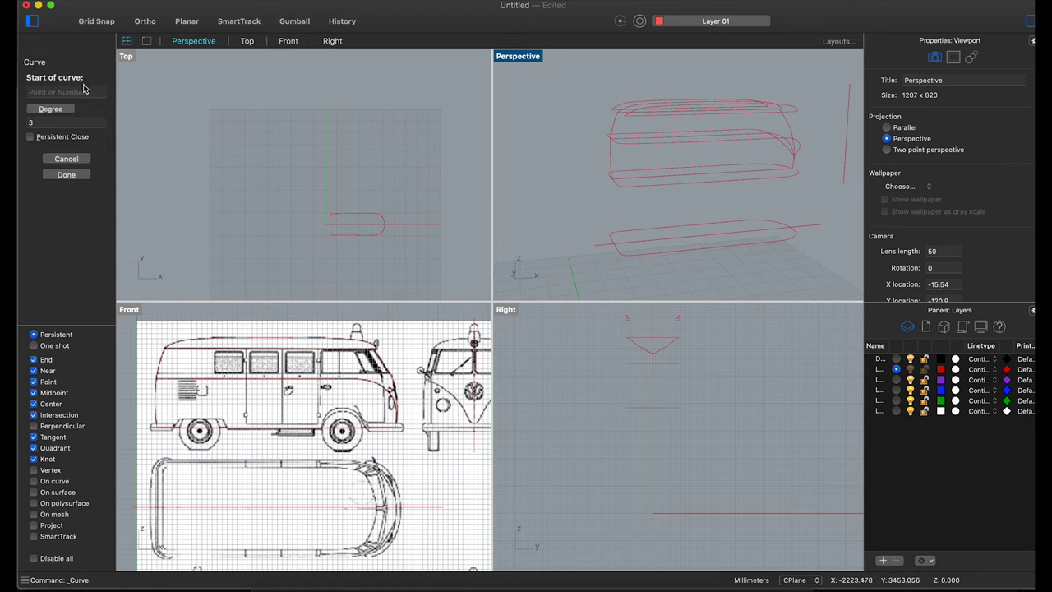
{"action": "left_click", "coordinate": [624, 116]}
{"action": "left_click", "coordinate": [623, 156]}
{"action": "left_click", "coordinate": [624, 196]}
{"action": "key", "text": "Return"}
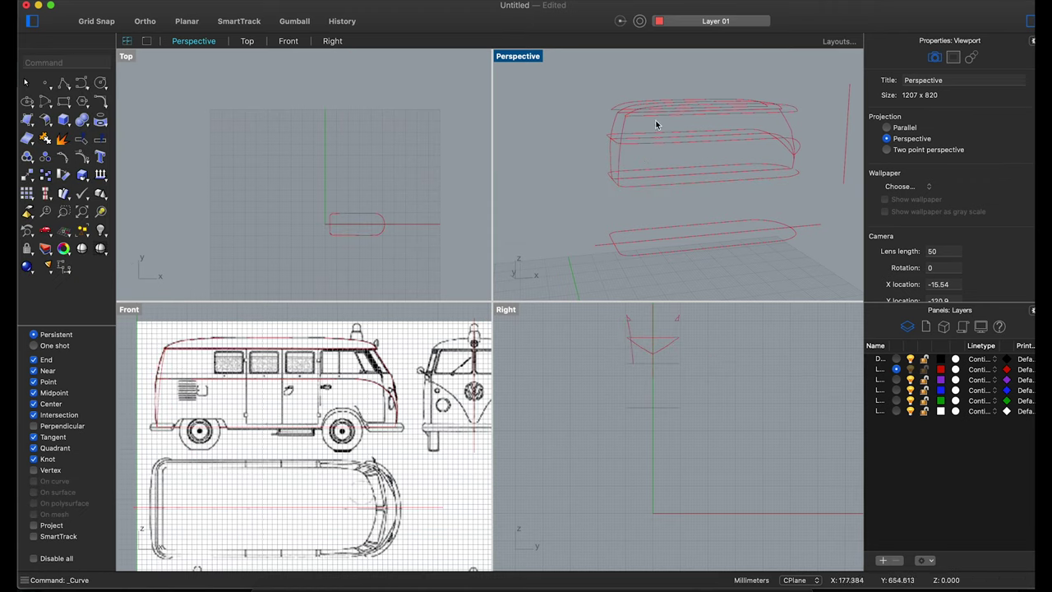
- Select a van outline curve, inspect it from a side-on view, then deselect it
{"action": "mouse_move", "coordinate": [656, 125]}
{"action": "right_mouse_down"}
{"action": "mouse_move", "coordinate": [681, 150]}
{"action": "mouse_move", "coordinate": [586, 128]}
{"action": "right_mouse_up"}
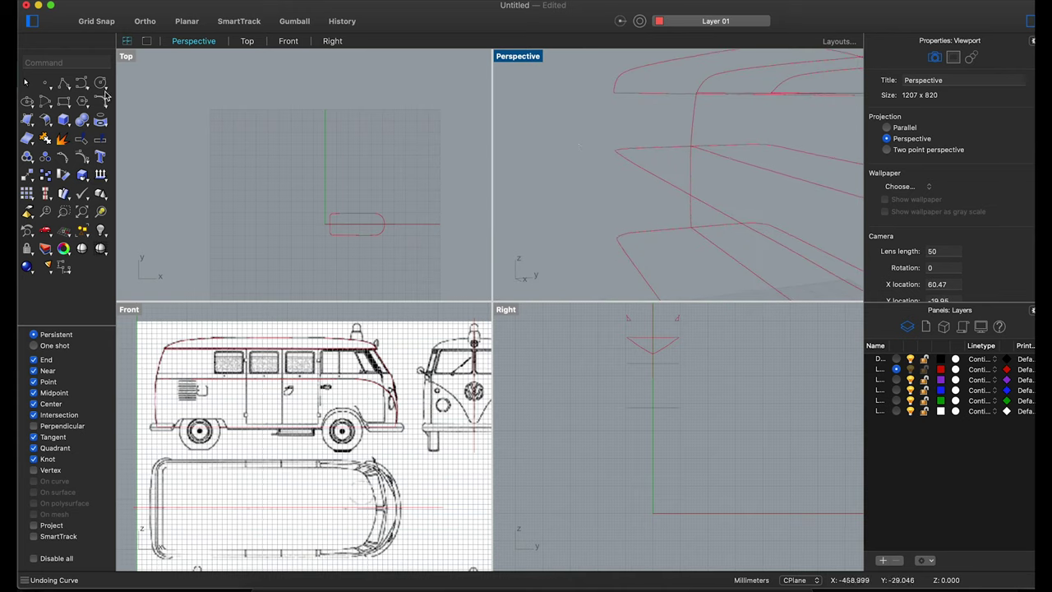
{"action": "left_click", "coordinate": [622, 156]}
{"action": "right_click_drag", "start_coordinate": [622, 157], "coordinate": [630, 228]}
{"action": "scroll", "coordinate": [627, 223], "scroll_direction": "down", "scroll_amount": 3}
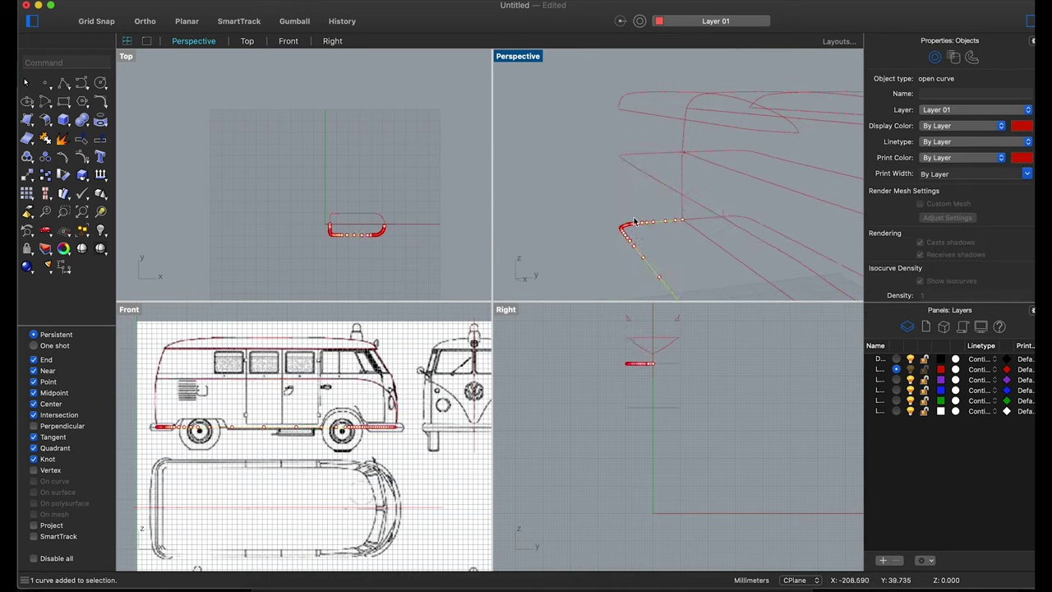
{"action": "scroll", "coordinate": [674, 173], "scroll_direction": "down", "scroll_amount": 3}
{"action": "mouse_move", "coordinate": [674, 172]}
{"action": "right_mouse_down"}
{"action": "mouse_move", "coordinate": [669, 202]}
{"action": "mouse_move", "coordinate": [743, 216]}
{"action": "mouse_move", "coordinate": [617, 223]}
{"action": "right_mouse_up"}
{"action": "key", "text": "Escape"}
- Start a three-point arc, cancel it, and maximize the Perspective viewport
{"action": "left_click", "coordinate": [48, 98]}
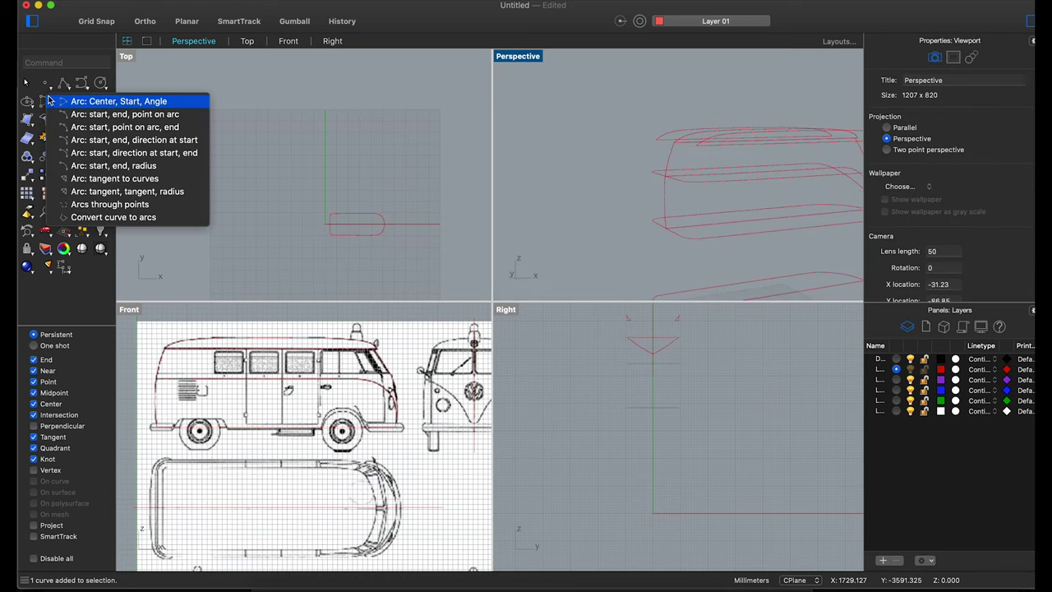
{"action": "left_click", "coordinate": [84, 116]}
{"action": "left_click", "coordinate": [690, 168]}
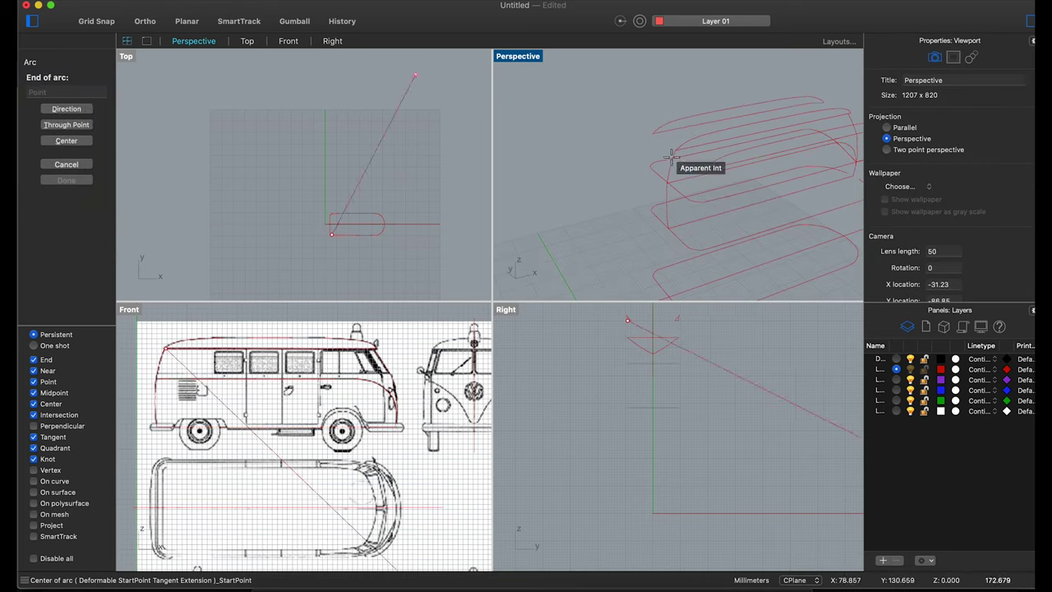
{"action": "mouse_move", "coordinate": [652, 134]}
{"action": "right_mouse_down"}
{"action": "mouse_move", "coordinate": [662, 149]}
{"action": "mouse_move", "coordinate": [529, 137]}
{"action": "mouse_move", "coordinate": [321, 146]}
{"action": "mouse_move", "coordinate": [712, 173]}
{"action": "mouse_move", "coordinate": [639, 185]}
{"action": "right_mouse_up"}
{"action": "key", "text": "Escape"}
{"action": "double_click", "coordinate": [518, 57]}
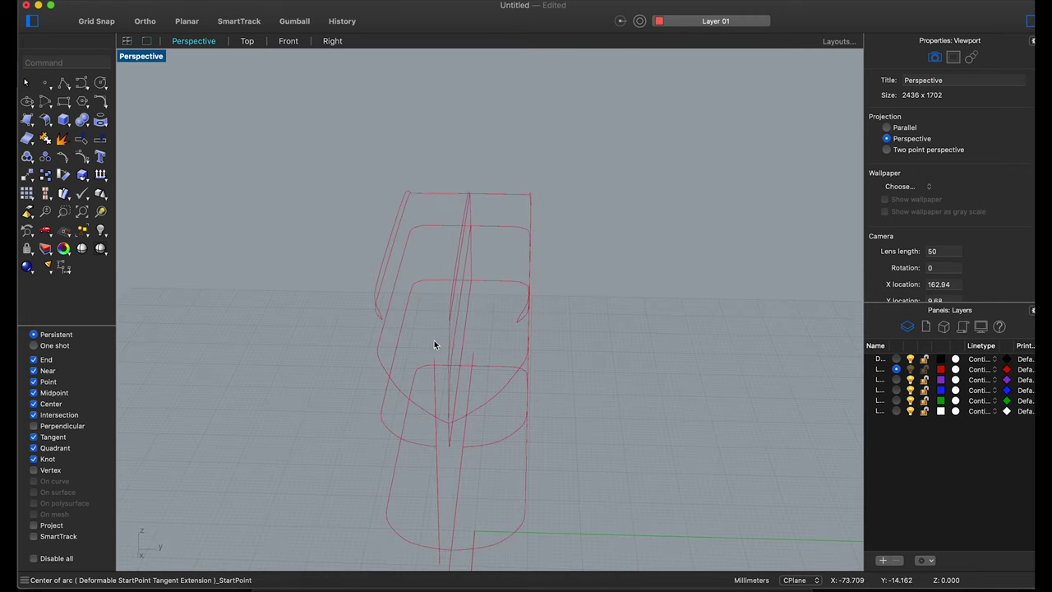
{"action": "scroll", "coordinate": [434, 340], "scroll_direction": "up", "scroll_amount": 5}
- Draw an arc from the roof curve's front end down to the lower outline curves
{"action": "right_click", "coordinate": [451, 249]}
{"action": "left_click", "coordinate": [493, 263]}
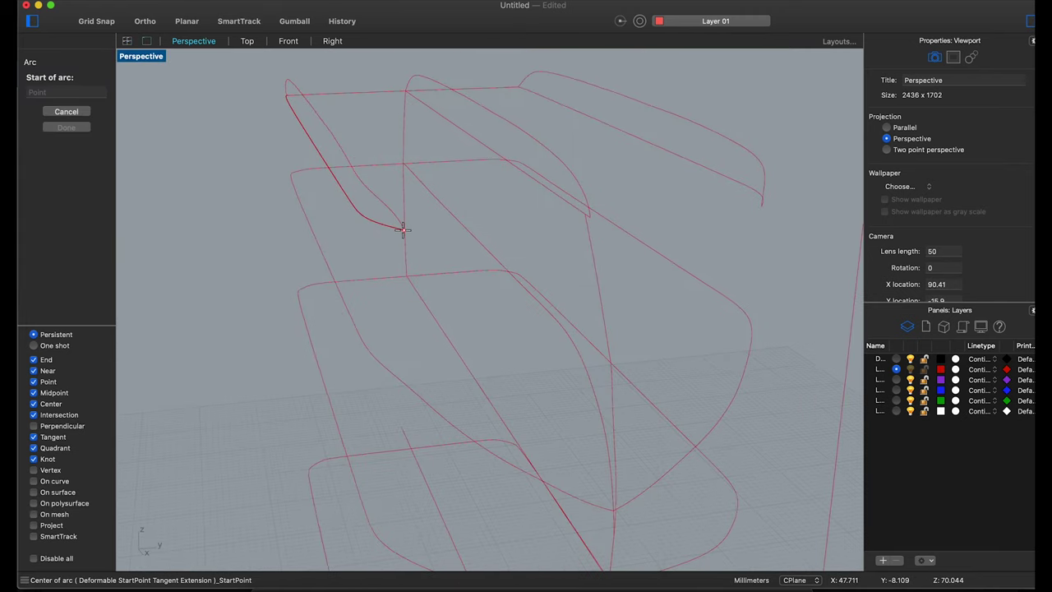
{"action": "left_click", "coordinate": [403, 230]}
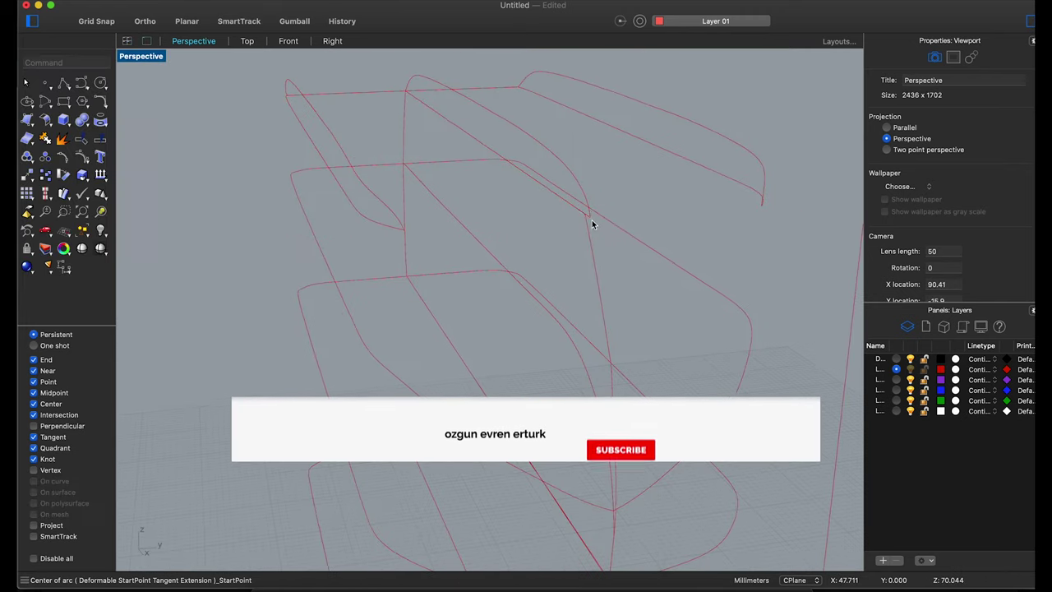
{"action": "right_click_drag", "start_coordinate": [592, 223], "coordinate": [663, 237]}
{"action": "right_click", "coordinate": [744, 237]}
{"action": "left_click", "coordinate": [749, 237]}
{"action": "left_click", "coordinate": [730, 216]}
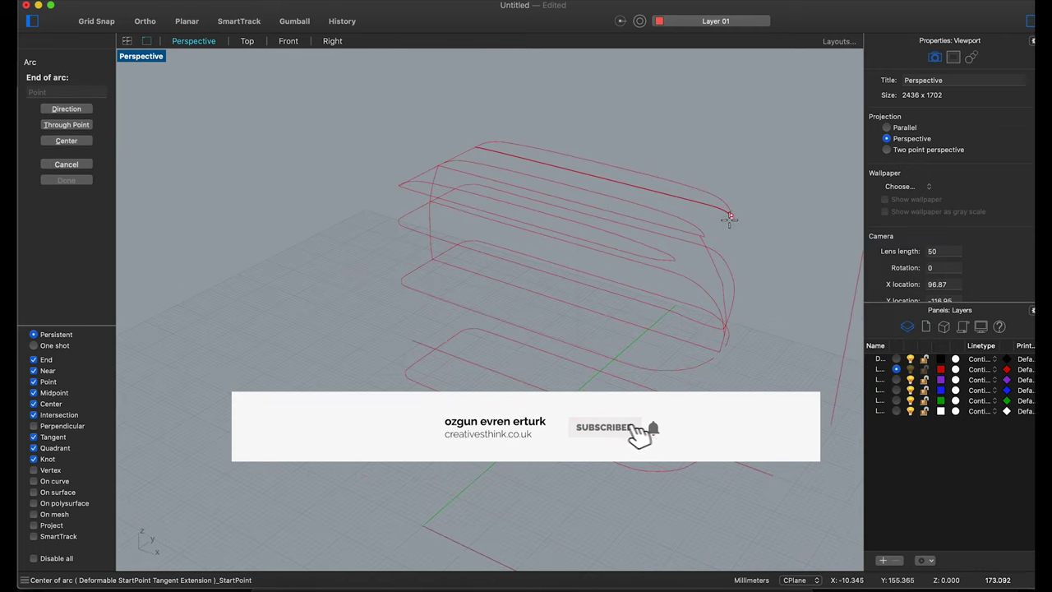
{"action": "scroll", "coordinate": [699, 240], "scroll_direction": "up", "scroll_amount": 3}
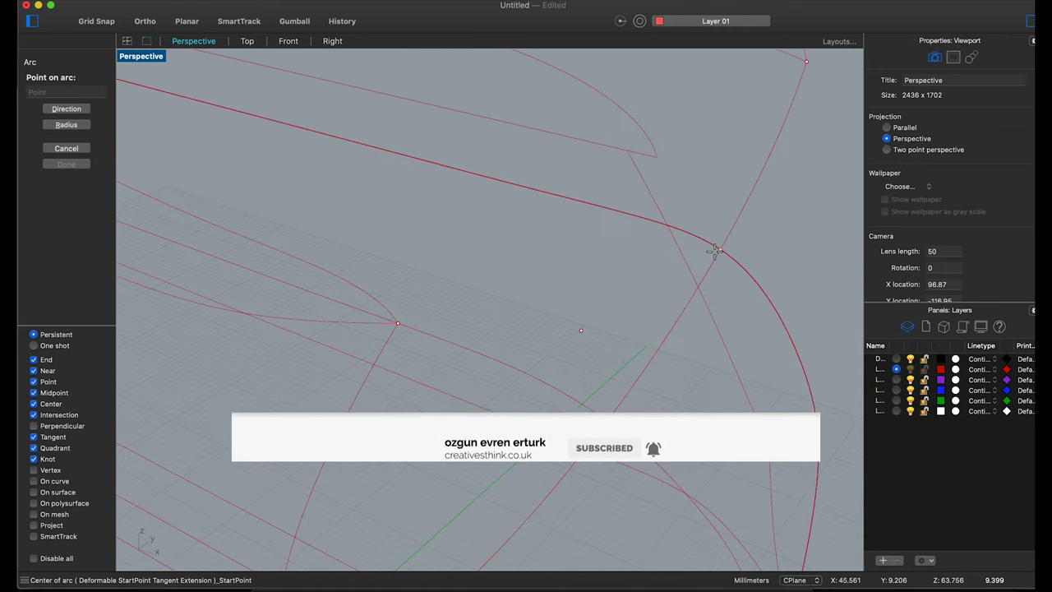
{"action": "scroll", "coordinate": [682, 248], "scroll_direction": "up", "scroll_amount": 2}
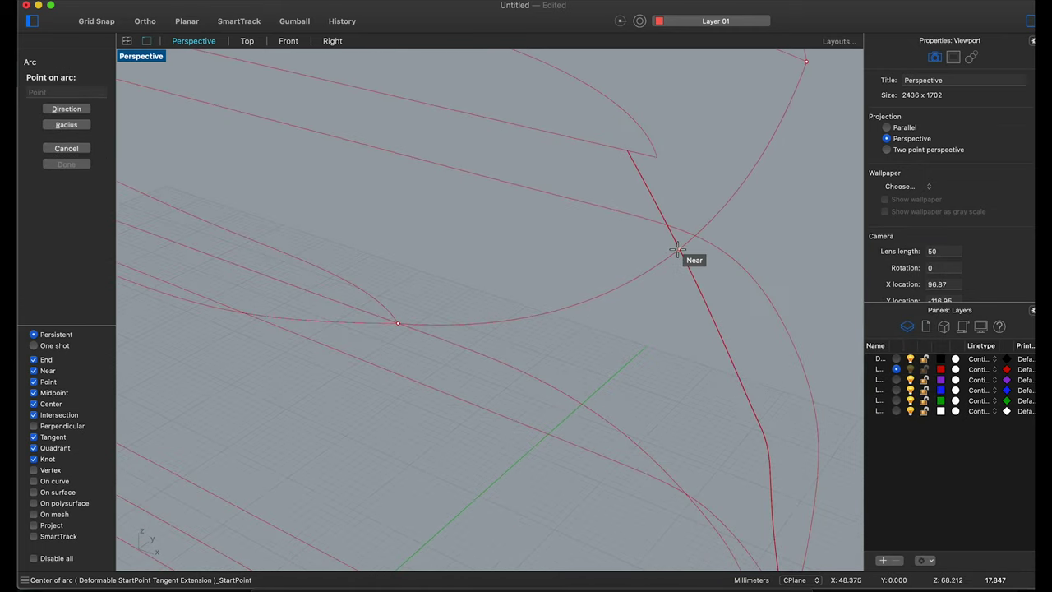
{"action": "left_click", "coordinate": [651, 195]}
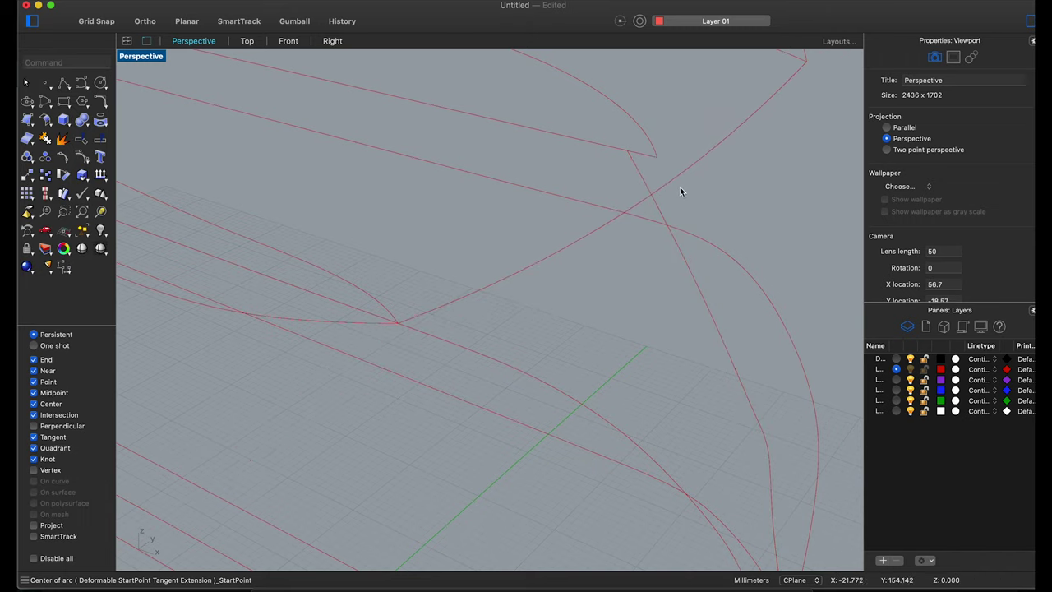
{"action": "scroll", "coordinate": [682, 188], "scroll_direction": "down", "scroll_amount": 5}
{"action": "mouse_move", "coordinate": [686, 191]}
{"action": "right_mouse_down"}
{"action": "mouse_move", "coordinate": [745, 165]}
{"action": "mouse_move", "coordinate": [695, 165]}
{"action": "mouse_move", "coordinate": [724, 189]}
{"action": "right_mouse_up"}
- Select the new arc and return to the four-viewport layout for an oblique look
{"action": "left_click", "coordinate": [686, 194]}
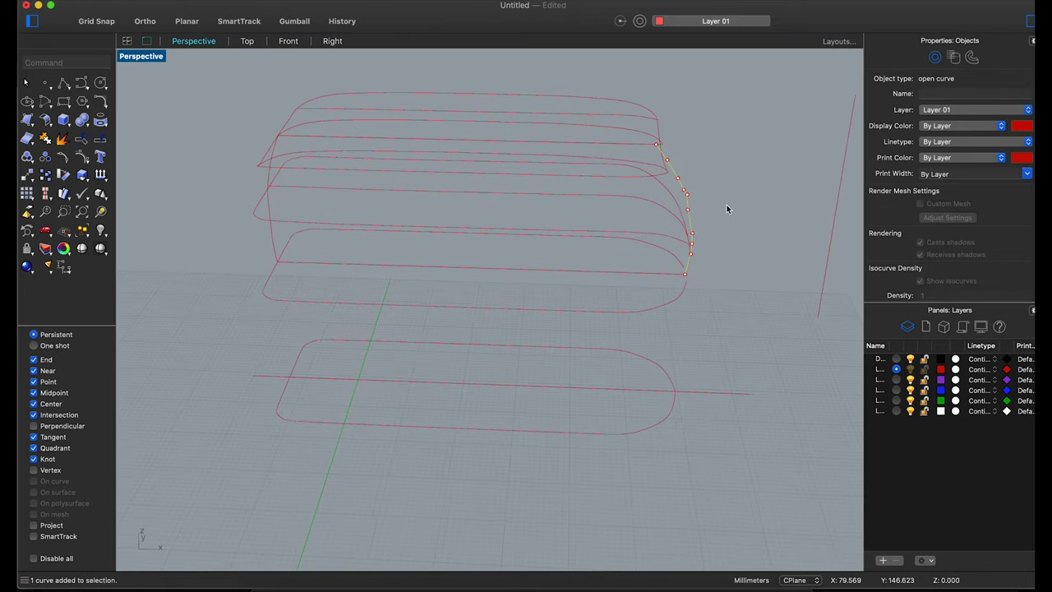
{"action": "double_click", "coordinate": [141, 59]}
{"action": "right_click_drag", "start_coordinate": [777, 161], "coordinate": [781, 124]}
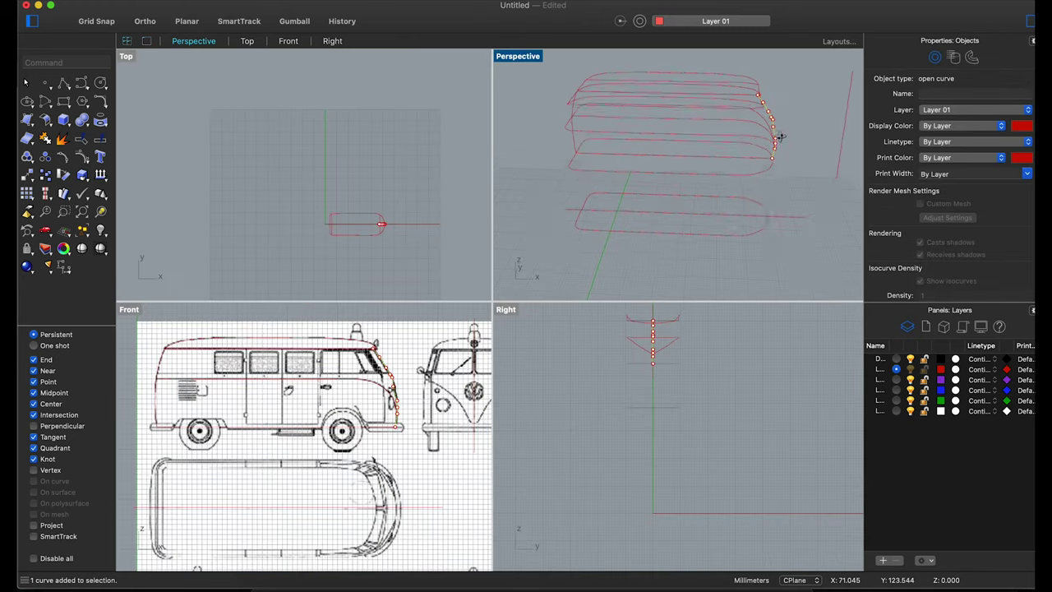
{"action": "scroll", "coordinate": [764, 128], "scroll_direction": "up", "scroll_amount": 4}
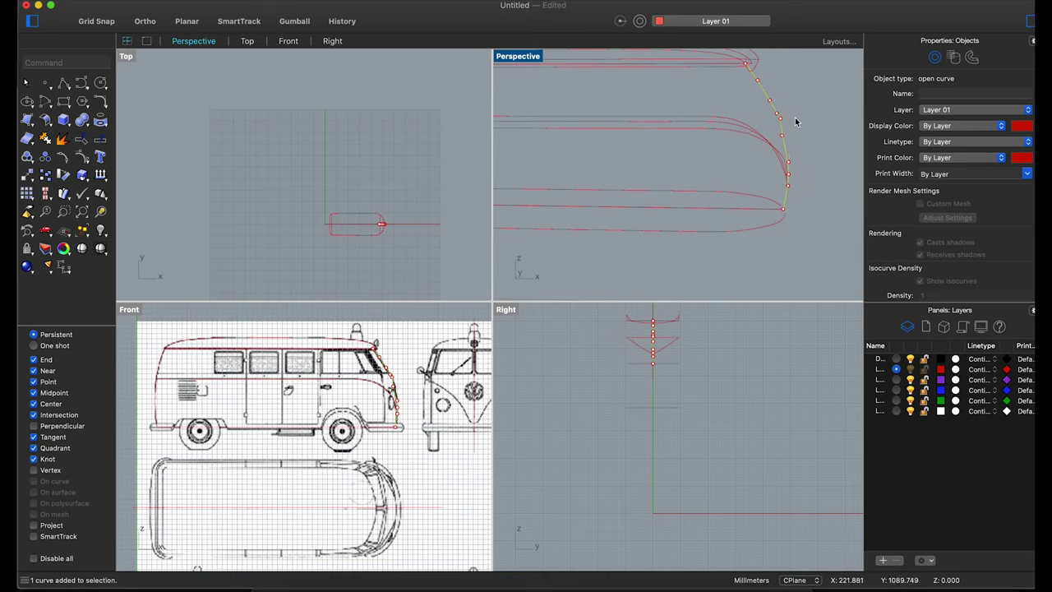
{"action": "scroll", "coordinate": [795, 121], "scroll_direction": "down", "scroll_amount": 3}
{"action": "mouse_move", "coordinate": [798, 169]}
{"action": "right_mouse_down"}
{"action": "mouse_move", "coordinate": [739, 188]}
{"action": "mouse_move", "coordinate": [638, 198]}
{"action": "mouse_move", "coordinate": [631, 161]}
{"action": "mouse_move", "coordinate": [543, 162]}
{"action": "mouse_move", "coordinate": [593, 167]}
{"action": "mouse_move", "coordinate": [775, 145]}
{"action": "right_mouse_up"}
- Draw two start-end-point arcs down from the rear roof corners
{"action": "right_click", "coordinate": [776, 145]}
{"action": "left_click", "coordinate": [775, 140]}
{"action": "left_click", "coordinate": [812, 116]}
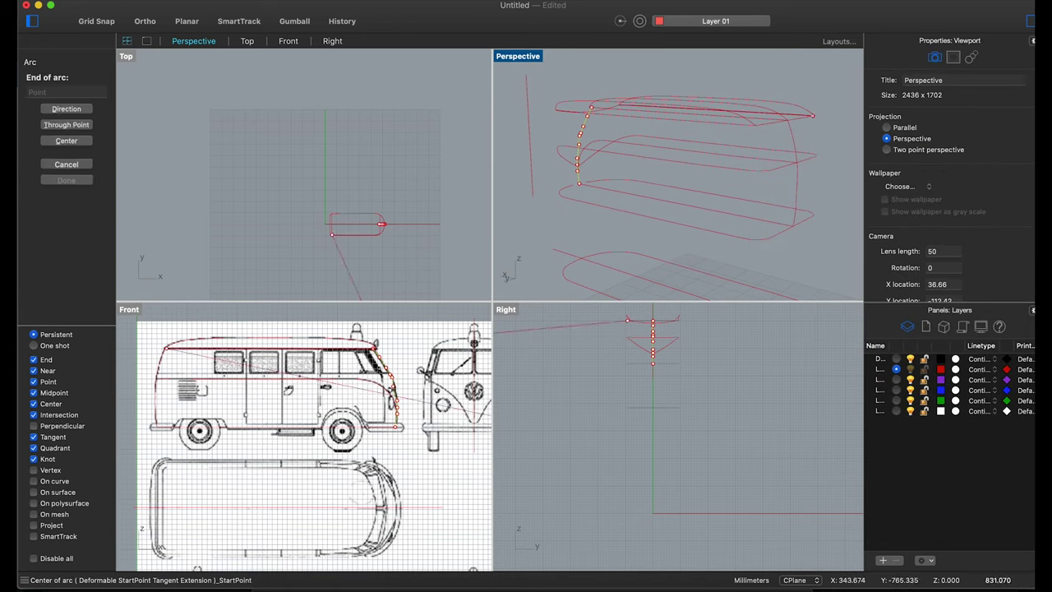
{"action": "left_click", "coordinate": [814, 216]}
{"action": "left_click", "coordinate": [819, 154]}
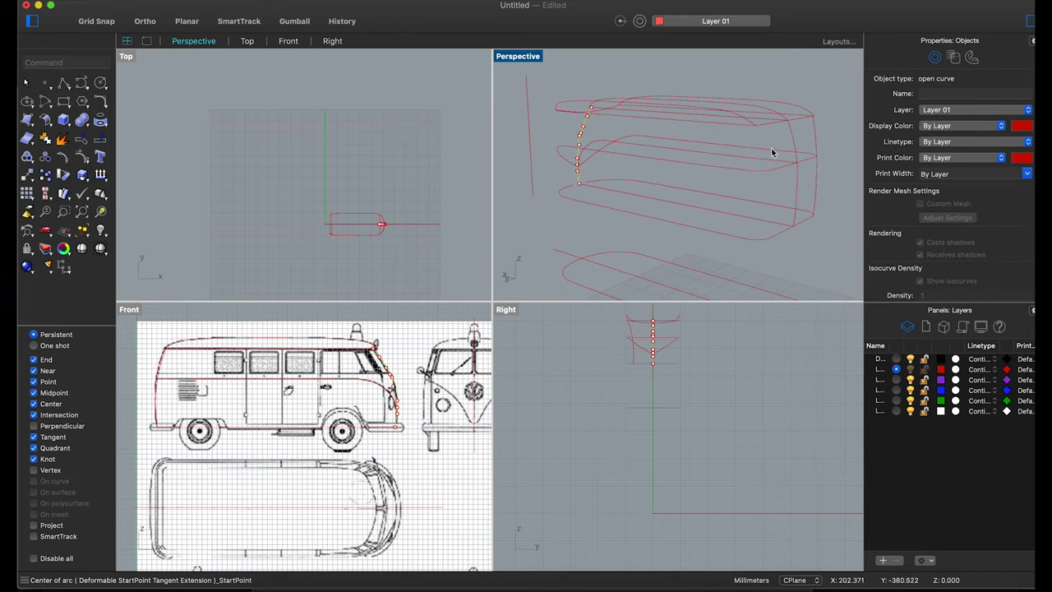
{"action": "right_click", "coordinate": [767, 134]}
{"action": "left_click", "coordinate": [781, 139]}
{"action": "left_click", "coordinate": [752, 125]}
{"action": "left_click", "coordinate": [776, 226]}
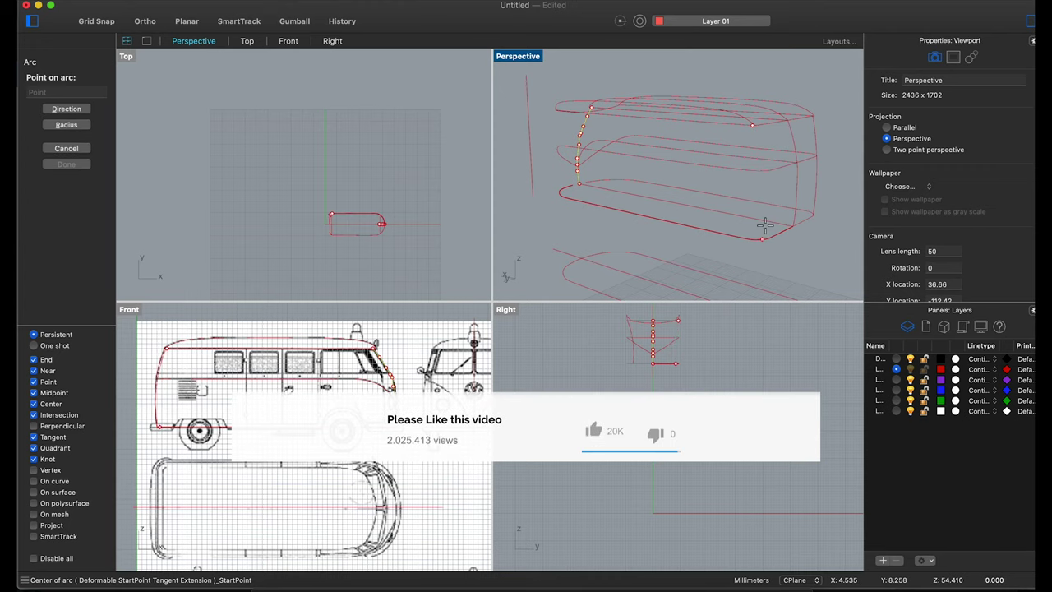
{"action": "left_click", "coordinate": [782, 179]}
- Draw two more arcs along the bus's rounded front profile, ending on knot points
{"action": "mouse_move", "coordinate": [783, 179]}
{"action": "right_mouse_down"}
{"action": "mouse_move", "coordinate": [690, 183]}
{"action": "mouse_move", "coordinate": [734, 202]}
{"action": "mouse_move", "coordinate": [669, 185]}
{"action": "mouse_move", "coordinate": [653, 197]}
{"action": "mouse_move", "coordinate": [752, 165]}
{"action": "right_mouse_up"}
{"action": "scroll", "coordinate": [740, 162], "scroll_direction": "up", "scroll_amount": 5}
{"action": "scroll", "coordinate": [732, 152], "scroll_direction": "up", "scroll_amount": 2}
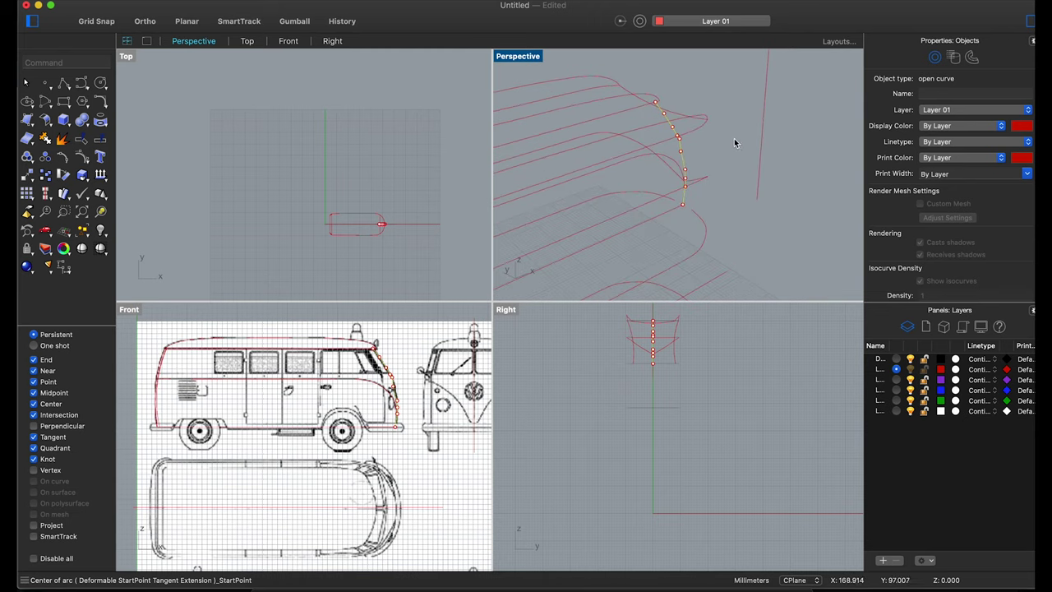
{"action": "right_click", "coordinate": [734, 142]}
{"action": "left_click", "coordinate": [757, 143]}
{"action": "left_click", "coordinate": [704, 125]}
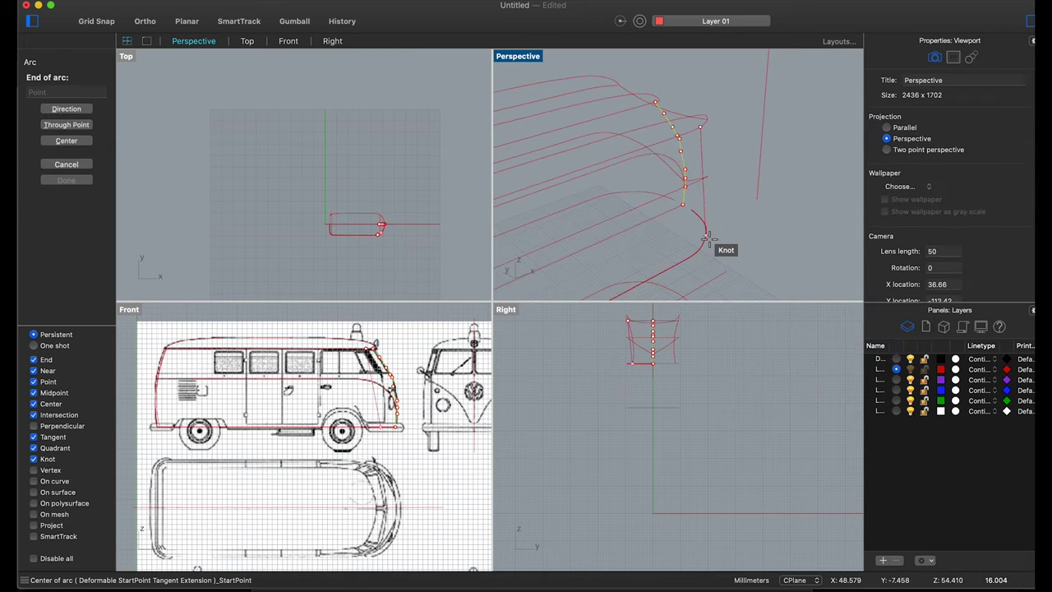
{"action": "left_click", "coordinate": [712, 177]}
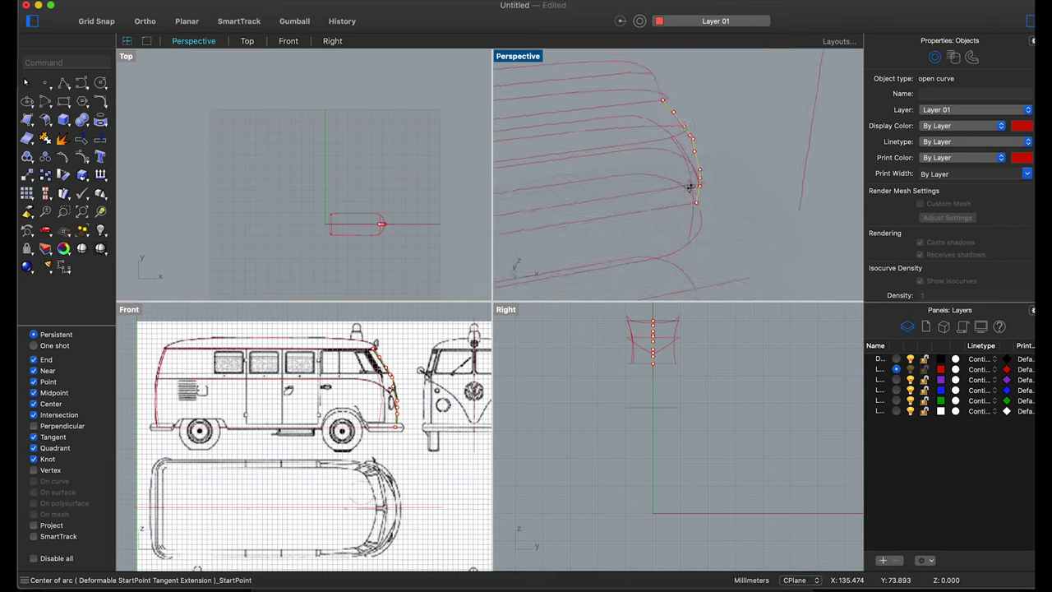
{"action": "right_click_drag", "start_coordinate": [688, 183], "coordinate": [609, 188]}
{"action": "right_click", "coordinate": [757, 146]}
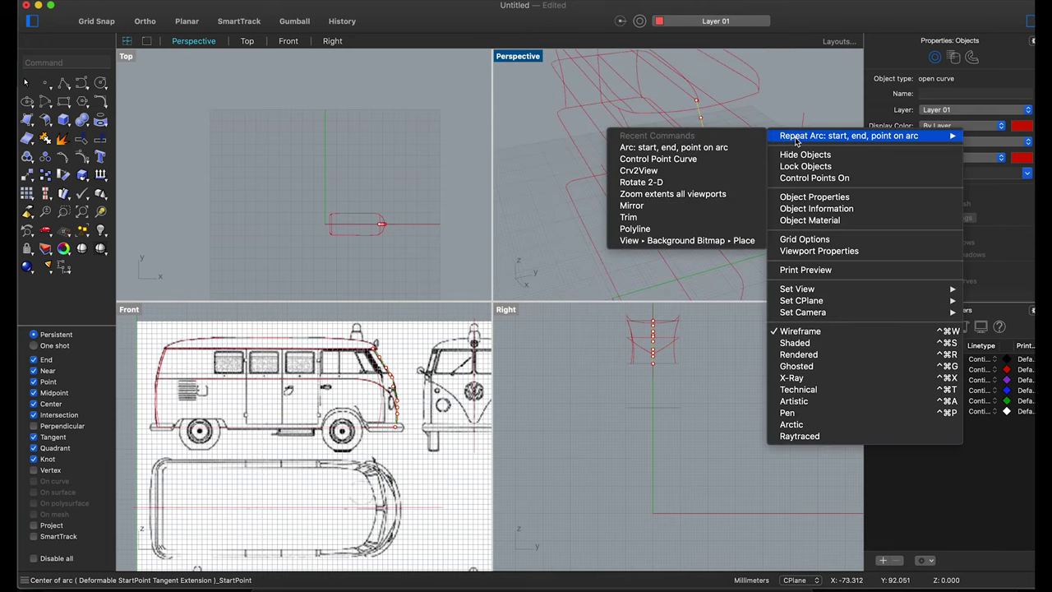
{"action": "left_click", "coordinate": [781, 135]}
{"action": "left_click", "coordinate": [759, 93]}
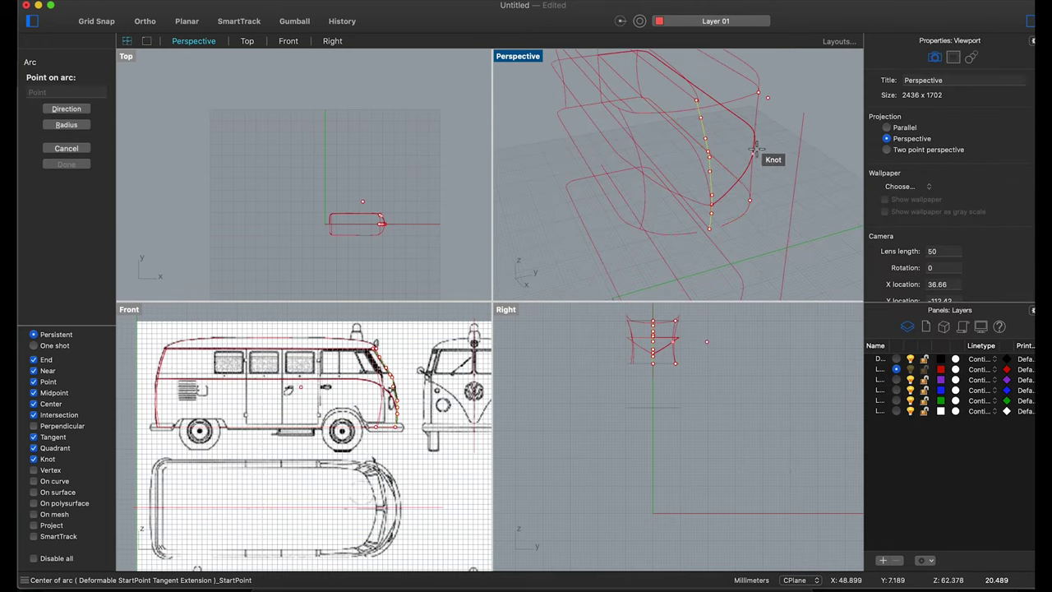
{"action": "left_click", "coordinate": [753, 151]}
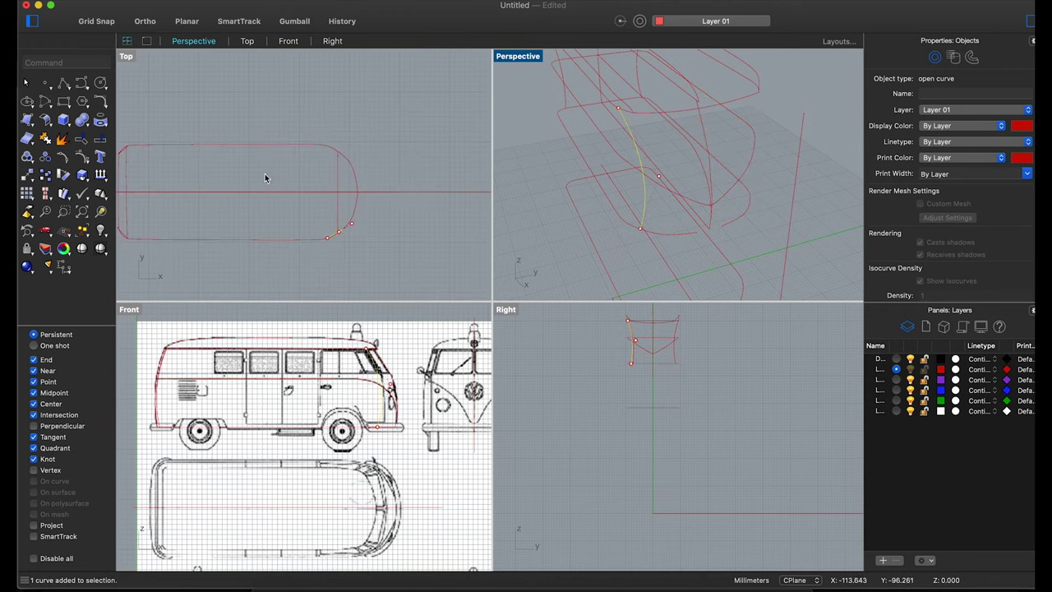
- Start mirroring the front corner curve and select the lower outline curves
{"action": "left_click", "coordinate": [27, 174]}
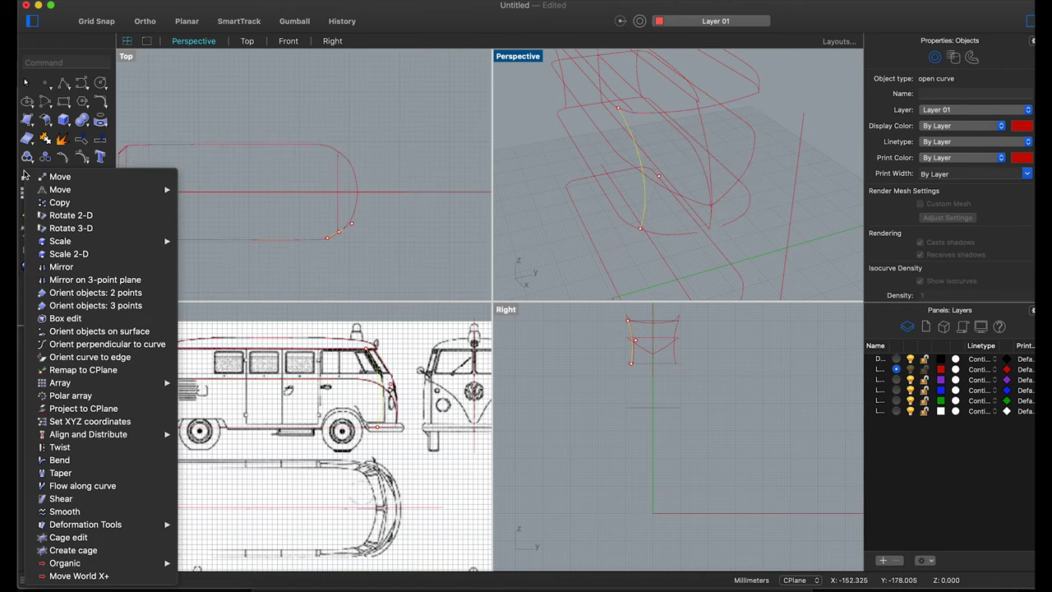
{"action": "left_click", "coordinate": [75, 268]}
{"action": "left_click", "coordinate": [365, 199]}
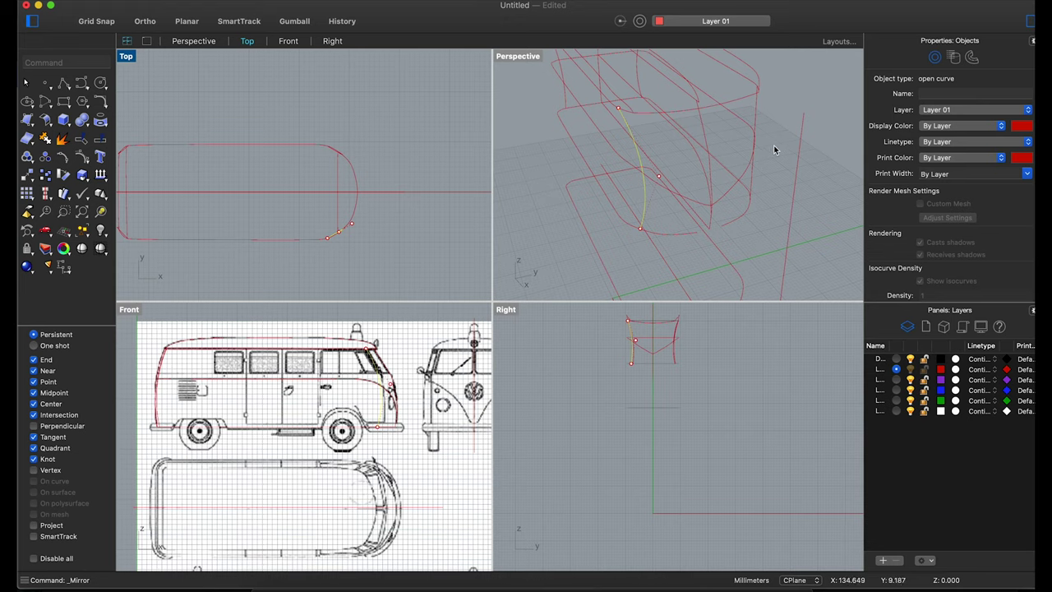
{"action": "mouse_move", "coordinate": [774, 150]}
{"action": "right_mouse_down"}
{"action": "mouse_move", "coordinate": [641, 159]}
{"action": "mouse_move", "coordinate": [652, 189]}
{"action": "mouse_move", "coordinate": [748, 199]}
{"action": "right_mouse_up"}
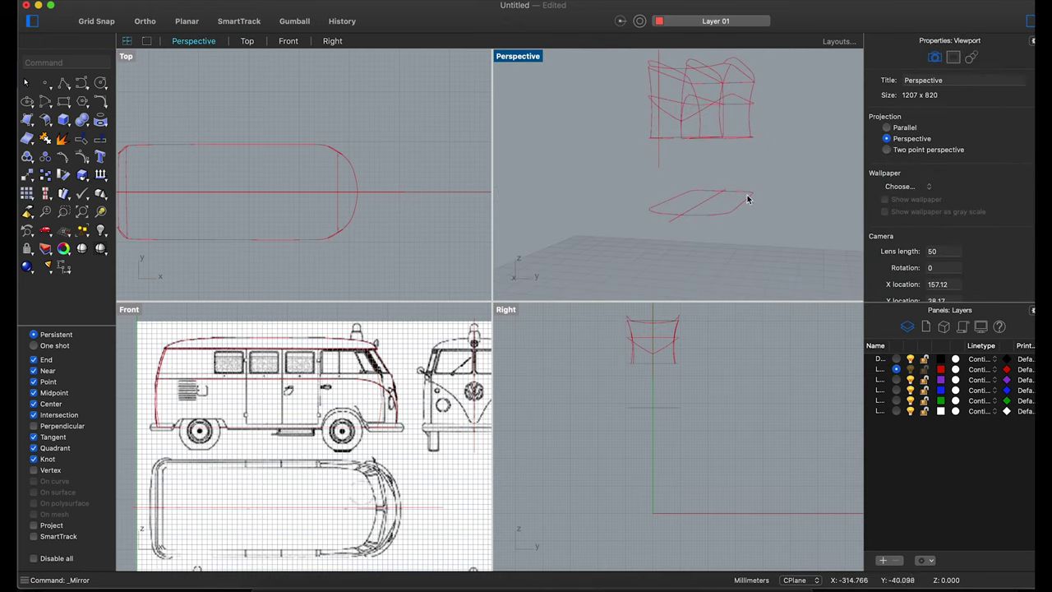
{"action": "left_click_drag", "start_coordinate": [748, 199], "coordinate": [639, 247]}
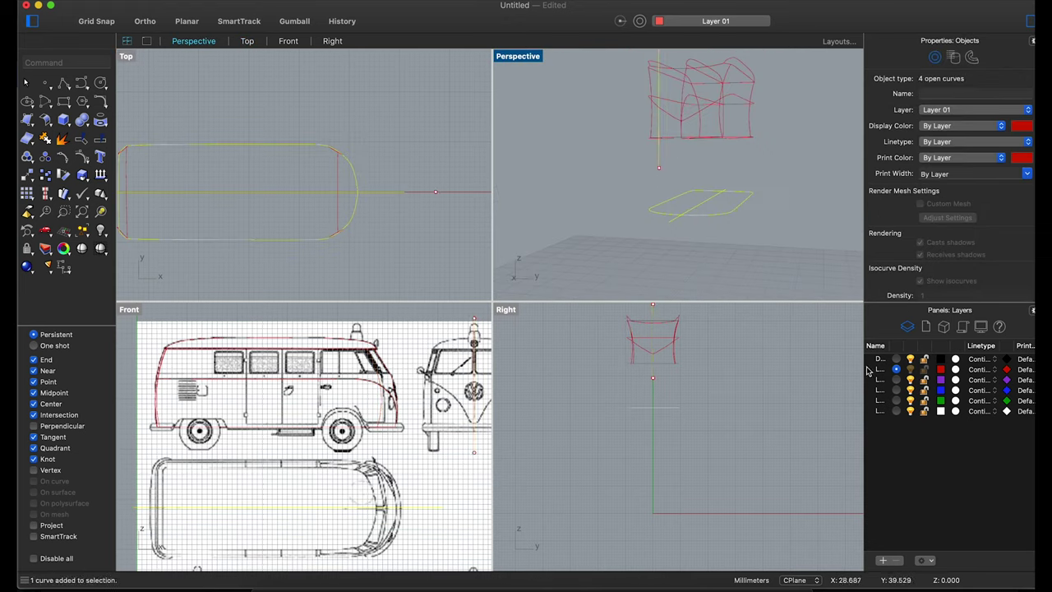
- Open the Default layer options for the selected lower curves, then clear the selection
{"action": "right_click", "coordinate": [900, 362]}
{"action": "key", "text": "Escape"}
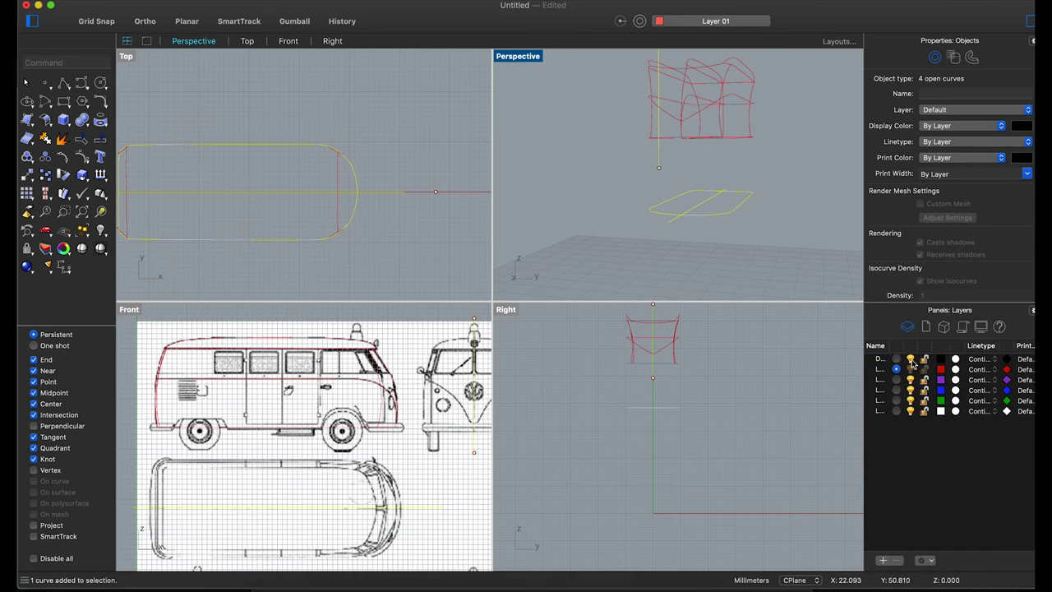
{"action": "key", "text": "Escape"}
{"action": "right_click_drag", "start_coordinate": [724, 197], "coordinate": [757, 185]}
{"action": "mouse_move", "coordinate": [703, 151]}
{"action": "right_mouse_down"}
{"action": "mouse_move", "coordinate": [698, 172]}
{"action": "mouse_move", "coordinate": [747, 200]}
{"action": "mouse_move", "coordinate": [620, 217]}
{"action": "right_mouse_up"}
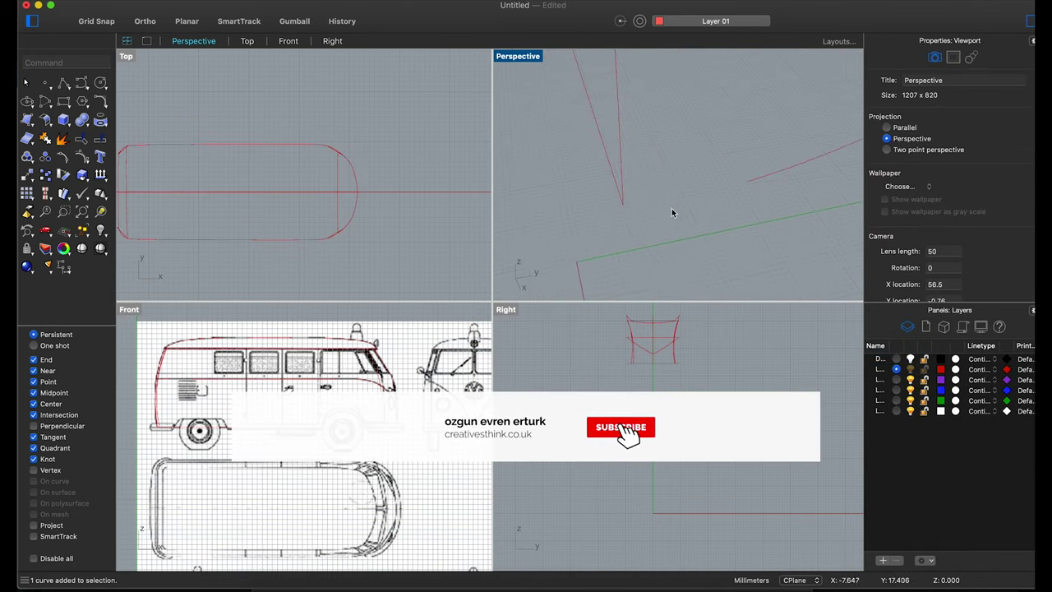
- Start an arc from the arc tool flyout, then cancel it
{"action": "left_click", "coordinate": [27, 101]}
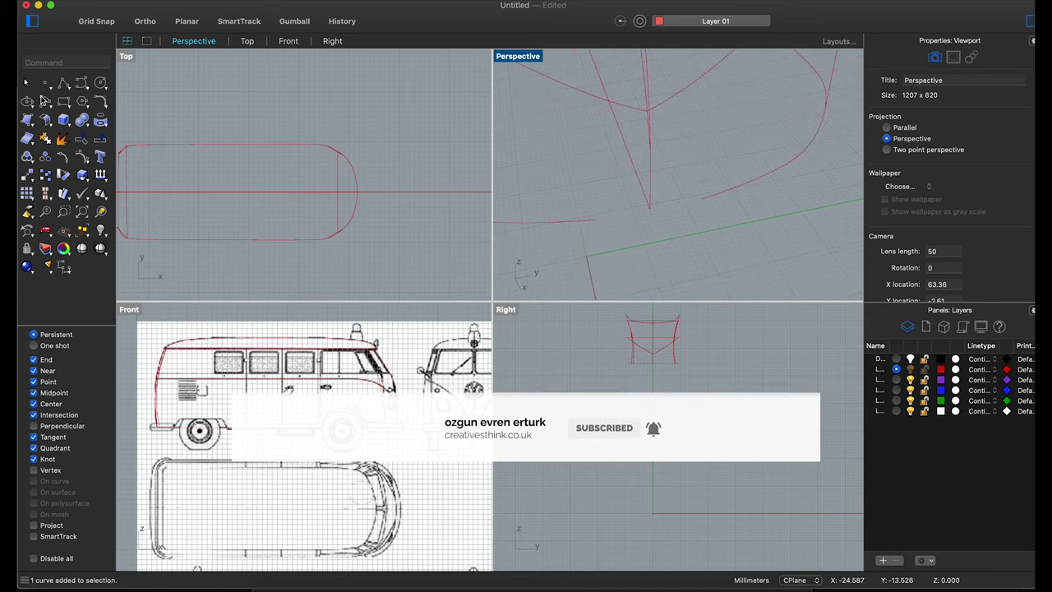
{"action": "left_click_drag", "start_coordinate": [45, 101], "coordinate": [123, 104]}
{"action": "mouse_move", "coordinate": [639, 216]}
{"action": "right_mouse_down"}
{"action": "mouse_move", "coordinate": [629, 211]}
{"action": "mouse_move", "coordinate": [697, 213]}
{"action": "mouse_move", "coordinate": [705, 129]}
{"action": "mouse_move", "coordinate": [704, 140]}
{"action": "mouse_move", "coordinate": [716, 134]}
{"action": "mouse_move", "coordinate": [506, 181]}
{"action": "right_mouse_up"}
{"action": "key", "text": "Escape"}
- Draw an arc across the front of the bus frame ending on the top view's centre line
{"action": "right_click", "coordinate": [697, 213]}
{"action": "left_click", "coordinate": [716, 212]}
{"action": "left_click", "coordinate": [757, 202]}
{"action": "left_click", "coordinate": [719, 202]}
{"action": "scroll", "coordinate": [340, 171], "scroll_direction": "up", "scroll_amount": 5}
{"action": "scroll", "coordinate": [314, 173], "scroll_direction": "up", "scroll_amount": 2}
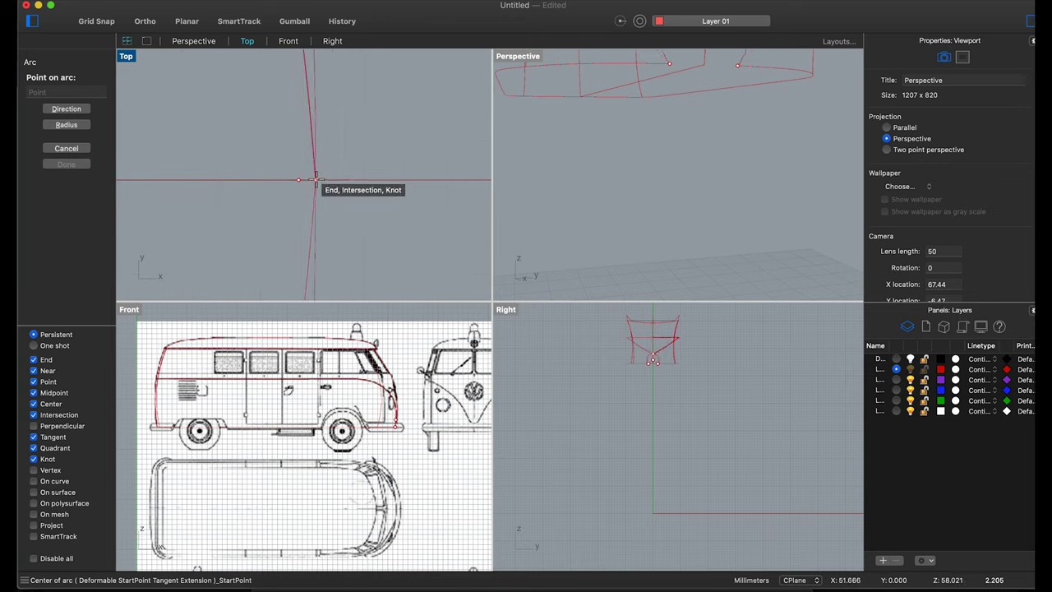
{"action": "scroll", "coordinate": [654, 362], "scroll_direction": "up", "scroll_amount": 5}
{"action": "scroll", "coordinate": [662, 374], "scroll_direction": "up", "scroll_amount": 2}
{"action": "left_click", "coordinate": [672, 384]}
{"action": "right_click_drag", "start_coordinate": [674, 247], "coordinate": [679, 198]}
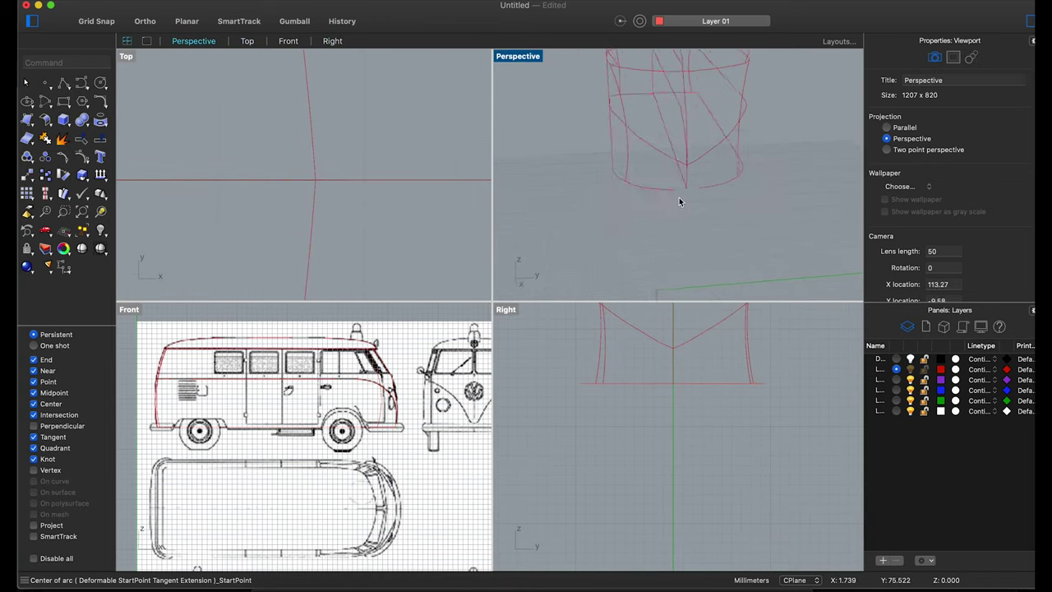
{"action": "scroll", "coordinate": [679, 201], "scroll_direction": "up", "scroll_amount": 5}
- Draw an interpolated curve from the front centre intersection through the front base points
{"action": "left_click", "coordinate": [82, 83]}
{"action": "scroll", "coordinate": [285, 166], "scroll_direction": "down", "scroll_amount": 3}
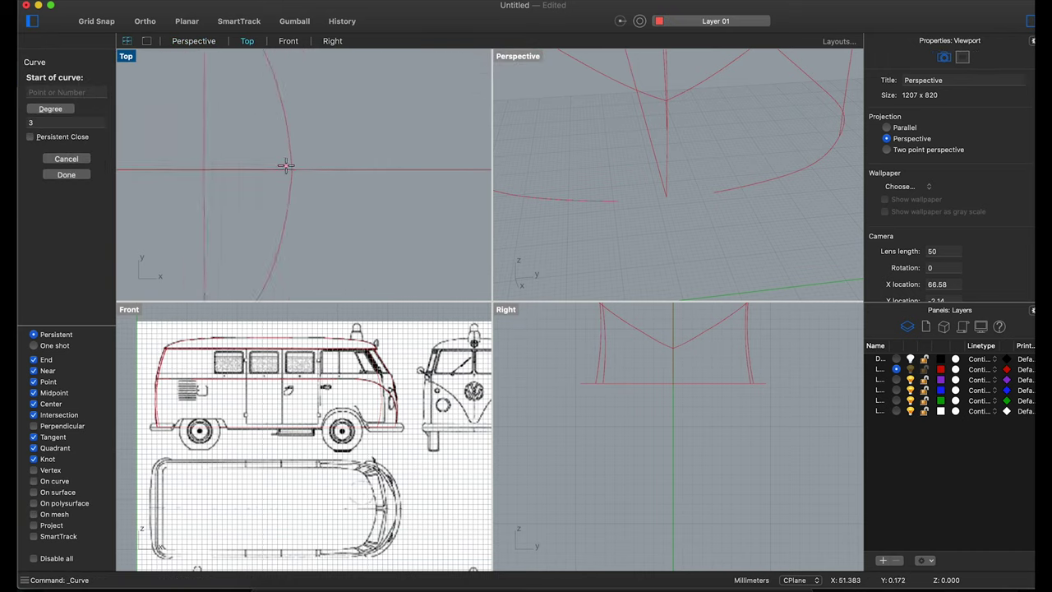
{"action": "scroll", "coordinate": [285, 166], "scroll_direction": "down", "scroll_amount": 2}
{"action": "left_click", "coordinate": [281, 187]}
{"action": "scroll", "coordinate": [286, 161], "scroll_direction": "up", "scroll_amount": 2}
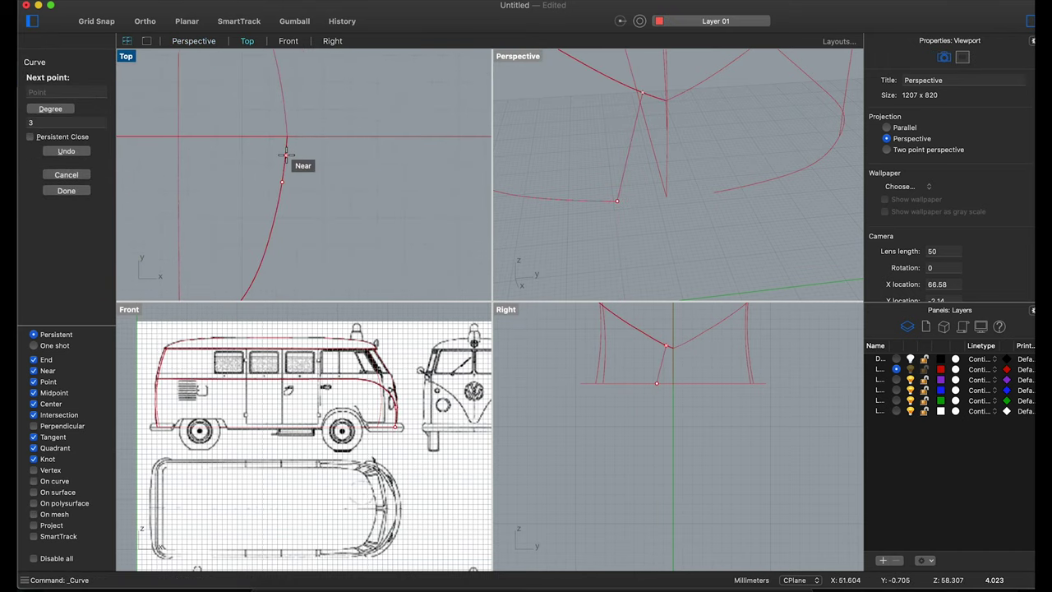
{"action": "left_click", "coordinate": [286, 155]}
{"action": "left_click", "coordinate": [280, 105]}
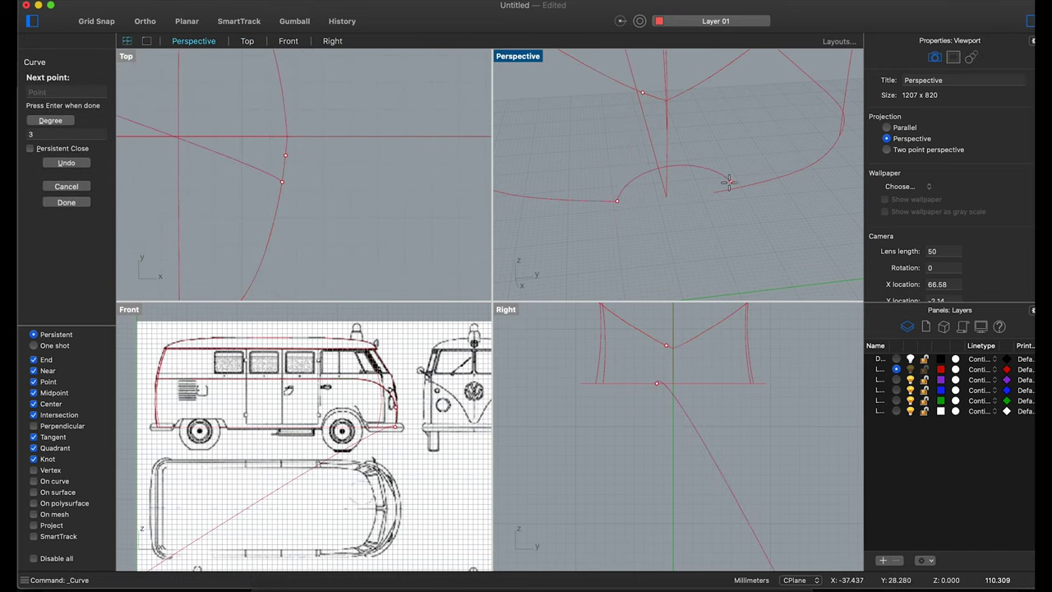
{"action": "left_click", "coordinate": [716, 191]}
{"action": "key", "text": "Return"}
- Drag the curve's middle point down level with the bottom edge in Right view, then start Trim
{"action": "left_click", "coordinate": [681, 375]}
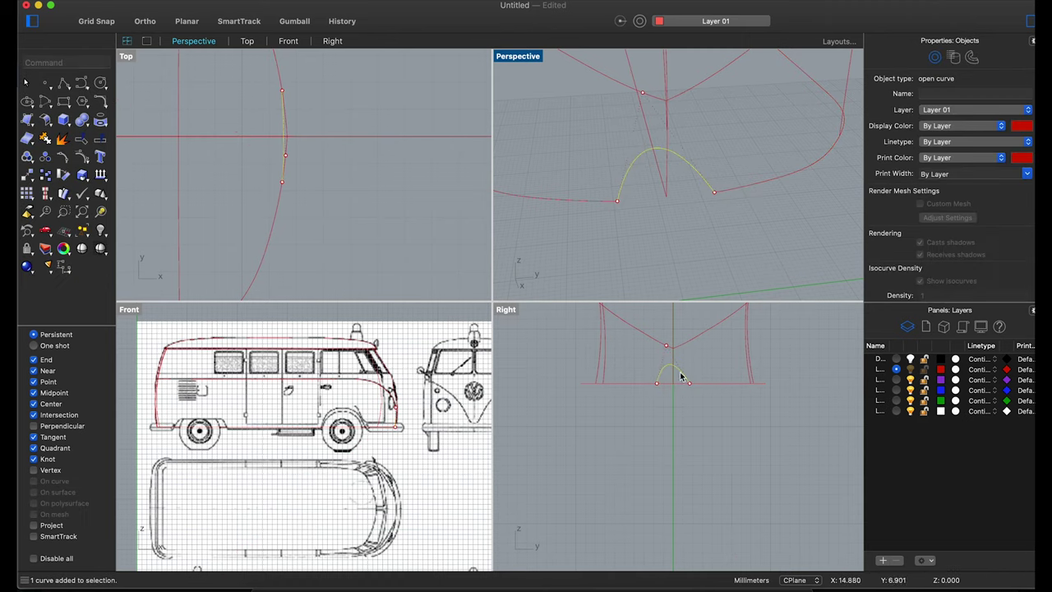
{"action": "left_click_drag", "start_coordinate": [669, 350], "coordinate": [671, 390]}
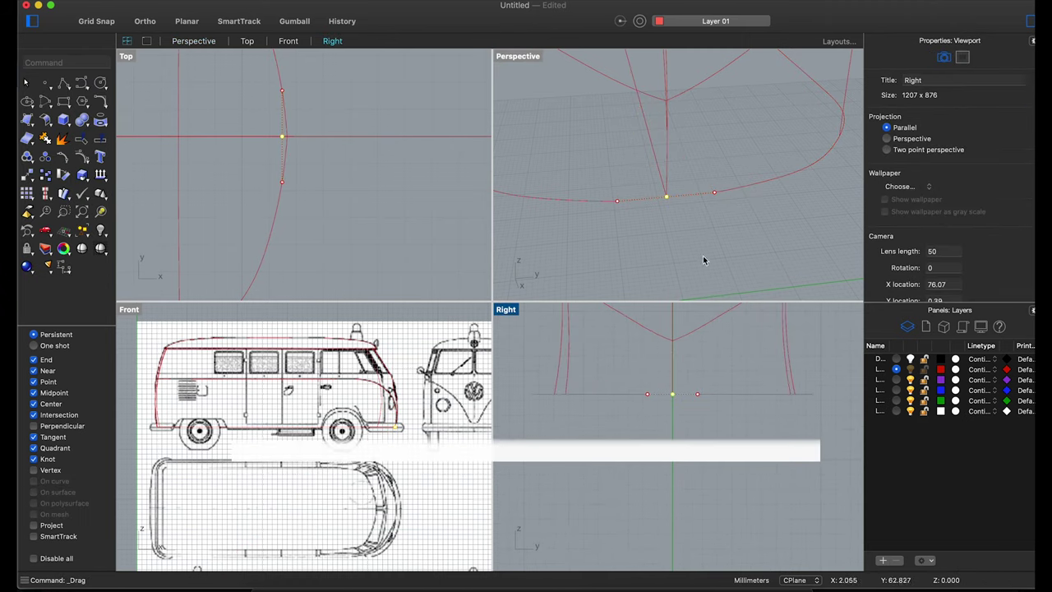
{"action": "scroll", "coordinate": [703, 256], "scroll_direction": "up", "scroll_amount": 5}
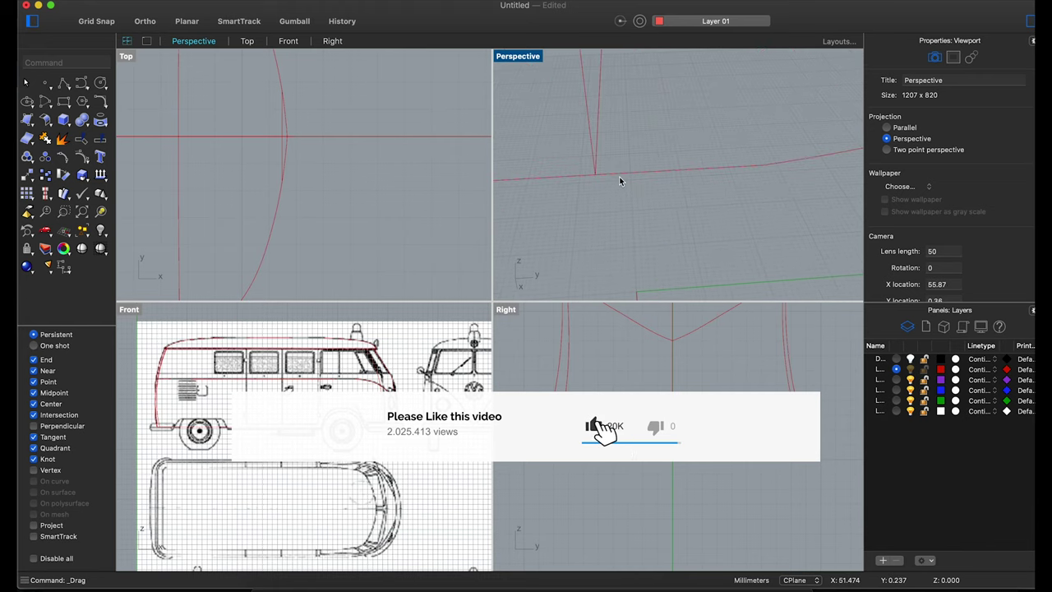
{"action": "scroll", "coordinate": [651, 210], "scroll_direction": "left", "scroll_amount": 5}
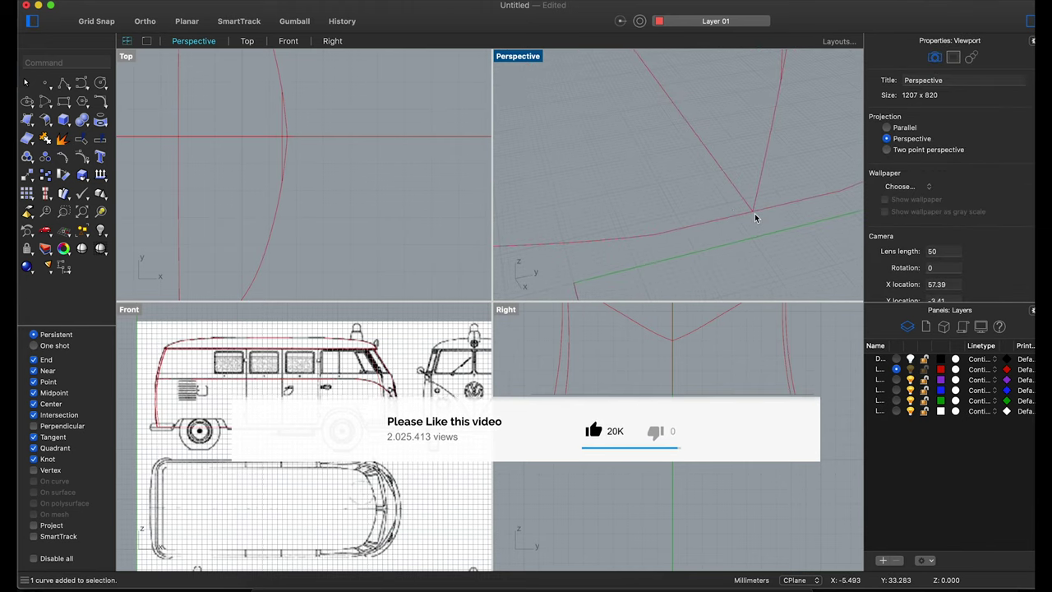
{"action": "type", "text": "trim"}
{"action": "key", "text": "Return"}
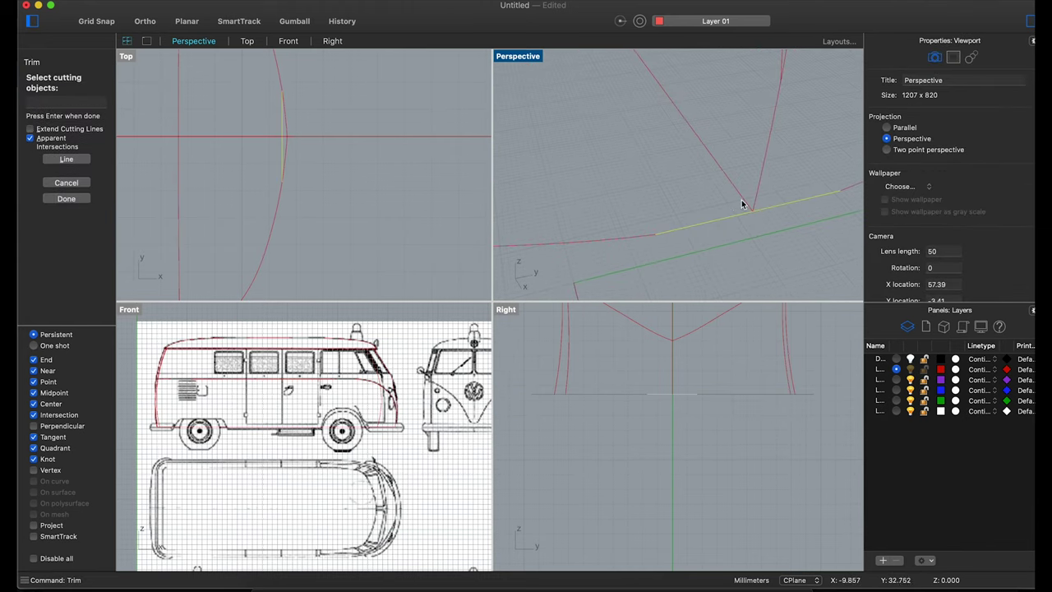
- Trim the front base curve at the centre line and mirror the remaining half across it
{"action": "left_click", "coordinate": [741, 204]}
{"action": "key", "text": "Return"}
{"action": "key", "text": "Return"}
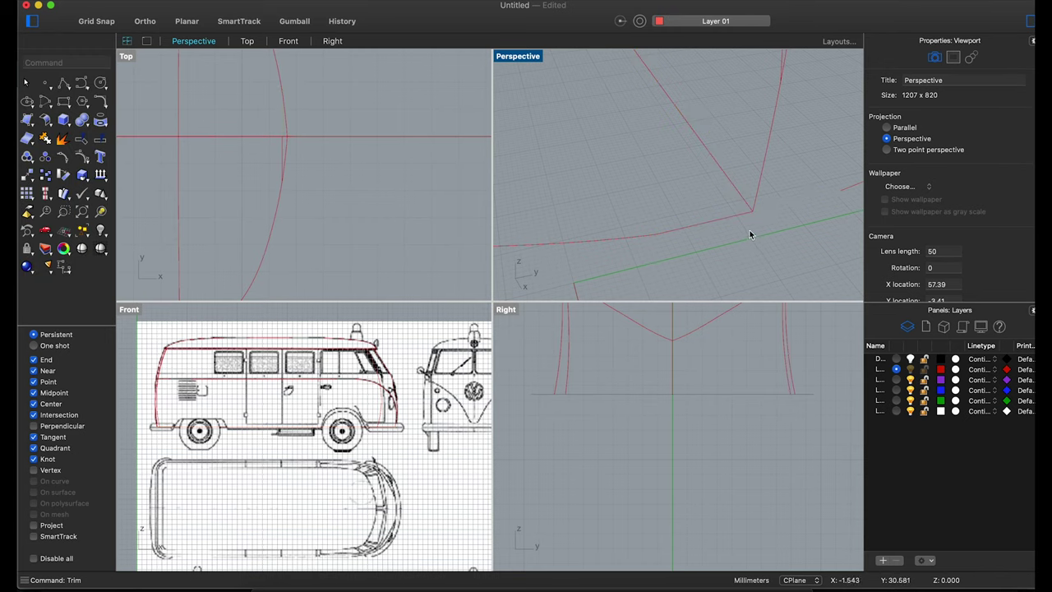
{"action": "left_click", "coordinate": [740, 216]}
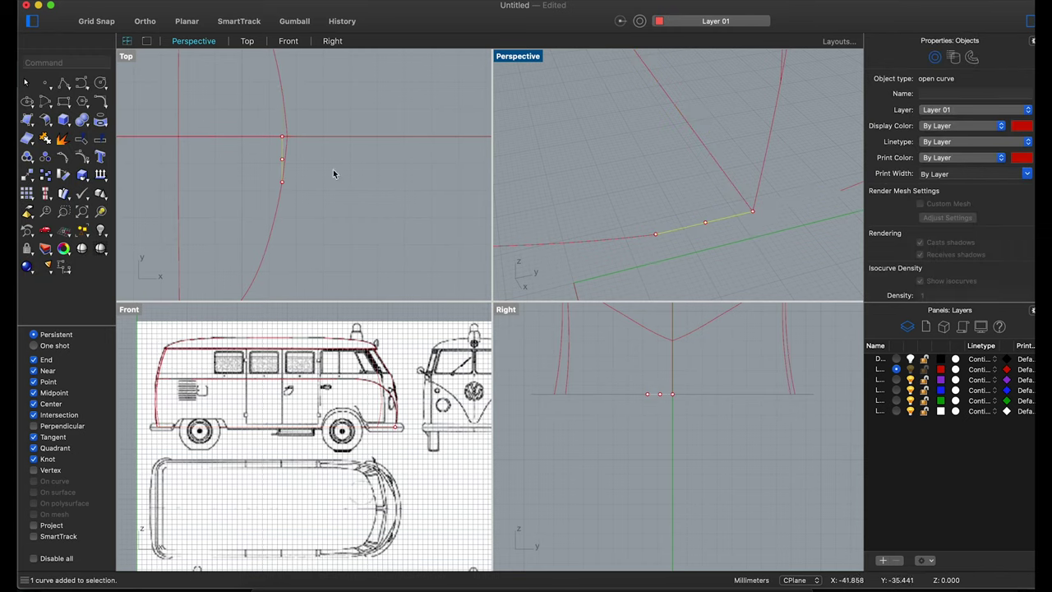
{"action": "left_click", "coordinate": [27, 179]}
{"action": "left_click", "coordinate": [61, 268]}
{"action": "left_click", "coordinate": [286, 135]}
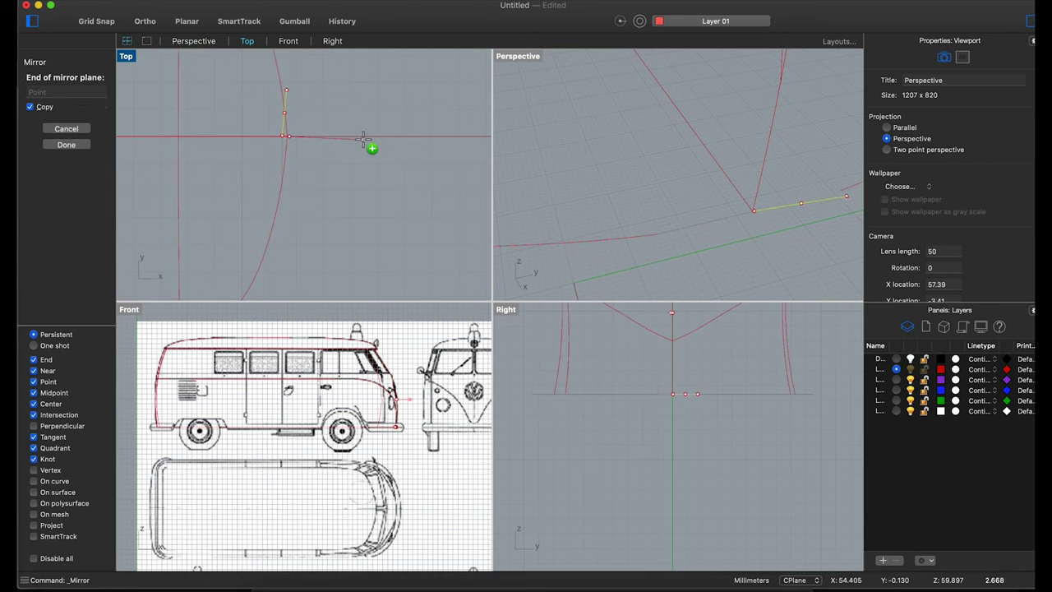
{"action": "left_click", "coordinate": [365, 138]}
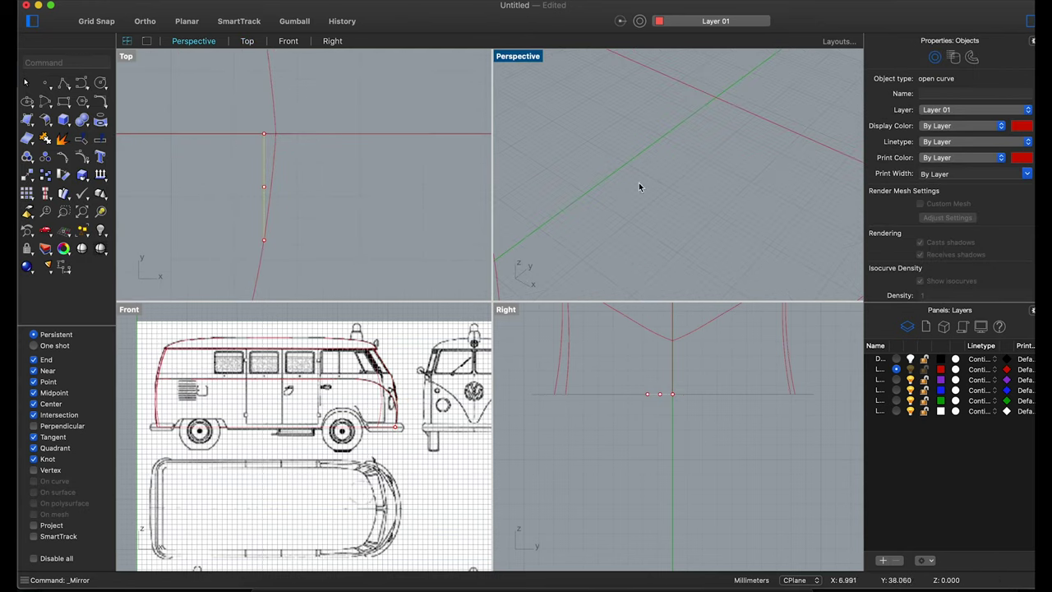
- Reposition the curve's top and middle control points with Move to meet the body outline
{"action": "scroll", "coordinate": [722, 188], "scroll_direction": "down", "scroll_amount": 3}
{"action": "left_click_drag", "start_coordinate": [193, 112], "coordinate": [215, 112]}
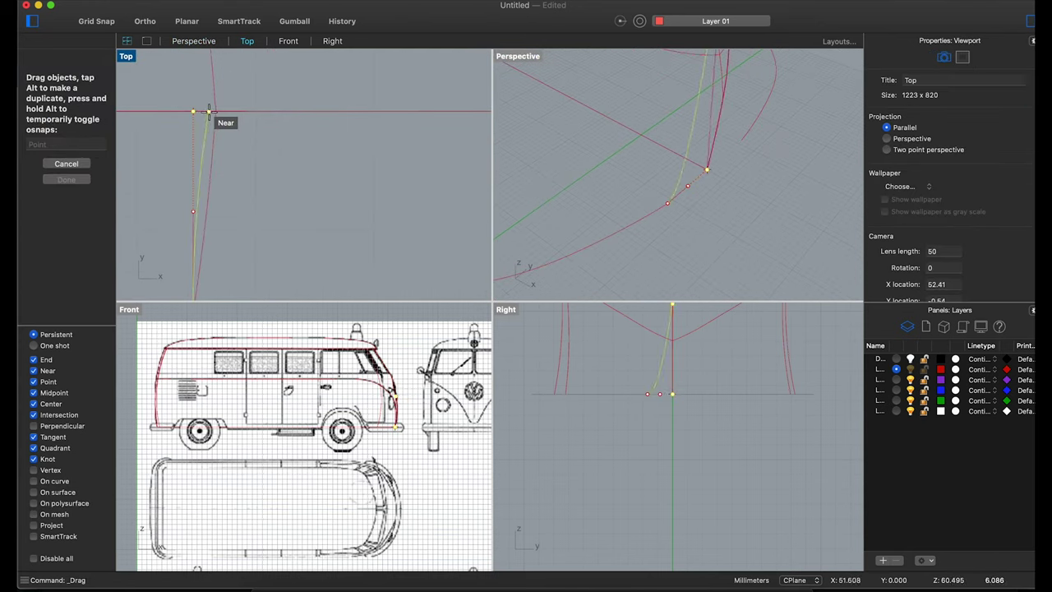
{"action": "left_click", "coordinate": [194, 211]}
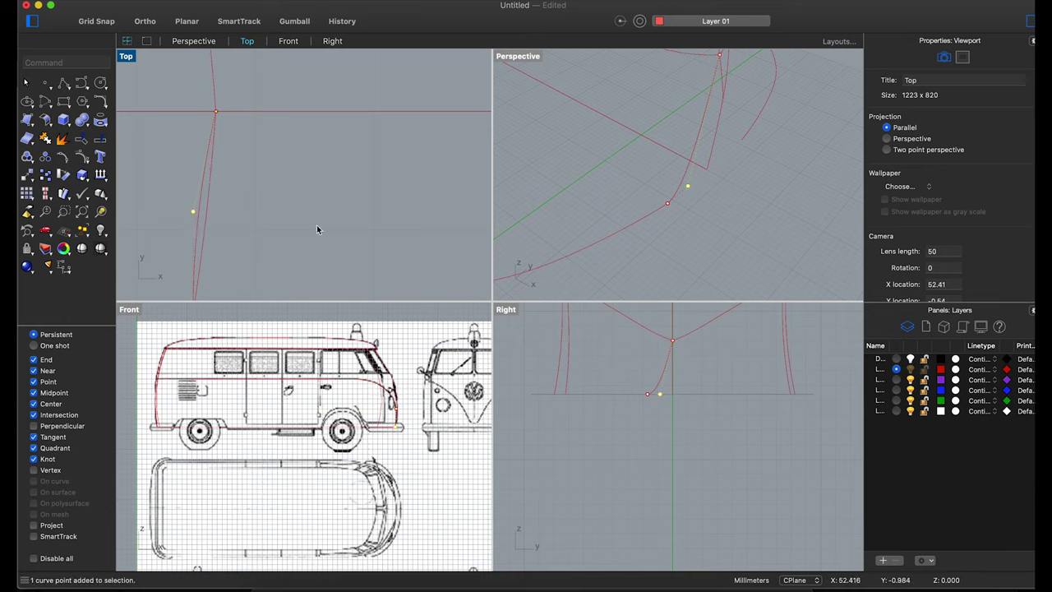
{"action": "key", "text": "super+z"}
{"action": "type", "text": "Move"}
{"action": "key", "text": "Return"}
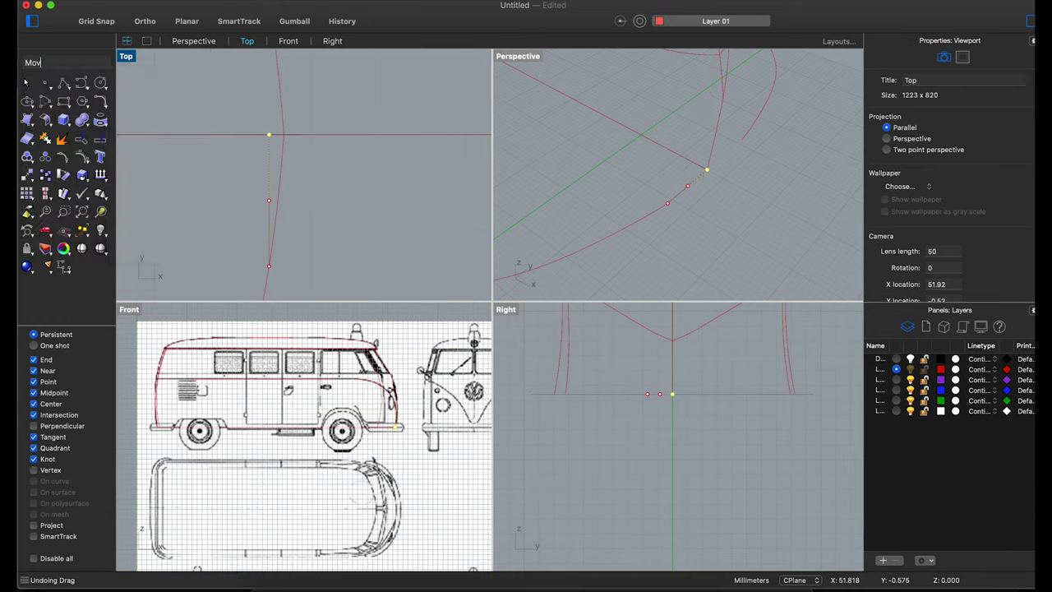
{"action": "left_click", "coordinate": [310, 172]}
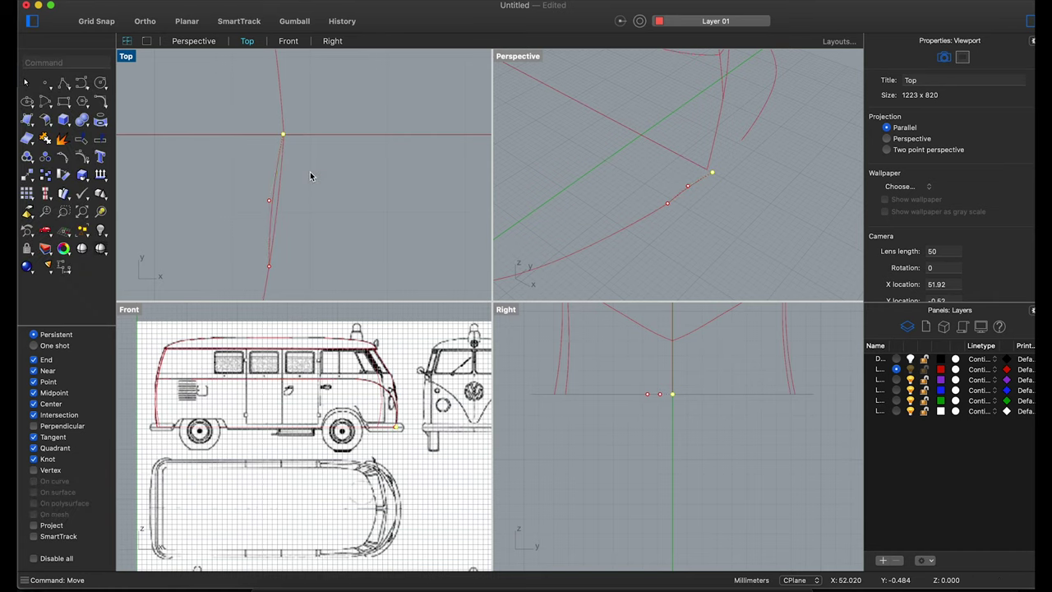
{"action": "left_click", "coordinate": [268, 202]}
{"action": "right_click", "coordinate": [319, 200]}
{"action": "left_click", "coordinate": [324, 205]}
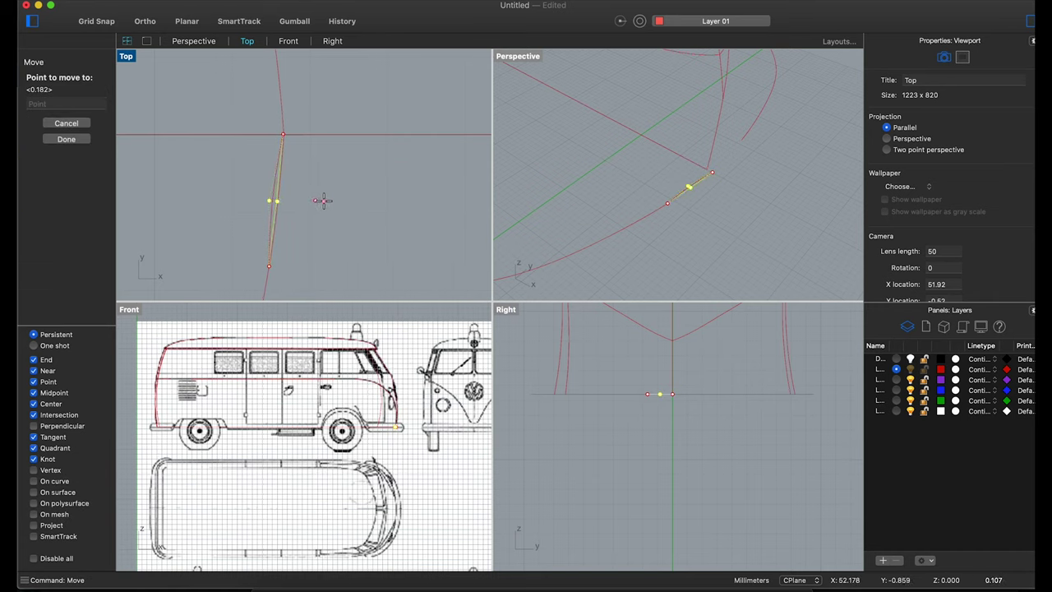
{"action": "left_click", "coordinate": [326, 200]}
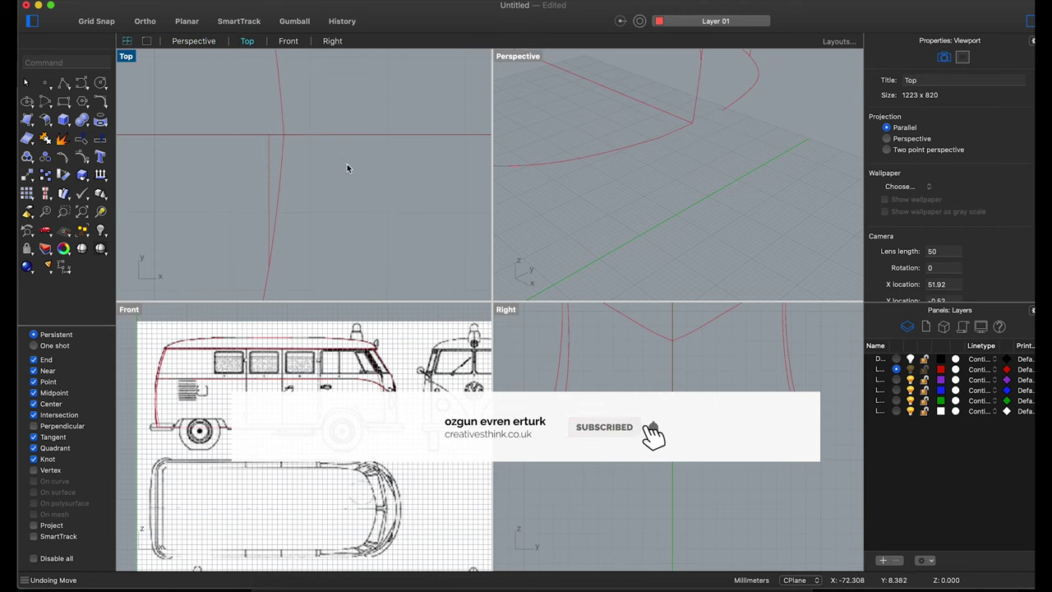
- Mirror the vertical front curve across the centre line from the origin
{"action": "left_click_drag", "start_coordinate": [347, 163], "coordinate": [208, 162]}
{"action": "left_click", "coordinate": [27, 174]}
{"action": "left_click", "coordinate": [90, 265]}
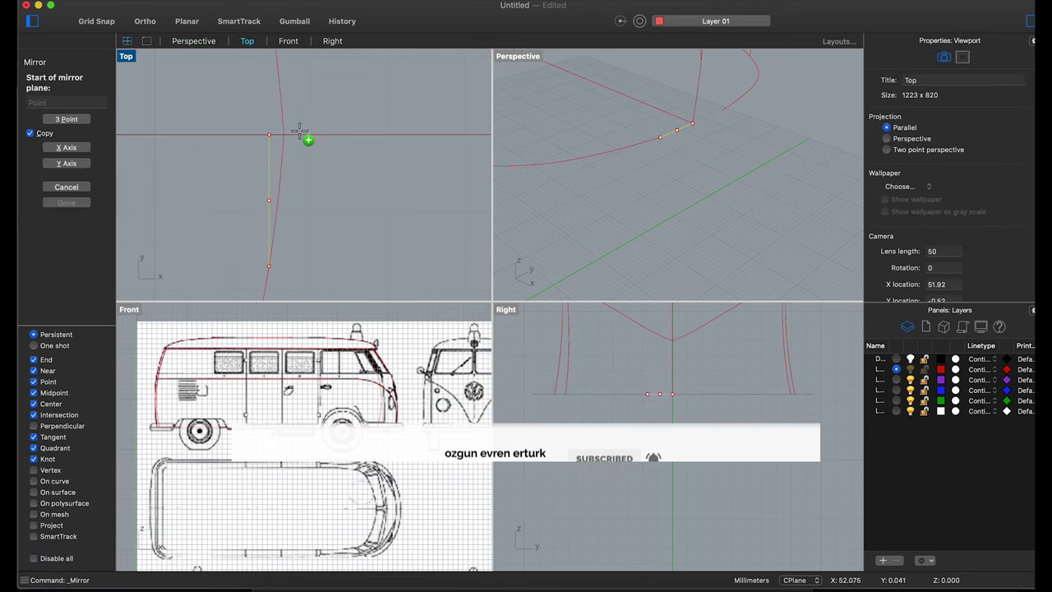
{"action": "left_click", "coordinate": [269, 134]}
{"action": "left_click", "coordinate": [327, 134]}
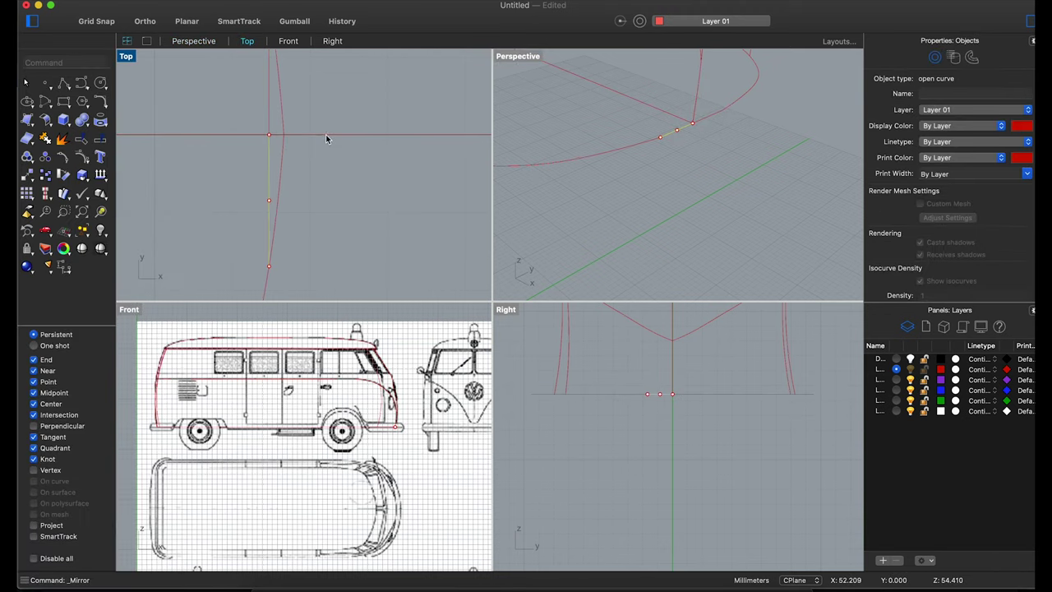
- Join the two lower body curve halves into one curve
{"action": "left_click", "coordinate": [667, 134]}
{"action": "left_click", "coordinate": [30, 212]}
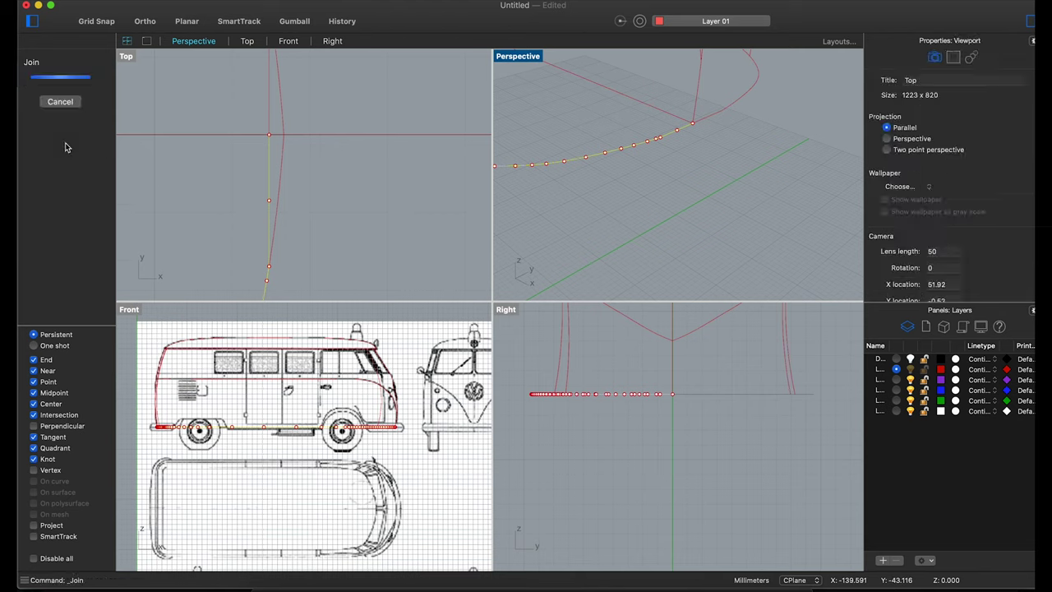
{"action": "left_click", "coordinate": [712, 122]}
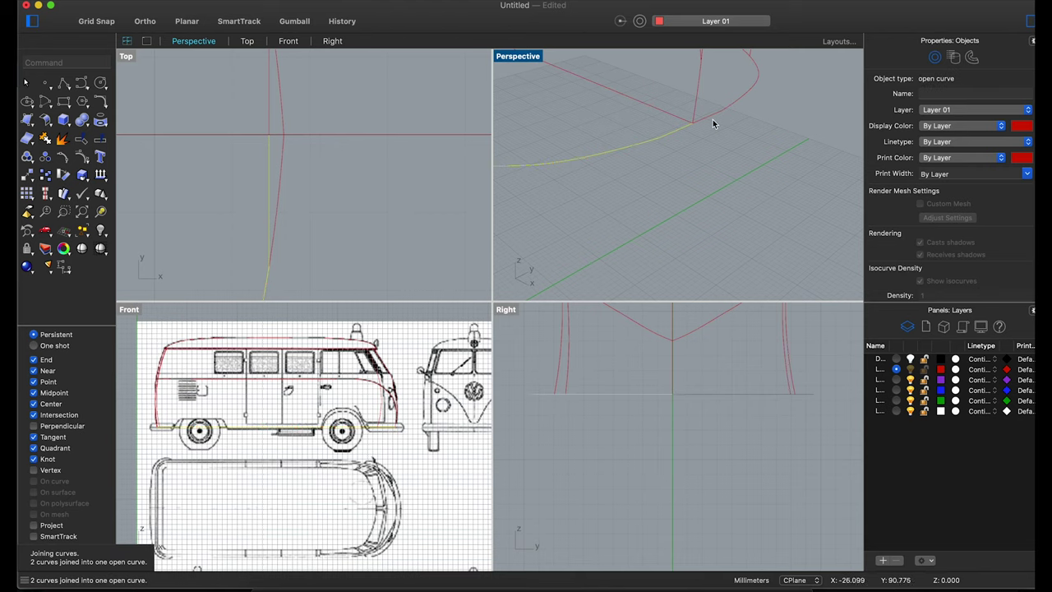
- Select the joined lower body curve together with the front cross-section curve
{"action": "left_click", "coordinate": [662, 169]}
{"action": "right_click_drag", "start_coordinate": [700, 176], "coordinate": [658, 176]}
{"action": "left_click", "coordinate": [657, 180]}
{"action": "left_click", "coordinate": [565, 115]}
{"action": "right_click_drag", "start_coordinate": [564, 115], "coordinate": [713, 173]}
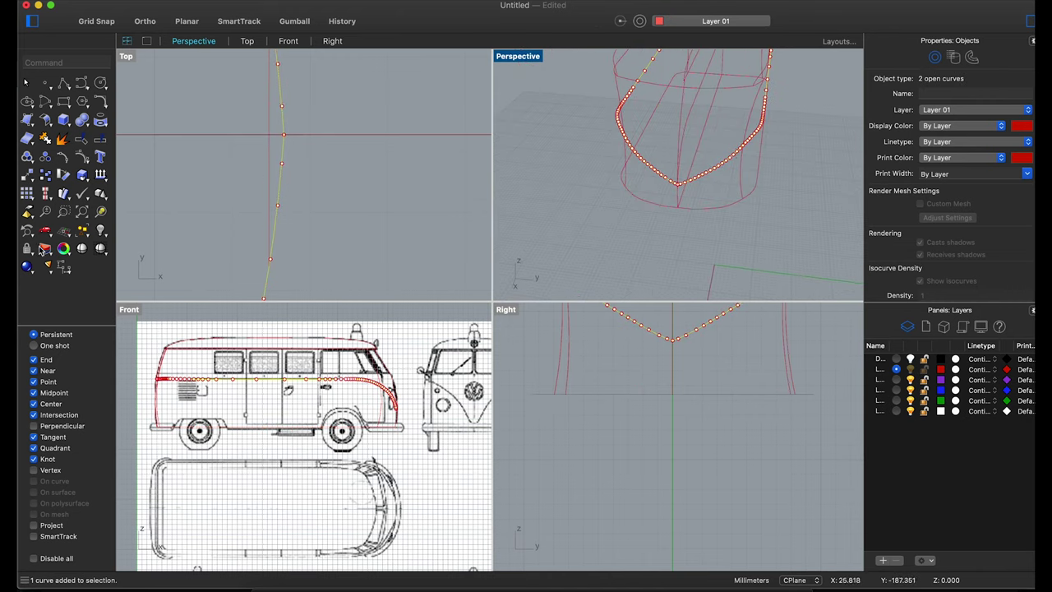
- Move the selected curves onto another layer with Move objects to this layer
{"action": "right_click", "coordinate": [910, 369]}
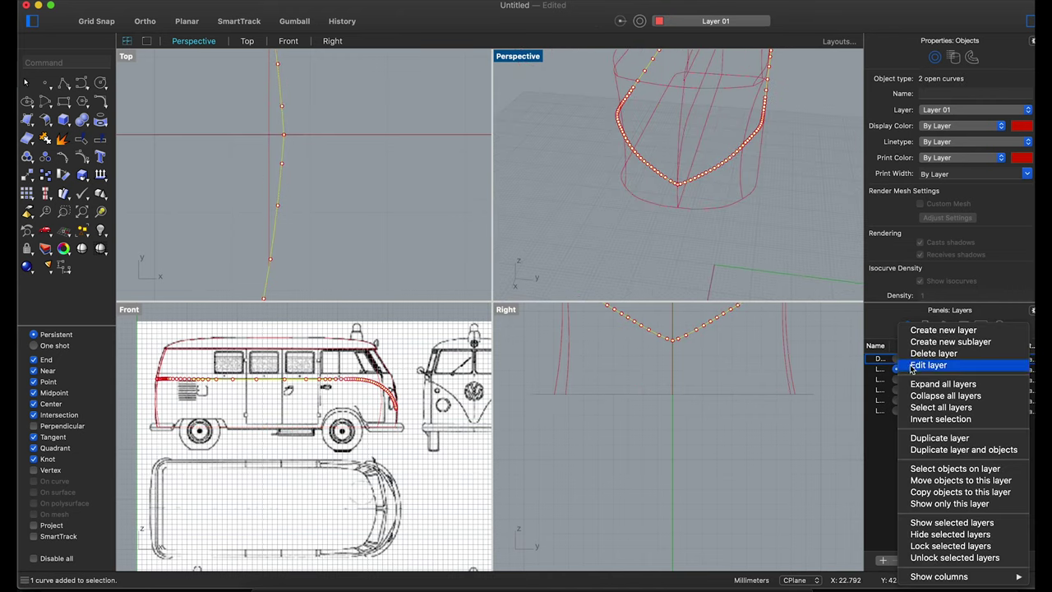
{"action": "left_click", "coordinate": [946, 484]}
{"action": "mouse_move", "coordinate": [707, 239]}
{"action": "right_mouse_down"}
{"action": "mouse_move", "coordinate": [791, 190]}
{"action": "mouse_move", "coordinate": [661, 182]}
{"action": "right_mouse_up"}
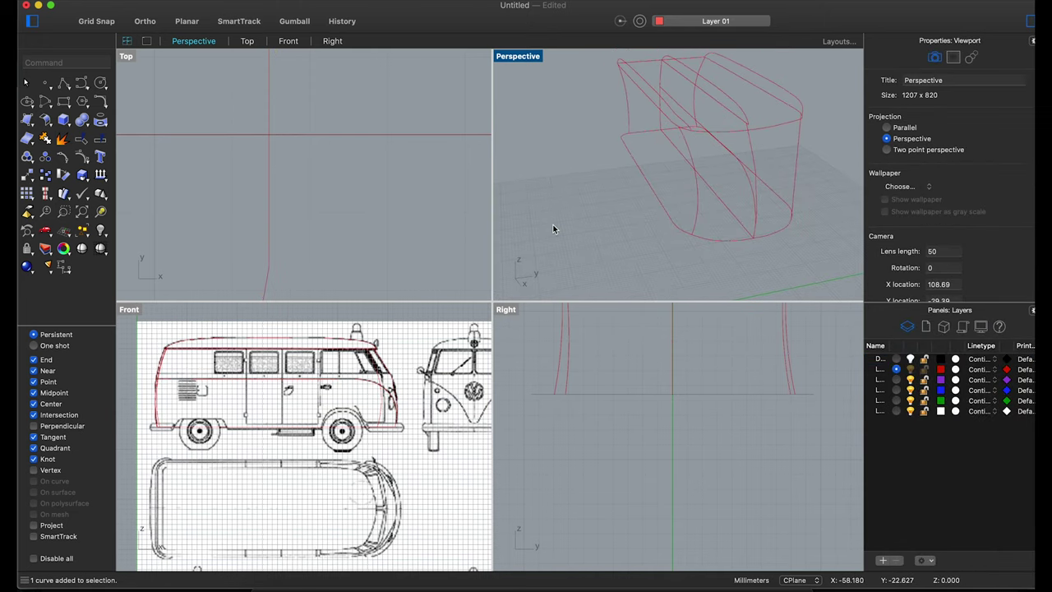
{"action": "type", "text": "NetworkSrf"}
- Build a trial NetworkSrf side surface from the side curves, then undo it
{"action": "key", "text": "Return"}
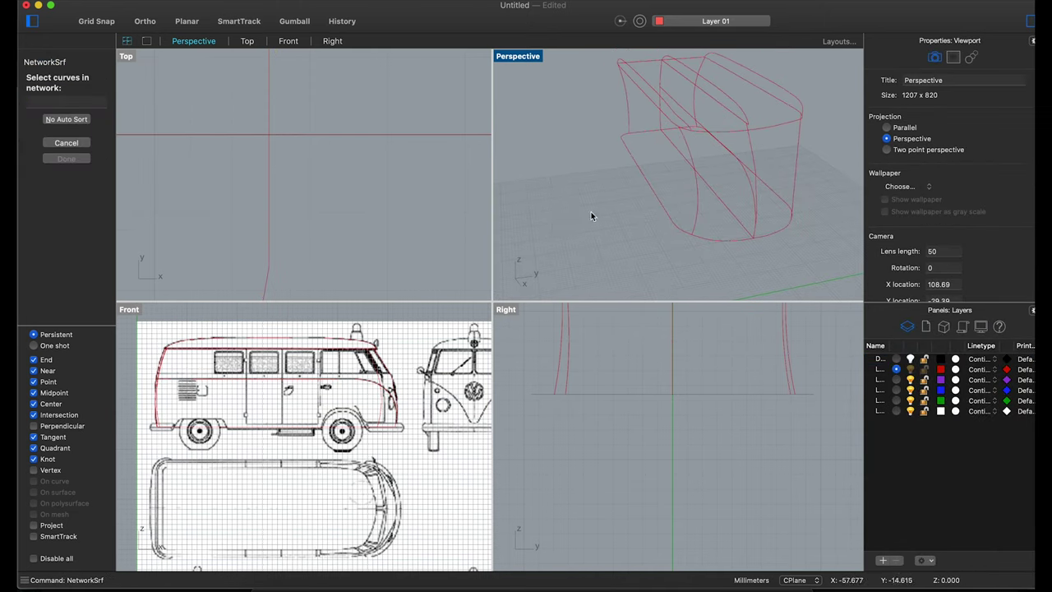
{"action": "left_click", "coordinate": [671, 217]}
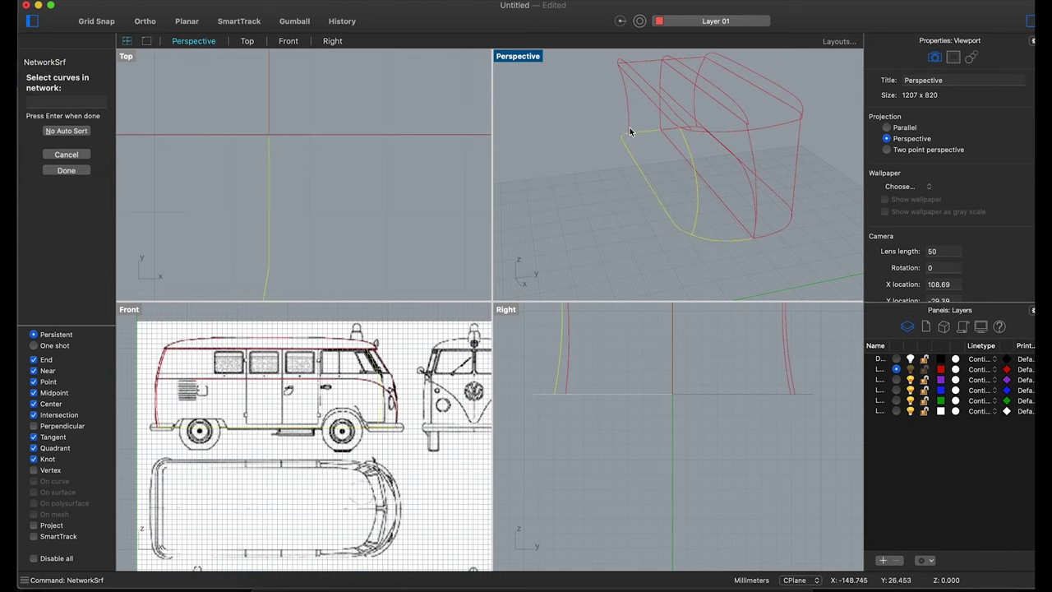
{"action": "key", "text": "Return"}
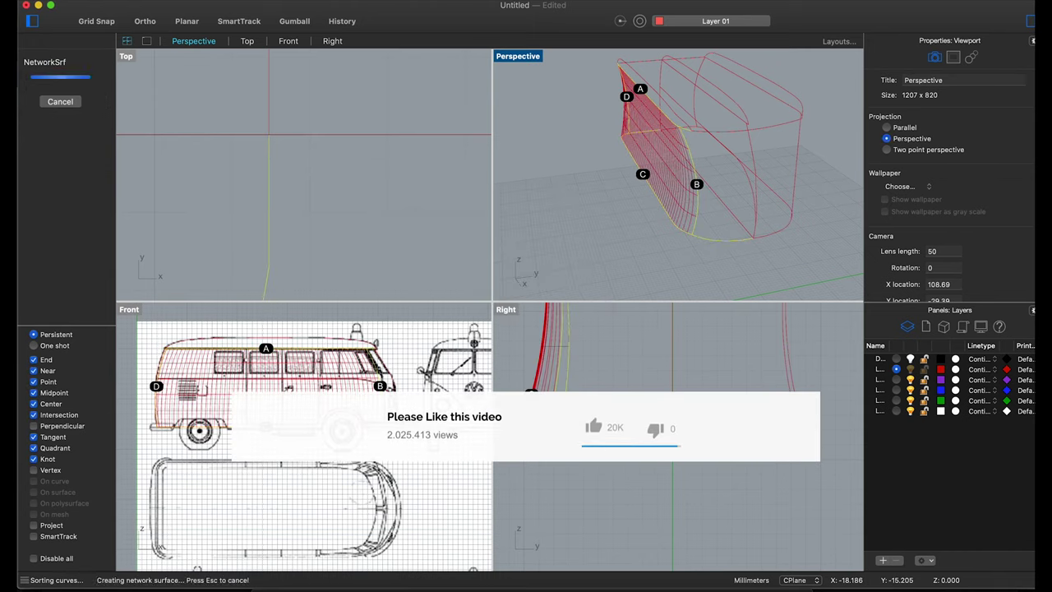
{"action": "right_click_drag", "start_coordinate": [741, 202], "coordinate": [603, 216]}
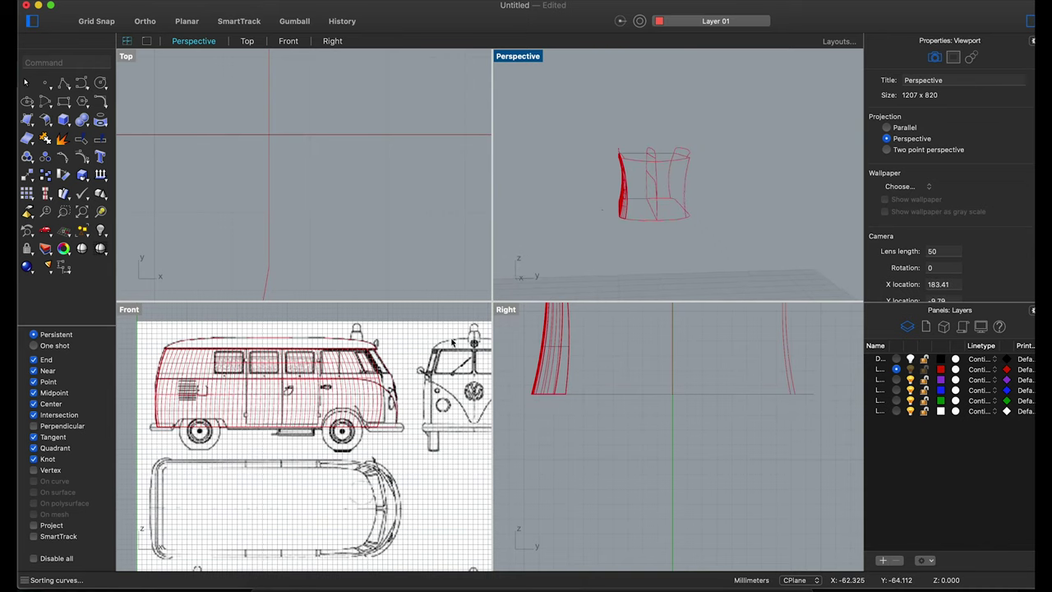
{"action": "key", "text": "super+z"}
- Delete the two leftover front curves and clear the selection
{"action": "scroll", "coordinate": [625, 189], "scroll_direction": "up", "scroll_amount": 5}
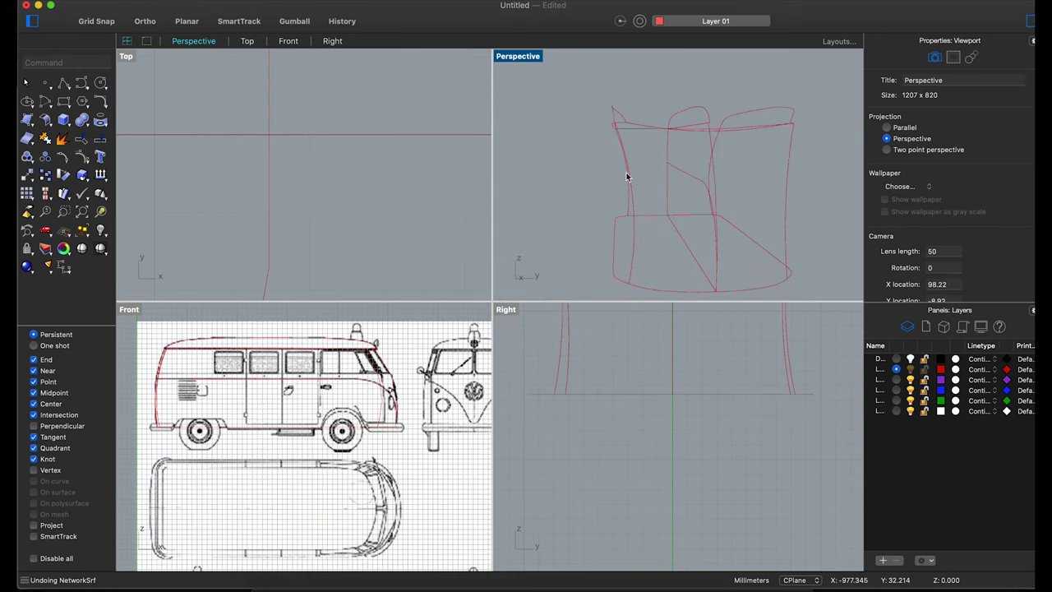
{"action": "left_click", "coordinate": [617, 181]}
{"action": "key", "text": "Delete"}
{"action": "right_click_drag", "start_coordinate": [616, 175], "coordinate": [786, 165]}
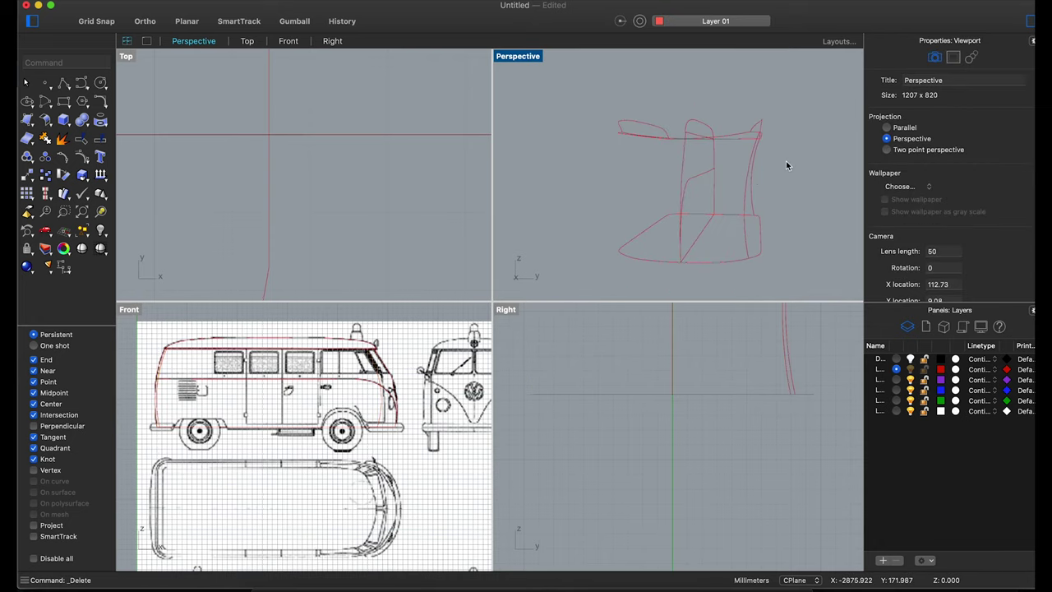
{"action": "left_click", "coordinate": [755, 178]}
{"action": "key", "text": "Escape"}
- Repeat NetworkSrf on the roof curves and outer roof edge to create the roof surface
{"action": "mouse_move", "coordinate": [695, 183]}
{"action": "right_mouse_down"}
{"action": "mouse_move", "coordinate": [596, 175]}
{"action": "mouse_move", "coordinate": [540, 193]}
{"action": "mouse_move", "coordinate": [557, 192]}
{"action": "right_mouse_up"}
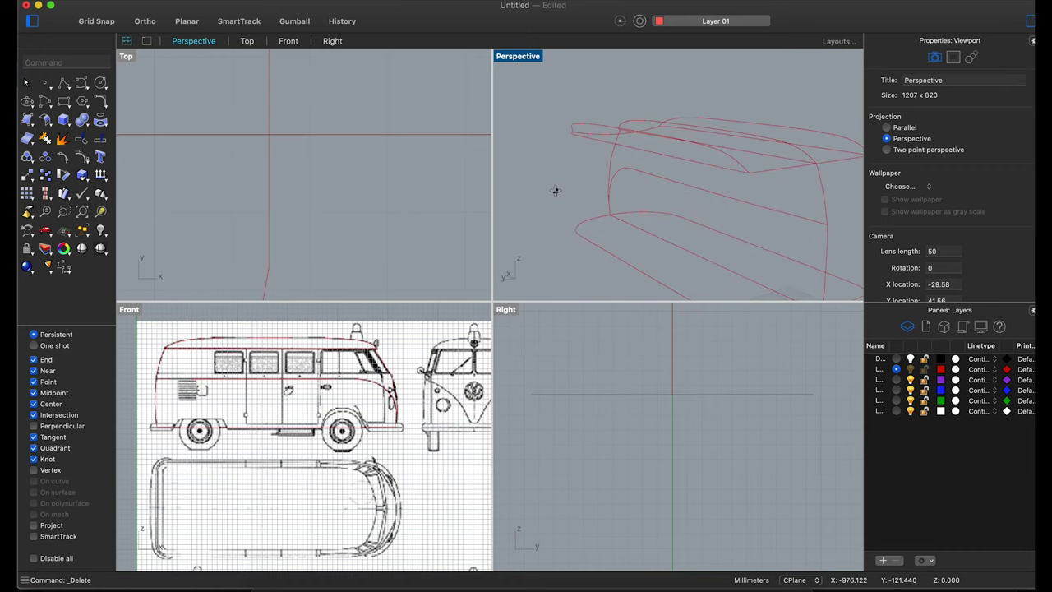
{"action": "right_click", "coordinate": [693, 97]}
{"action": "left_click", "coordinate": [693, 97]}
{"action": "left_click", "coordinate": [704, 143]}
{"action": "right_click_drag", "start_coordinate": [704, 143], "coordinate": [714, 170]}
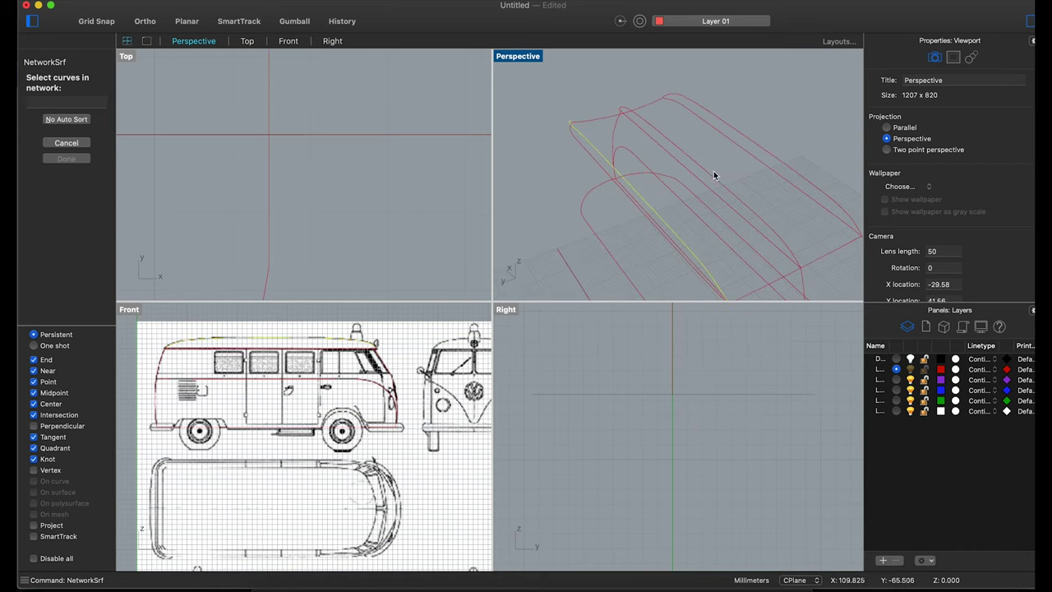
{"action": "left_click", "coordinate": [765, 154]}
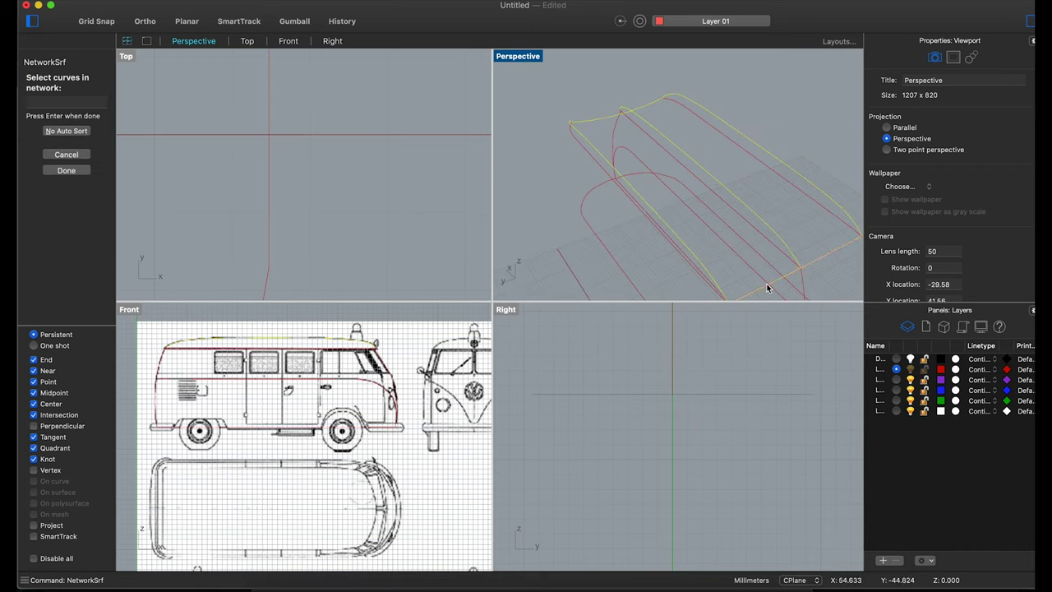
{"action": "key", "text": "Return"}
{"action": "left_click", "coordinate": [555, 400]}
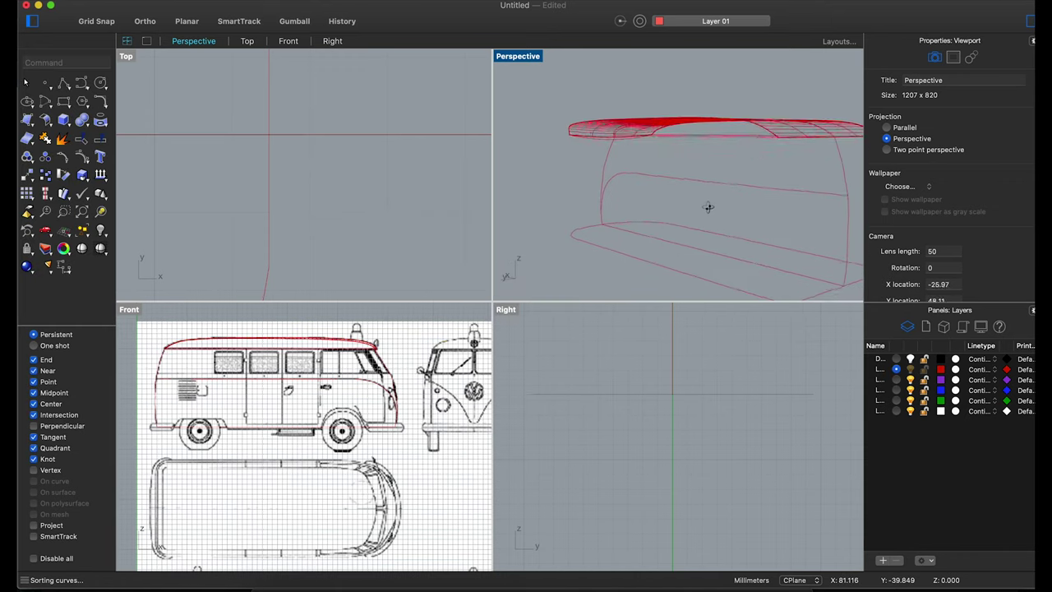
{"action": "right_click_drag", "start_coordinate": [704, 205], "coordinate": [524, 215]}
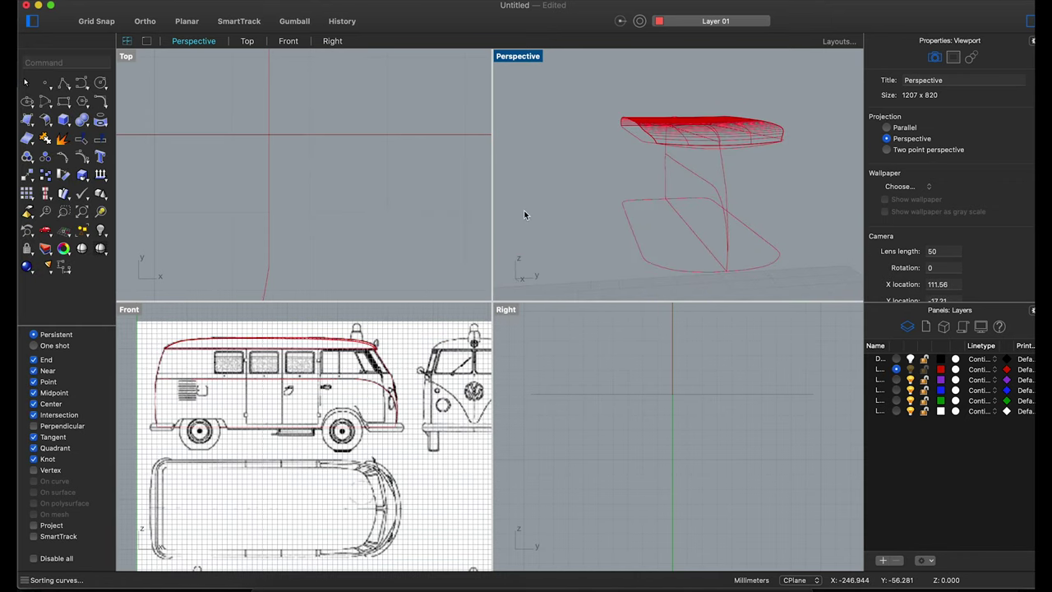
{"action": "scroll", "coordinate": [341, 253], "scroll_direction": "up", "scroll_amount": 3}
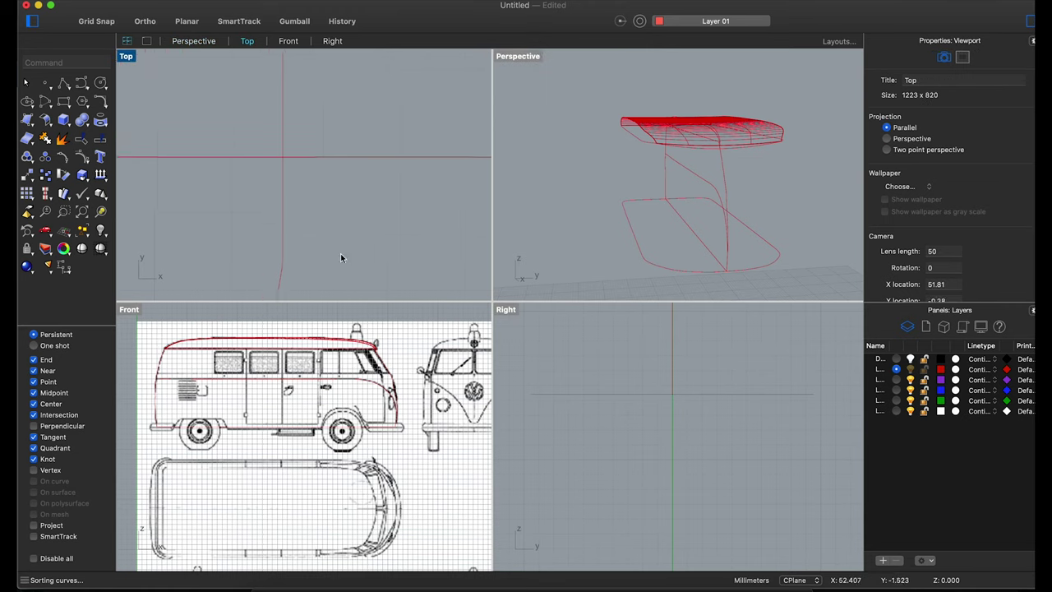
{"action": "scroll", "coordinate": [329, 443], "scroll_direction": "down", "scroll_amount": 3}
{"action": "scroll", "coordinate": [424, 376], "scroll_direction": "up", "scroll_amount": 5}
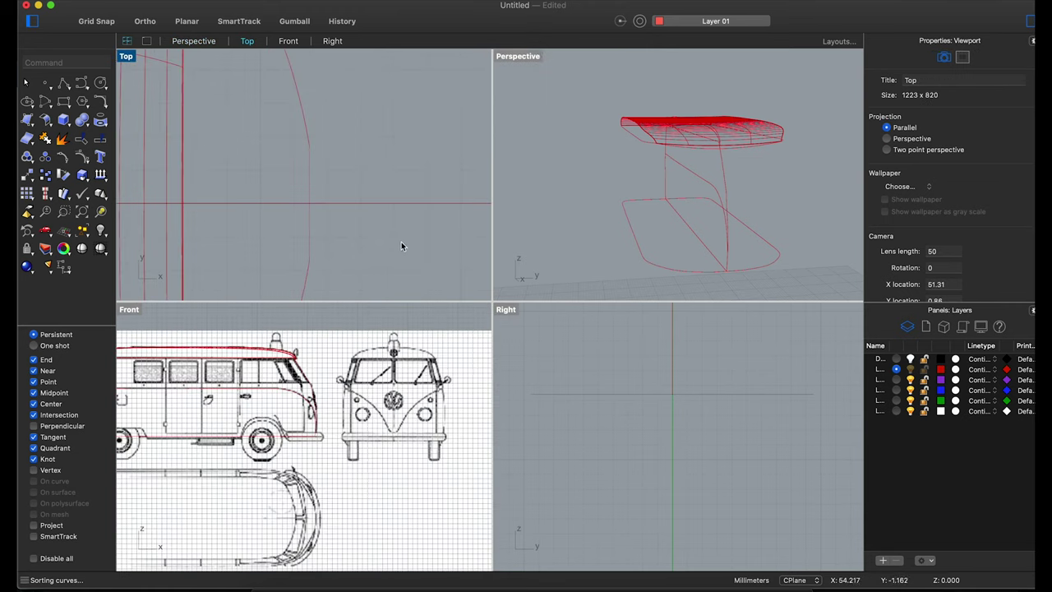
{"action": "scroll", "coordinate": [405, 244], "scroll_direction": "down", "scroll_amount": 3}
- Maximize the Front view to fill the whole window
{"action": "right_click_drag", "start_coordinate": [617, 180], "coordinate": [767, 183]}
{"action": "left_click", "coordinate": [788, 182]}
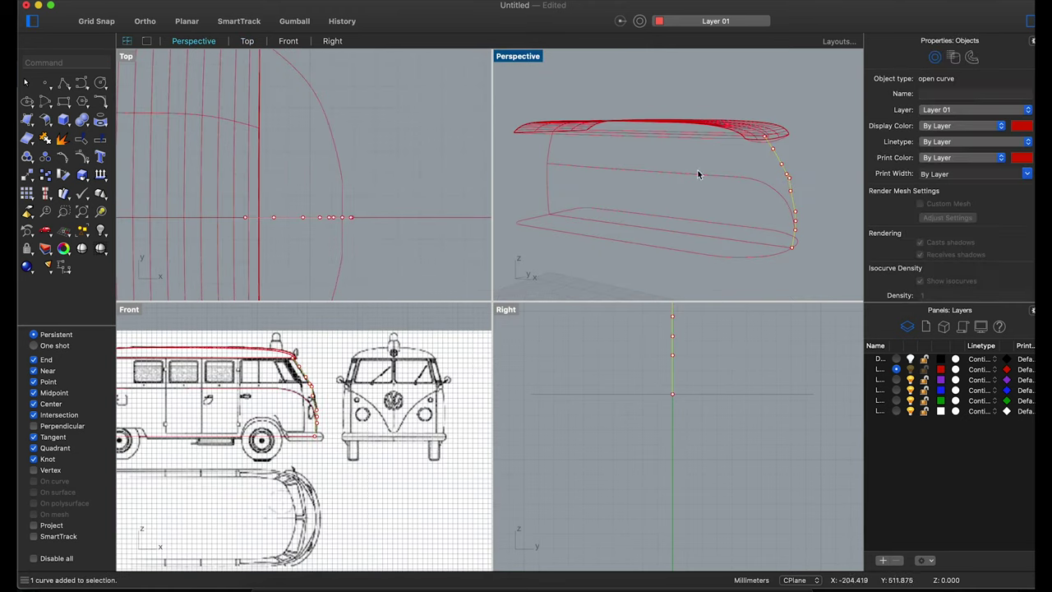
{"action": "key", "text": "Escape"}
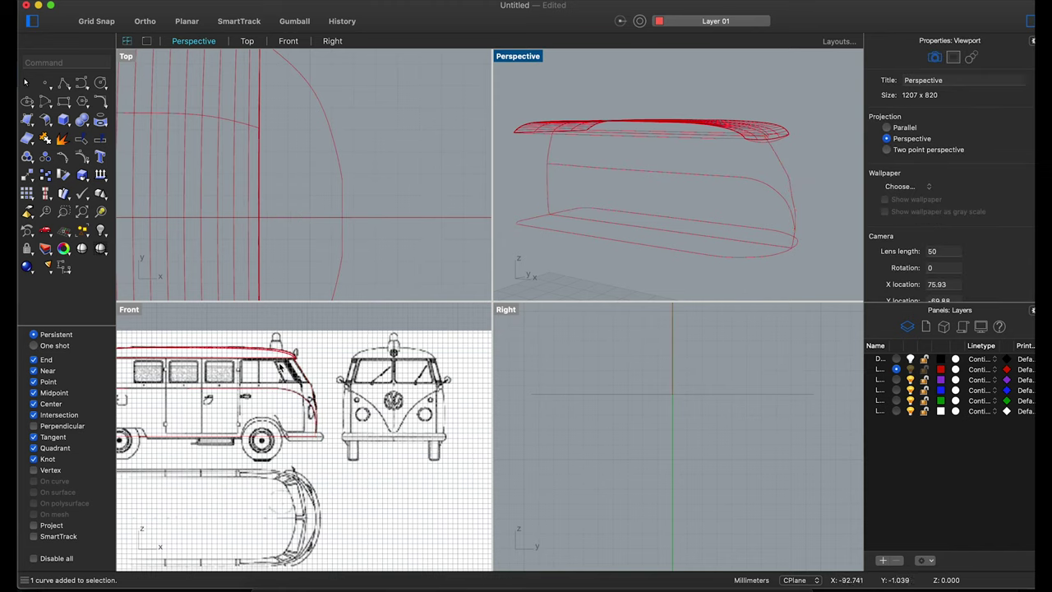
{"action": "double_click", "coordinate": [140, 316]}
{"action": "scroll", "coordinate": [765, 164], "scroll_direction": "up", "scroll_amount": 2}
{"action": "scroll", "coordinate": [638, 363], "scroll_direction": "up", "scroll_amount": 3}
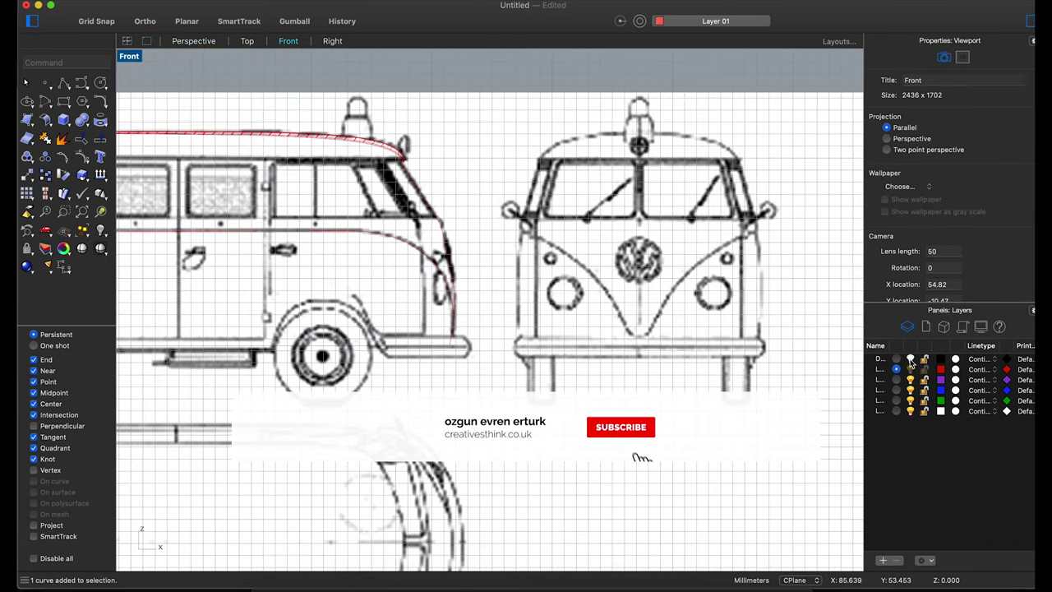
- Trace the front roof arc with a control point curve from above the roof light to the left corner
{"action": "left_click", "coordinate": [80, 85]}
{"action": "scroll", "coordinate": [634, 132], "scroll_direction": "up", "scroll_amount": 3}
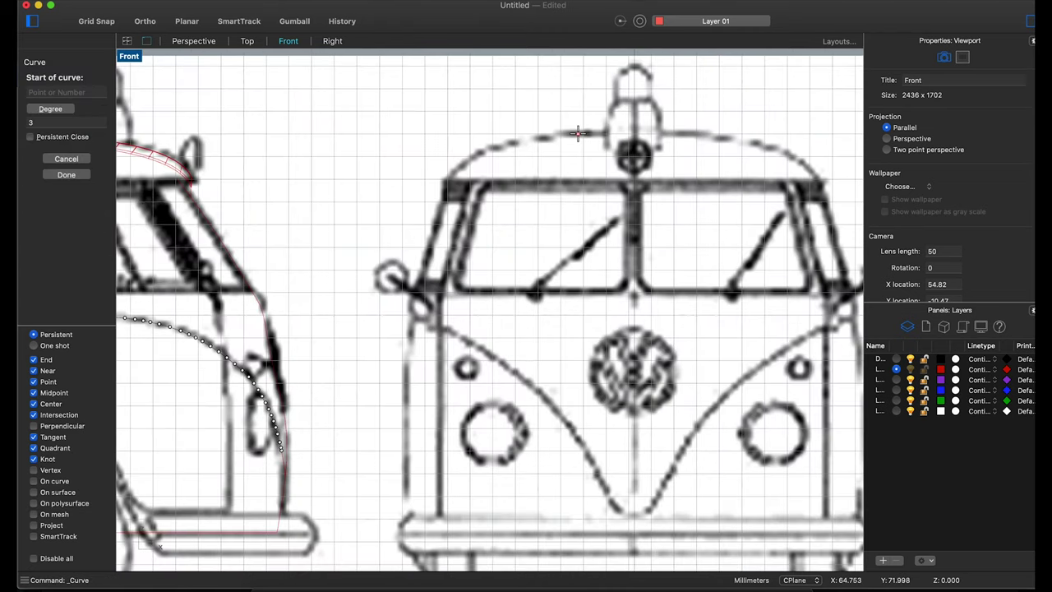
{"action": "right_click", "coordinate": [640, 127]}
{"action": "left_click", "coordinate": [657, 133]}
{"action": "left_click", "coordinate": [632, 133]}
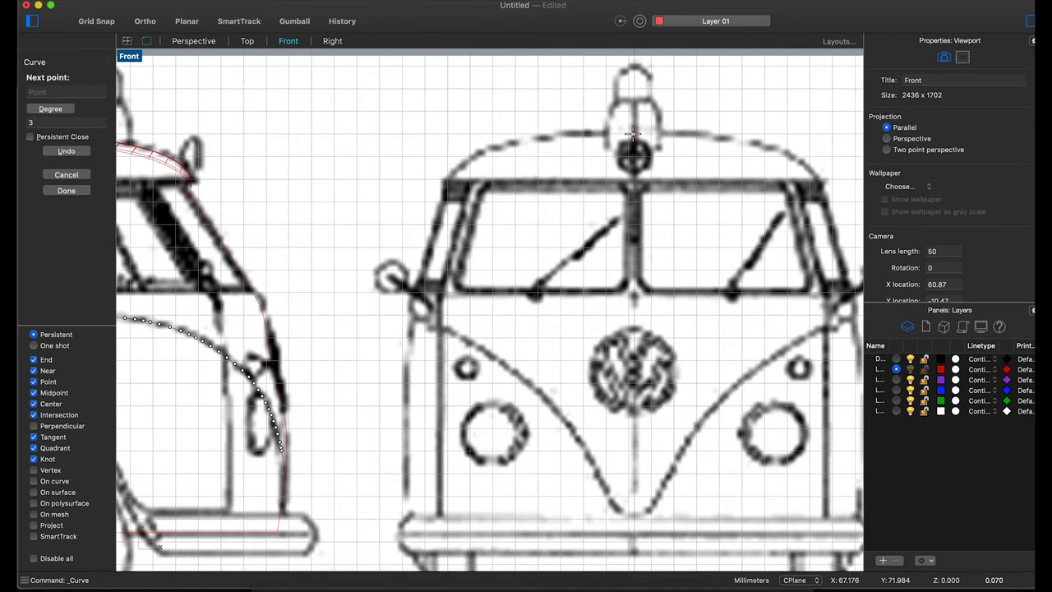
{"action": "left_click", "coordinate": [539, 136]}
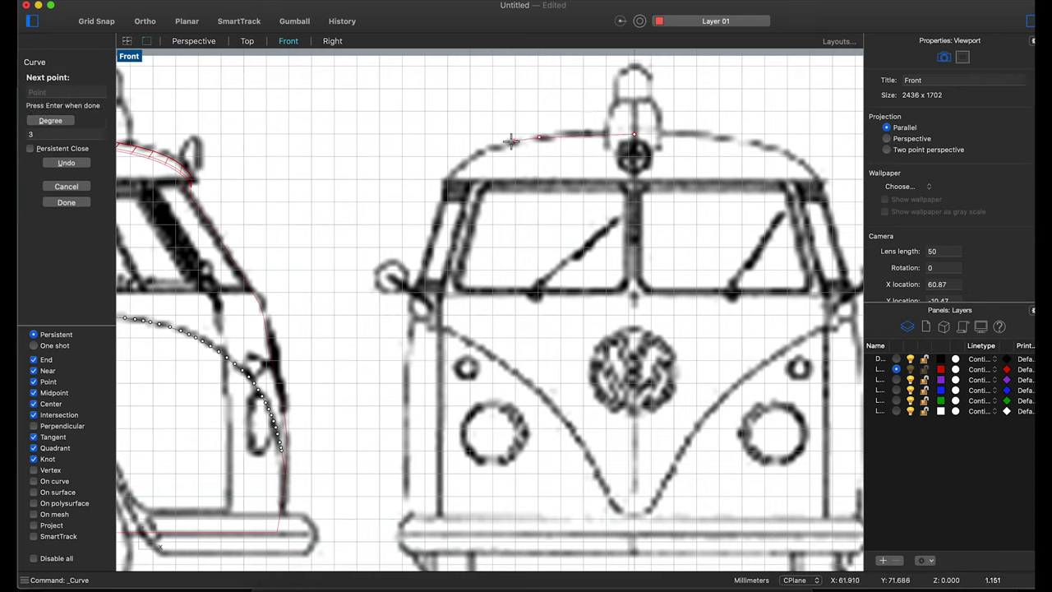
{"action": "left_click", "coordinate": [449, 173]}
{"action": "key", "text": "Return"}
- Trace the left side and the bottom bumper edge of the front outline as curves
{"action": "right_click", "coordinate": [444, 183]}
{"action": "left_click", "coordinate": [452, 188]}
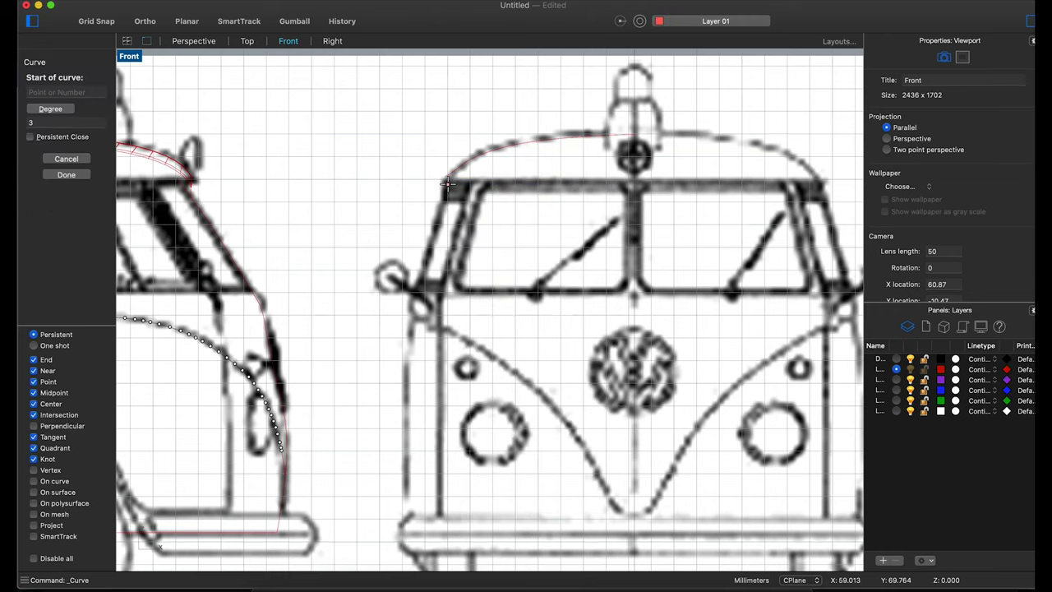
{"action": "left_click", "coordinate": [427, 247]}
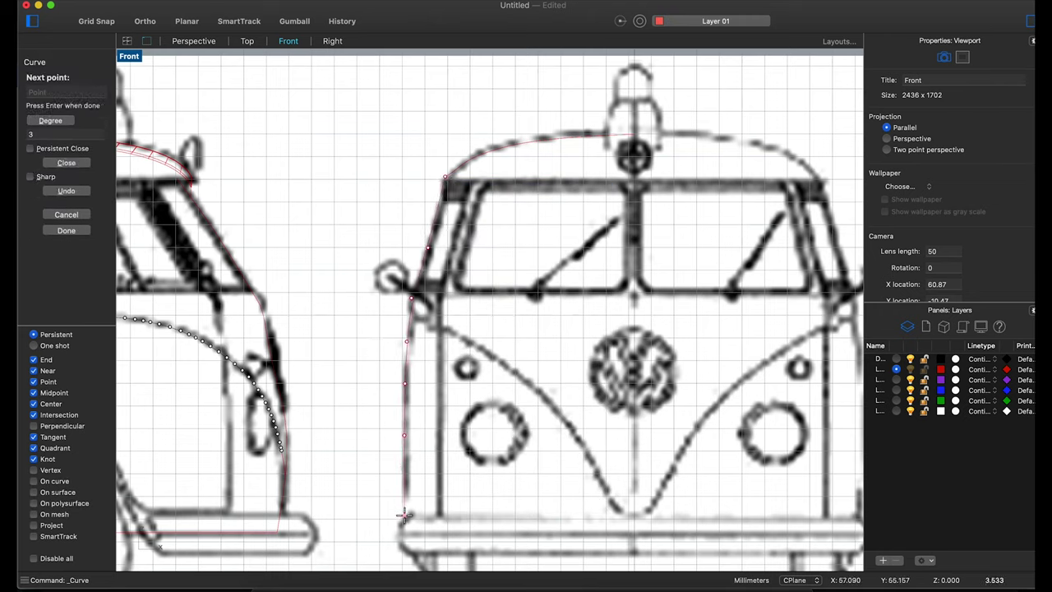
{"action": "key", "text": "Return"}
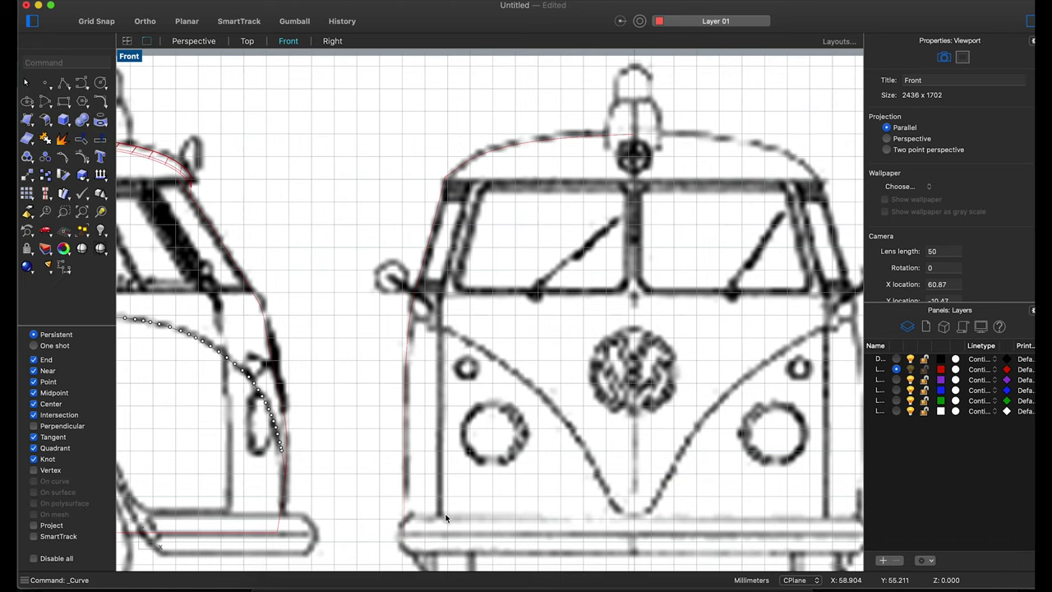
{"action": "scroll", "coordinate": [444, 502], "scroll_direction": "down", "scroll_amount": 3}
{"action": "scroll", "coordinate": [460, 469], "scroll_direction": "up", "scroll_amount": 3}
{"action": "right_click", "coordinate": [517, 271]}
{"action": "left_click", "coordinate": [515, 267]}
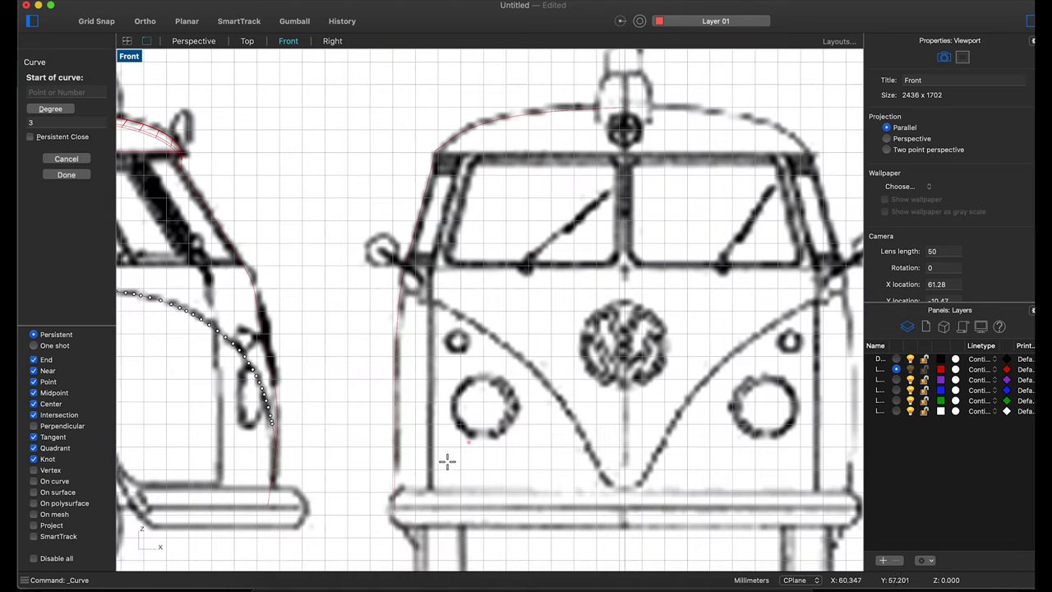
{"action": "key", "text": "Return"}
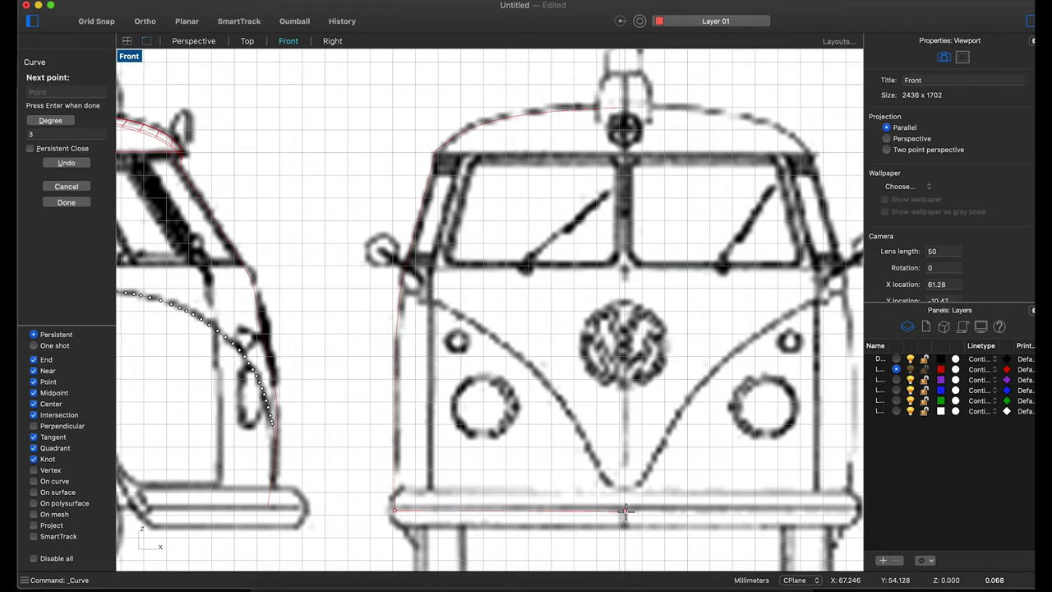
{"action": "scroll", "coordinate": [510, 370], "scroll_direction": "down", "scroll_amount": 2}
{"action": "scroll", "coordinate": [404, 340], "scroll_direction": "up", "scroll_amount": 6}
- Delete the small stray curve piece, leaving the curve endpoints unchanged
{"action": "left_click", "coordinate": [406, 337]}
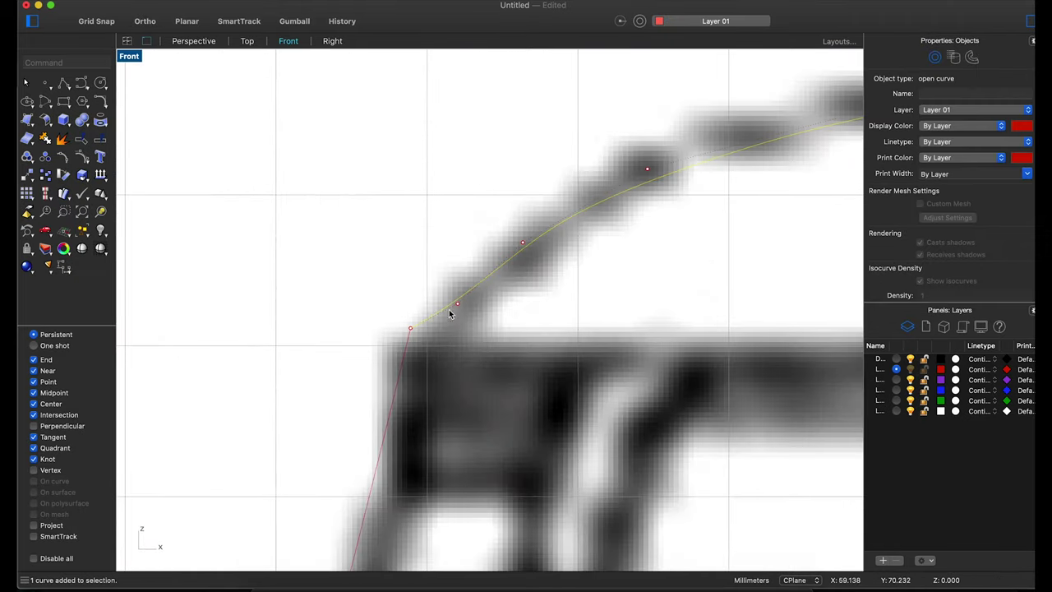
{"action": "key", "text": "Delete"}
{"action": "scroll", "coordinate": [575, 263], "scroll_direction": "down", "scroll_amount": 3}
{"action": "scroll", "coordinate": [637, 253], "scroll_direction": "up", "scroll_amount": 5}
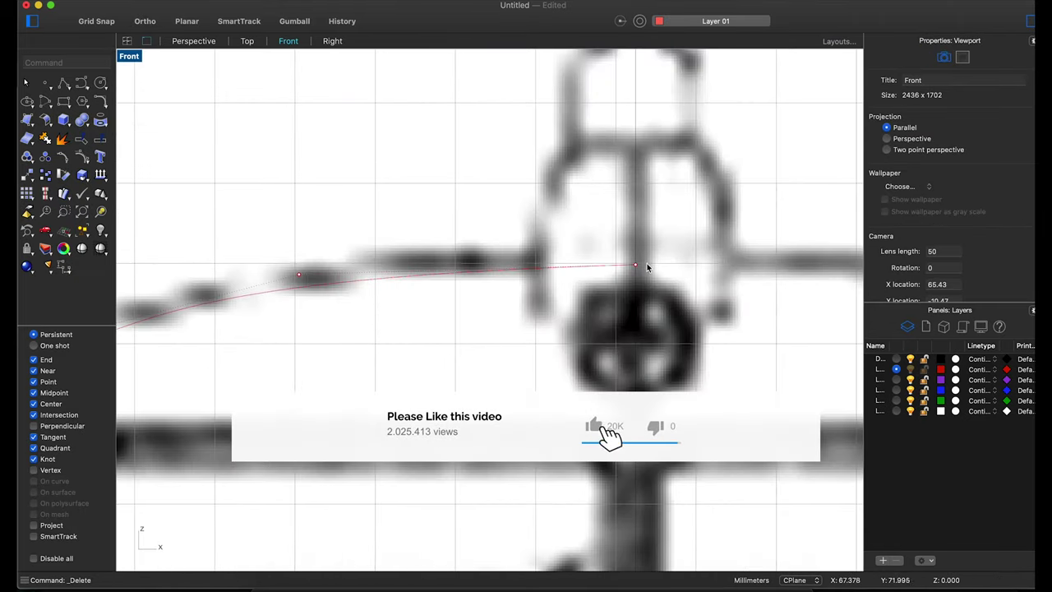
{"action": "scroll", "coordinate": [637, 254], "scroll_direction": "up", "scroll_amount": 2}
{"action": "mouse_move", "coordinate": [625, 265]}
{"action": "left_mouse_down"}
{"action": "mouse_move", "coordinate": [588, 265]}
{"action": "mouse_move", "coordinate": [618, 265]}
{"action": "mouse_move", "coordinate": [577, 231]}
{"action": "left_mouse_up"}
{"action": "key", "text": "ctrl+z"}
{"action": "scroll", "coordinate": [695, 261], "scroll_direction": "down", "scroll_amount": 5}
{"action": "left_click", "coordinate": [30, 178]}
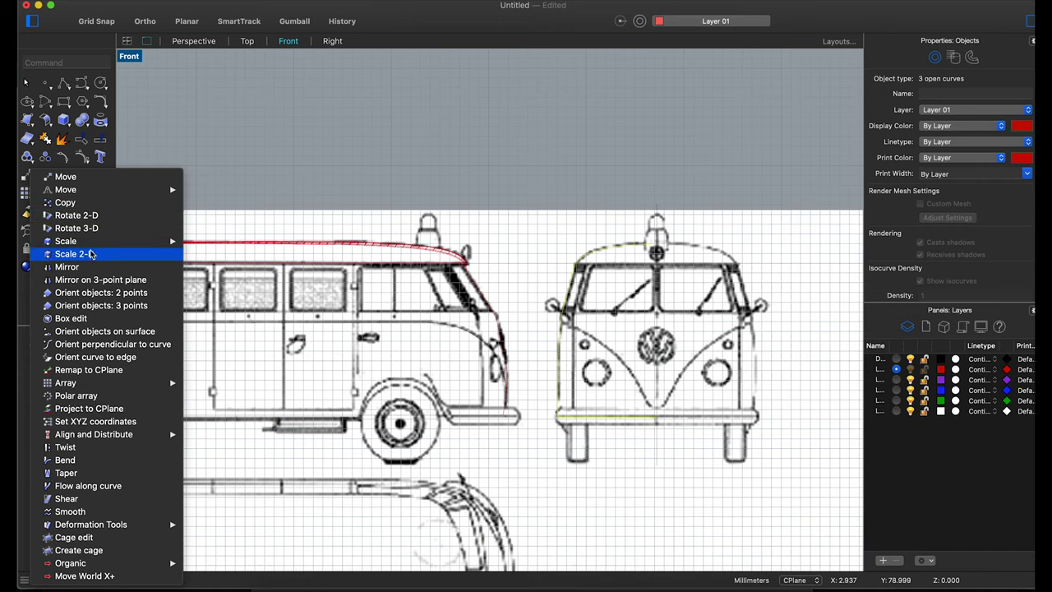
- Mirror the traced front curves, select the three outline curves, and show four viewports
{"action": "left_click", "coordinate": [58, 267]}
{"action": "left_click", "coordinate": [665, 240]}
{"action": "left_click", "coordinate": [685, 386]}
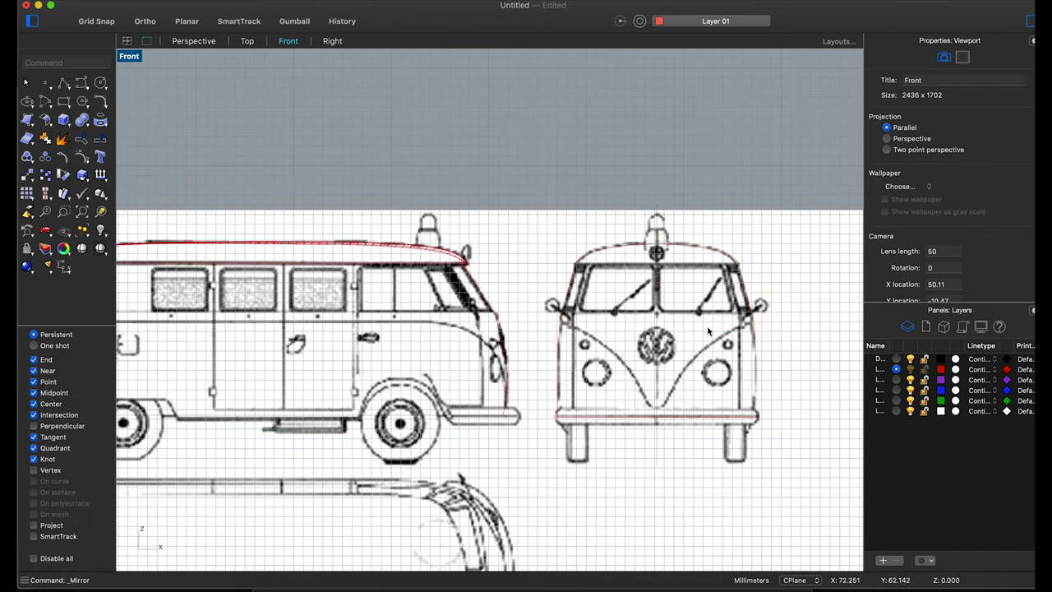
{"action": "left_click_drag", "start_coordinate": [699, 440], "coordinate": [699, 434]}
{"action": "left_click", "coordinate": [127, 40]}
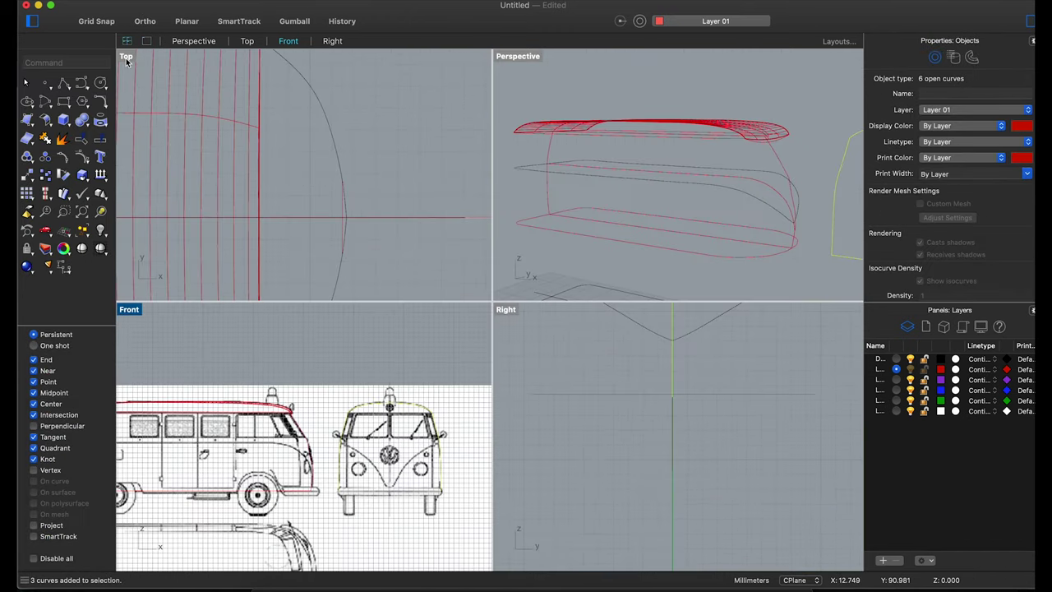
{"action": "scroll", "coordinate": [293, 201], "scroll_direction": "down", "scroll_amount": 3}
{"action": "scroll", "coordinate": [310, 206], "scroll_direction": "down", "scroll_amount": 3}
{"action": "scroll", "coordinate": [403, 206], "scroll_direction": "up", "scroll_amount": 2}
{"action": "scroll", "coordinate": [830, 223], "scroll_direction": "down", "scroll_amount": 3}
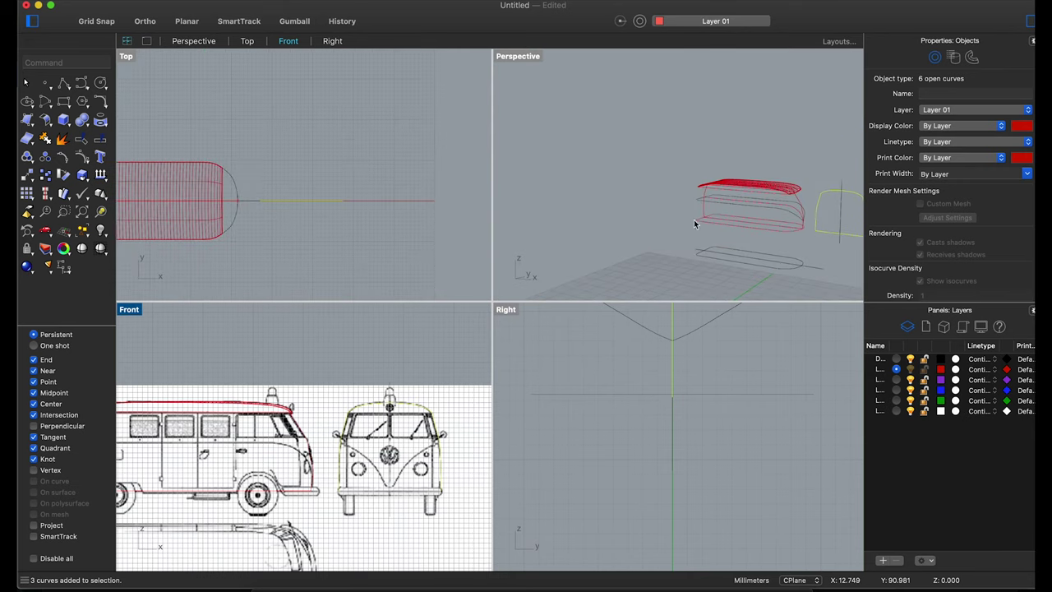
{"action": "scroll", "coordinate": [753, 240], "scroll_direction": "down", "scroll_amount": 2}
- Rotate the front outline curves -90° in Top view to stand upright, then start Crv2View
{"action": "left_click", "coordinate": [64, 176]}
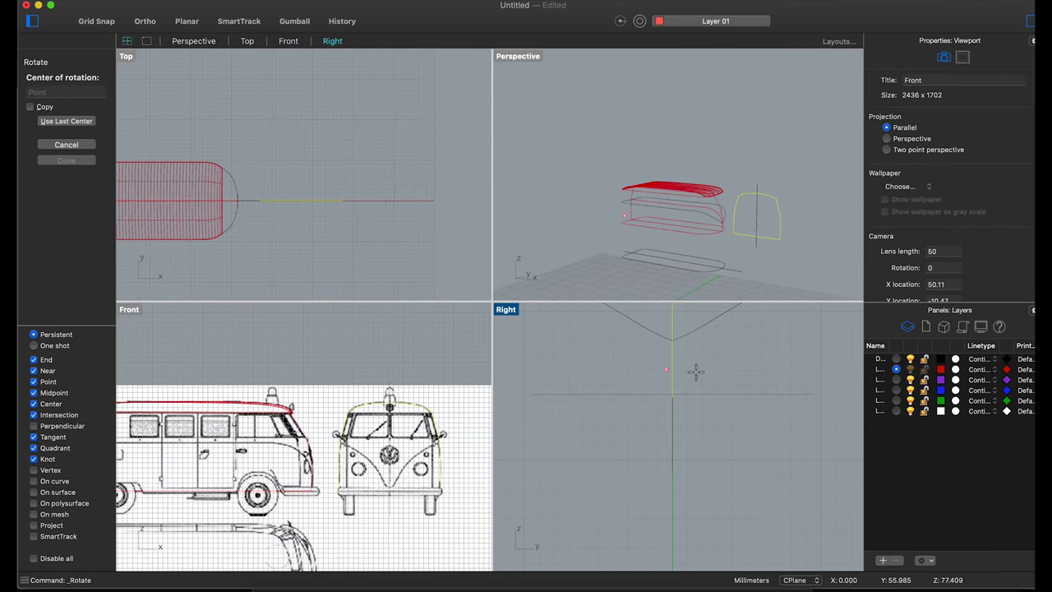
{"action": "scroll", "coordinate": [705, 279], "scroll_direction": "up", "scroll_amount": 4}
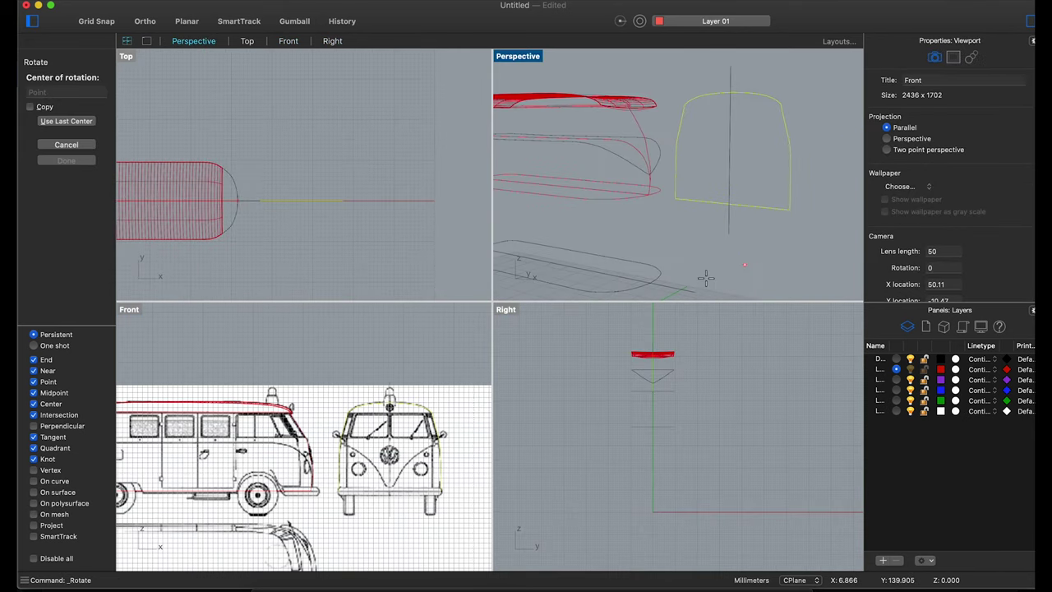
{"action": "left_click", "coordinate": [390, 516]}
{"action": "left_click", "coordinate": [344, 201]}
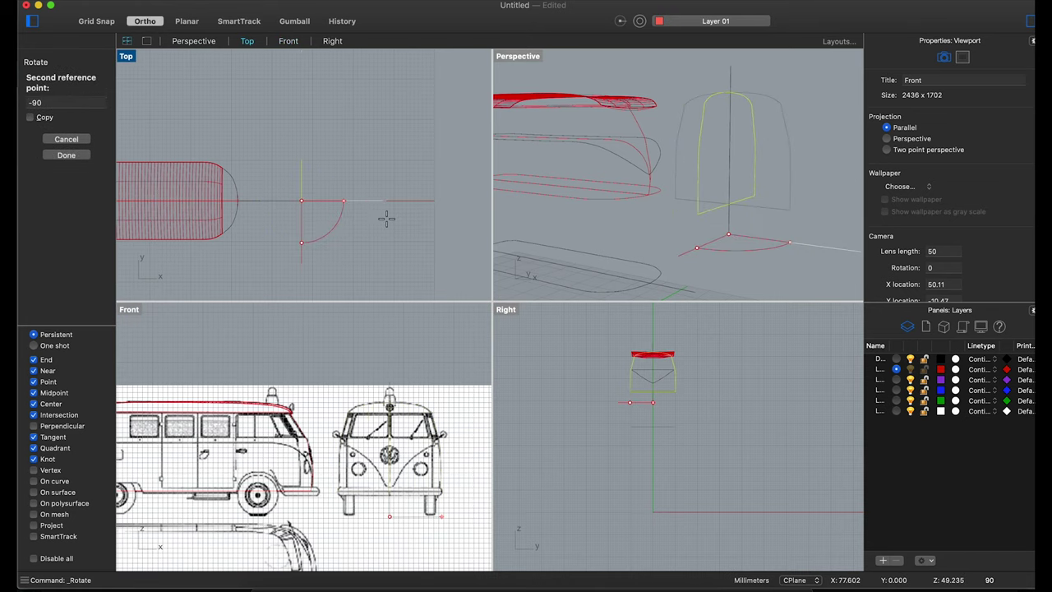
{"action": "left_click", "coordinate": [387, 217]}
{"action": "left_click", "coordinate": [775, 199]}
{"action": "mouse_move", "coordinate": [775, 200]}
{"action": "right_mouse_down"}
{"action": "mouse_move", "coordinate": [712, 202]}
{"action": "mouse_move", "coordinate": [750, 201]}
{"action": "mouse_move", "coordinate": [727, 241]}
{"action": "mouse_move", "coordinate": [719, 183]}
{"action": "mouse_move", "coordinate": [670, 174]}
{"action": "right_mouse_up"}
{"action": "type", "text": "crv2view"}
{"action": "key", "text": "Return"}
- Redo the Crv2View combination, choosing the intended curves among the overlapping ones
{"action": "left_click", "coordinate": [648, 152]}
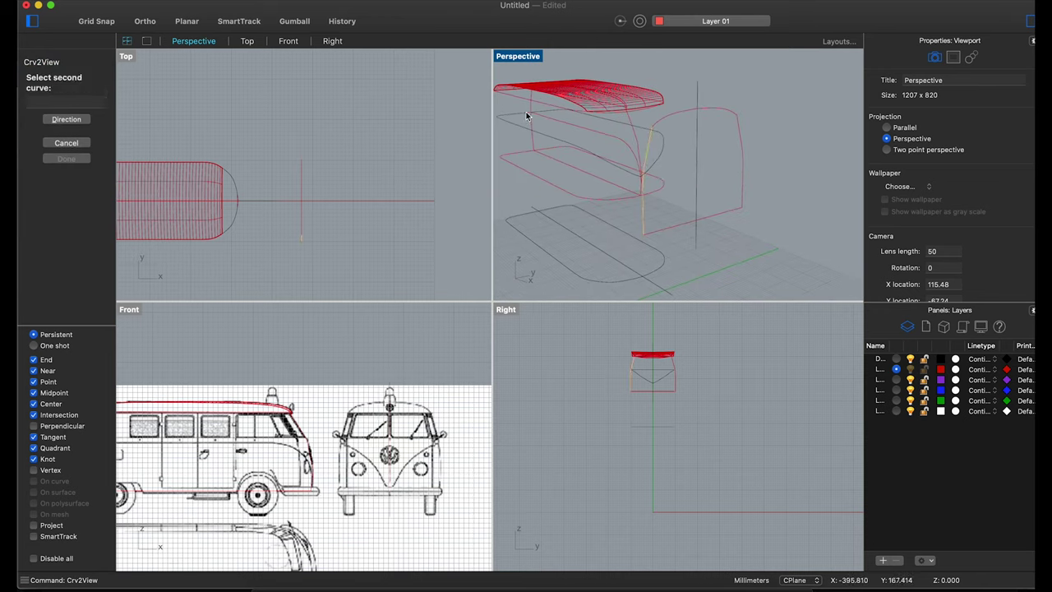
{"action": "key", "text": "Escape"}
{"action": "right_click_drag", "start_coordinate": [564, 129], "coordinate": [571, 134]}
{"action": "right_click", "coordinate": [621, 110]}
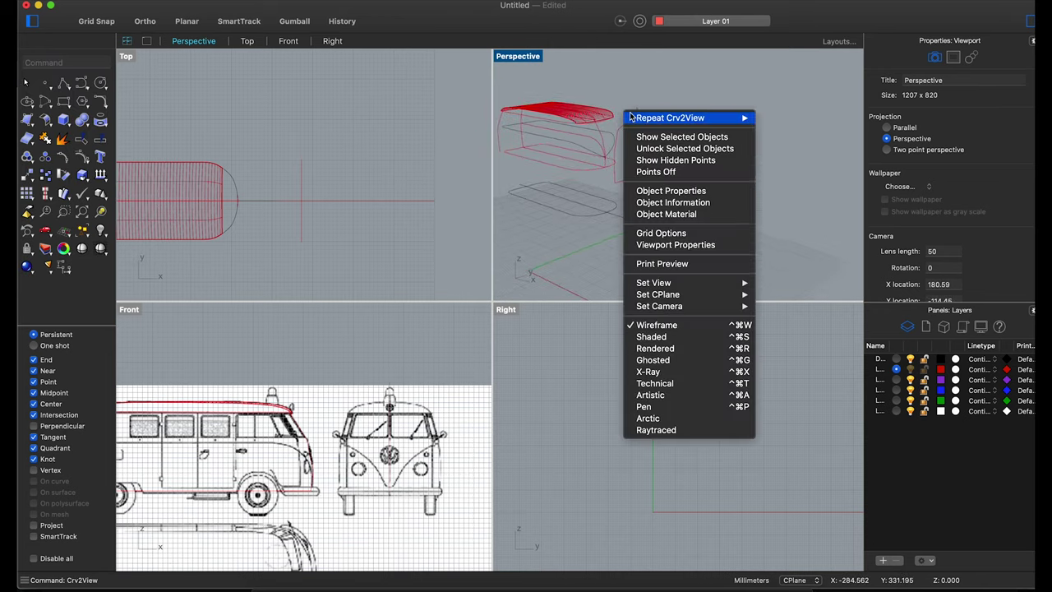
{"action": "left_click", "coordinate": [636, 116]}
{"action": "left_click", "coordinate": [622, 137]}
{"action": "left_click", "coordinate": [643, 148]}
{"action": "scroll", "coordinate": [625, 140], "scroll_direction": "up", "scroll_amount": 2}
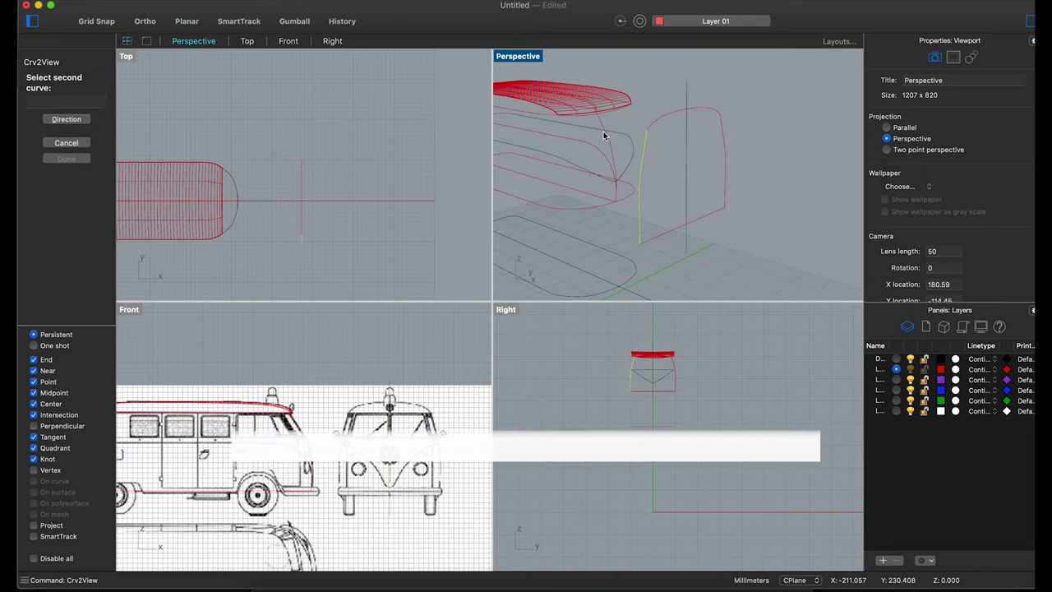
{"action": "left_click", "coordinate": [625, 125]}
{"action": "mouse_move", "coordinate": [625, 125]}
{"action": "right_mouse_down"}
{"action": "mouse_move", "coordinate": [630, 160]}
{"action": "mouse_move", "coordinate": [538, 166]}
{"action": "mouse_move", "coordinate": [623, 180]}
{"action": "right_mouse_up"}
- Delete a stray curve and undo it, then select the seven small front-outline curves
{"action": "left_click", "coordinate": [623, 180]}
{"action": "key", "text": "Delete"}
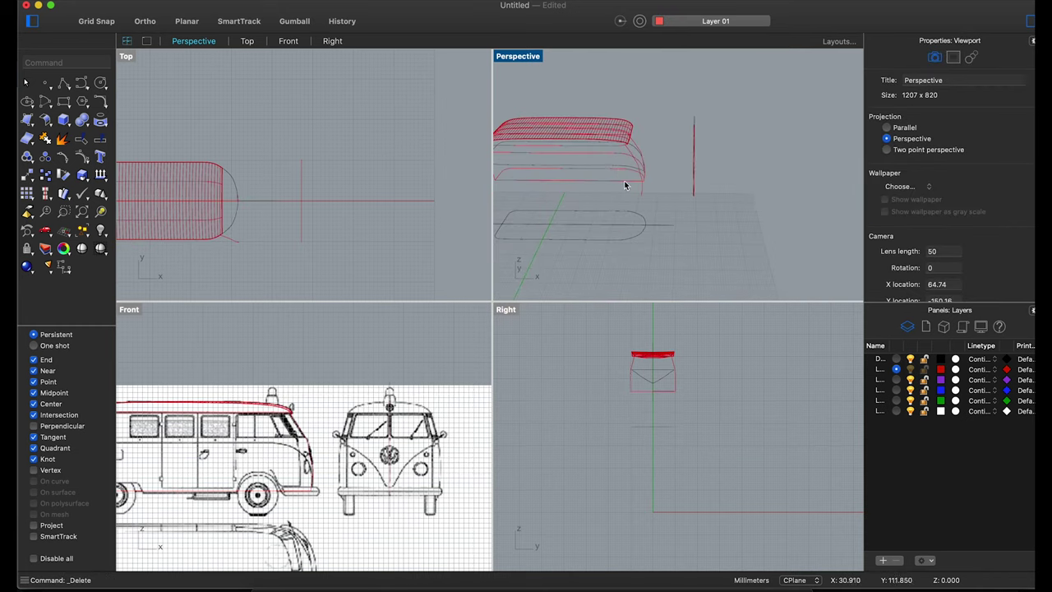
{"action": "scroll", "coordinate": [625, 178], "scroll_direction": "up", "scroll_amount": 1}
{"action": "key", "text": "super+z"}
{"action": "scroll", "coordinate": [734, 208], "scroll_direction": "down", "scroll_amount": 3}
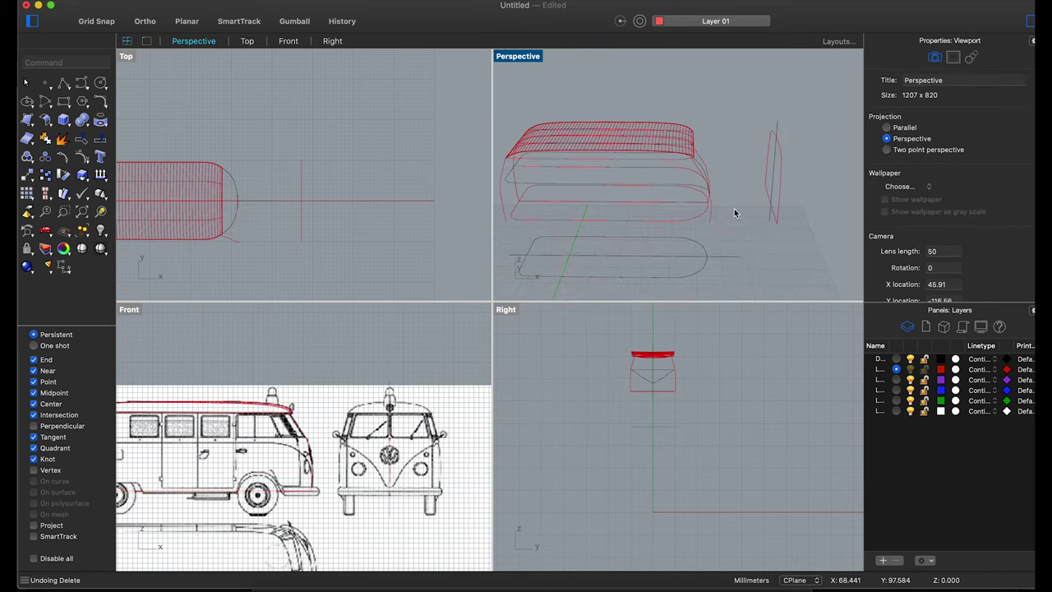
{"action": "left_click_drag", "start_coordinate": [777, 147], "coordinate": [757, 215]}
{"action": "right_click", "coordinate": [923, 369]}
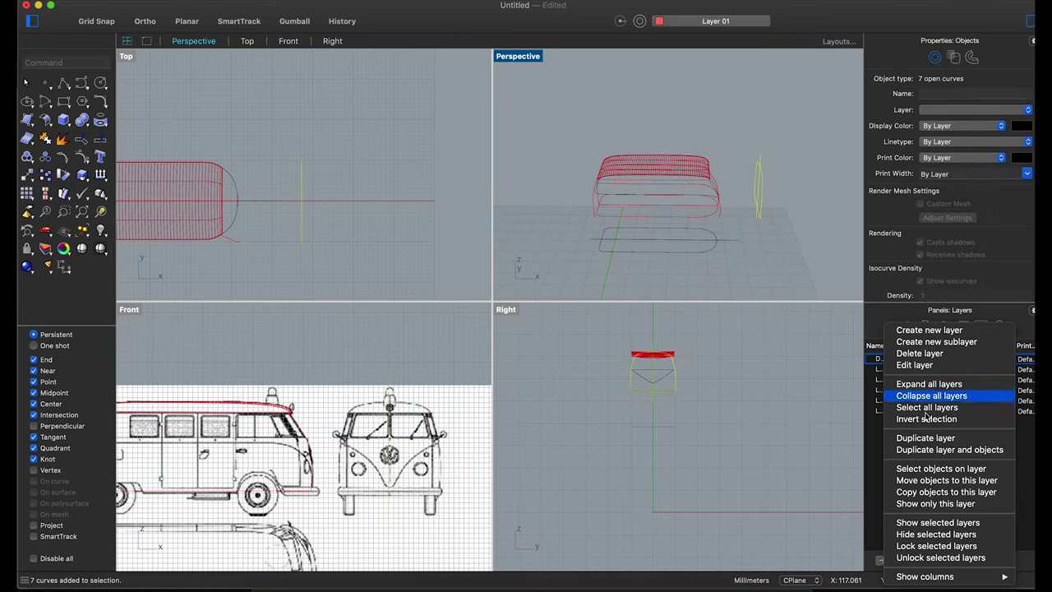
- Hide the Default layer holding the seven front-outline curves
{"action": "left_click", "coordinate": [945, 491]}
{"action": "left_click", "coordinate": [910, 359]}
{"action": "mouse_move", "coordinate": [721, 214]}
{"action": "right_mouse_down"}
{"action": "mouse_move", "coordinate": [622, 211]}
{"action": "mouse_move", "coordinate": [702, 186]}
{"action": "mouse_move", "coordinate": [748, 218]}
{"action": "mouse_move", "coordinate": [666, 211]}
{"action": "right_mouse_up"}
- Mirror the front corner curve across the centre line in Top view
{"action": "left_click", "coordinate": [624, 210]}
{"action": "scroll", "coordinate": [224, 199], "scroll_direction": "up", "scroll_amount": 3}
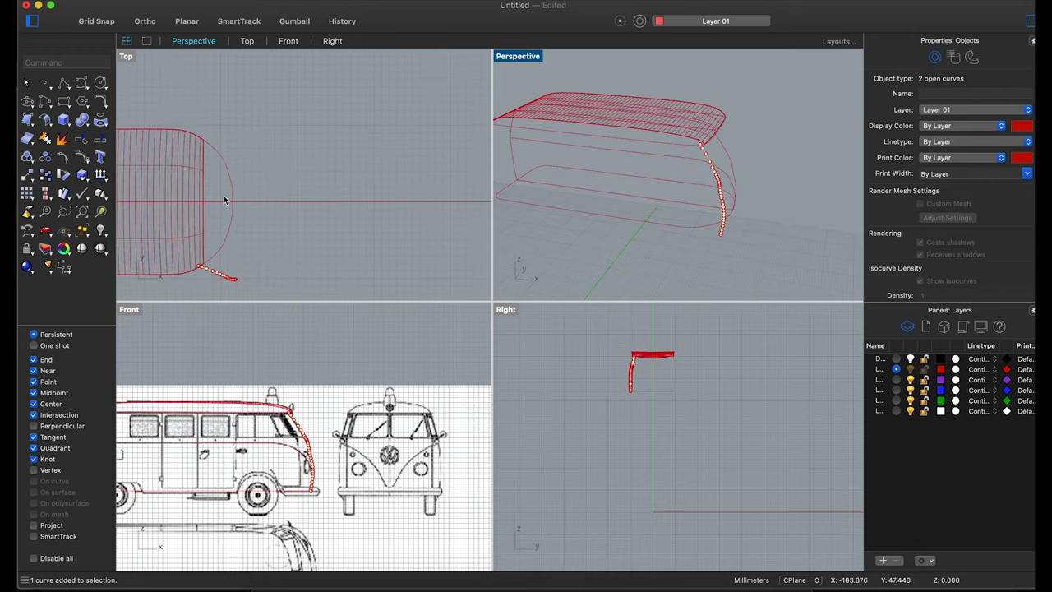
{"action": "left_click", "coordinate": [30, 179]}
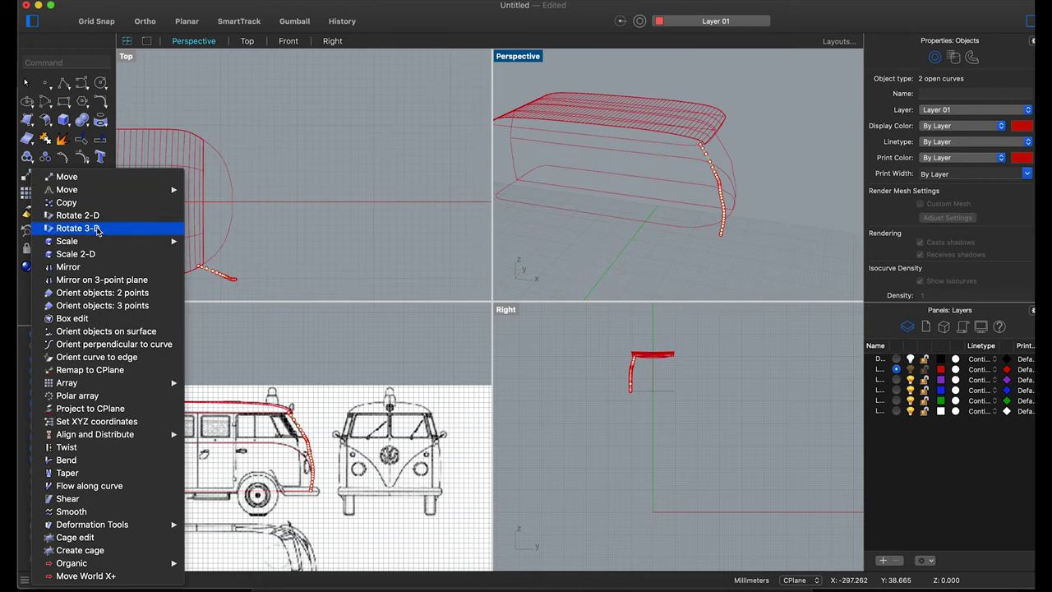
{"action": "left_click", "coordinate": [71, 266]}
{"action": "left_click", "coordinate": [235, 202]}
{"action": "left_click", "coordinate": [272, 206]}
{"action": "key", "text": "Escape"}
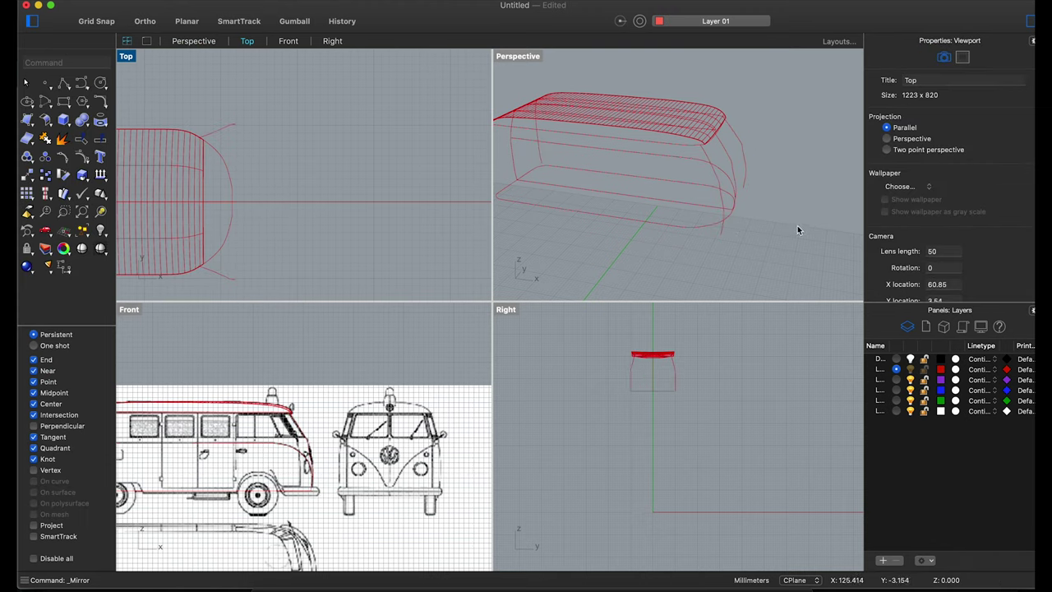
{"action": "mouse_move", "coordinate": [798, 231]}
{"action": "right_mouse_down"}
{"action": "mouse_move", "coordinate": [599, 192]}
{"action": "mouse_move", "coordinate": [564, 242]}
{"action": "mouse_move", "coordinate": [699, 195]}
{"action": "mouse_move", "coordinate": [680, 222]}
{"action": "right_mouse_up"}
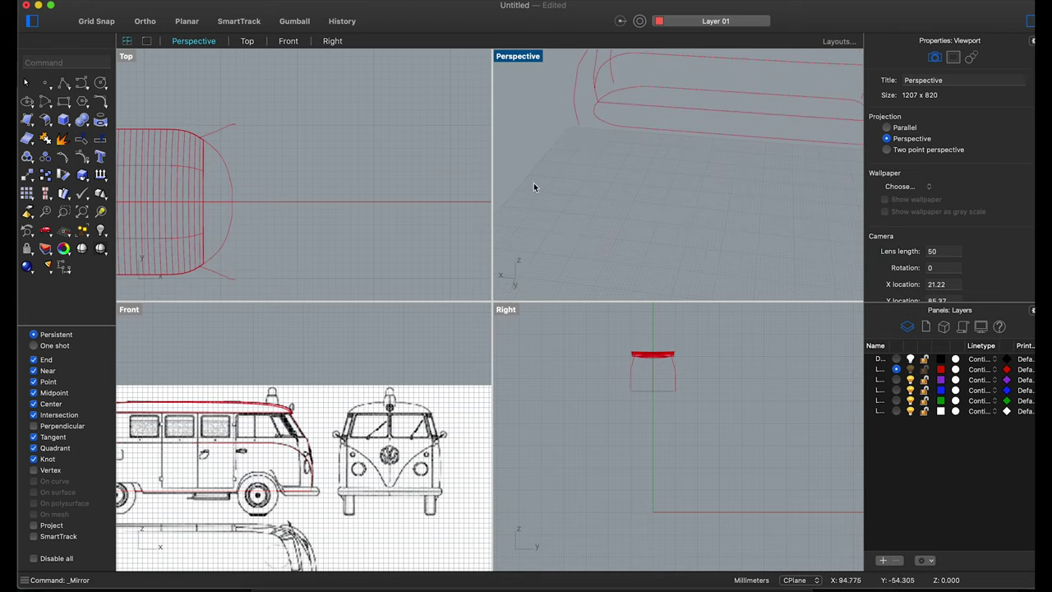
{"action": "mouse_move", "coordinate": [534, 188]}
{"action": "right_mouse_down"}
{"action": "mouse_move", "coordinate": [585, 159]}
{"action": "mouse_move", "coordinate": [655, 165]}
{"action": "mouse_move", "coordinate": [587, 203]}
{"action": "mouse_move", "coordinate": [641, 180]}
{"action": "mouse_move", "coordinate": [612, 215]}
{"action": "mouse_move", "coordinate": [616, 205]}
{"action": "mouse_move", "coordinate": [554, 210]}
{"action": "right_mouse_up"}
{"action": "left_click", "coordinate": [64, 83]}
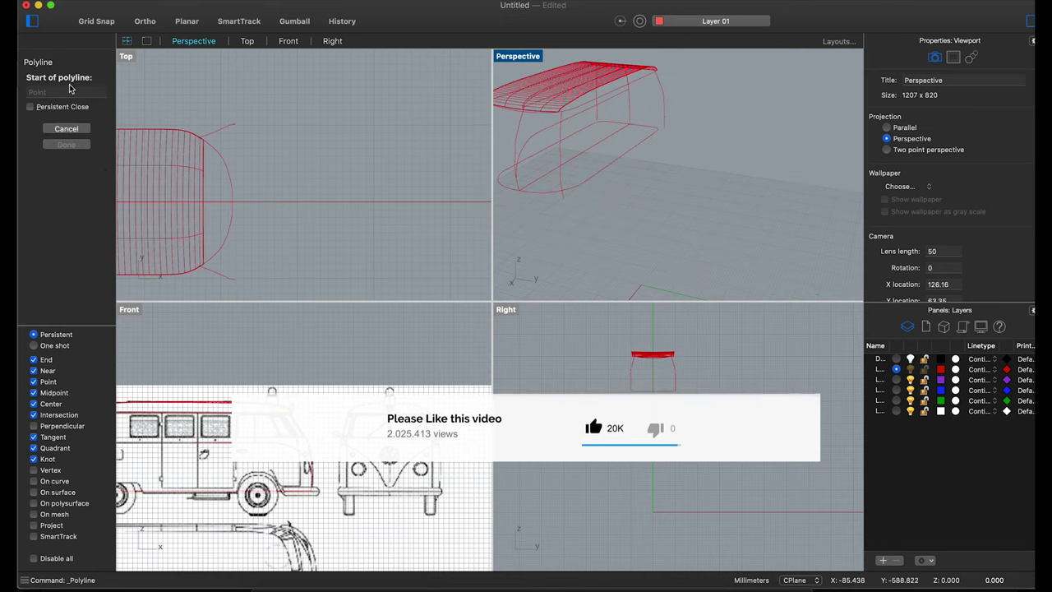
- Draw a straight polyline along one lower edge and adjust its position in Top view
{"action": "left_click", "coordinate": [563, 200]}
{"action": "scroll", "coordinate": [383, 168], "scroll_direction": "down", "scroll_amount": 3}
{"action": "scroll", "coordinate": [242, 148], "scroll_direction": "up", "scroll_amount": 4}
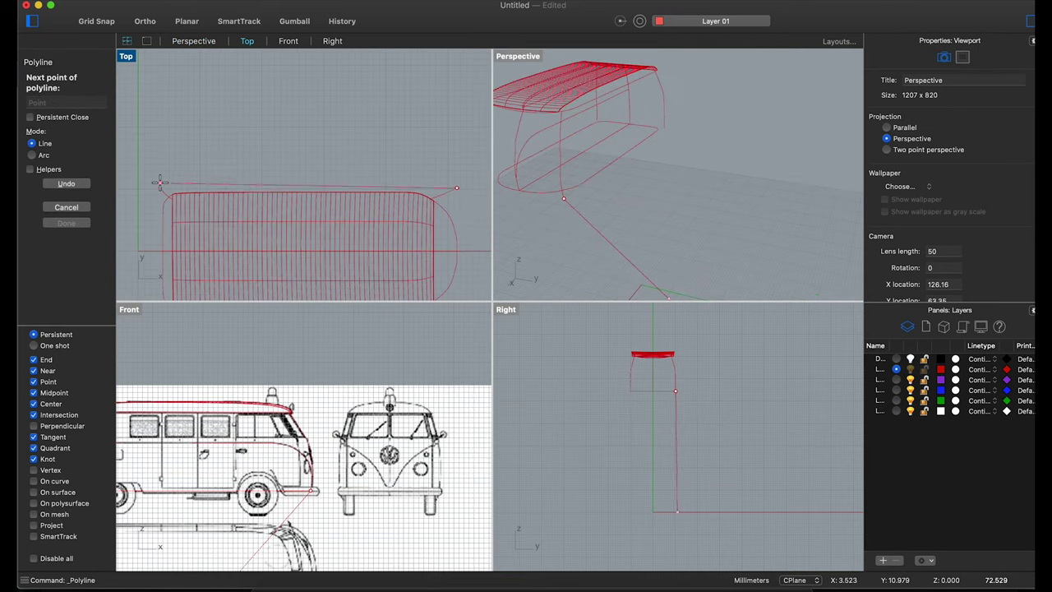
{"action": "scroll", "coordinate": [160, 182], "scroll_direction": "up", "scroll_amount": 2}
{"action": "left_click", "coordinate": [168, 191]}
{"action": "key", "text": "Return"}
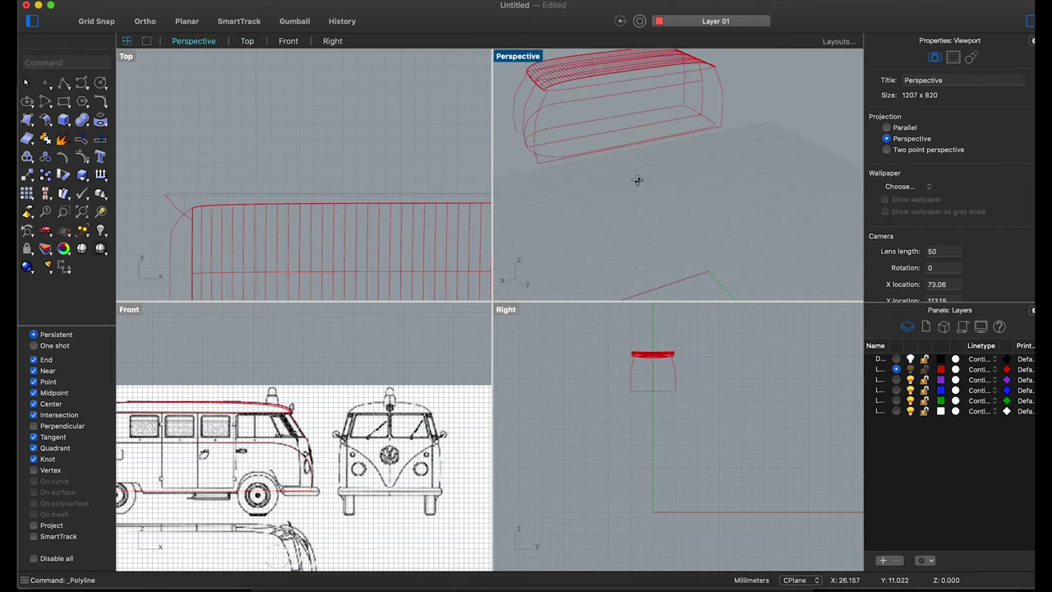
{"action": "right_click_drag", "start_coordinate": [634, 176], "coordinate": [453, 171]}
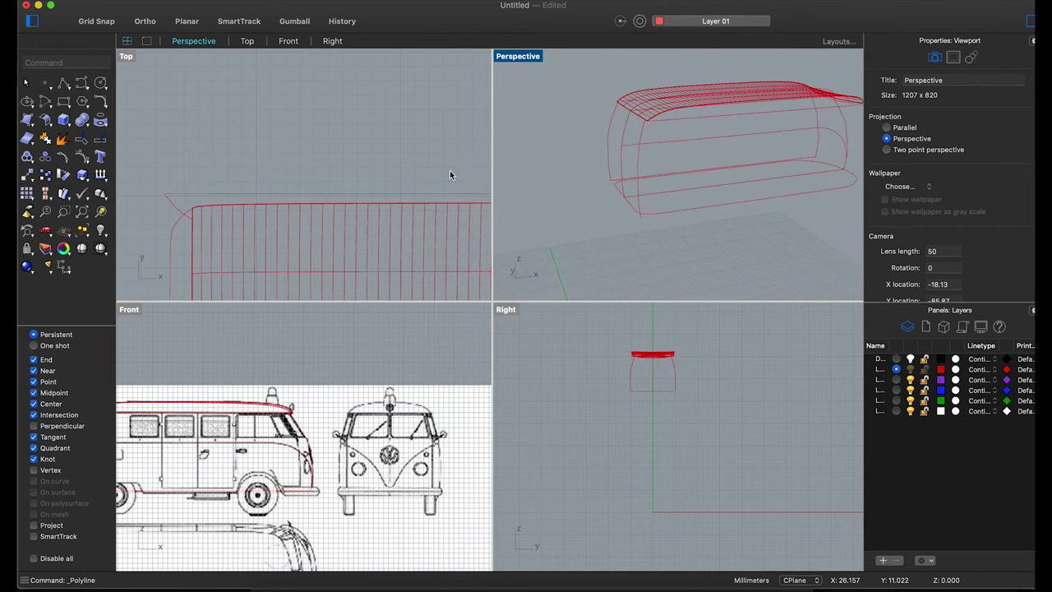
{"action": "left_click", "coordinate": [622, 194]}
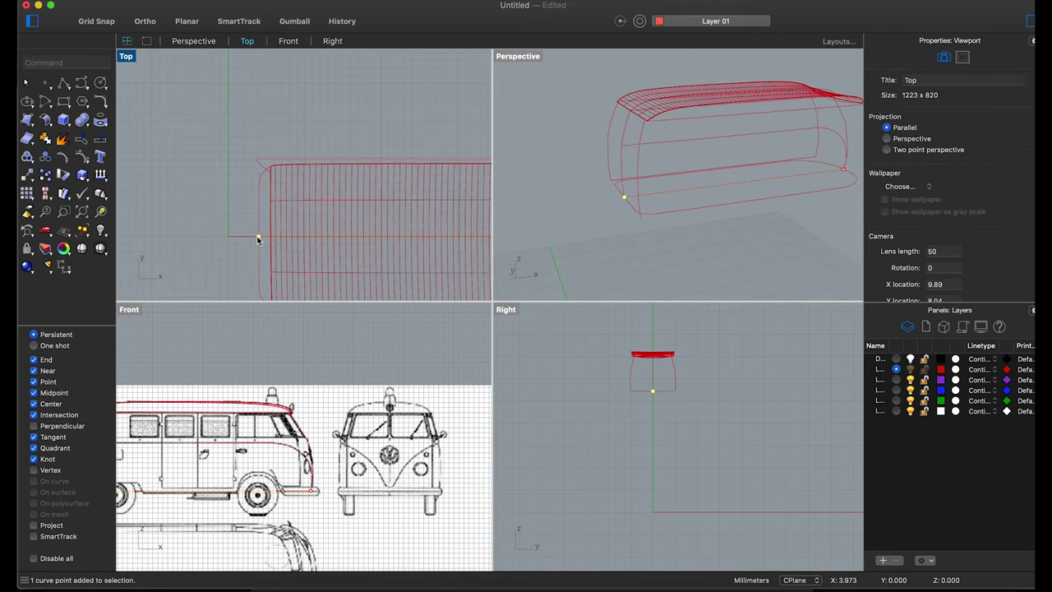
{"action": "mouse_move", "coordinate": [258, 238]}
{"action": "left_mouse_down"}
{"action": "mouse_move", "coordinate": [208, 236]}
{"action": "mouse_move", "coordinate": [306, 224]}
{"action": "mouse_move", "coordinate": [283, 205]}
{"action": "left_mouse_up"}
{"action": "mouse_move", "coordinate": [625, 215]}
{"action": "right_mouse_down"}
{"action": "mouse_move", "coordinate": [646, 206]}
{"action": "mouse_move", "coordinate": [559, 236]}
{"action": "right_mouse_up"}
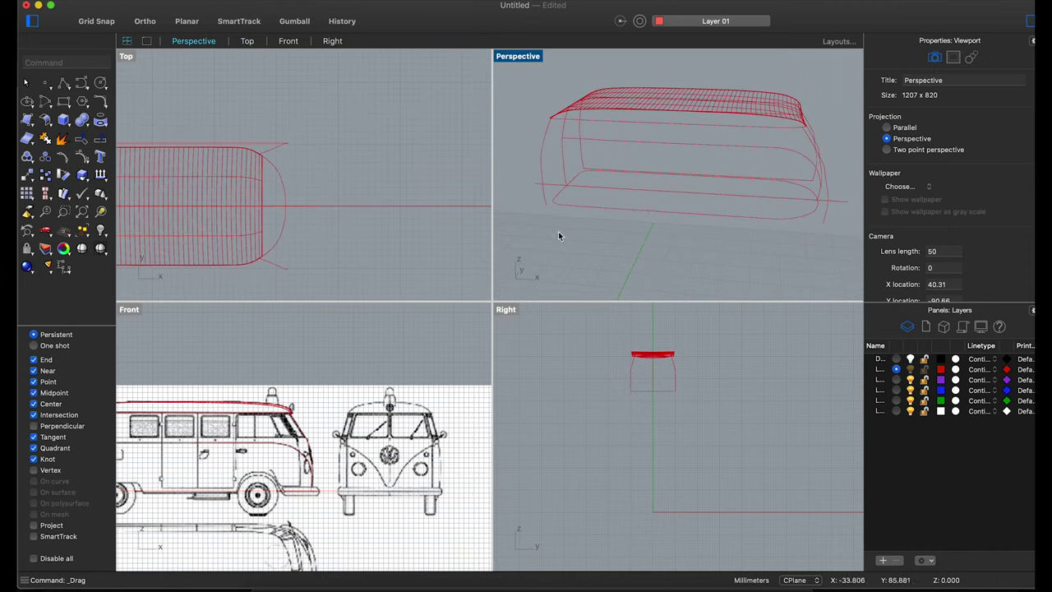
- Draw a second polyline from the van's left corner along the lower edge
{"action": "right_click", "coordinate": [559, 236]}
{"action": "left_click", "coordinate": [566, 234]}
{"action": "left_click", "coordinate": [545, 205]}
{"action": "left_click", "coordinate": [822, 222]}
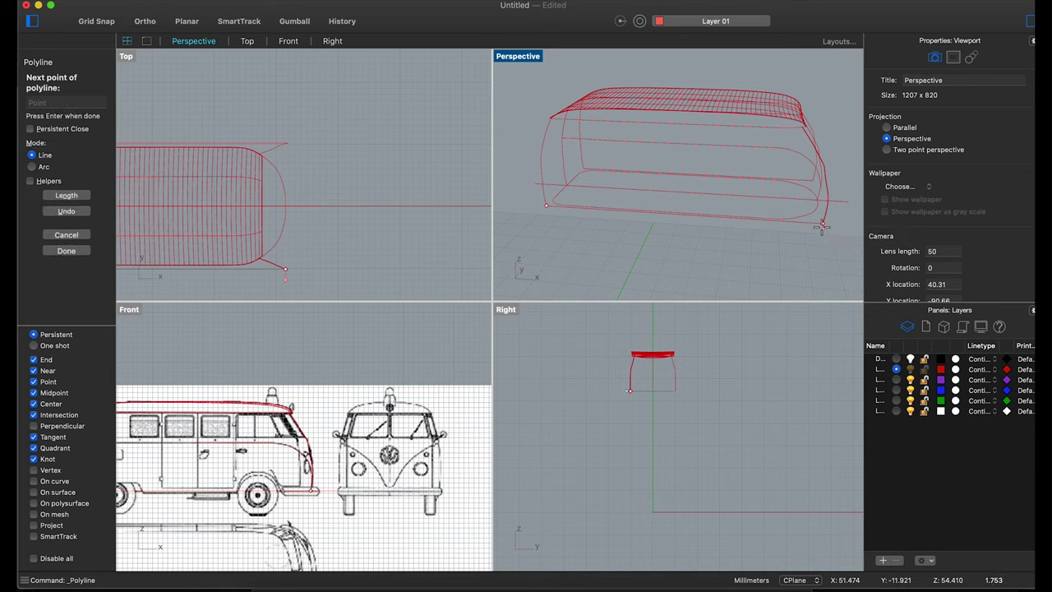
{"action": "key", "text": "Return"}
{"action": "right_click_drag", "start_coordinate": [822, 227], "coordinate": [647, 239]}
- Round the first lower front corner with a start-end-point arc
{"action": "left_click", "coordinate": [52, 105]}
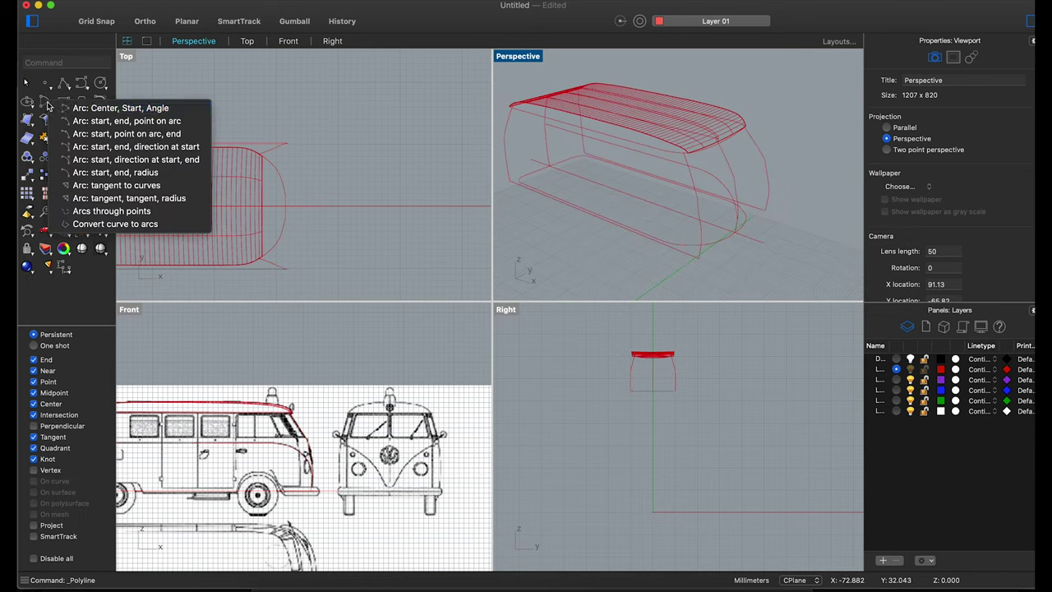
{"action": "left_click", "coordinate": [141, 122]}
{"action": "left_click", "coordinate": [766, 214]}
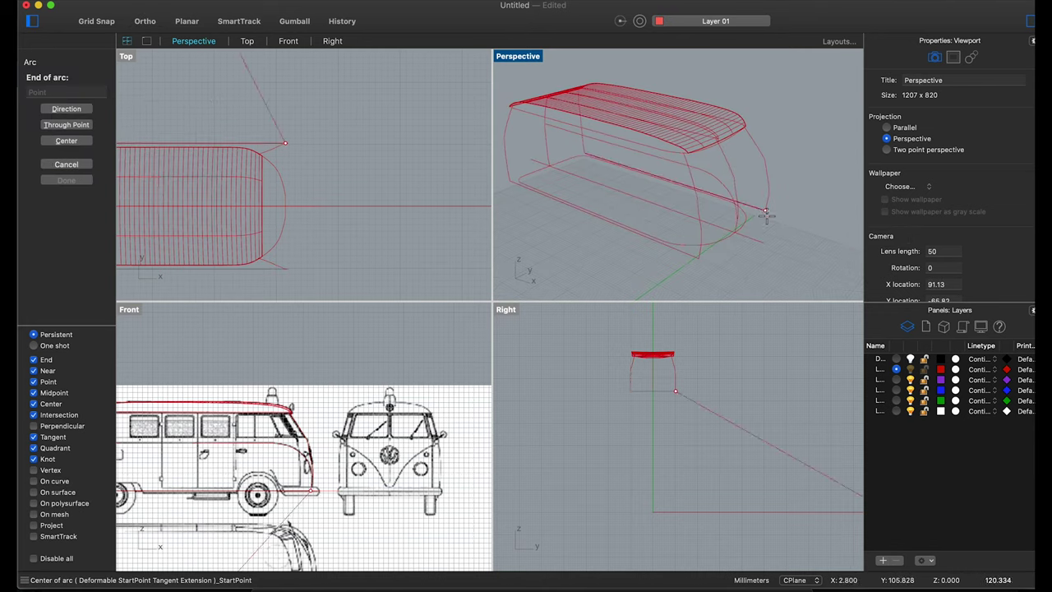
{"action": "left_click", "coordinate": [698, 258]}
{"action": "left_click", "coordinate": [752, 237]}
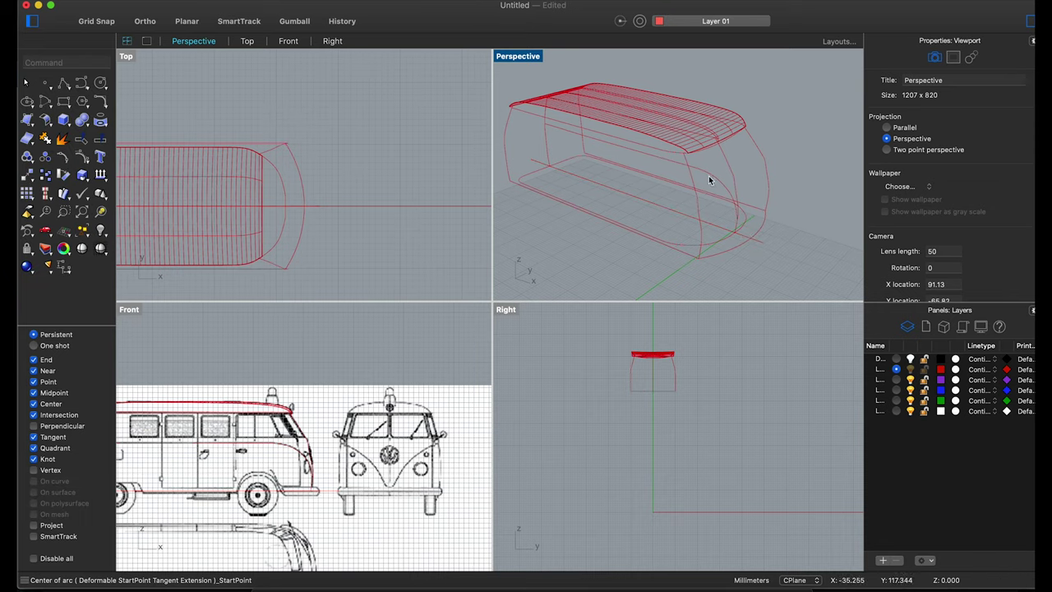
{"action": "right_click_drag", "start_coordinate": [710, 180], "coordinate": [641, 203]}
- Round the other lower front corner with a second three-point arc
{"action": "right_click", "coordinate": [640, 203]}
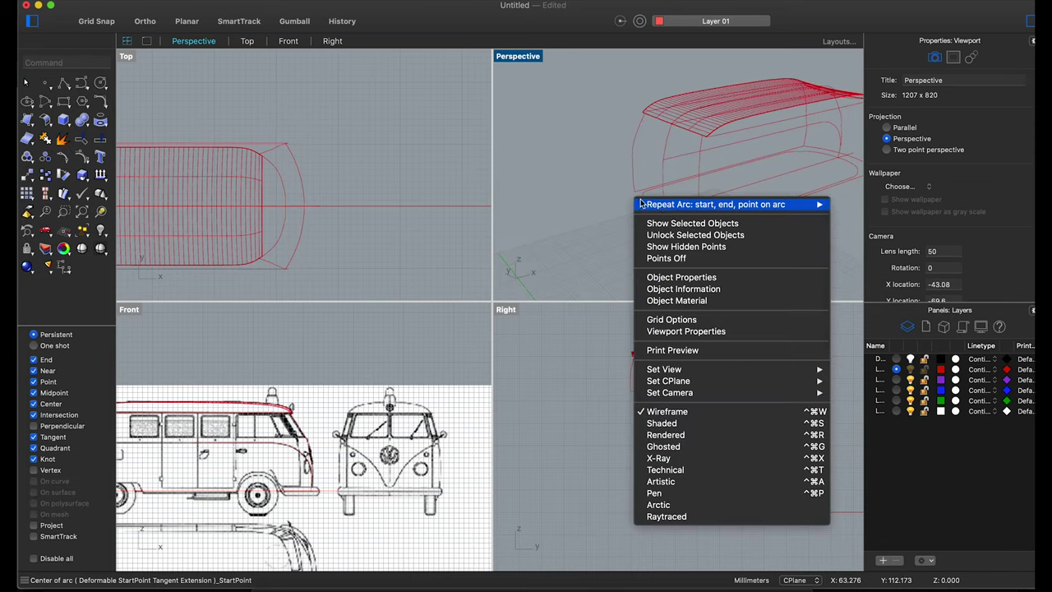
{"action": "left_click", "coordinate": [640, 204]}
{"action": "left_click", "coordinate": [635, 191]}
{"action": "left_click", "coordinate": [700, 232]}
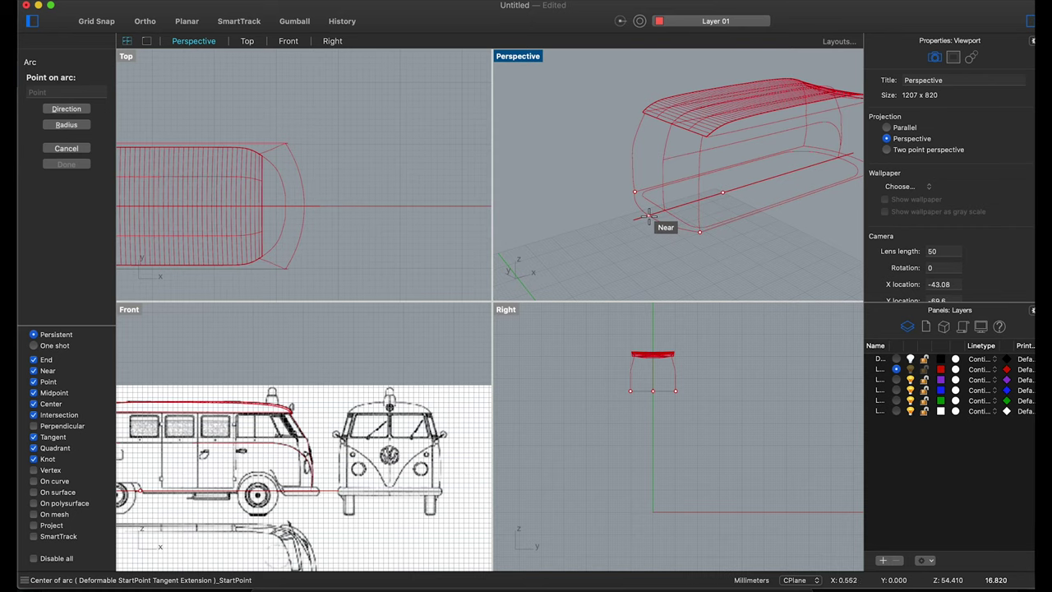
{"action": "left_click", "coordinate": [649, 215]}
- Hide the bottom outline curves using the Layers panel actions list
{"action": "left_click", "coordinate": [673, 219]}
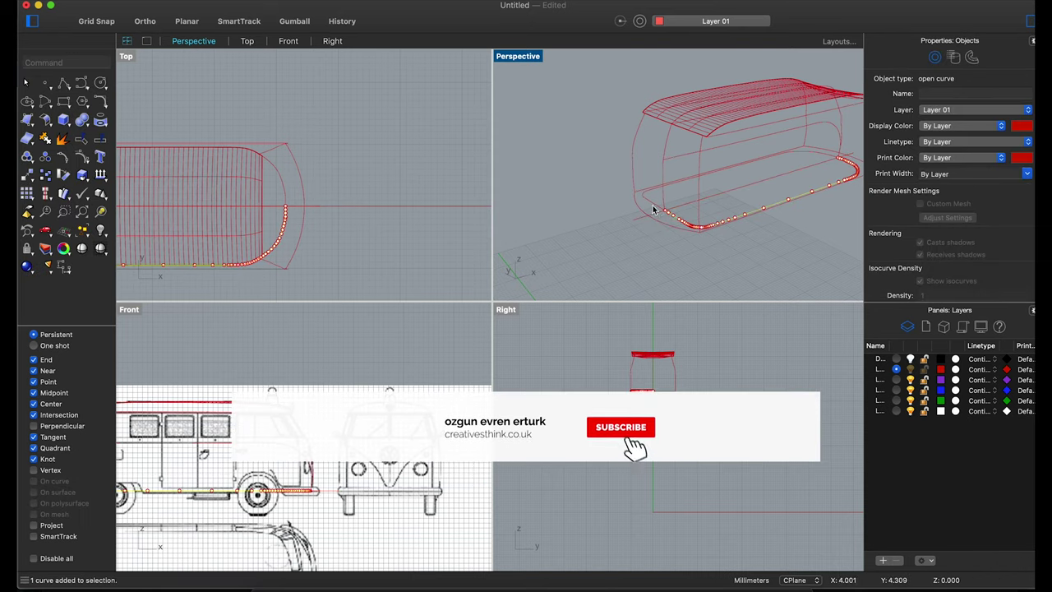
{"action": "right_click", "coordinate": [881, 360]}
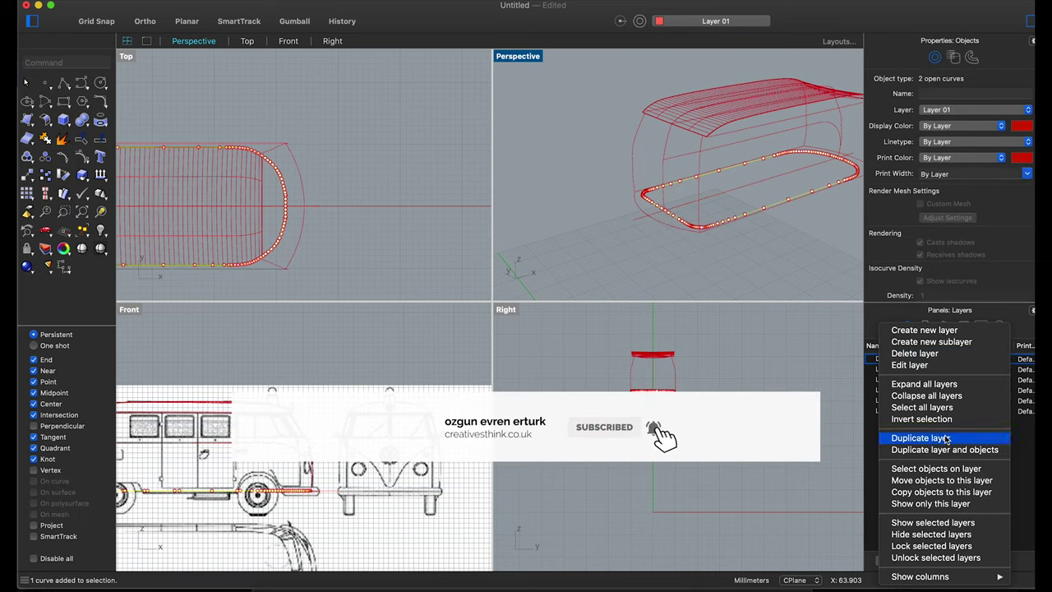
{"action": "left_click", "coordinate": [754, 267]}
{"action": "mouse_move", "coordinate": [755, 266]}
{"action": "right_mouse_down"}
{"action": "mouse_move", "coordinate": [740, 235]}
{"action": "mouse_move", "coordinate": [672, 221]}
{"action": "right_mouse_up"}
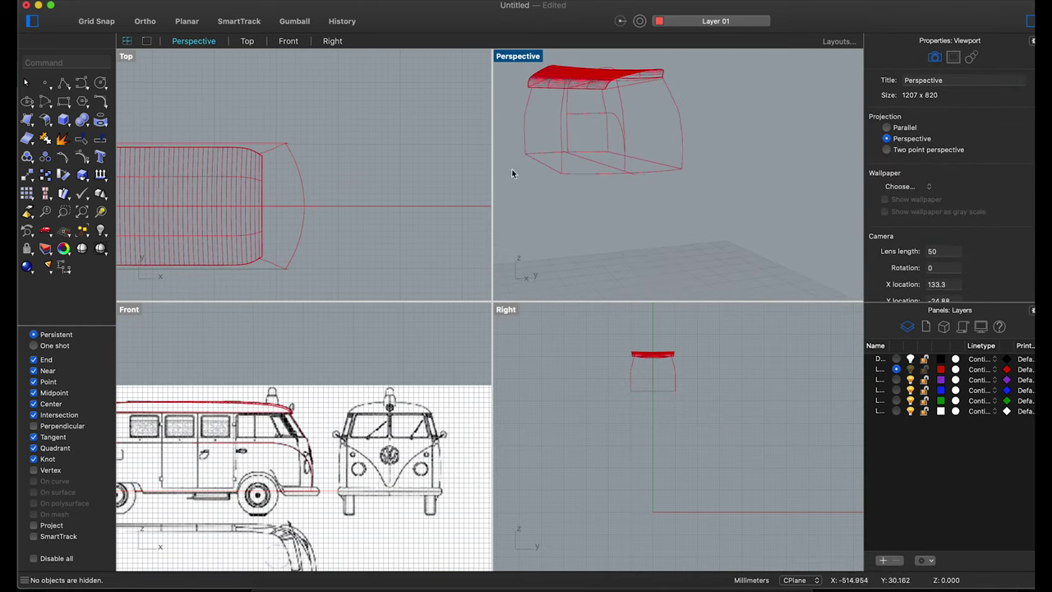
- Turn the Default layer back on to reveal the hidden outline curves
{"action": "left_click", "coordinate": [100, 231]}
{"action": "key", "text": "Escape"}
{"action": "left_click", "coordinate": [910, 359]}
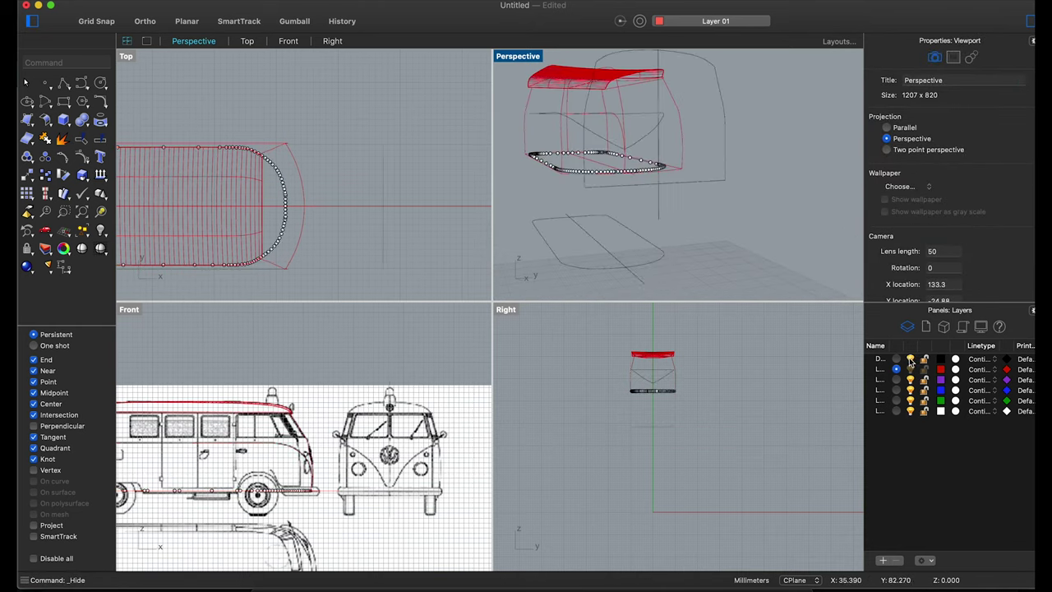
{"action": "scroll", "coordinate": [671, 142], "scroll_direction": "up", "scroll_amount": 3}
{"action": "scroll", "coordinate": [672, 159], "scroll_direction": "up", "scroll_amount": 3}
{"action": "scroll", "coordinate": [630, 153], "scroll_direction": "up", "scroll_amount": 2}
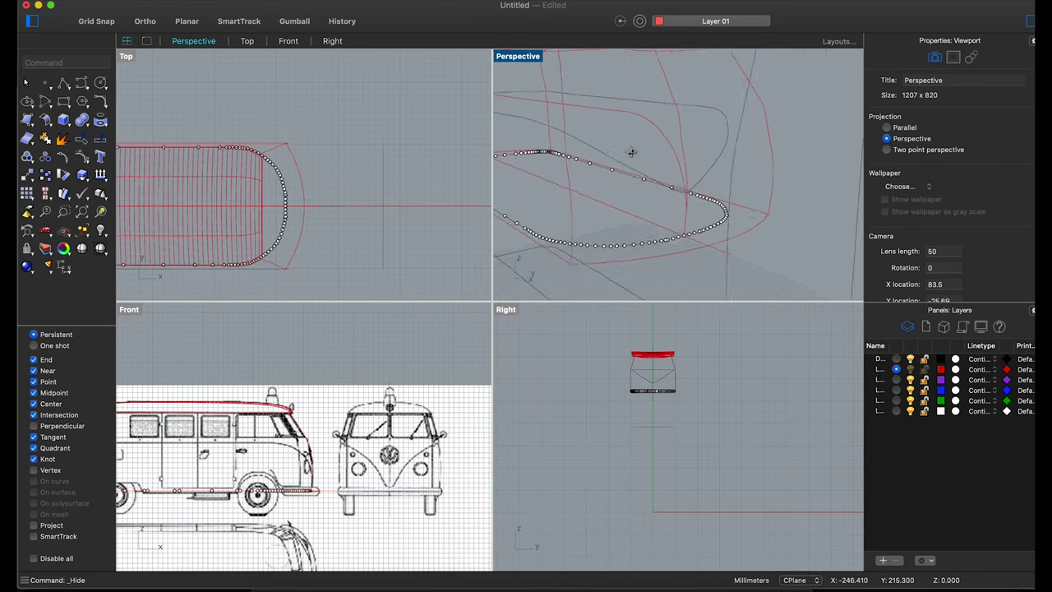
{"action": "scroll", "coordinate": [609, 148], "scroll_direction": "up", "scroll_amount": 2}
{"action": "scroll", "coordinate": [610, 149], "scroll_direction": "down", "scroll_amount": 2}
{"action": "scroll", "coordinate": [613, 152], "scroll_direction": "down", "scroll_amount": 2}
{"action": "scroll", "coordinate": [621, 154], "scroll_direction": "down", "scroll_amount": 3}
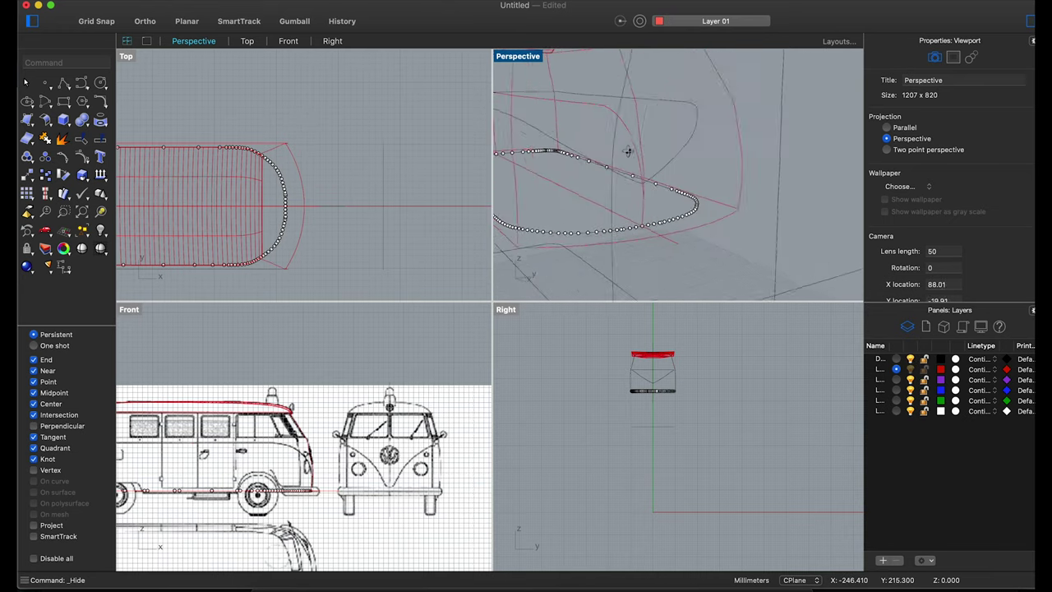
{"action": "scroll", "coordinate": [632, 157], "scroll_direction": "down", "scroll_amount": 3}
{"action": "scroll", "coordinate": [632, 157], "scroll_direction": "up", "scroll_amount": 3}
{"action": "scroll", "coordinate": [645, 162], "scroll_direction": "up", "scroll_amount": 3}
- Combine the top- and front-view outline curves into a 3D curve with Crv2View
{"action": "type", "text": "Crv2View"}
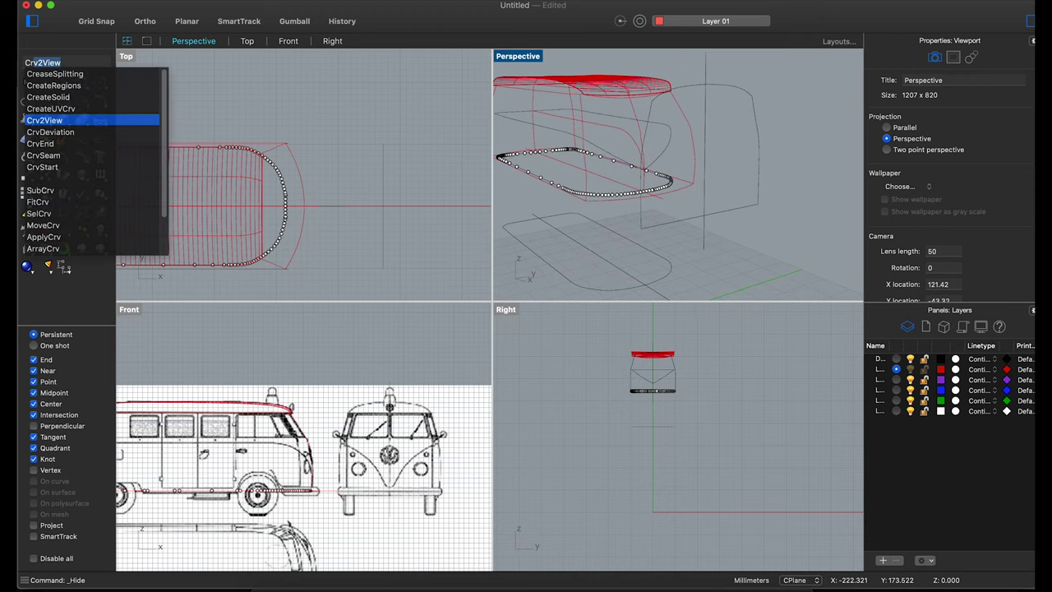
{"action": "key", "text": "Return"}
{"action": "left_click", "coordinate": [650, 128]}
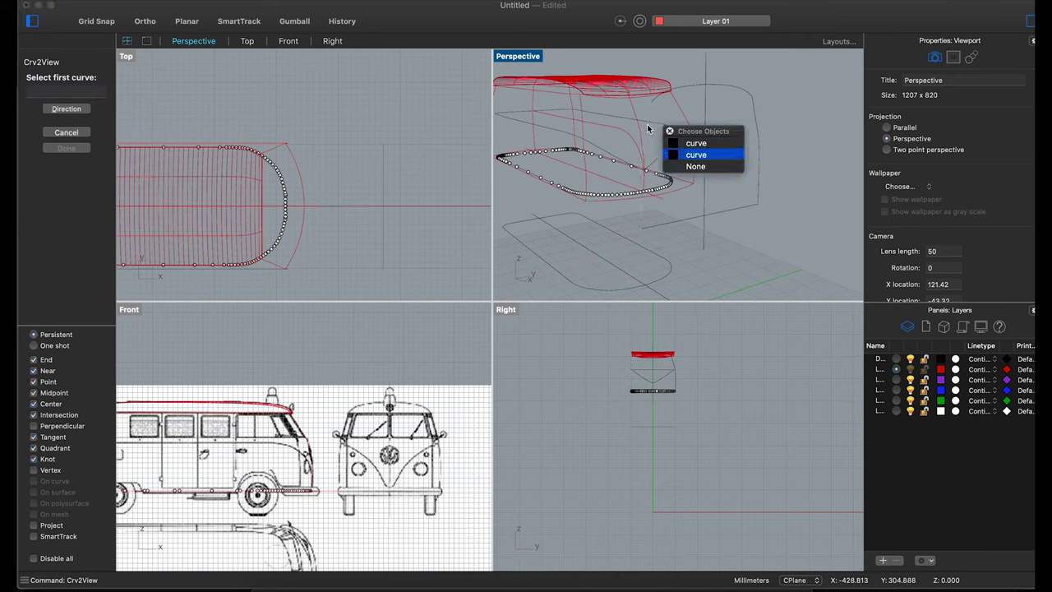
{"action": "left_click", "coordinate": [548, 134]}
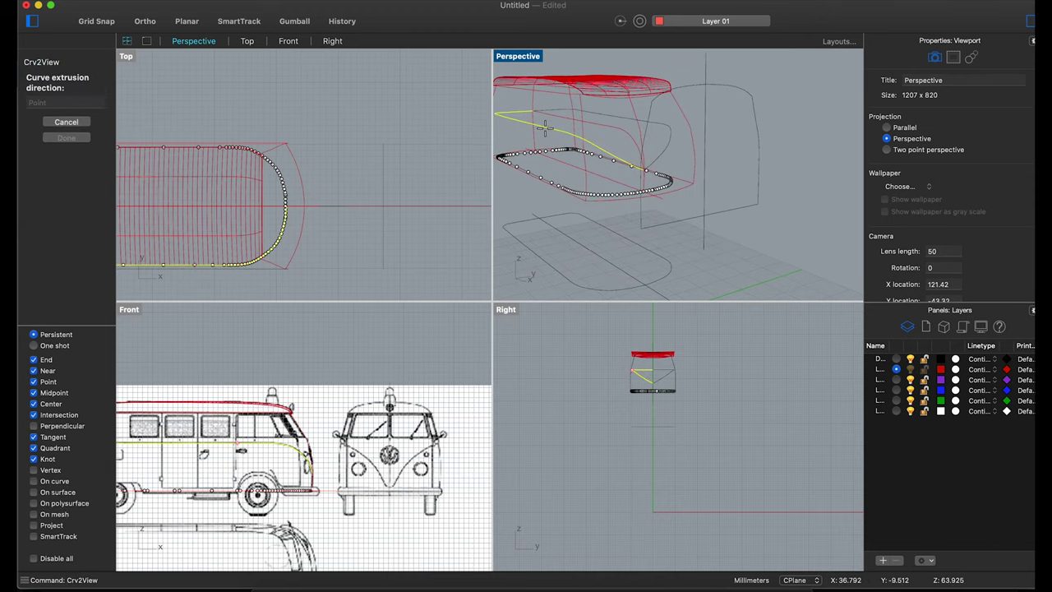
{"action": "mouse_move", "coordinate": [548, 134]}
{"action": "right_mouse_down"}
{"action": "mouse_move", "coordinate": [530, 134]}
{"action": "mouse_move", "coordinate": [619, 145]}
{"action": "mouse_move", "coordinate": [570, 143]}
{"action": "mouse_move", "coordinate": [747, 223]}
{"action": "right_mouse_up"}
{"action": "left_click", "coordinate": [535, 138]}
- Combine another pair of matching top- and front-view curves into a 3D body curve
{"action": "left_click", "coordinate": [744, 225]}
{"action": "left_click", "coordinate": [695, 286]}
{"action": "scroll", "coordinate": [695, 285], "scroll_direction": "up", "scroll_amount": 3}
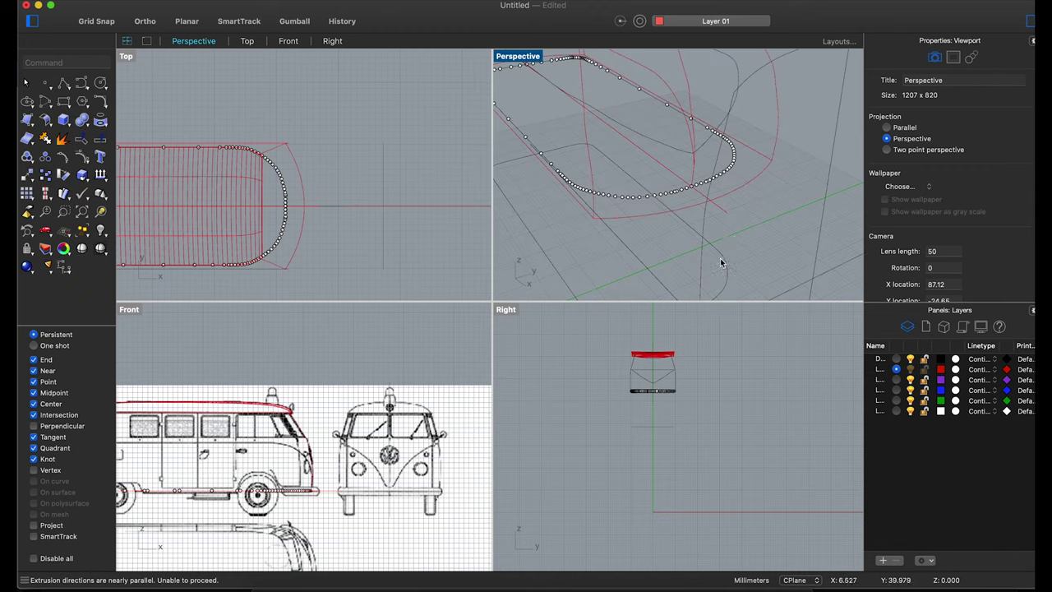
{"action": "scroll", "coordinate": [740, 228], "scroll_direction": "down", "scroll_amount": 3}
{"action": "right_click_drag", "start_coordinate": [741, 228], "coordinate": [756, 204]}
- Repeat Crv2View for one more body curve from two outline curves, then cancel
{"action": "right_click", "coordinate": [757, 204]}
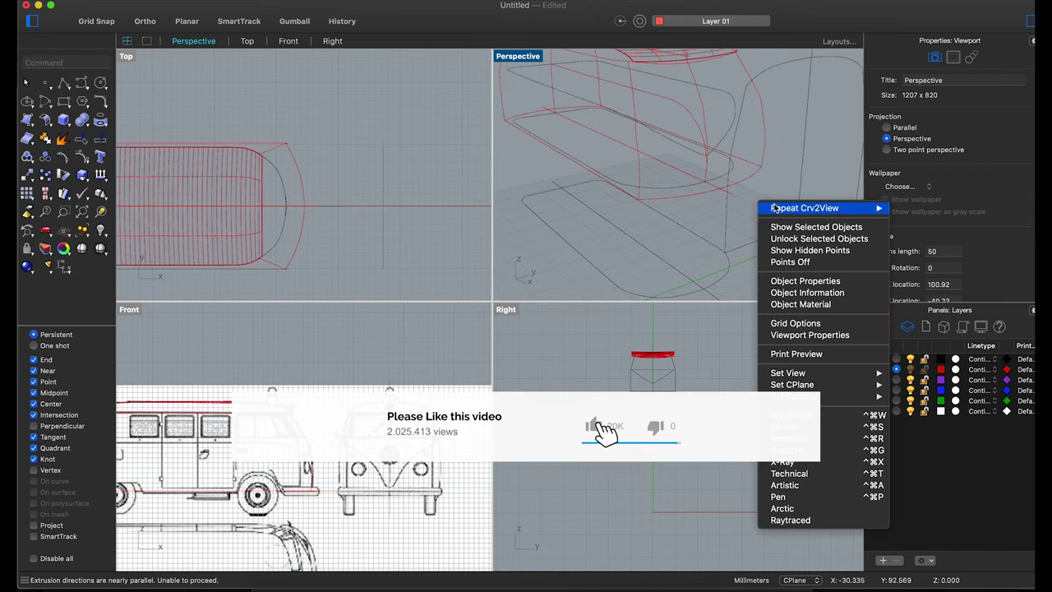
{"action": "left_click", "coordinate": [777, 207]}
{"action": "left_click", "coordinate": [727, 207]}
{"action": "left_click", "coordinate": [542, 95]}
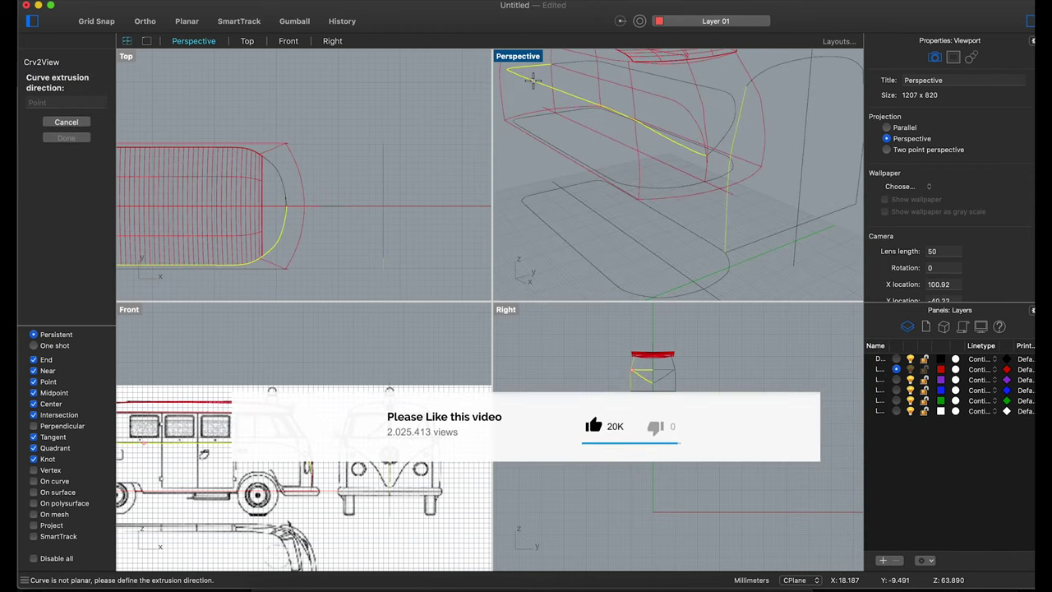
{"action": "right_click", "coordinate": [533, 81]}
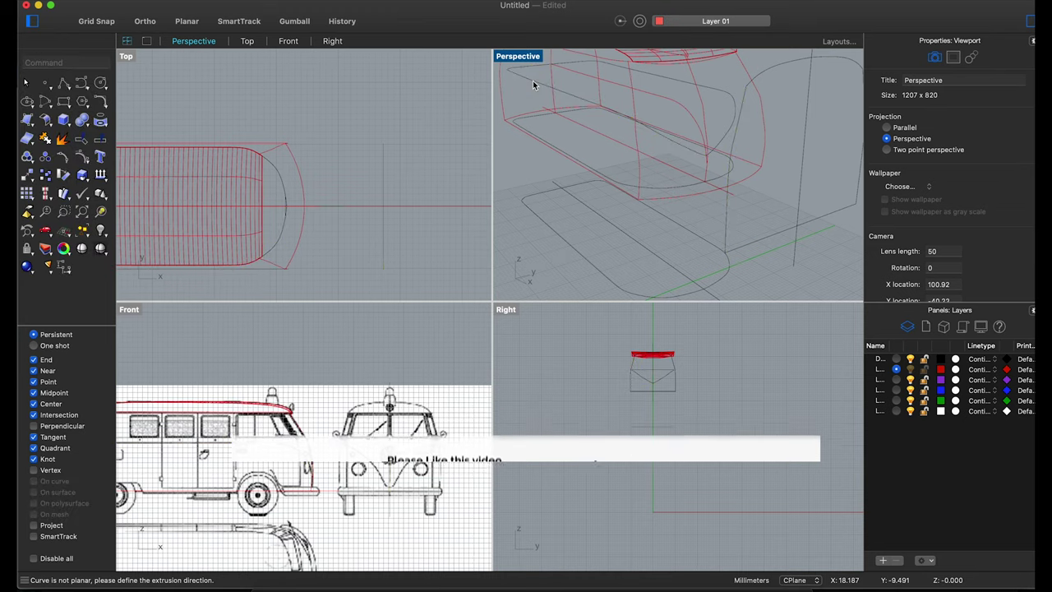
{"action": "right_click", "coordinate": [730, 210]}
{"action": "left_click", "coordinate": [748, 212]}
{"action": "right_click_drag", "start_coordinate": [749, 212], "coordinate": [738, 221]}
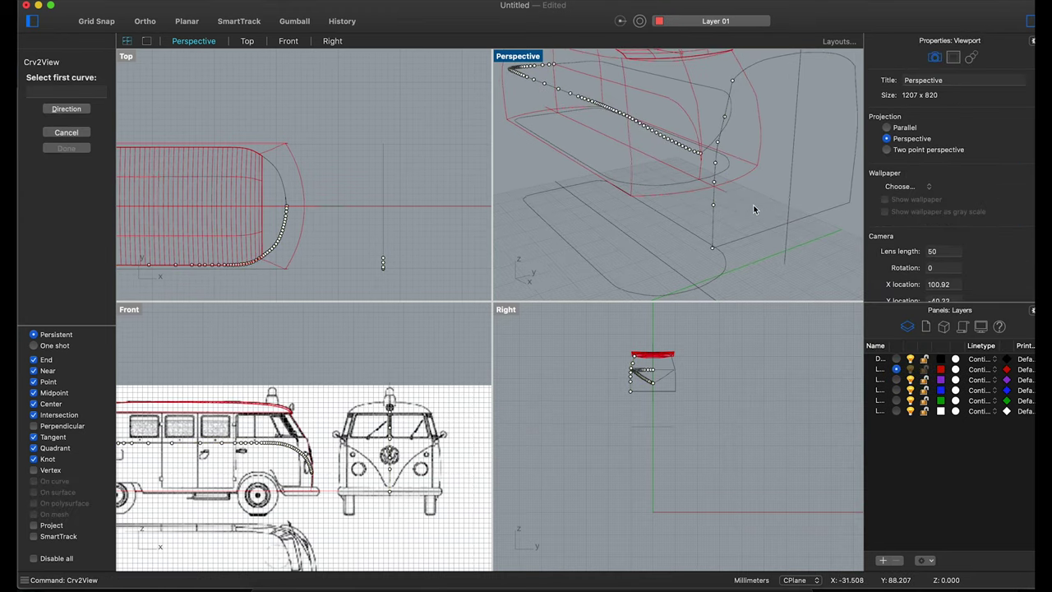
{"action": "key", "text": "Escape"}
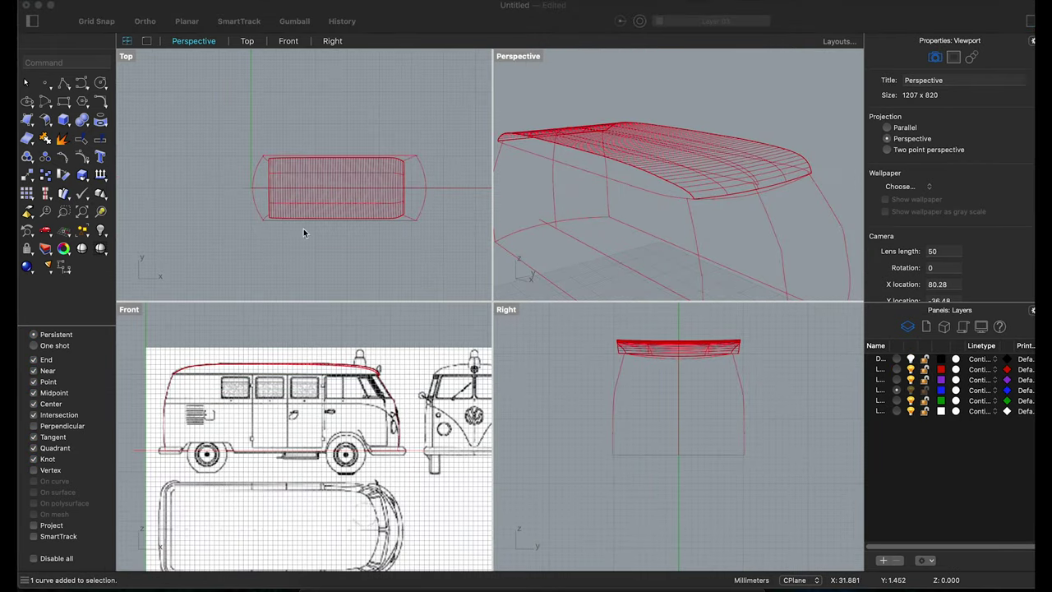
- Zoom extents and attempt NetworkSrf on a roof edge curve, then cancel it
{"action": "left_click", "coordinate": [82, 214]}
{"action": "mouse_move", "coordinate": [632, 269]}
{"action": "right_mouse_down"}
{"action": "mouse_move", "coordinate": [629, 219]}
{"action": "mouse_move", "coordinate": [700, 228]}
{"action": "mouse_move", "coordinate": [678, 231]}
{"action": "right_mouse_up"}
{"action": "type", "text": "n"}
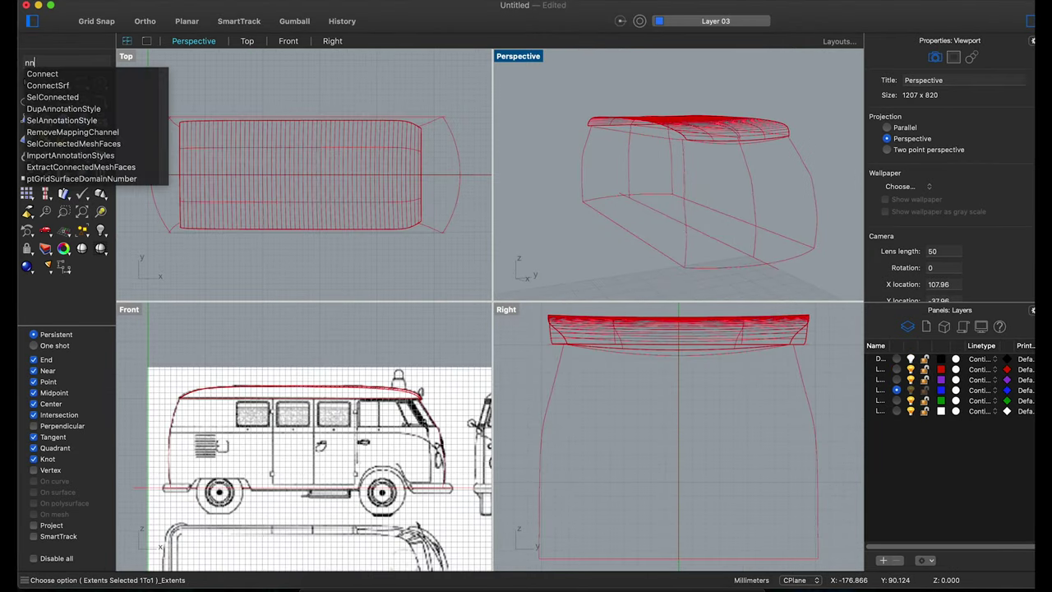
{"action": "type", "text": "etworksrf"}
{"action": "key", "text": "Return"}
{"action": "scroll", "coordinate": [667, 223], "scroll_direction": "up", "scroll_amount": 3}
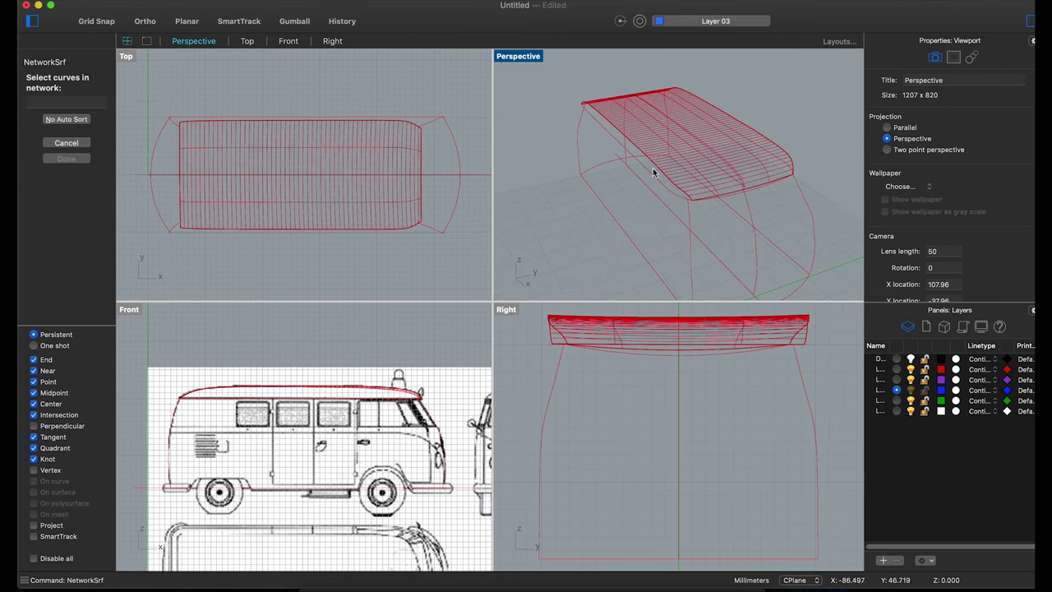
{"action": "scroll", "coordinate": [653, 167], "scroll_direction": "up", "scroll_amount": 3}
{"action": "left_click", "coordinate": [663, 180]}
{"action": "key", "text": "Return"}
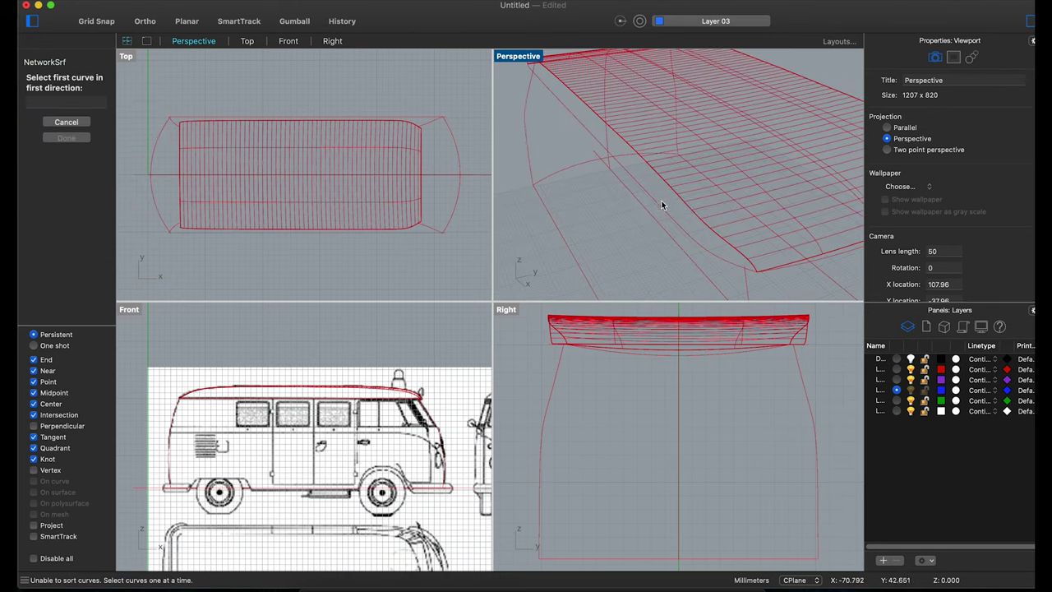
{"action": "key", "text": "Escape"}
- Build a network surface from the roof edge and side curves for one long side
{"action": "scroll", "coordinate": [682, 217], "scroll_direction": "down", "scroll_amount": 5}
{"action": "right_click_drag", "start_coordinate": [682, 217], "coordinate": [721, 202]}
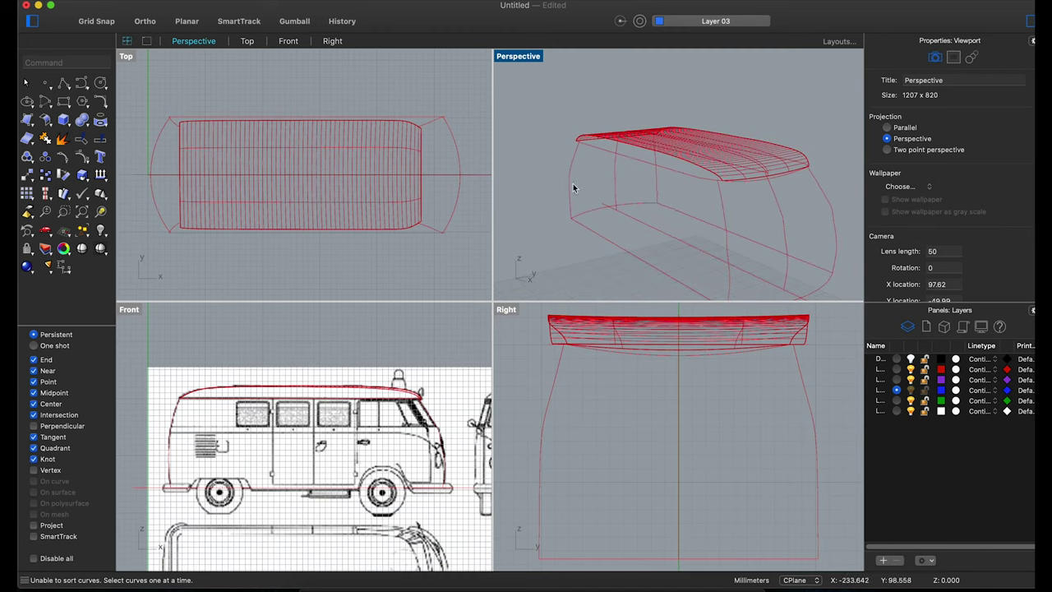
{"action": "right_click", "coordinate": [526, 173]}
{"action": "left_click", "coordinate": [545, 178]}
{"action": "left_click", "coordinate": [629, 166]}
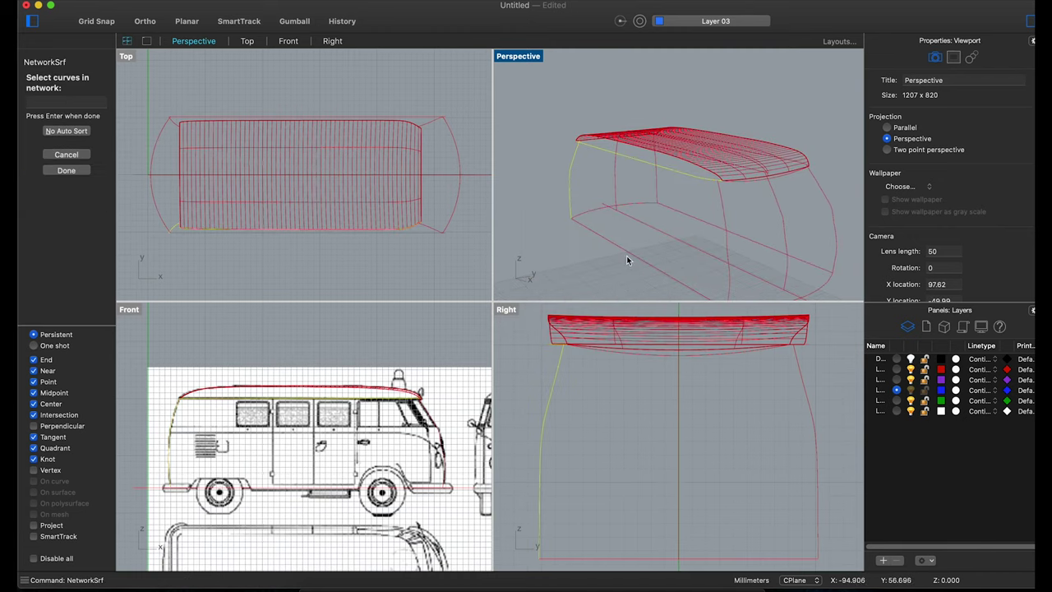
{"action": "key", "text": "Return"}
{"action": "left_click", "coordinate": [547, 395]}
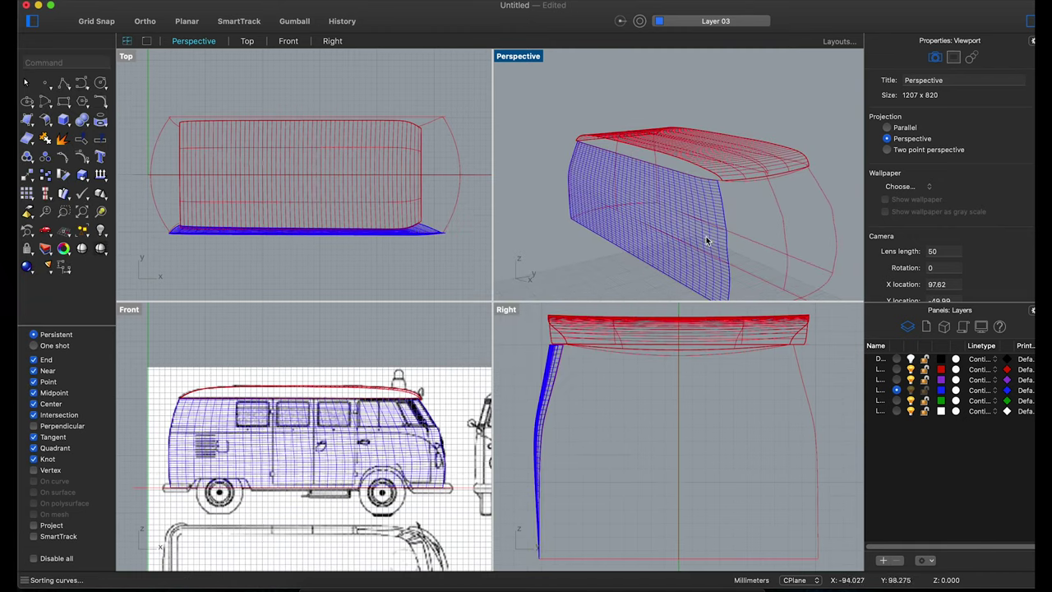
{"action": "mouse_move", "coordinate": [705, 237]}
{"action": "right_mouse_down"}
{"action": "mouse_move", "coordinate": [675, 223]}
{"action": "mouse_move", "coordinate": [786, 206]}
{"action": "right_mouse_up"}
- Build a second network surface over the rear corner curves
{"action": "left_click", "coordinate": [810, 215]}
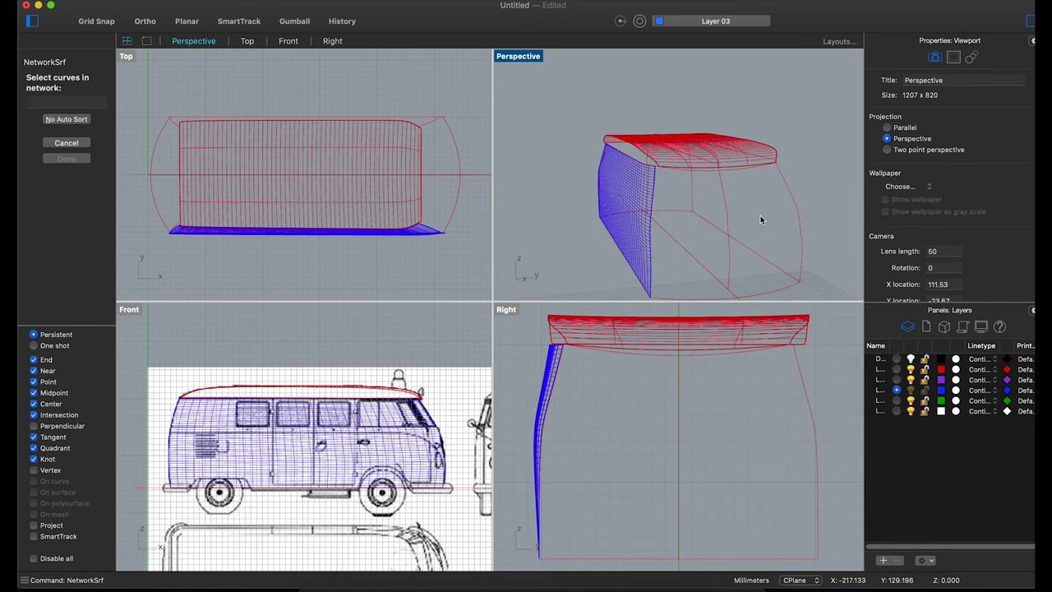
{"action": "right_click_drag", "start_coordinate": [665, 243], "coordinate": [667, 208]}
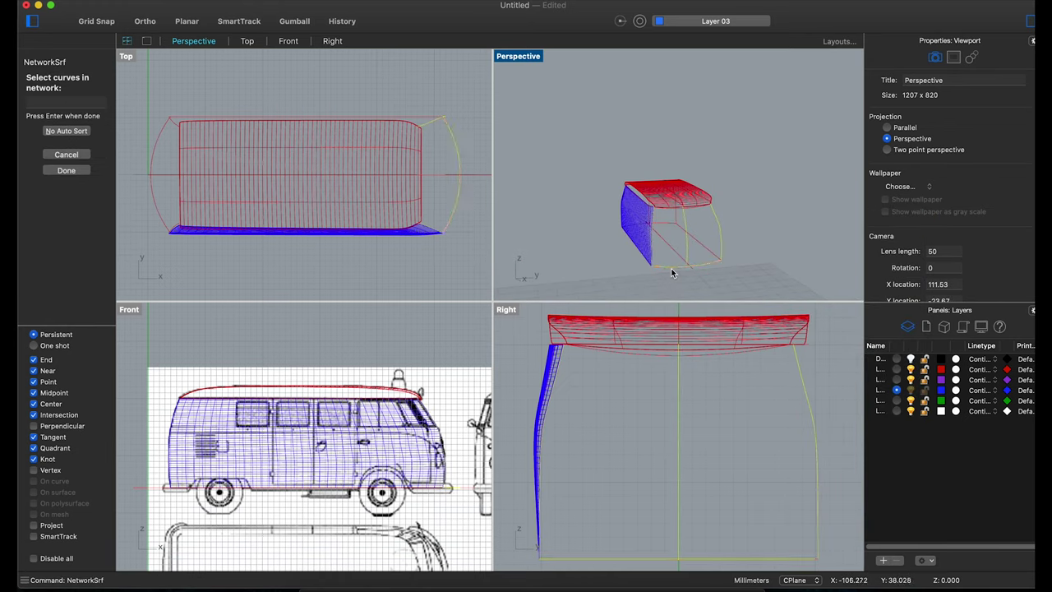
{"action": "left_click", "coordinate": [688, 228]}
{"action": "key", "text": "Return"}
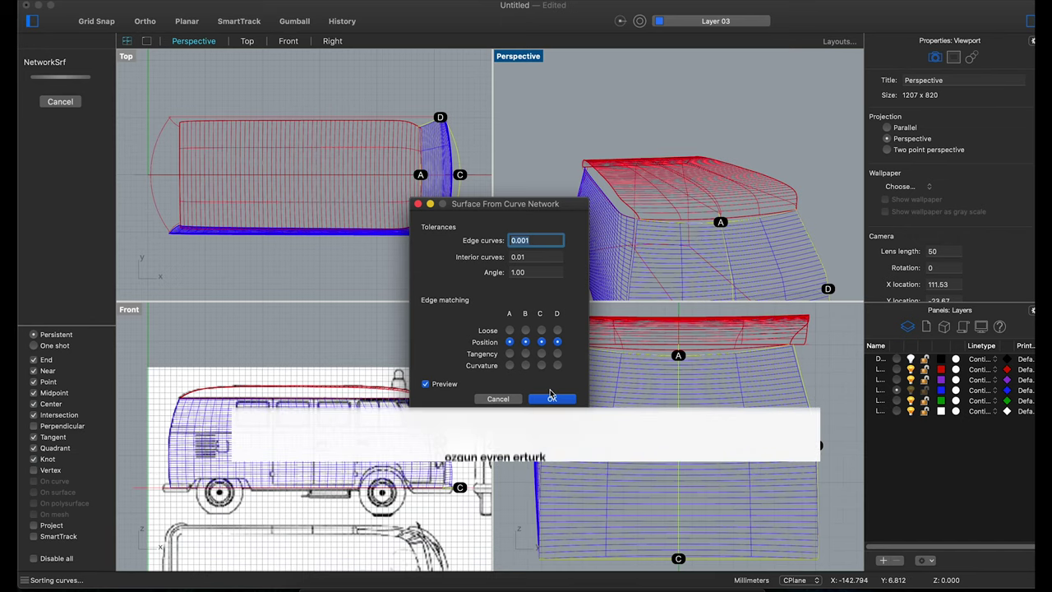
{"action": "key", "text": "Return"}
{"action": "mouse_move", "coordinate": [745, 231]}
{"action": "right_mouse_down"}
{"action": "mouse_move", "coordinate": [674, 233]}
{"action": "mouse_move", "coordinate": [653, 250]}
{"action": "right_mouse_up"}
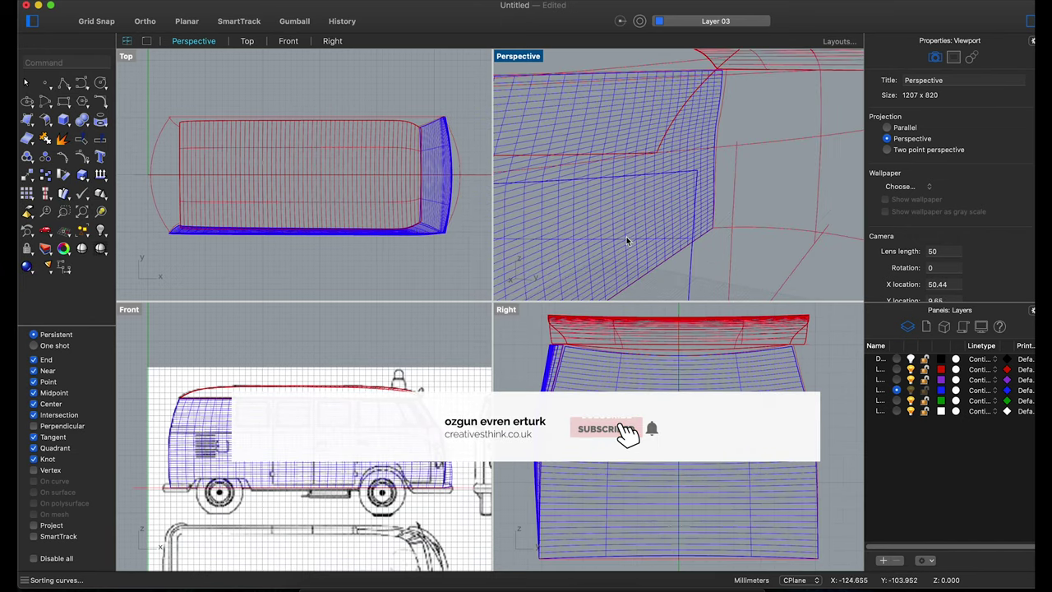
- Create the opposite side's network surface from its roof edge and side curves
{"action": "right_click", "coordinate": [654, 251]}
{"action": "left_click", "coordinate": [674, 246]}
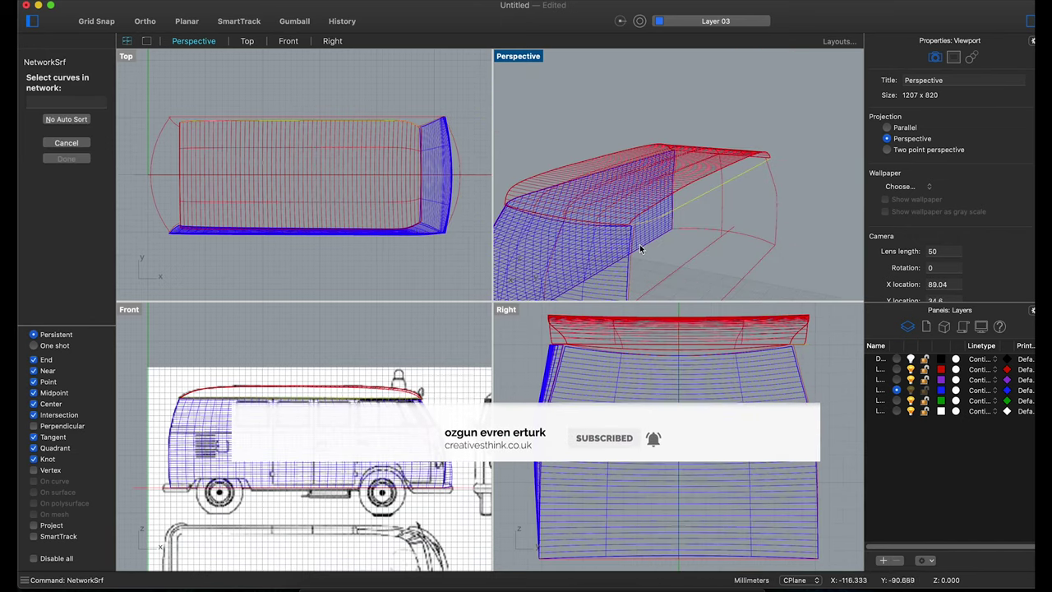
{"action": "left_click", "coordinate": [651, 250]}
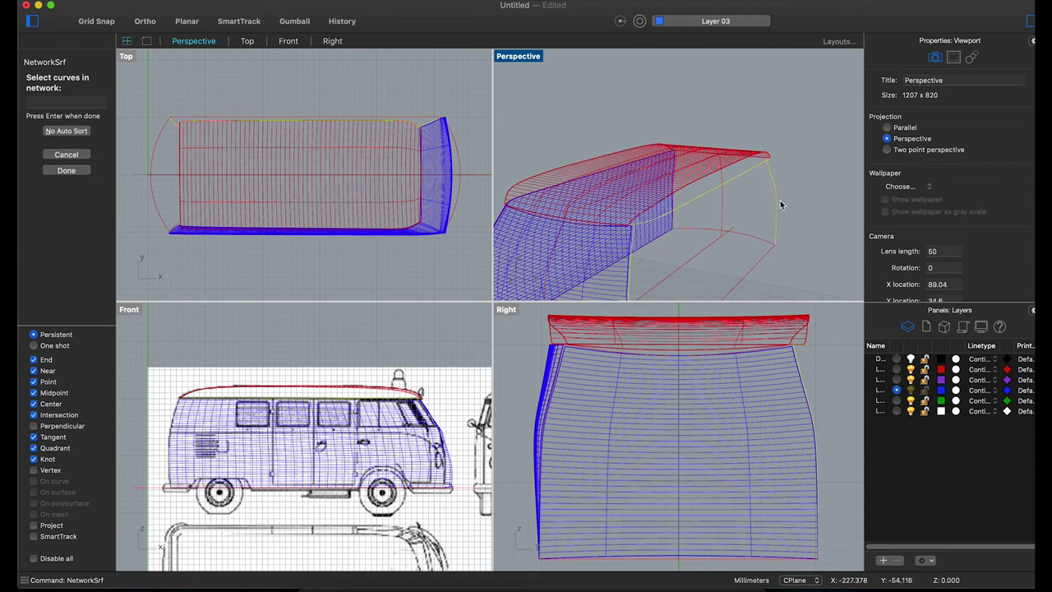
{"action": "right_click_drag", "start_coordinate": [781, 205], "coordinate": [746, 261]}
{"action": "key", "text": "Return"}
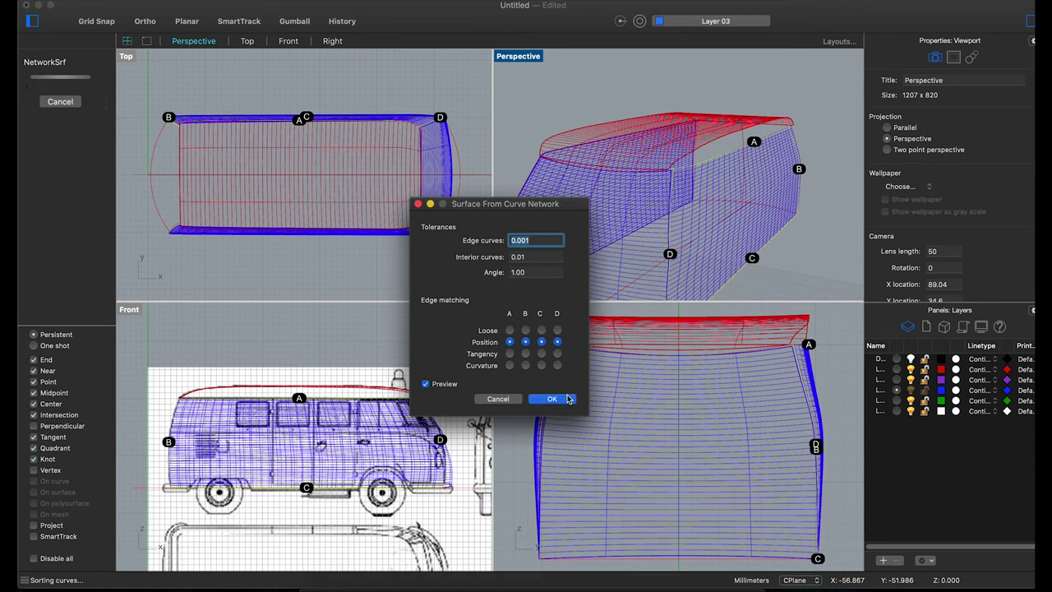
{"action": "left_click", "coordinate": [567, 399]}
{"action": "right_click_drag", "start_coordinate": [677, 228], "coordinate": [648, 235]}
- Create the front network surface from the bus's front curves
{"action": "right_click", "coordinate": [651, 240]}
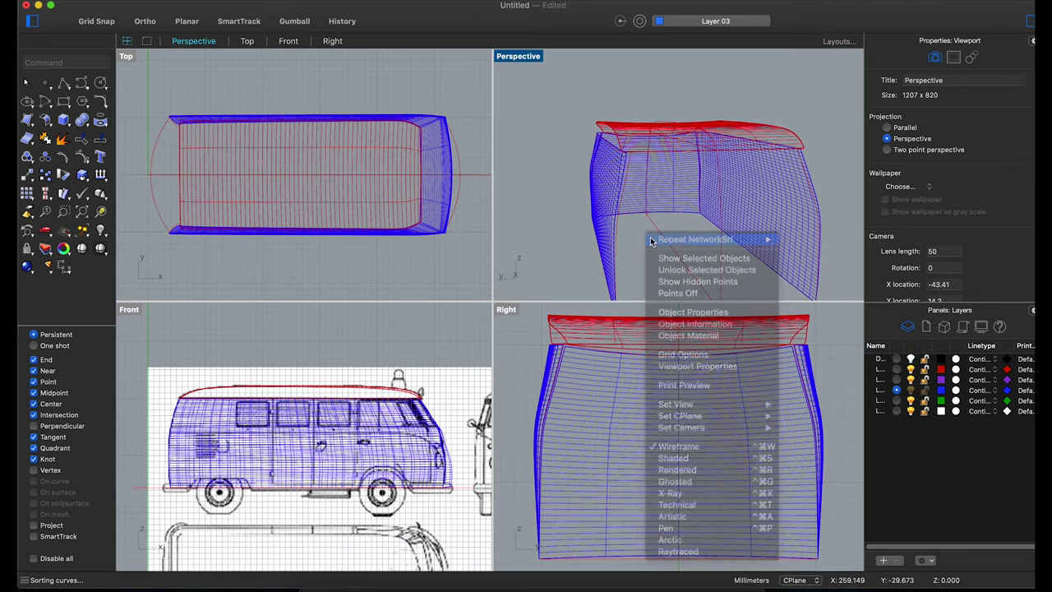
{"action": "left_click", "coordinate": [654, 240]}
{"action": "scroll", "coordinate": [750, 242], "scroll_direction": "down", "scroll_amount": 5}
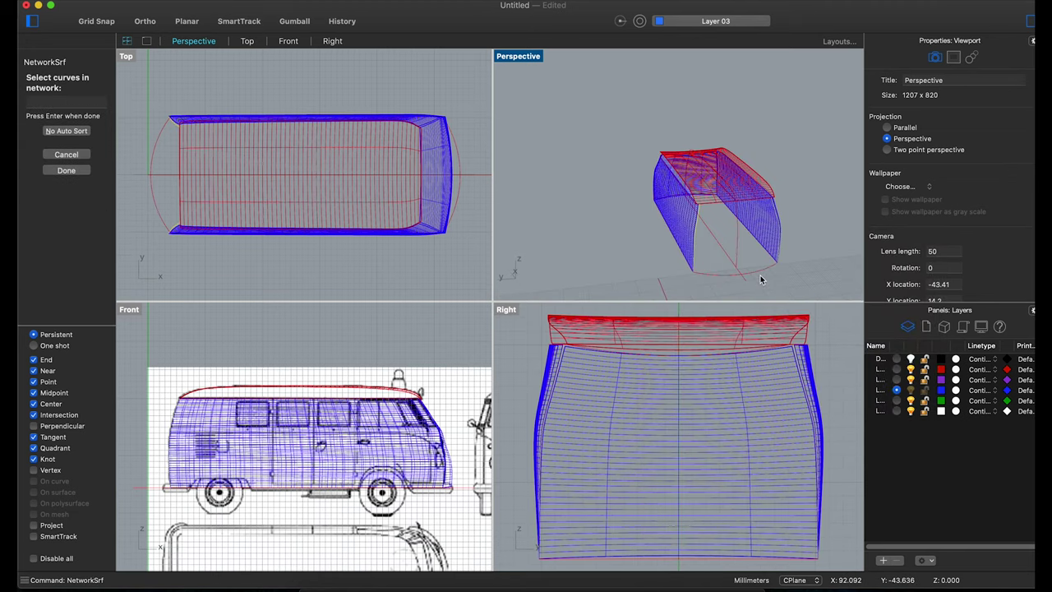
{"action": "scroll", "coordinate": [736, 204], "scroll_direction": "up", "scroll_amount": 5}
{"action": "scroll", "coordinate": [728, 93], "scroll_direction": "up", "scroll_amount": 2}
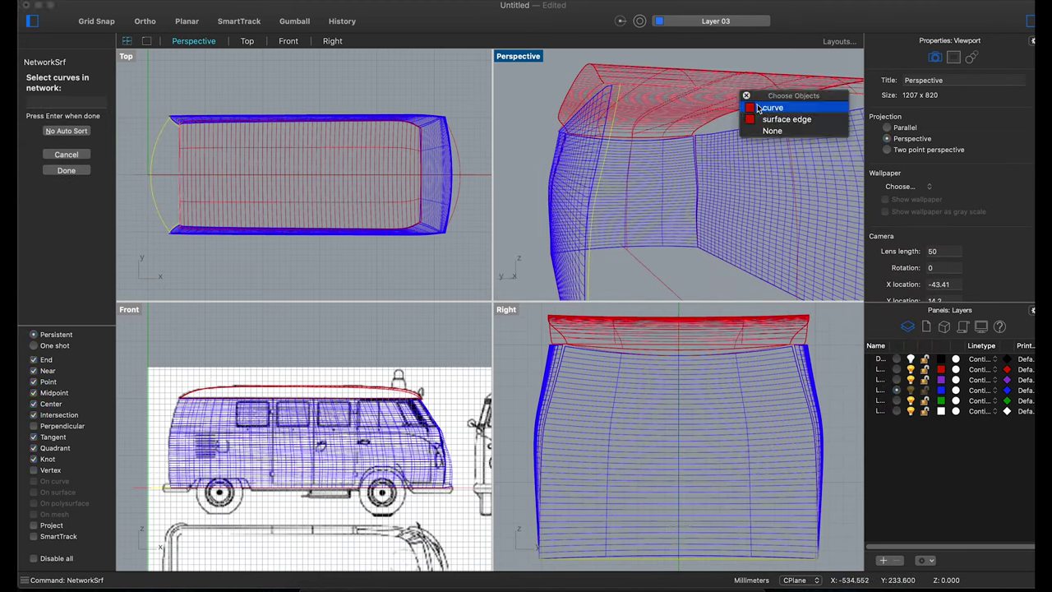
{"action": "key", "text": "Return"}
{"action": "left_click", "coordinate": [556, 398]}
{"action": "scroll", "coordinate": [611, 235], "scroll_direction": "down", "scroll_amount": 5}
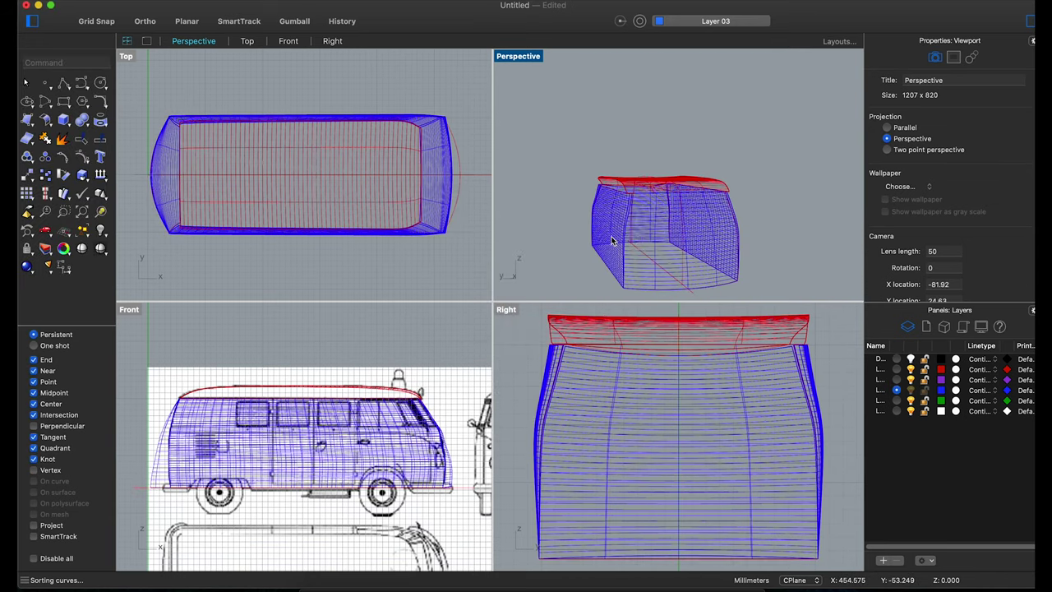
{"action": "scroll", "coordinate": [631, 246], "scroll_direction": "up", "scroll_amount": 2}
{"action": "scroll", "coordinate": [608, 214], "scroll_direction": "up", "scroll_amount": 3}
{"action": "right_click", "coordinate": [557, 177]}
{"action": "left_click", "coordinate": [600, 184]}
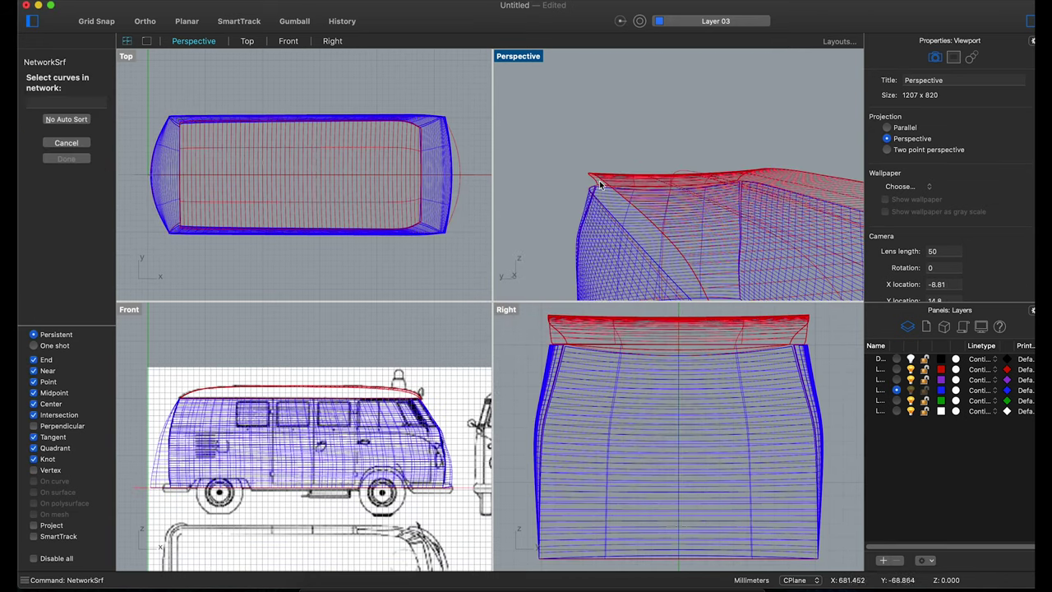
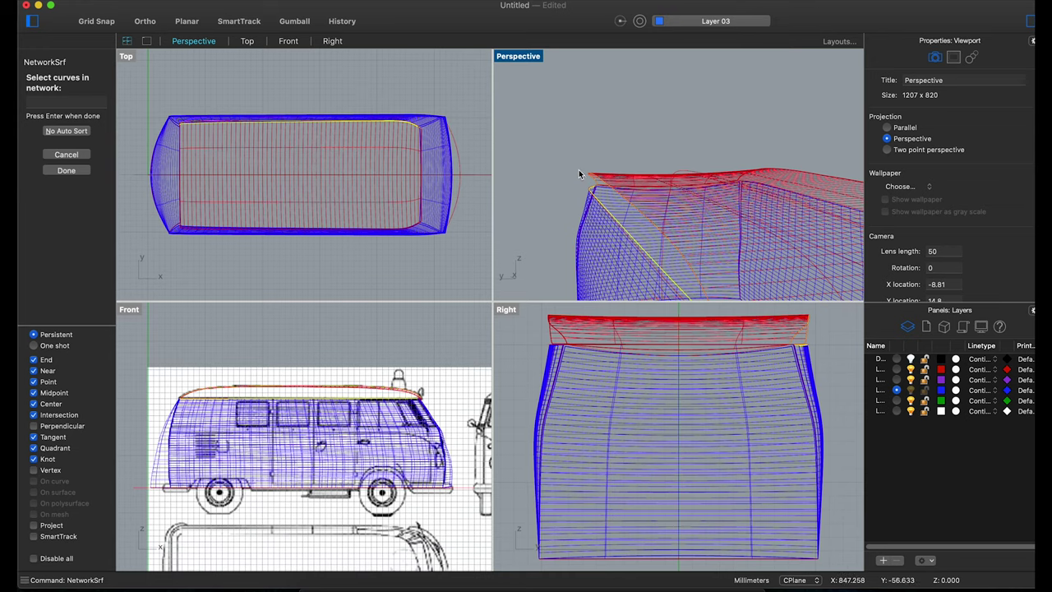
- Cancel the network surface and loft the roof curve into a new roof-corner surface
{"action": "key", "text": "Escape"}
{"action": "left_click", "coordinate": [35, 121]}
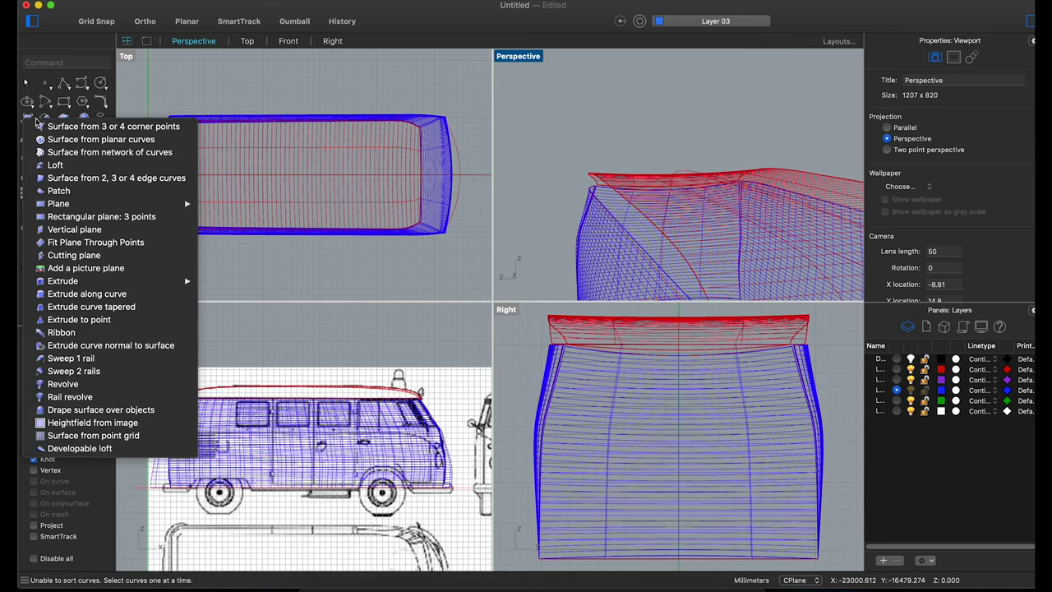
{"action": "left_click", "coordinate": [56, 165]}
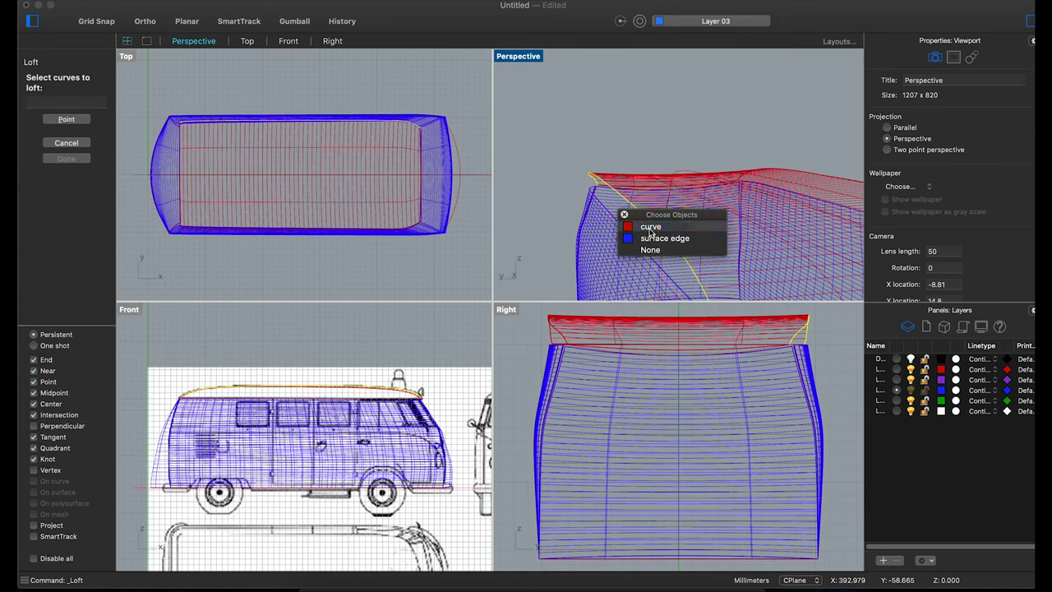
{"action": "left_click", "coordinate": [650, 227]}
{"action": "key", "text": "Return"}
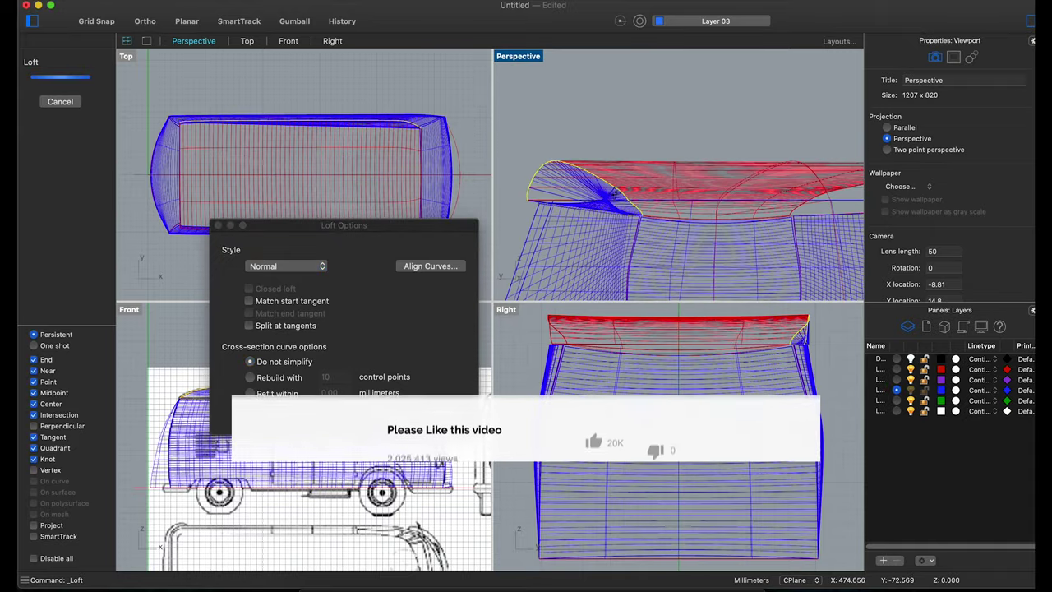
{"action": "key", "text": "Return"}
- Move the five van body surfaces onto Layer 04 so they show green
{"action": "right_click_drag", "start_coordinate": [534, 197], "coordinate": [565, 207]}
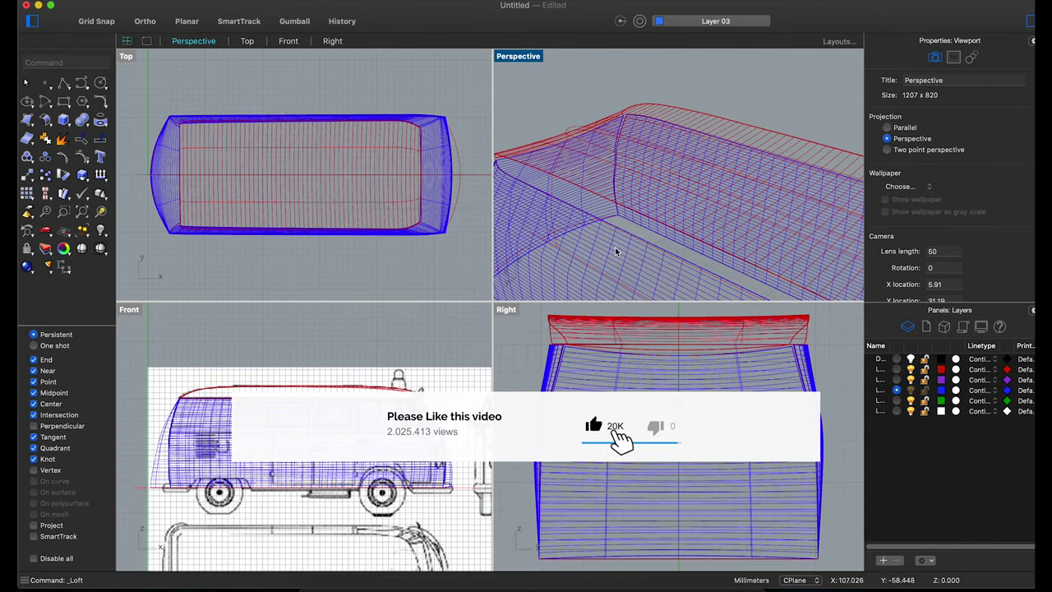
{"action": "scroll", "coordinate": [546, 189], "scroll_direction": "up", "scroll_amount": 5}
{"action": "scroll", "coordinate": [526, 159], "scroll_direction": "down", "scroll_amount": 3}
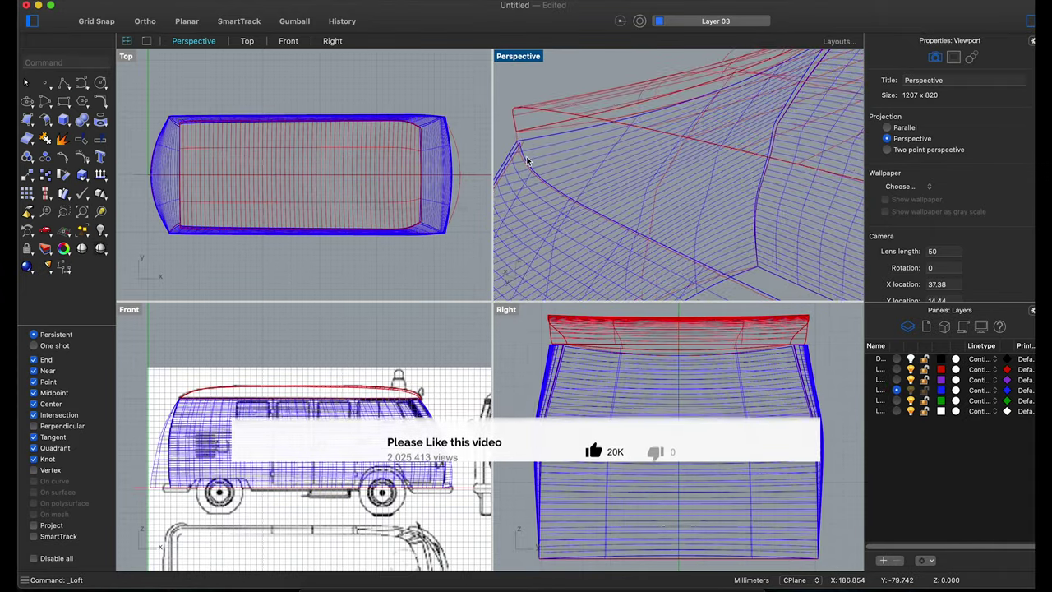
{"action": "scroll", "coordinate": [531, 159], "scroll_direction": "down", "scroll_amount": 3}
{"action": "scroll", "coordinate": [547, 160], "scroll_direction": "down", "scroll_amount": 2}
{"action": "left_click", "coordinate": [546, 160]}
{"action": "left_click", "coordinate": [580, 228], "text": "shift"}
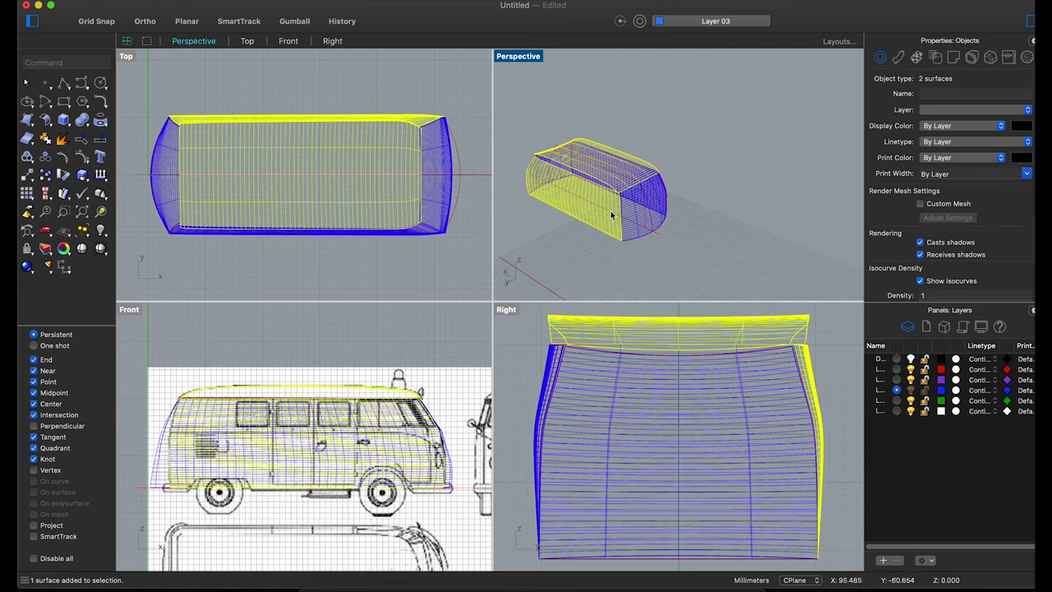
{"action": "mouse_move", "coordinate": [580, 228]}
{"action": "right_mouse_down"}
{"action": "mouse_move", "coordinate": [702, 209]}
{"action": "mouse_move", "coordinate": [762, 259]}
{"action": "right_mouse_up"}
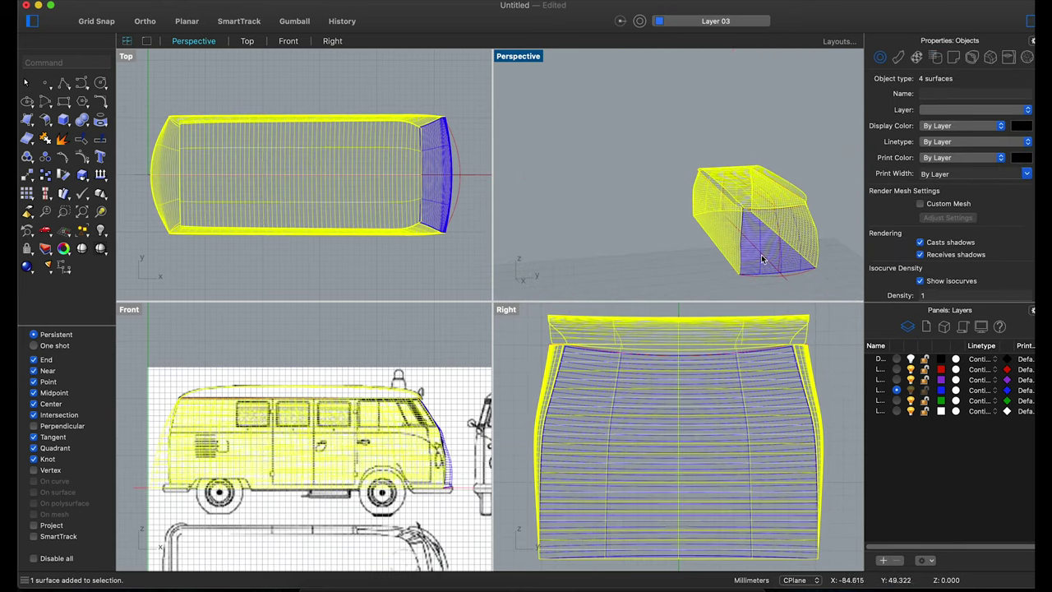
{"action": "left_click", "coordinate": [783, 282]}
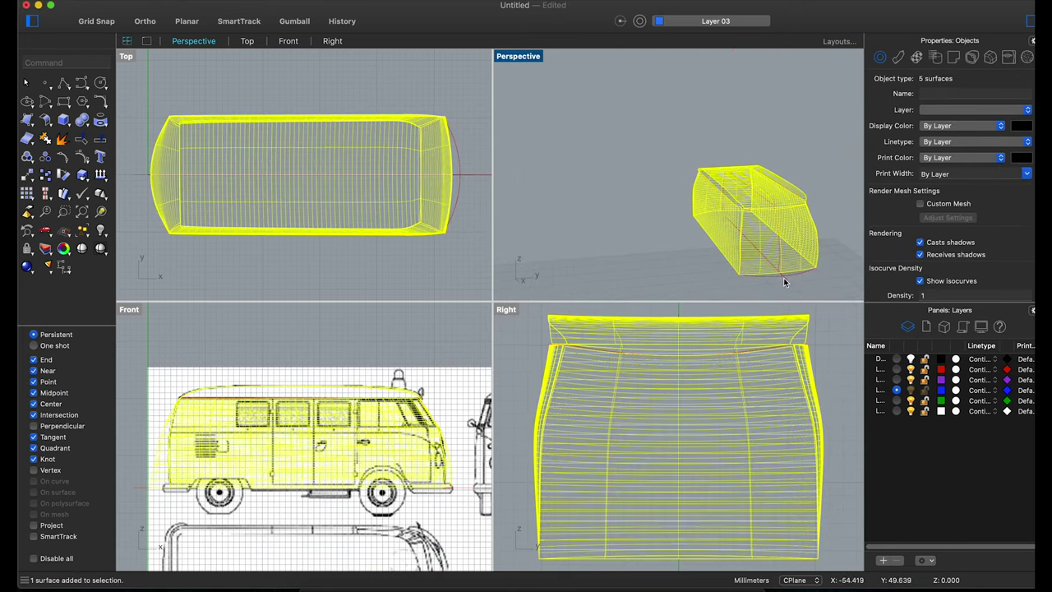
{"action": "right_click", "coordinate": [882, 402]}
{"action": "left_click", "coordinate": [932, 482]}
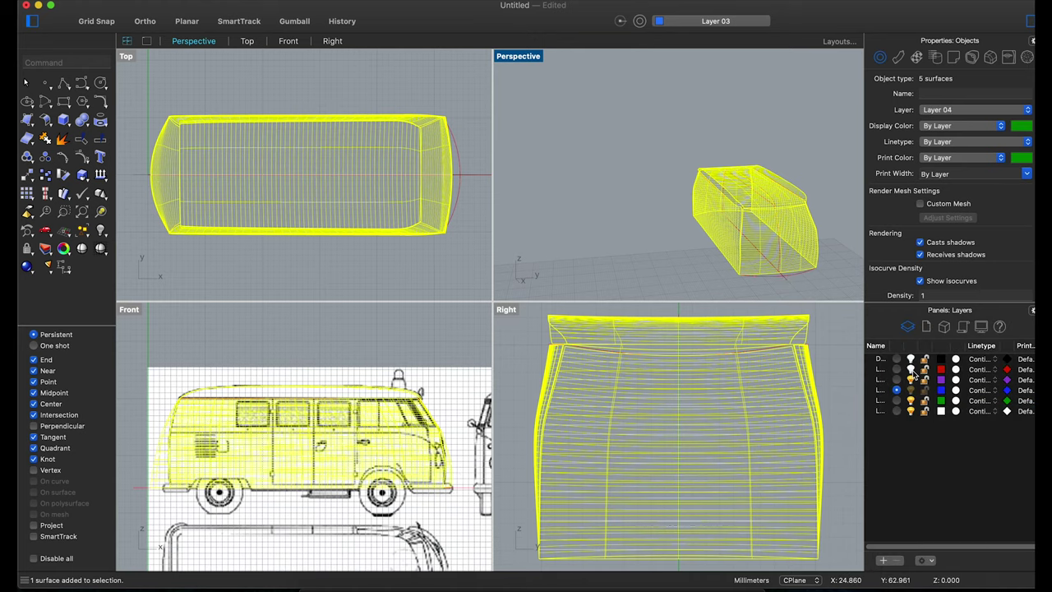
{"action": "key", "text": "Escape"}
{"action": "scroll", "coordinate": [774, 192], "scroll_direction": "up", "scroll_amount": 3}
{"action": "scroll", "coordinate": [626, 203], "scroll_direction": "up", "scroll_amount": 3}
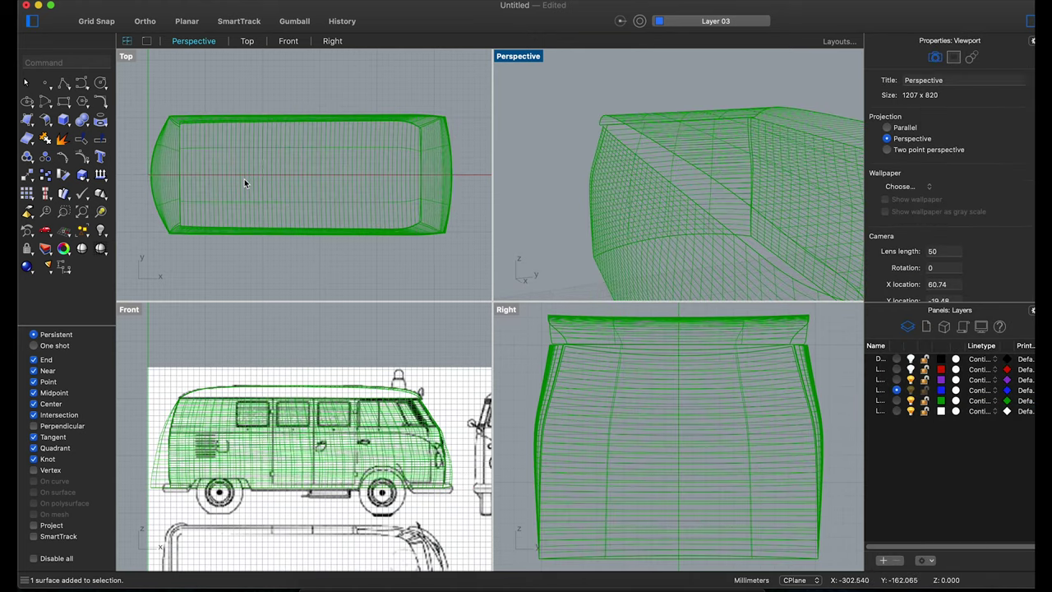
{"action": "left_click", "coordinate": [27, 120]}
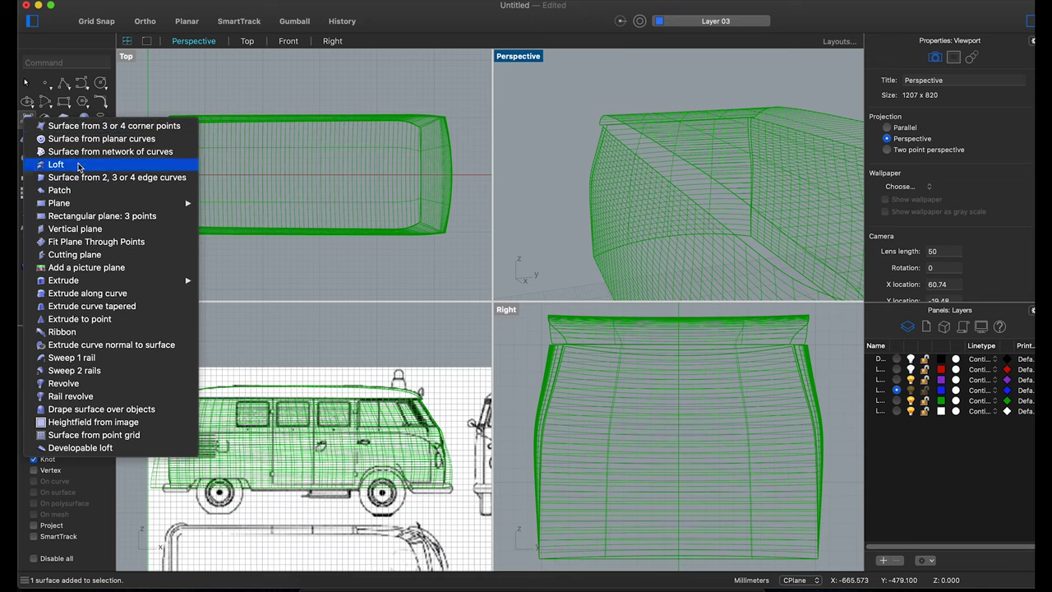
{"action": "left_click", "coordinate": [82, 153]}
{"action": "left_click", "coordinate": [722, 186]}
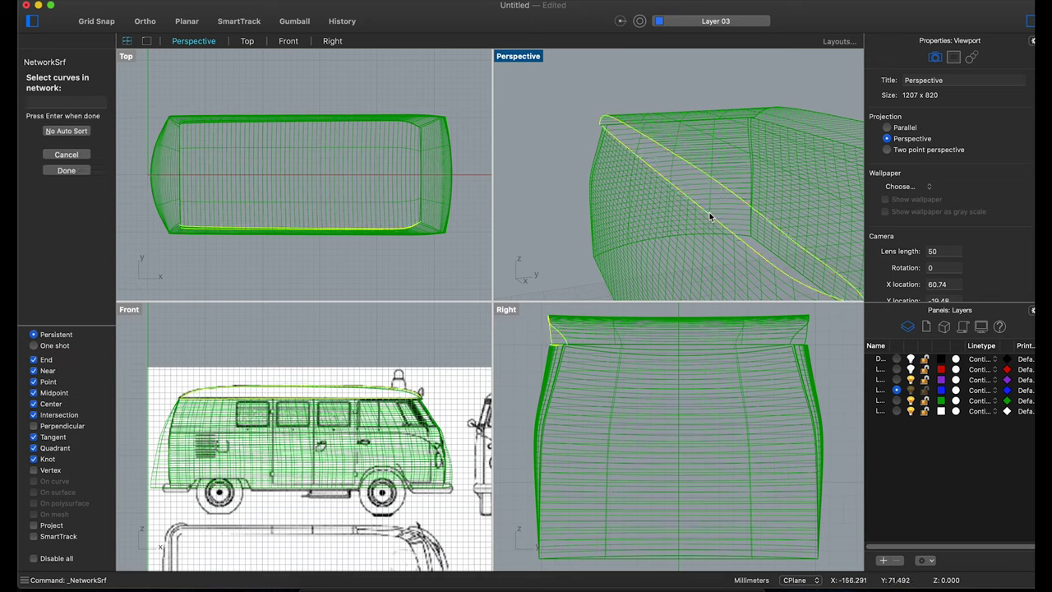
{"action": "left_click", "coordinate": [80, 123]}
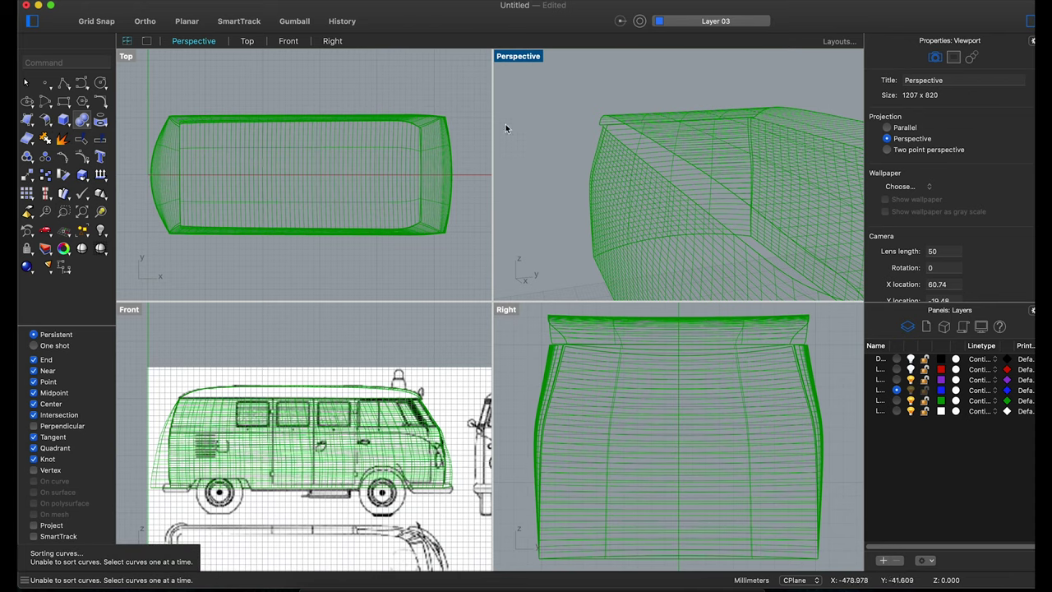
{"action": "right_click", "coordinate": [575, 123]}
{"action": "left_click", "coordinate": [633, 125]}
{"action": "left_click", "coordinate": [648, 154]}
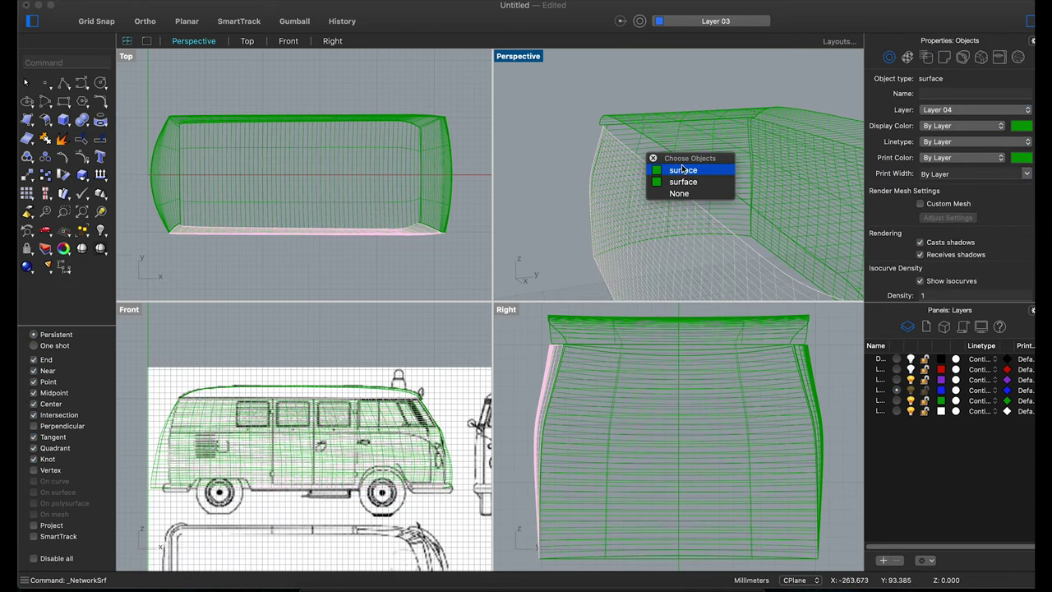
{"action": "left_click", "coordinate": [684, 168]}
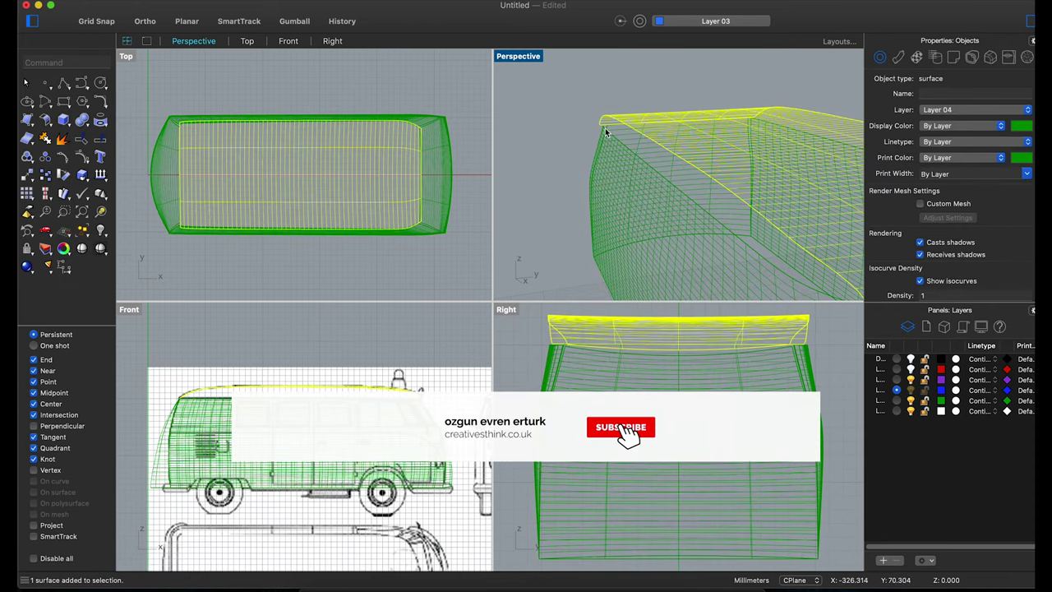
{"action": "key", "text": "Escape"}
{"action": "left_click", "coordinate": [26, 120]}
{"action": "left_click", "coordinate": [159, 141]}
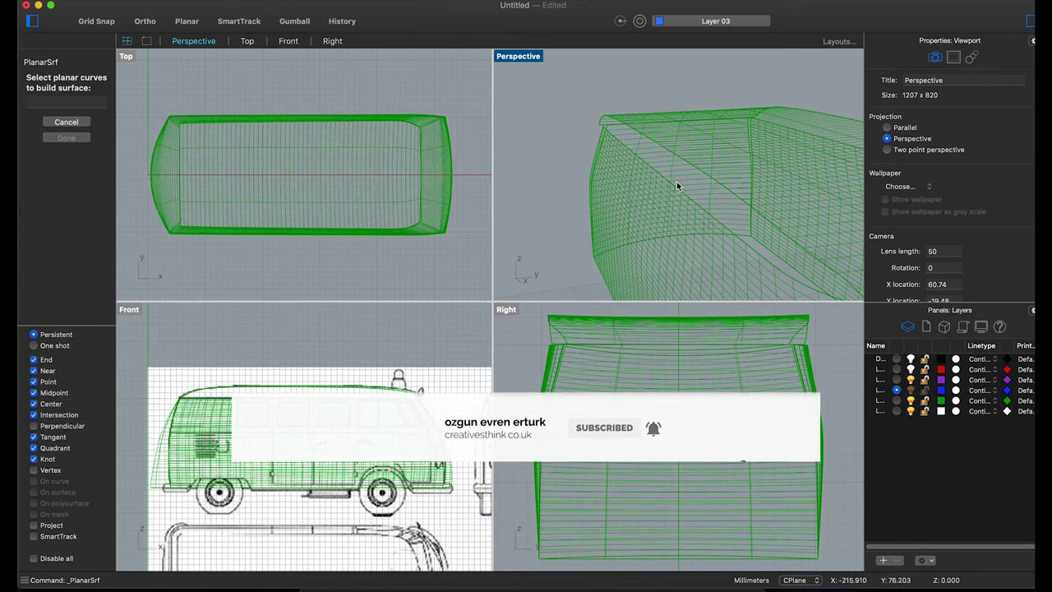
{"action": "left_click", "coordinate": [707, 172]}
{"action": "key", "text": "Return"}
{"action": "left_click", "coordinate": [705, 178]}
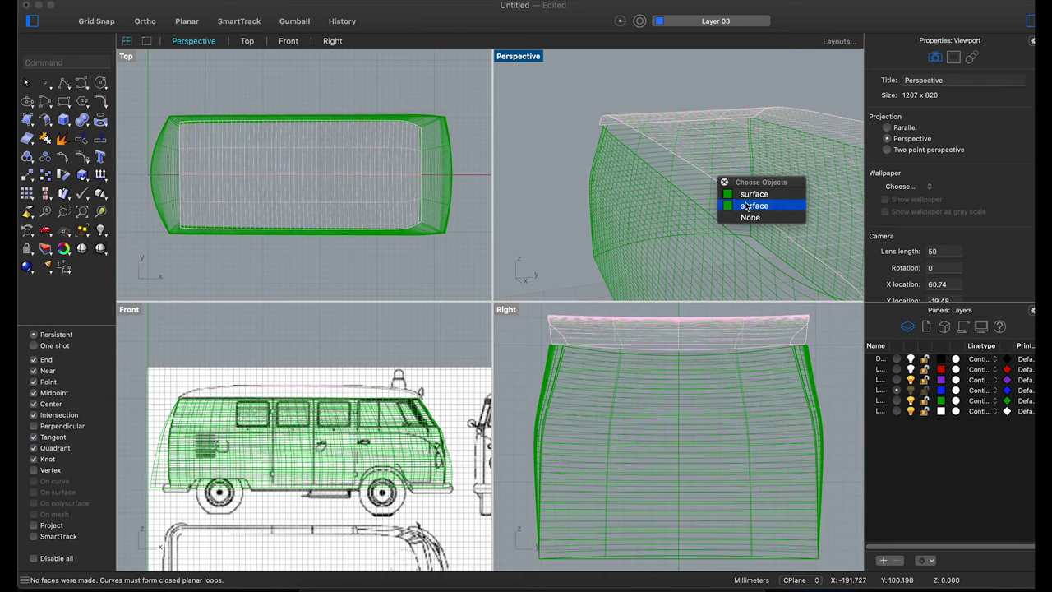
{"action": "left_click", "coordinate": [745, 205]}
{"action": "scroll", "coordinate": [741, 226], "scroll_direction": "up", "scroll_amount": 5}
{"action": "mouse_move", "coordinate": [743, 231]}
{"action": "right_mouse_down"}
{"action": "mouse_move", "coordinate": [735, 246]}
{"action": "mouse_move", "coordinate": [639, 247]}
{"action": "right_mouse_up"}
{"action": "left_click", "coordinate": [653, 239]}
{"action": "right_click", "coordinate": [658, 237]}
{"action": "left_click", "coordinate": [660, 239]}
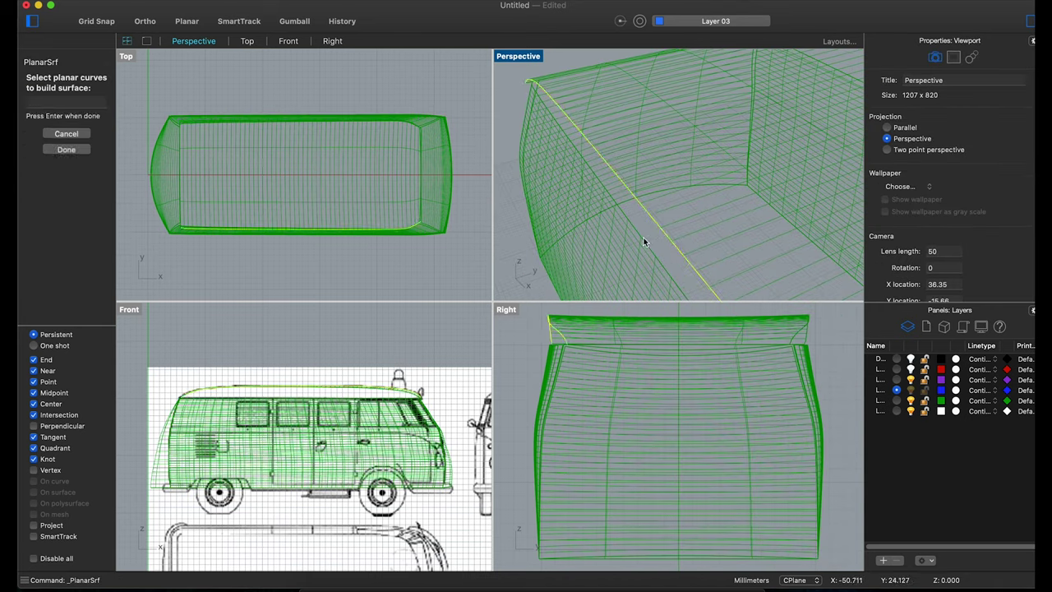
{"action": "key", "text": "Return"}
{"action": "left_click", "coordinate": [27, 120]}
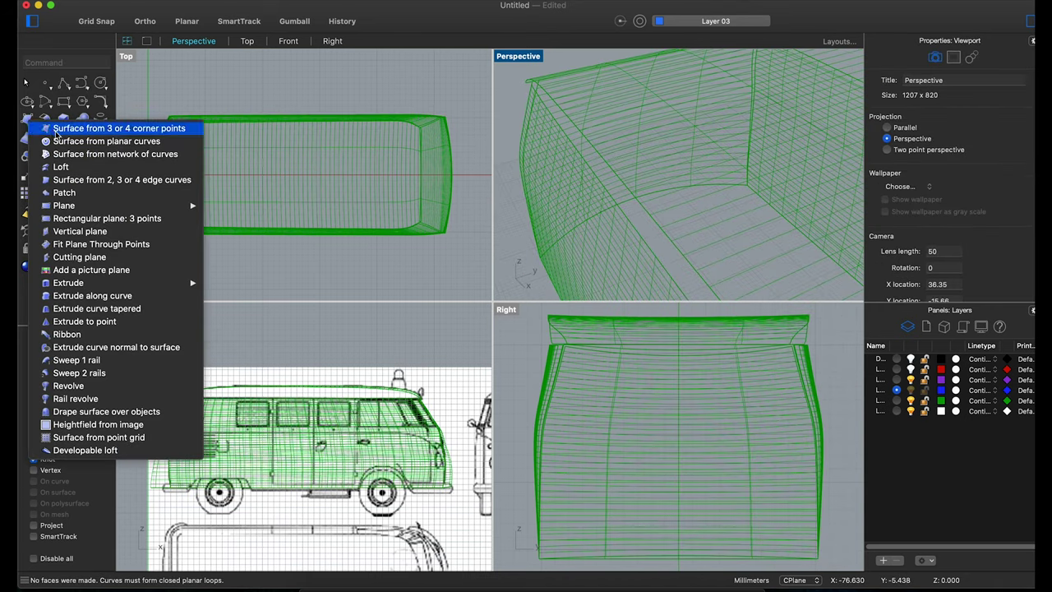
- Build the first two edge-curve surfaces along the roof edge gaps
{"action": "left_click", "coordinate": [72, 180]}
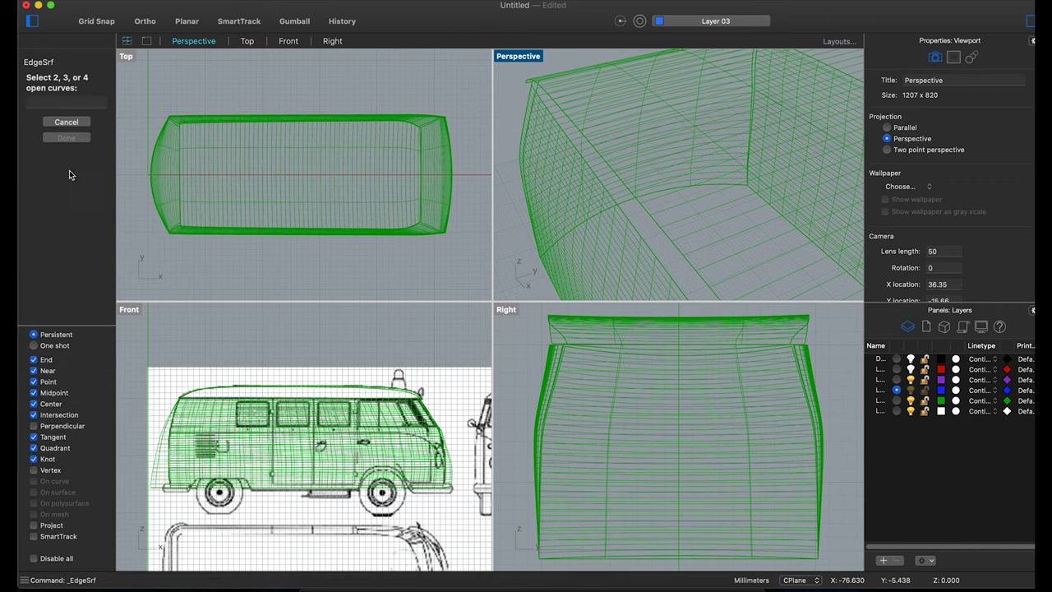
{"action": "left_click", "coordinate": [654, 258]}
{"action": "key", "text": "Return"}
{"action": "mouse_move", "coordinate": [668, 248]}
{"action": "right_mouse_down"}
{"action": "mouse_move", "coordinate": [614, 209]}
{"action": "mouse_move", "coordinate": [600, 231]}
{"action": "right_mouse_up"}
{"action": "right_click", "coordinate": [614, 188]}
{"action": "left_click", "coordinate": [614, 189]}
{"action": "key", "text": "Return"}
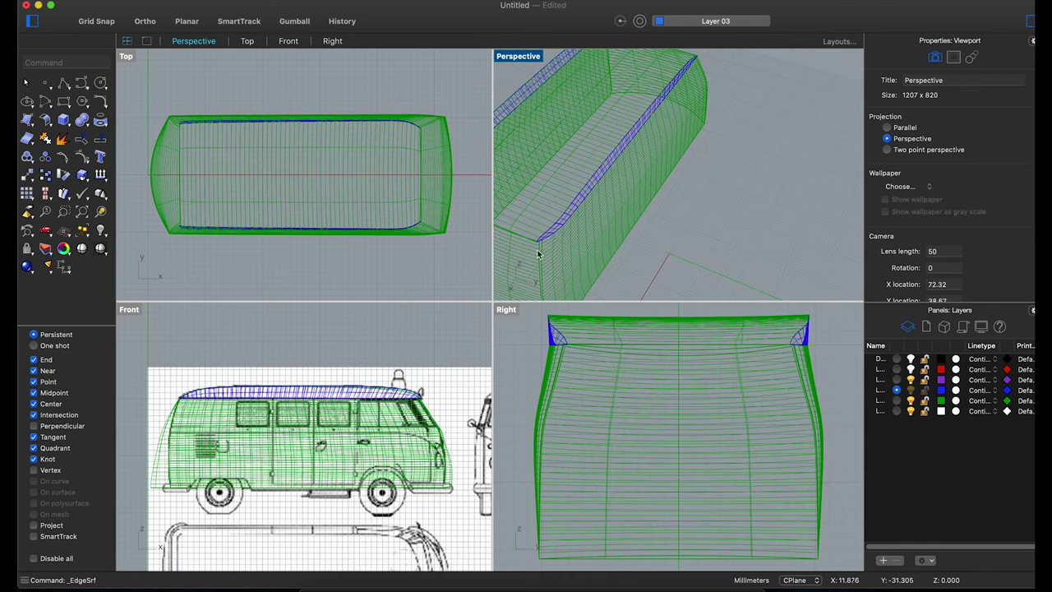
- Fill the green-curve gap and the roof corner gap with edge-curve surfaces
{"action": "right_click", "coordinate": [640, 198]}
{"action": "left_click", "coordinate": [639, 200]}
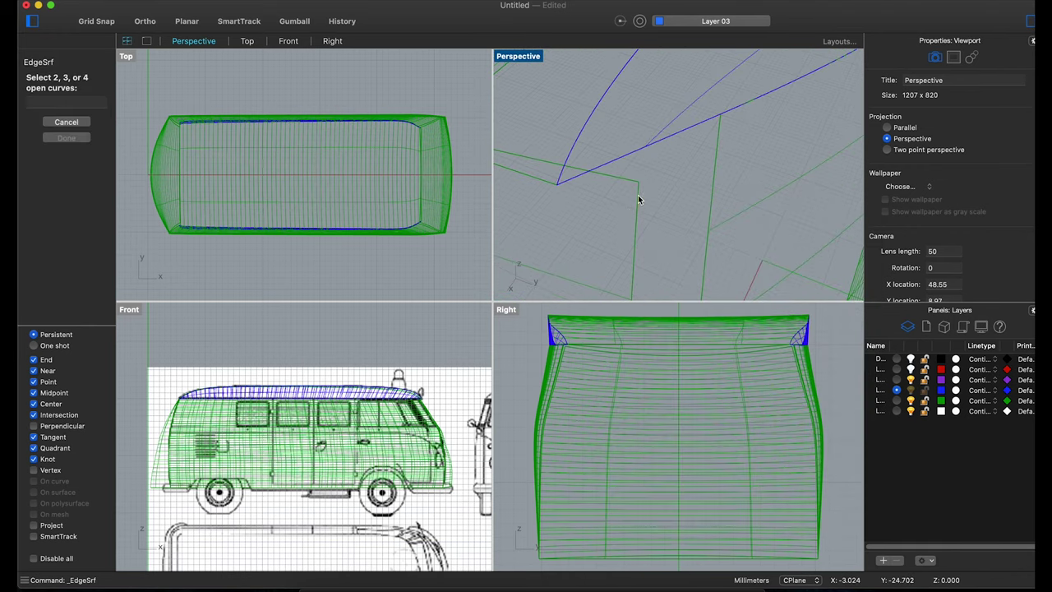
{"action": "left_click", "coordinate": [712, 196]}
{"action": "key", "text": "Return"}
{"action": "right_click_drag", "start_coordinate": [641, 184], "coordinate": [639, 157]}
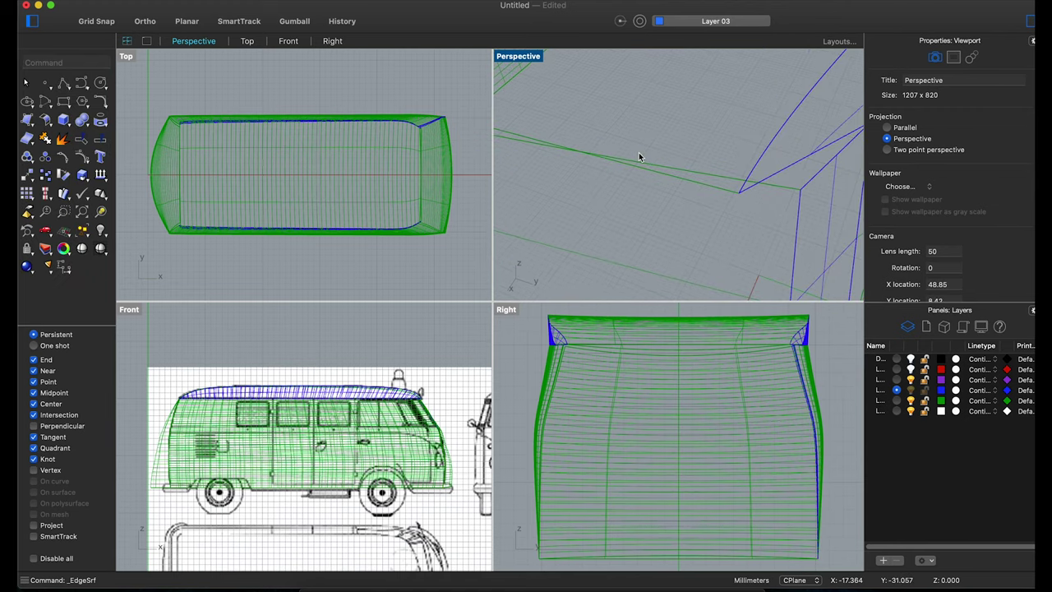
{"action": "right_click", "coordinate": [779, 185]}
{"action": "left_click", "coordinate": [788, 191]}
{"action": "left_click", "coordinate": [730, 194]}
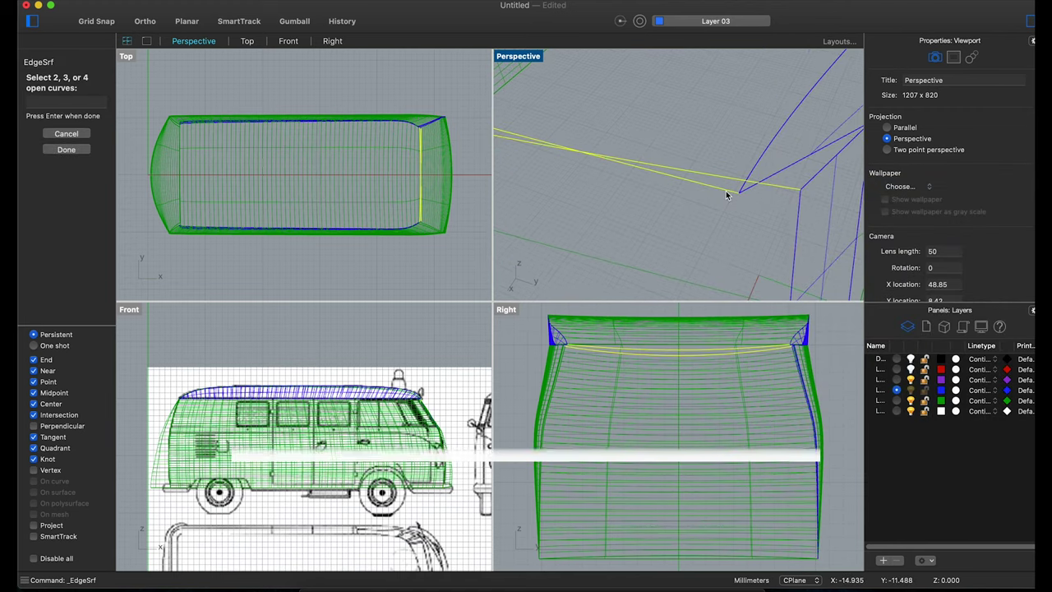
{"action": "key", "text": "Return"}
- Switch the Perspective view to Rendered display mode
{"action": "right_click", "coordinate": [794, 182]}
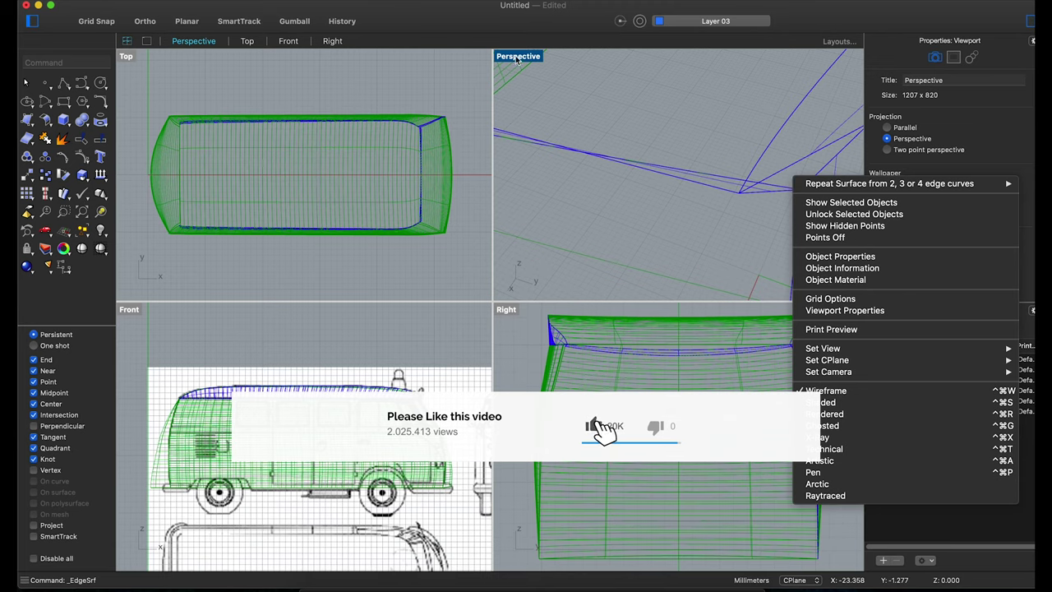
{"action": "right_click", "coordinate": [515, 53]}
{"action": "left_click", "coordinate": [581, 298]}
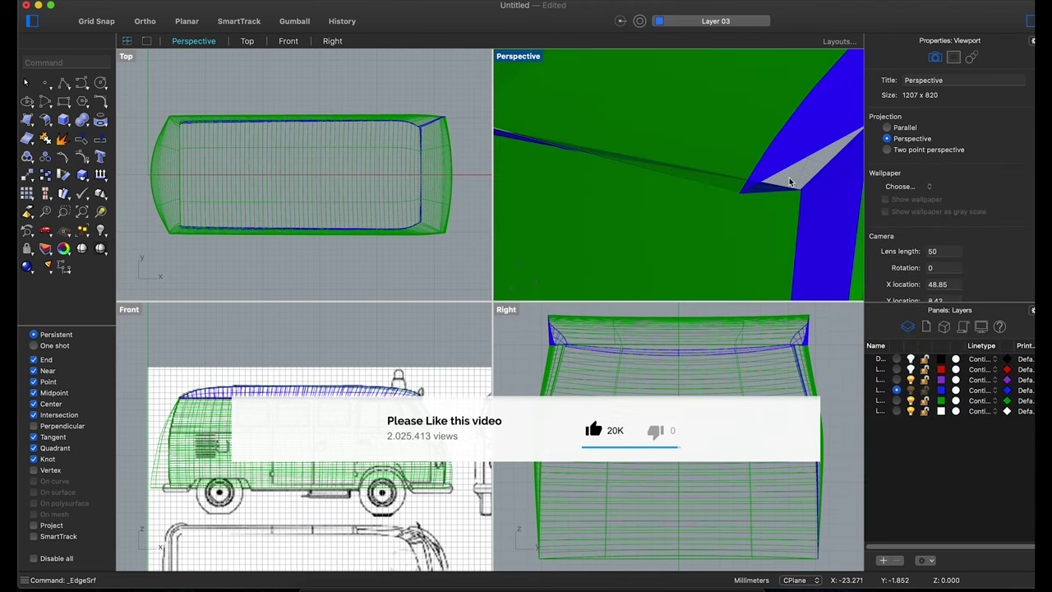
{"action": "right_click", "coordinate": [787, 192]}
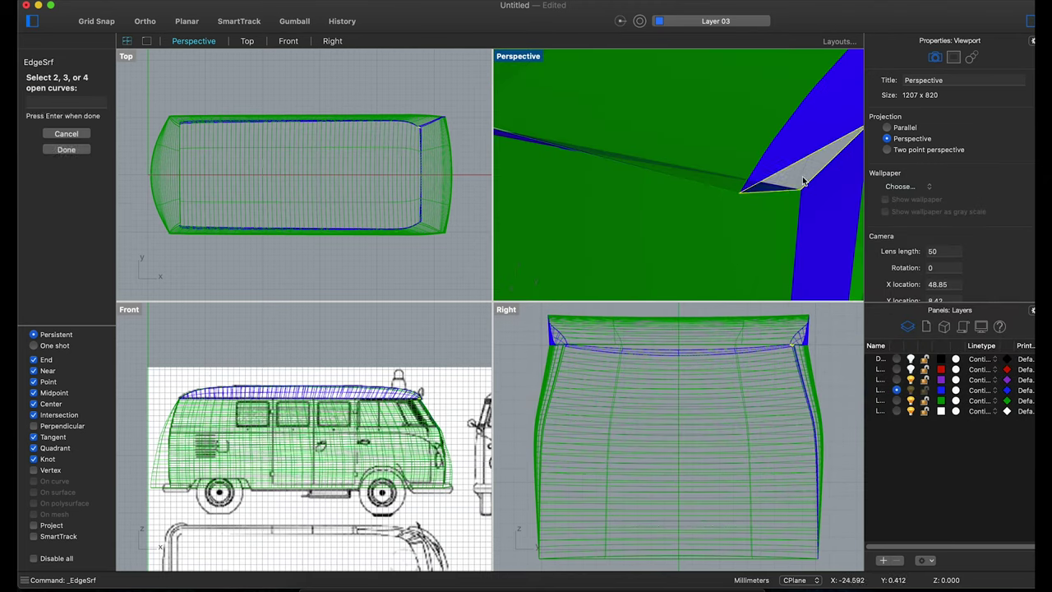
- Maximize the Perspective view and orbit to face the rim gap
{"action": "right_click_drag", "start_coordinate": [804, 181], "coordinate": [729, 188]}
{"action": "double_click", "coordinate": [531, 54]}
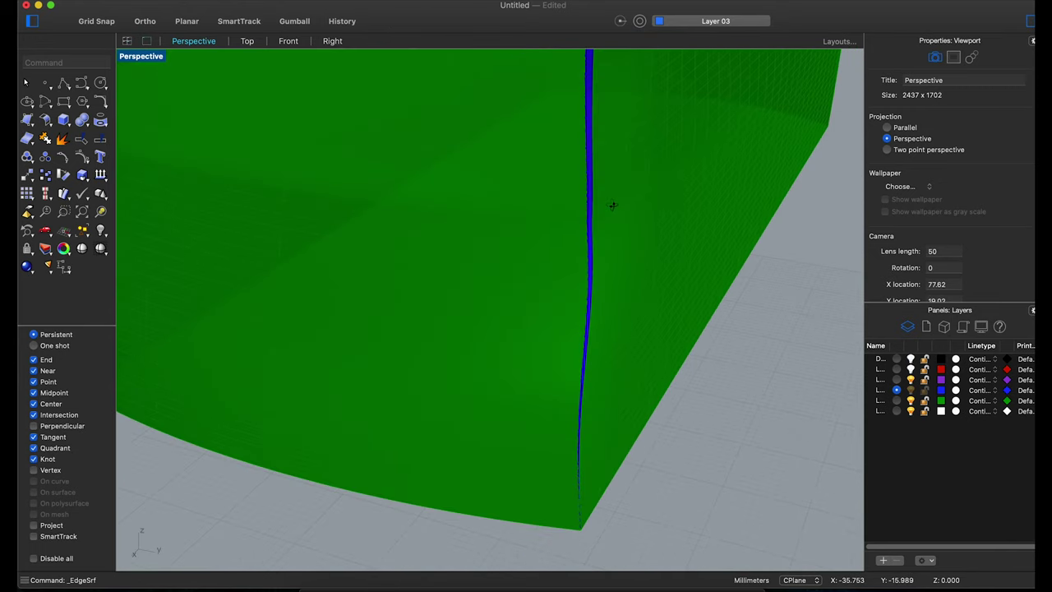
{"action": "scroll", "coordinate": [613, 205], "scroll_direction": "down", "scroll_amount": 10}
{"action": "mouse_move", "coordinate": [593, 160]}
{"action": "right_mouse_down"}
{"action": "mouse_move", "coordinate": [608, 132]}
{"action": "mouse_move", "coordinate": [507, 383]}
{"action": "right_mouse_up"}
{"action": "scroll", "coordinate": [612, 123], "scroll_direction": "up", "scroll_amount": 5}
{"action": "scroll", "coordinate": [493, 411], "scroll_direction": "up", "scroll_amount": 5}
- Attempt an edge-curve surface on the rim gap by picking two of its boundary edges
{"action": "right_click", "coordinate": [479, 438]}
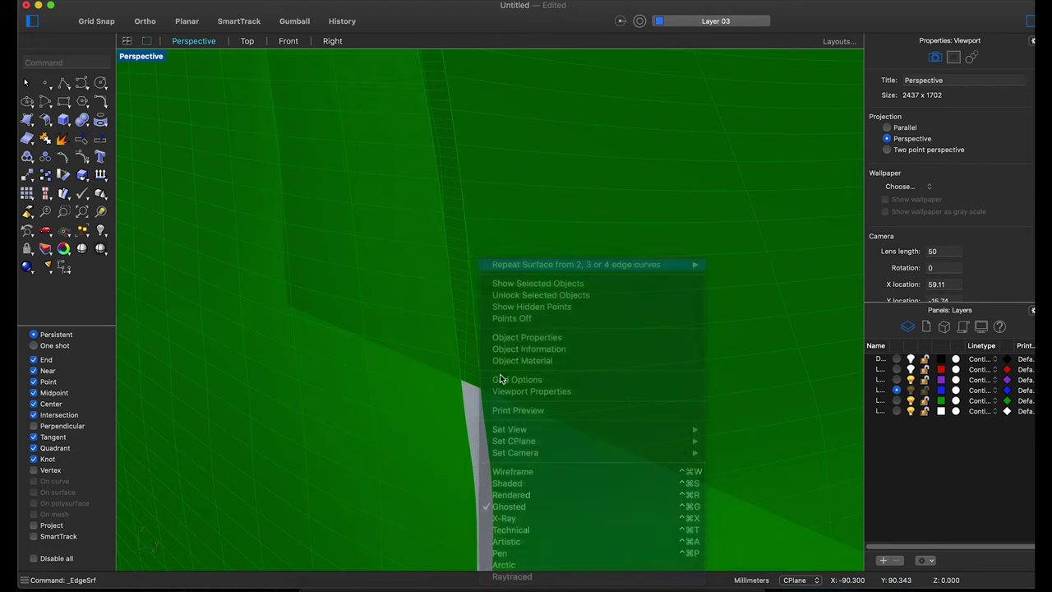
{"action": "right_click", "coordinate": [477, 443]}
{"action": "key", "text": "Escape"}
{"action": "scroll", "coordinate": [480, 442], "scroll_direction": "down", "scroll_amount": 5}
{"action": "right_click_drag", "start_coordinate": [512, 400], "coordinate": [494, 394]}
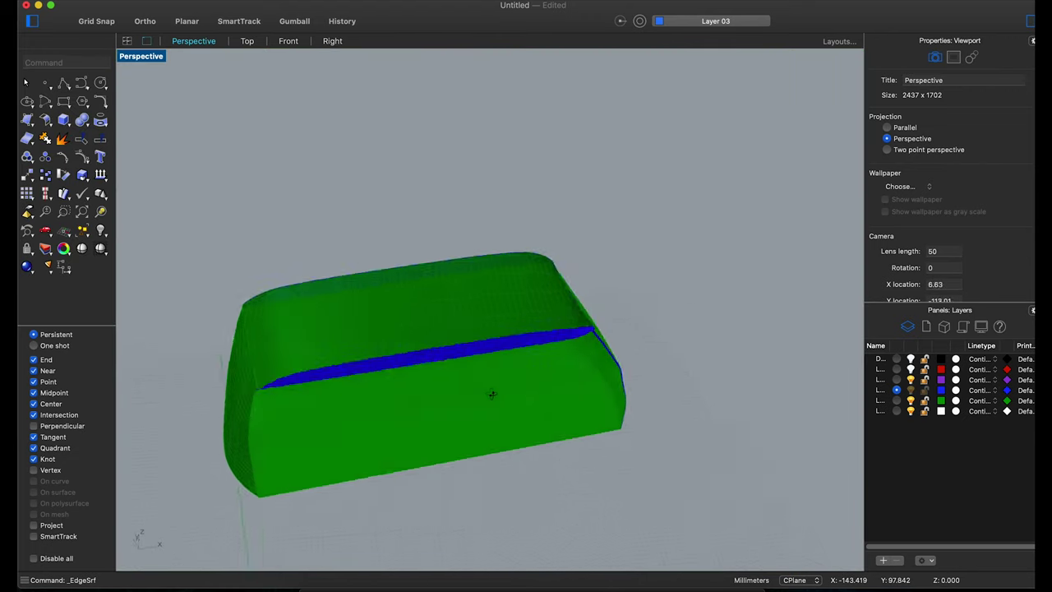
{"action": "scroll", "coordinate": [493, 394], "scroll_direction": "up", "scroll_amount": 5}
{"action": "scroll", "coordinate": [375, 455], "scroll_direction": "up", "scroll_amount": 3}
{"action": "right_click", "coordinate": [466, 372]}
{"action": "left_click", "coordinate": [501, 264]}
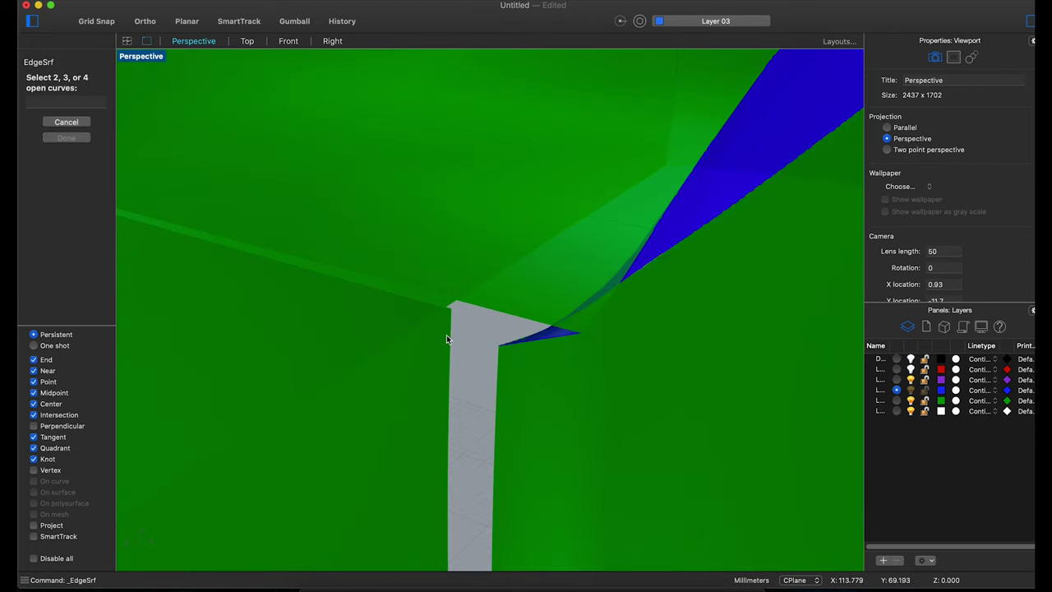
{"action": "left_click", "coordinate": [449, 337]}
{"action": "key", "text": "Escape"}
- Retry the edge-curve surface from the gap's left edge, then cancel it
{"action": "right_click", "coordinate": [488, 266]}
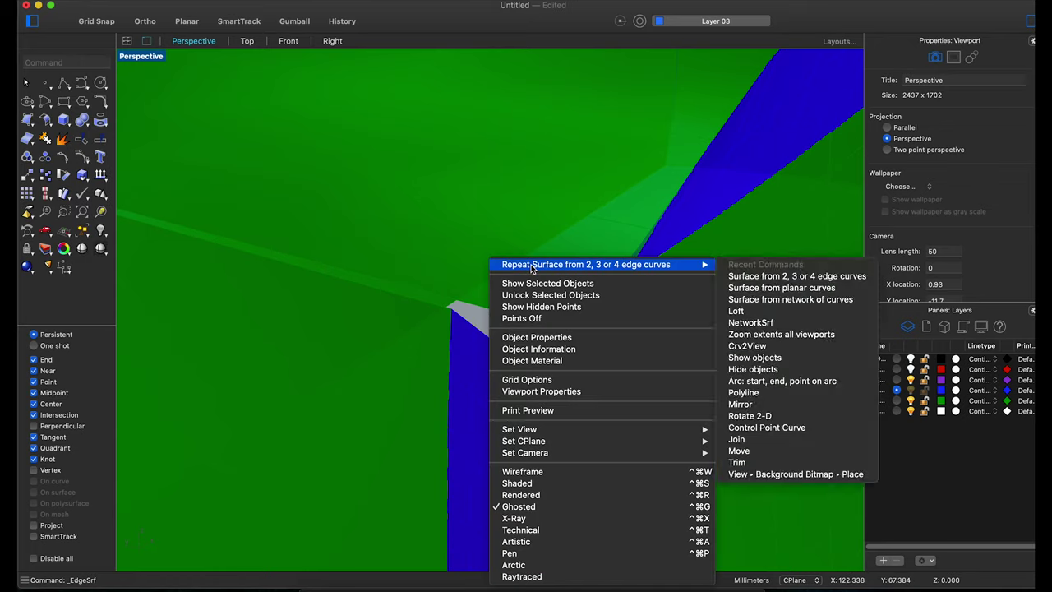
{"action": "left_click", "coordinate": [509, 266]}
{"action": "key", "text": "Escape"}
{"action": "right_click", "coordinate": [474, 316]}
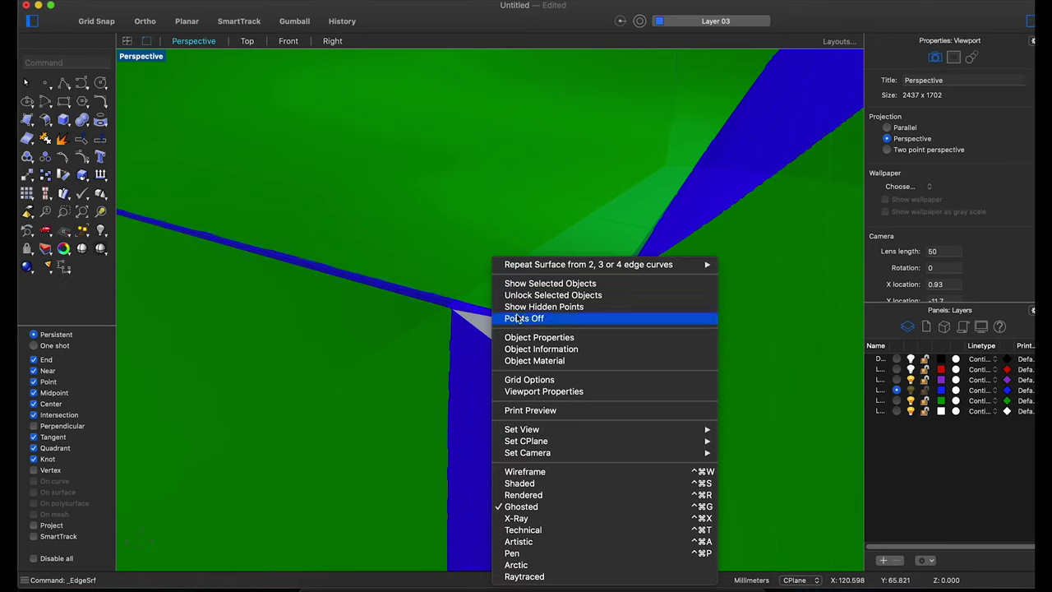
{"action": "key", "text": "Escape"}
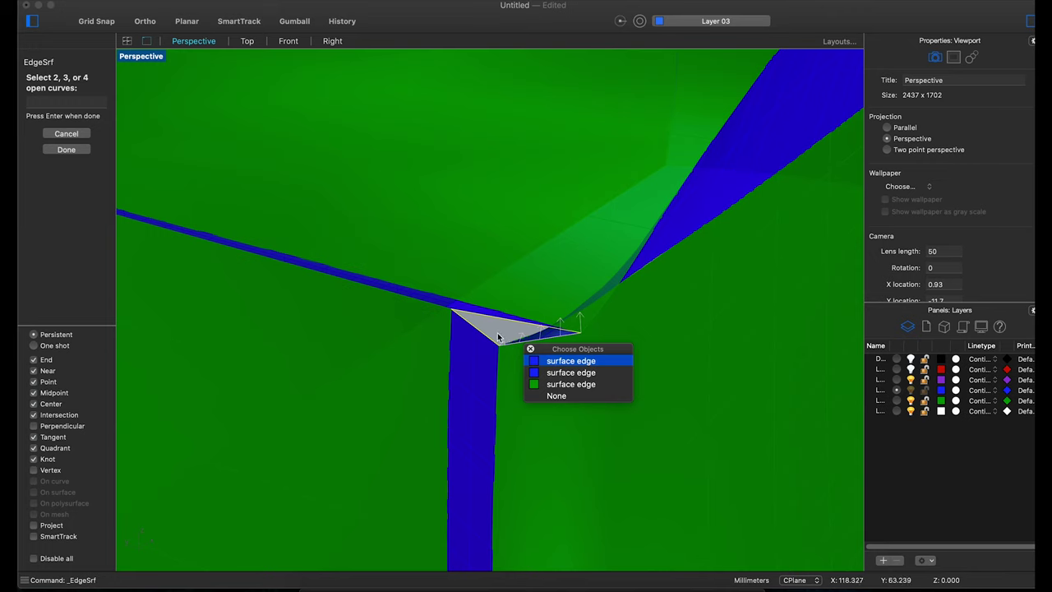
{"action": "key", "text": "Escape"}
{"action": "scroll", "coordinate": [521, 329], "scroll_direction": "down", "scroll_amount": 3}
{"action": "scroll", "coordinate": [521, 328], "scroll_direction": "down", "scroll_amount": 3}
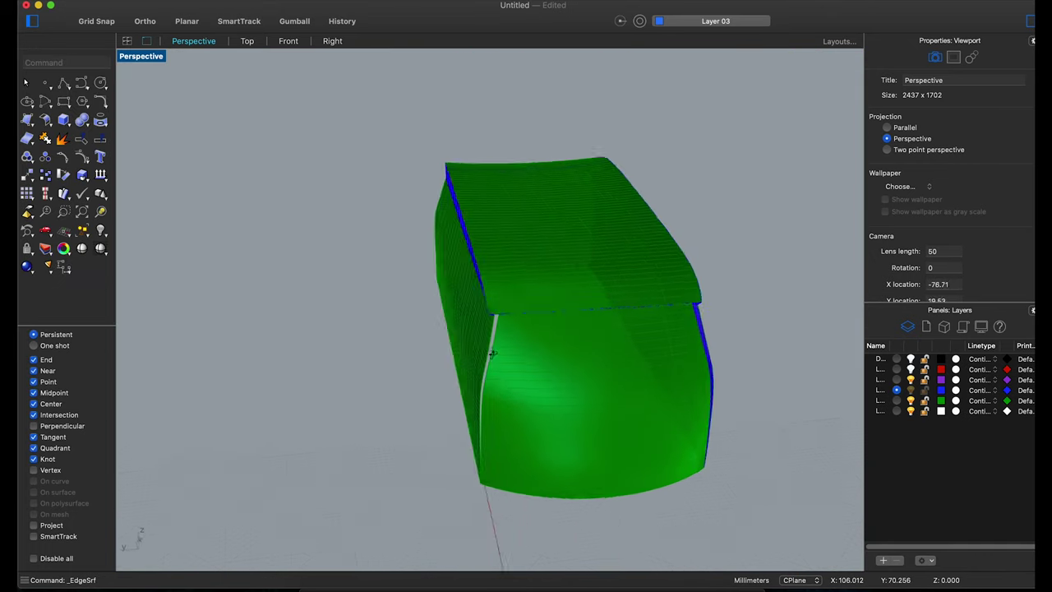
{"action": "scroll", "coordinate": [518, 325], "scroll_direction": "up", "scroll_amount": 5}
{"action": "scroll", "coordinate": [518, 320], "scroll_direction": "up", "scroll_amount": 3}
- Fill the grey gap in the van body with a blue edge-curve surface
{"action": "right_click", "coordinate": [528, 255]}
{"action": "left_click", "coordinate": [540, 263]}
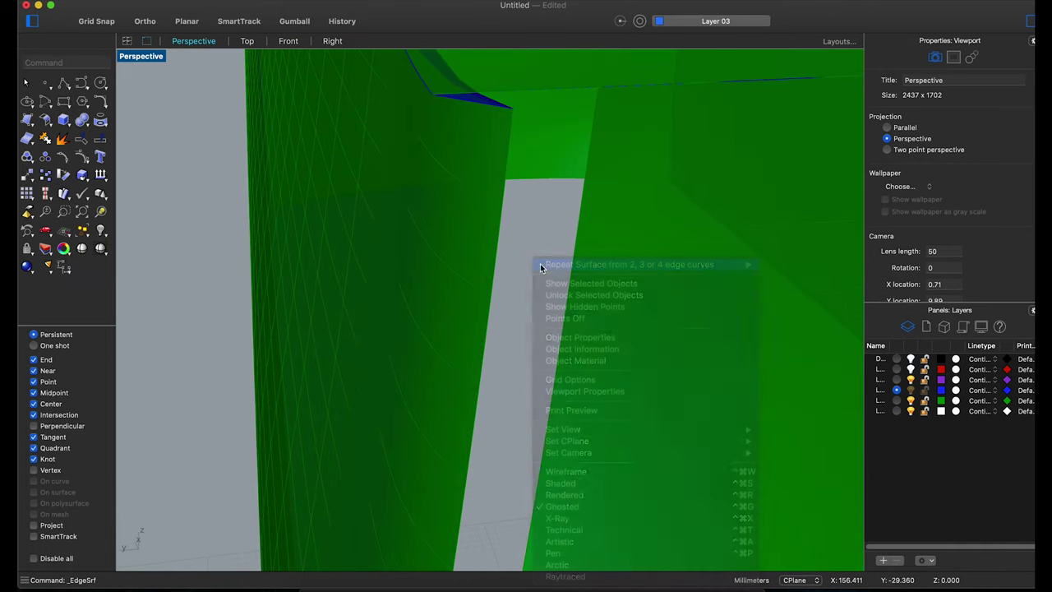
{"action": "key", "text": "Return"}
{"action": "scroll", "coordinate": [544, 197], "scroll_direction": "down", "scroll_amount": 3}
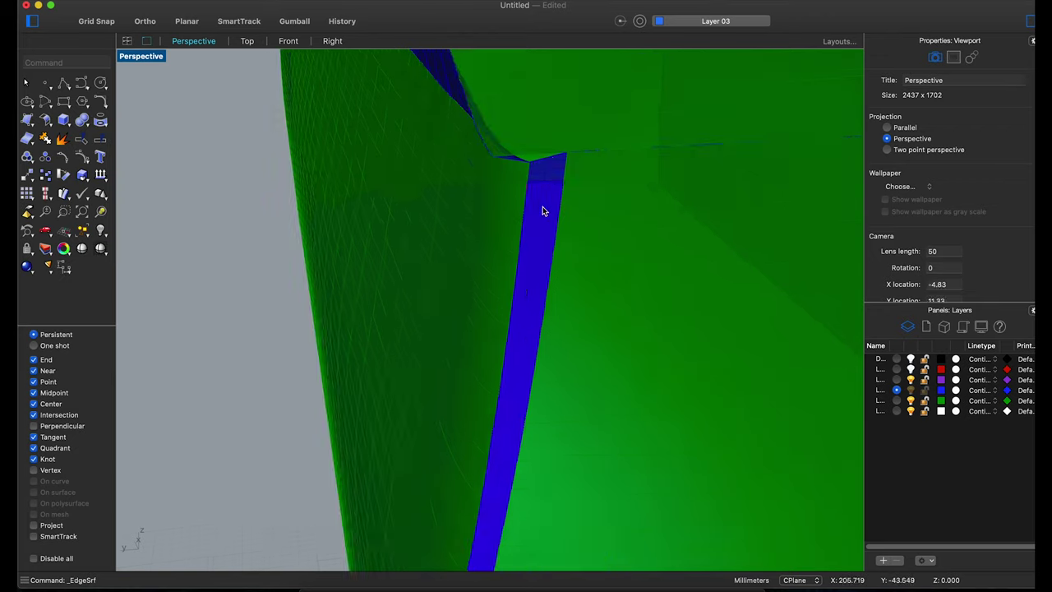
{"action": "scroll", "coordinate": [543, 206], "scroll_direction": "down", "scroll_amount": 2}
{"action": "scroll", "coordinate": [539, 214], "scroll_direction": "down", "scroll_amount": 4}
{"action": "scroll", "coordinate": [534, 219], "scroll_direction": "down", "scroll_amount": 3}
{"action": "scroll", "coordinate": [551, 99], "scroll_direction": "up", "scroll_amount": 5}
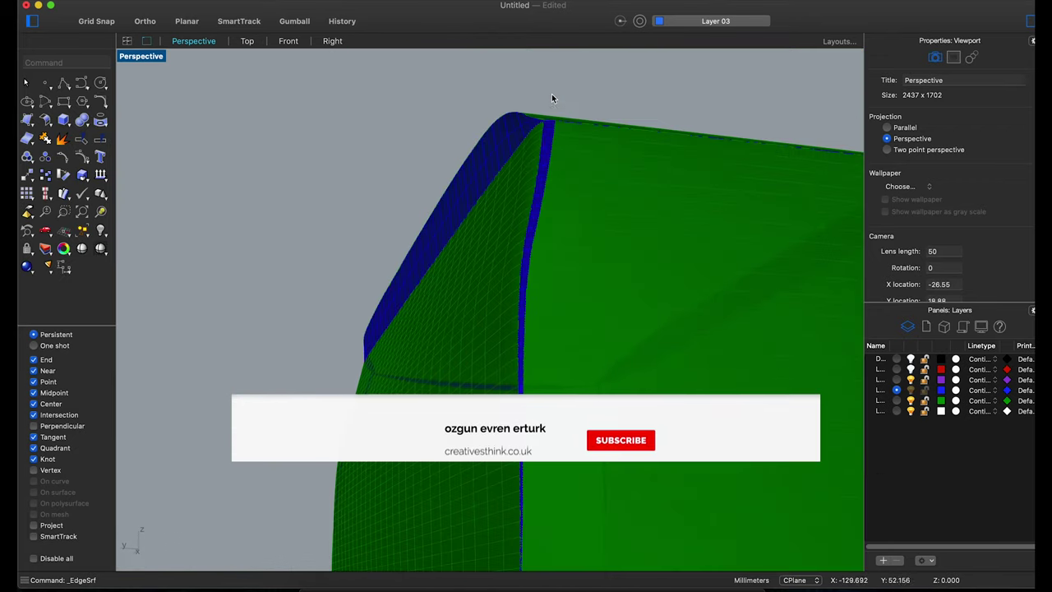
{"action": "scroll", "coordinate": [526, 156], "scroll_direction": "up", "scroll_amount": 3}
{"action": "scroll", "coordinate": [493, 222], "scroll_direction": "up", "scroll_amount": 3}
{"action": "scroll", "coordinate": [575, 181], "scroll_direction": "up", "scroll_amount": 2}
- Create another edge-curve surface from the gap's surface edge
{"action": "right_click", "coordinate": [627, 146]}
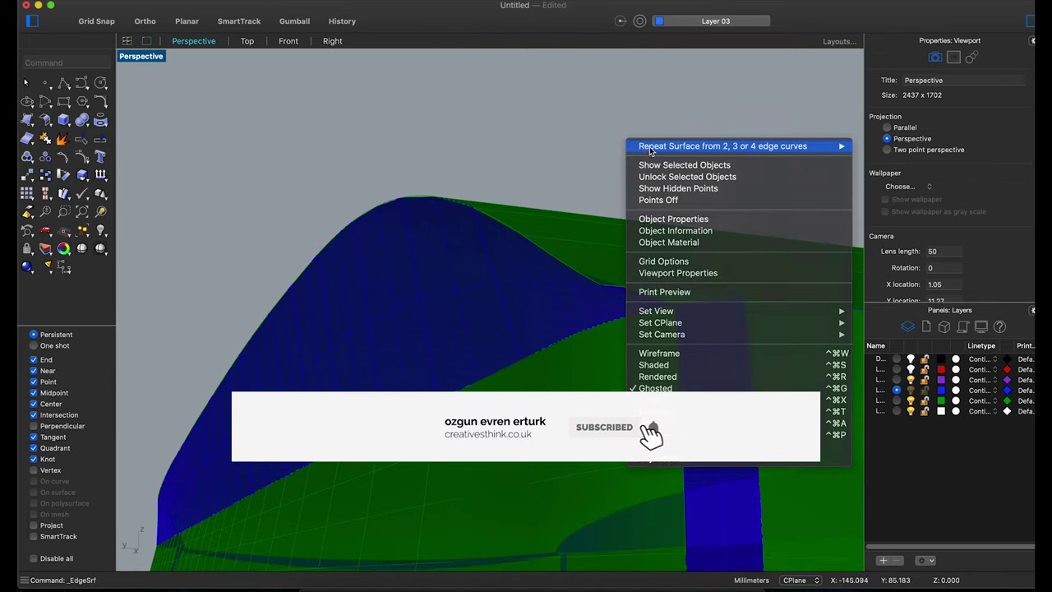
{"action": "left_click", "coordinate": [658, 147]}
{"action": "left_click", "coordinate": [706, 311]}
{"action": "scroll", "coordinate": [707, 315], "scroll_direction": "down", "scroll_amount": 2}
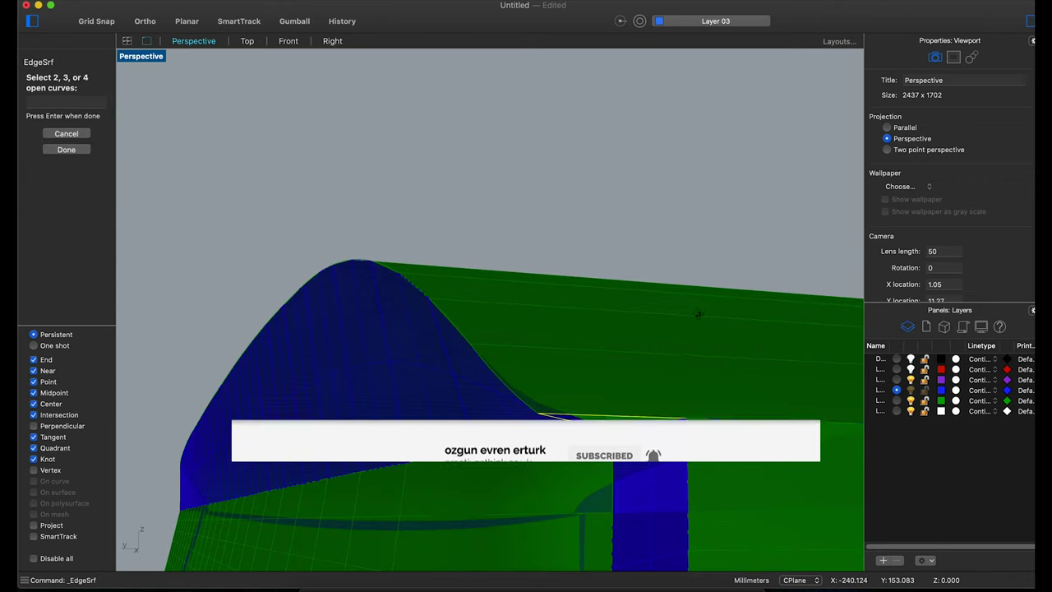
{"action": "key", "text": "Return"}
{"action": "right_click_drag", "start_coordinate": [648, 372], "coordinate": [538, 346]}
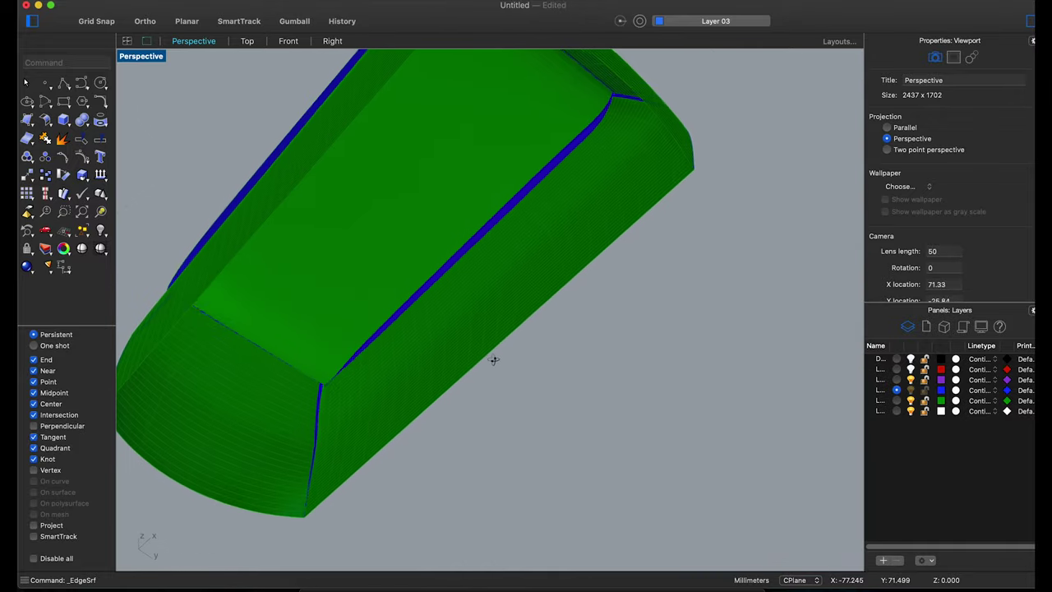
{"action": "right_click_drag", "start_coordinate": [538, 346], "coordinate": [535, 299]}
{"action": "scroll", "coordinate": [535, 299], "scroll_direction": "down", "scroll_amount": 3}
- Select all 16 surfaces and join them into one open polysurface
{"action": "key", "text": "super+a"}
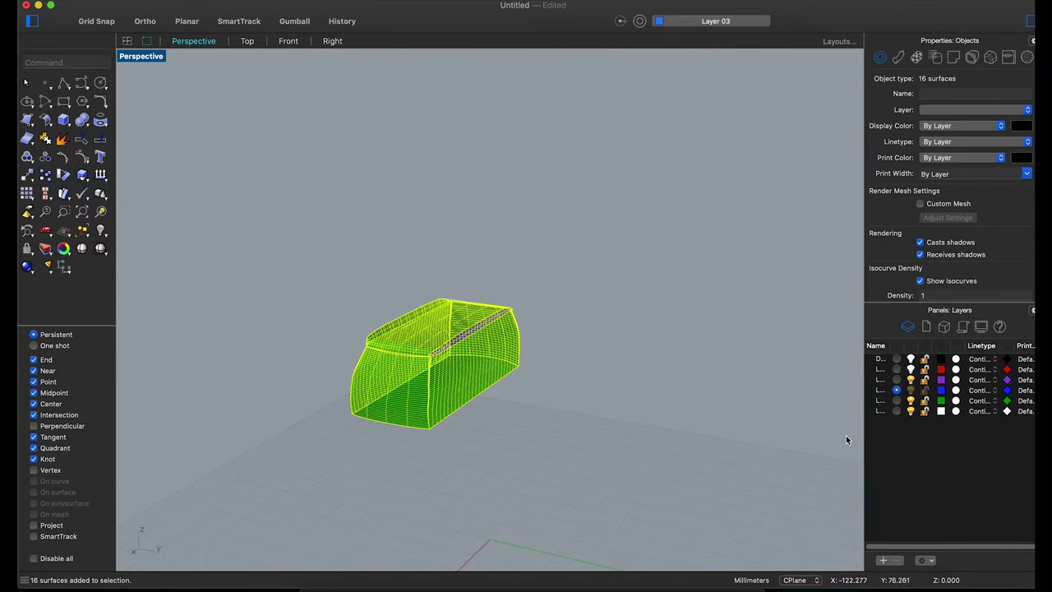
{"action": "left_click", "coordinate": [485, 400]}
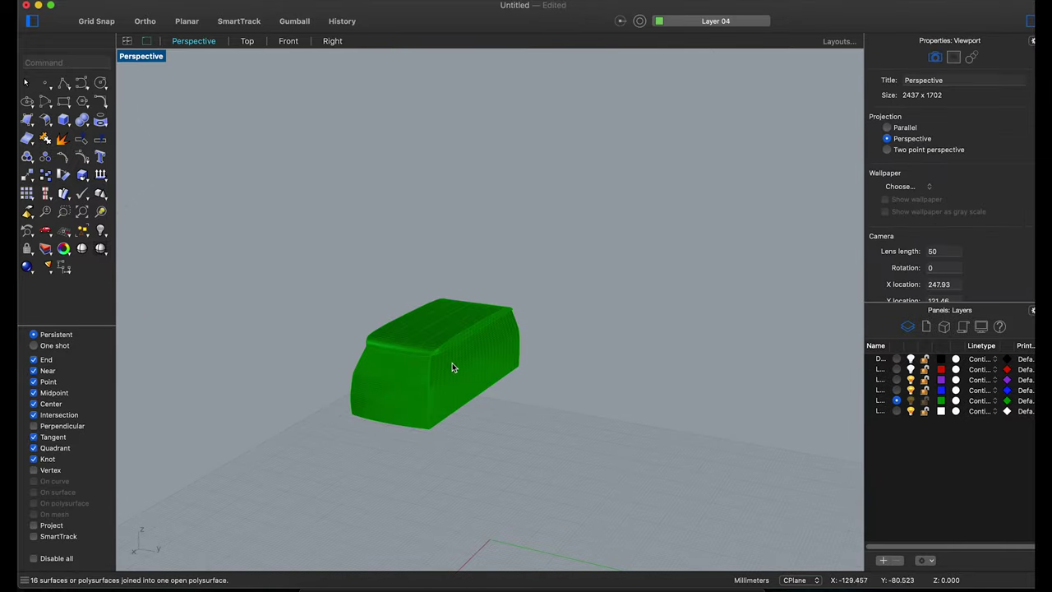
{"action": "right_click_drag", "start_coordinate": [485, 400], "coordinate": [462, 335]}
{"action": "scroll", "coordinate": [463, 335], "scroll_direction": "up", "scroll_amount": 3}
{"action": "scroll", "coordinate": [462, 336], "scroll_direction": "up", "scroll_amount": 5}
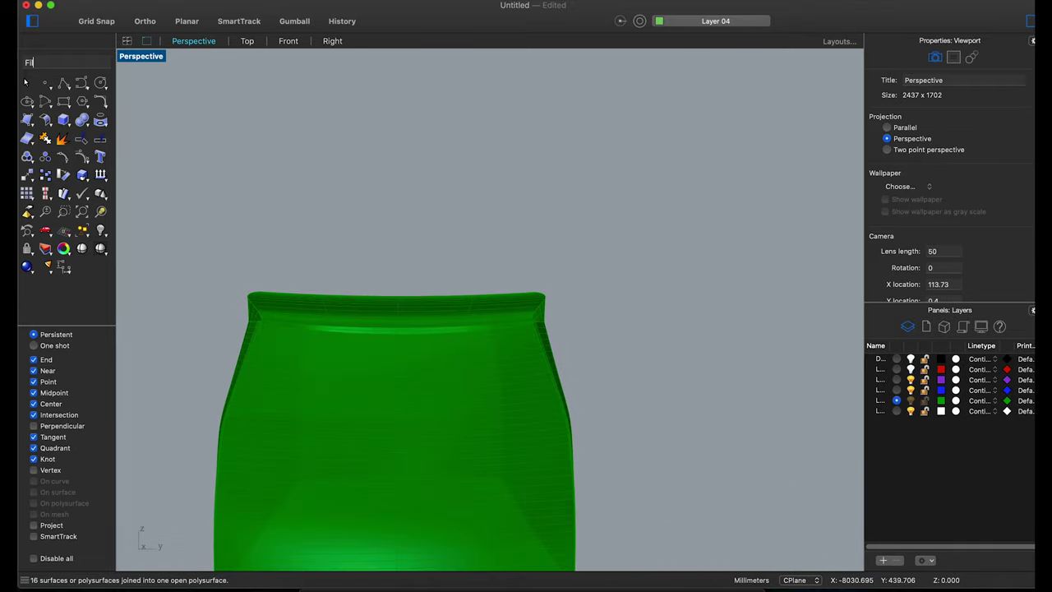
{"action": "type", "text": "letEdge"}
{"action": "key", "text": "Return"}
{"action": "scroll", "coordinate": [463, 336], "scroll_direction": "down", "scroll_amount": 3}
{"action": "left_click_drag", "start_coordinate": [518, 296], "coordinate": [377, 412]}
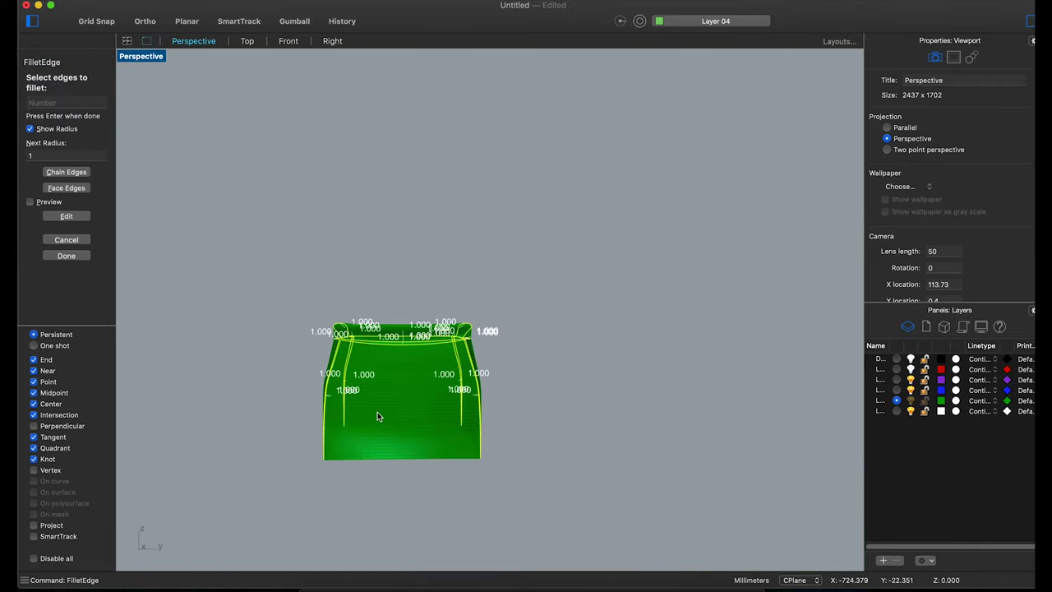
{"action": "key", "text": "Return"}
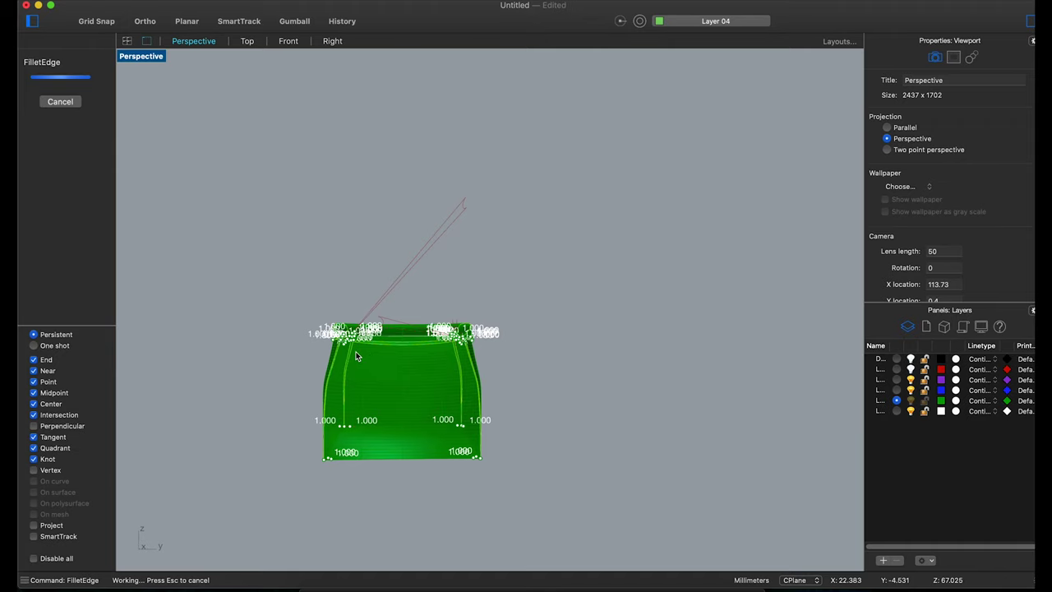
{"action": "right_click_drag", "start_coordinate": [358, 350], "coordinate": [278, 323]}
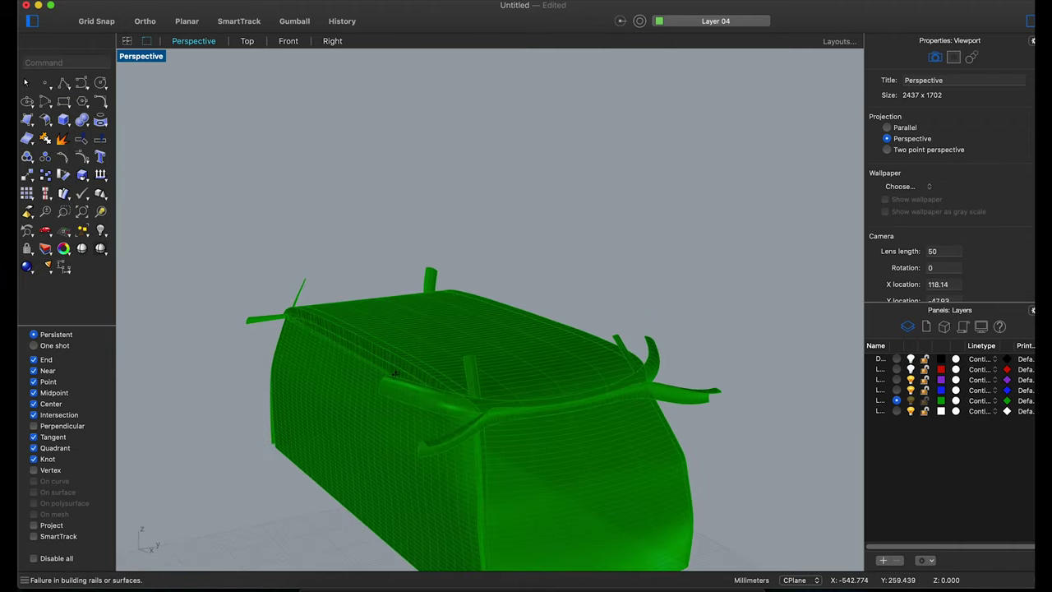
{"action": "left_click", "coordinate": [278, 323]}
{"action": "key", "text": "Delete"}
{"action": "left_click", "coordinate": [439, 276]}
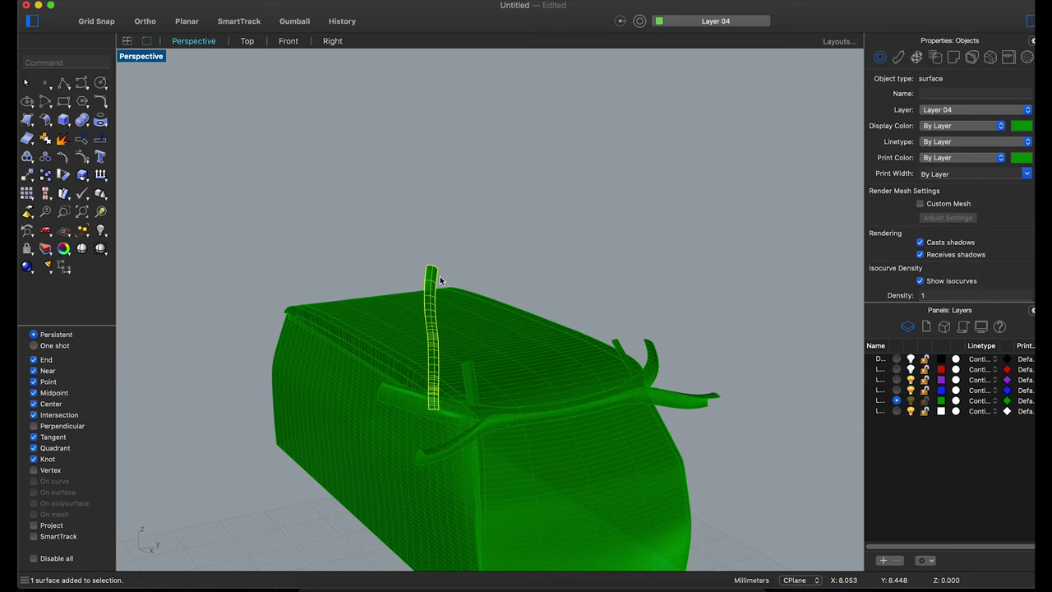
{"action": "key", "text": "Delete"}
{"action": "left_click", "coordinate": [449, 420]}
{"action": "right_click_drag", "start_coordinate": [651, 399], "coordinate": [636, 355]}
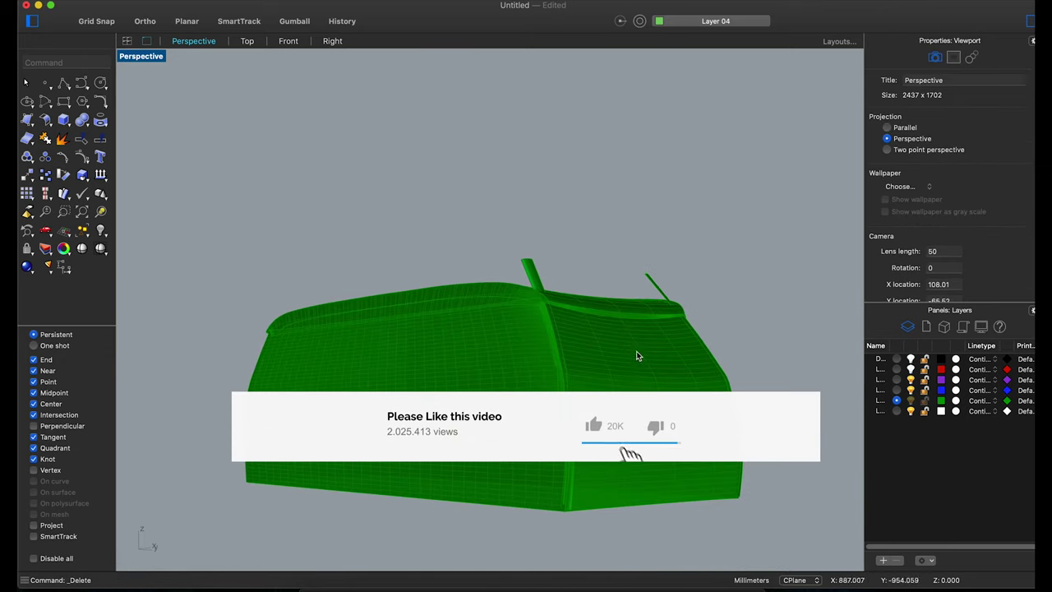
{"action": "scroll", "coordinate": [576, 329], "scroll_direction": "up", "scroll_amount": 5}
{"action": "left_click", "coordinate": [466, 148]}
{"action": "right_click_drag", "start_coordinate": [466, 148], "coordinate": [496, 283]}
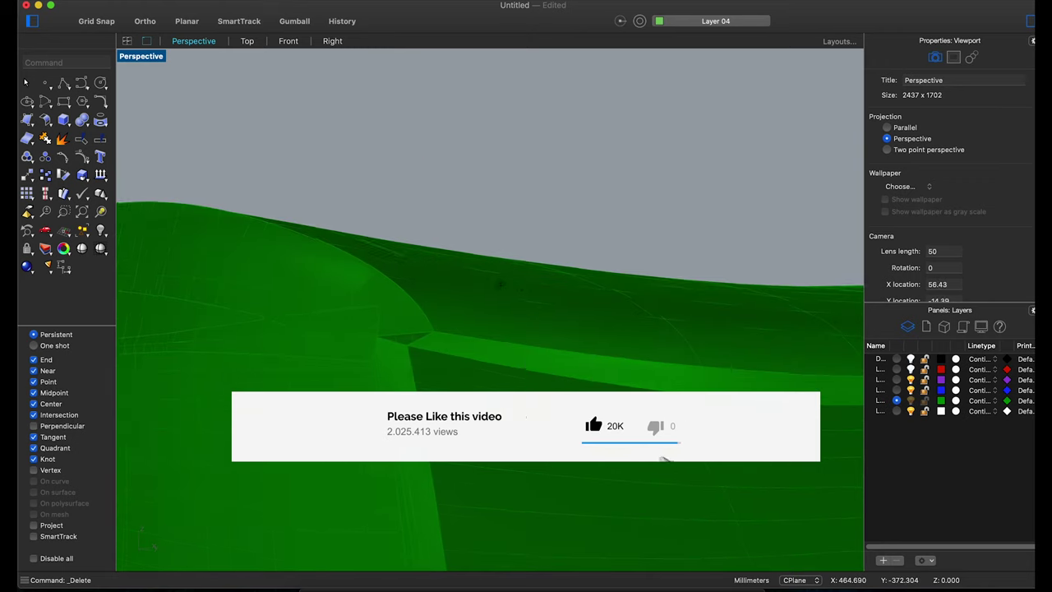
{"action": "key", "text": "ctrl+z"}
{"action": "key", "text": "ctrl+z"}
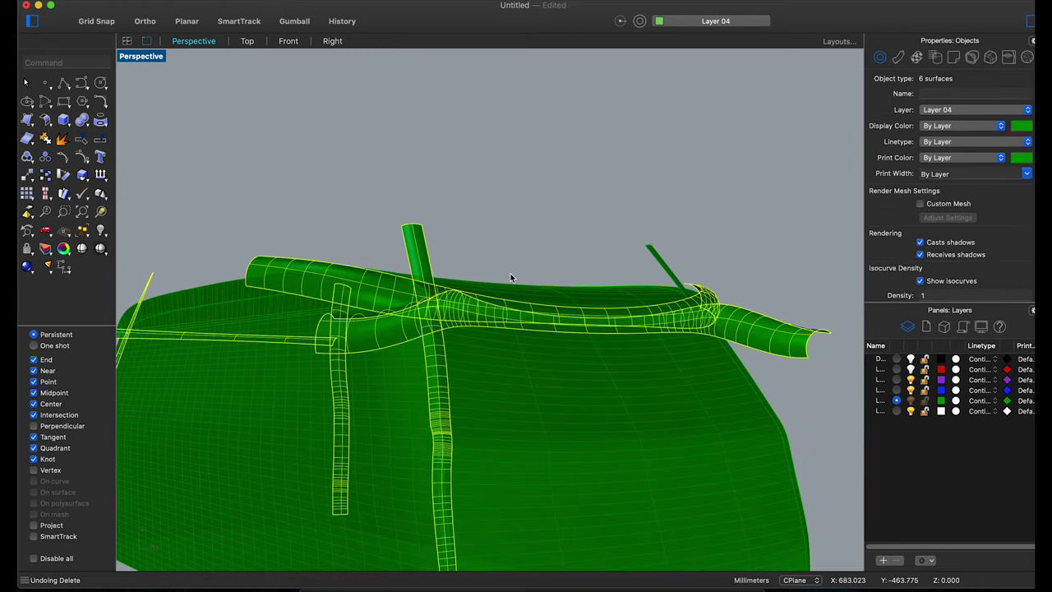
{"action": "key", "text": "ctrl+z"}
{"action": "scroll", "coordinate": [510, 277], "scroll_direction": "down", "scroll_amount": 3}
{"action": "right_click_drag", "start_coordinate": [512, 277], "coordinate": [532, 229]}
- Finish the edge fillet, then delete the failed fillet strip along the top edge
{"action": "right_click", "coordinate": [532, 229]}
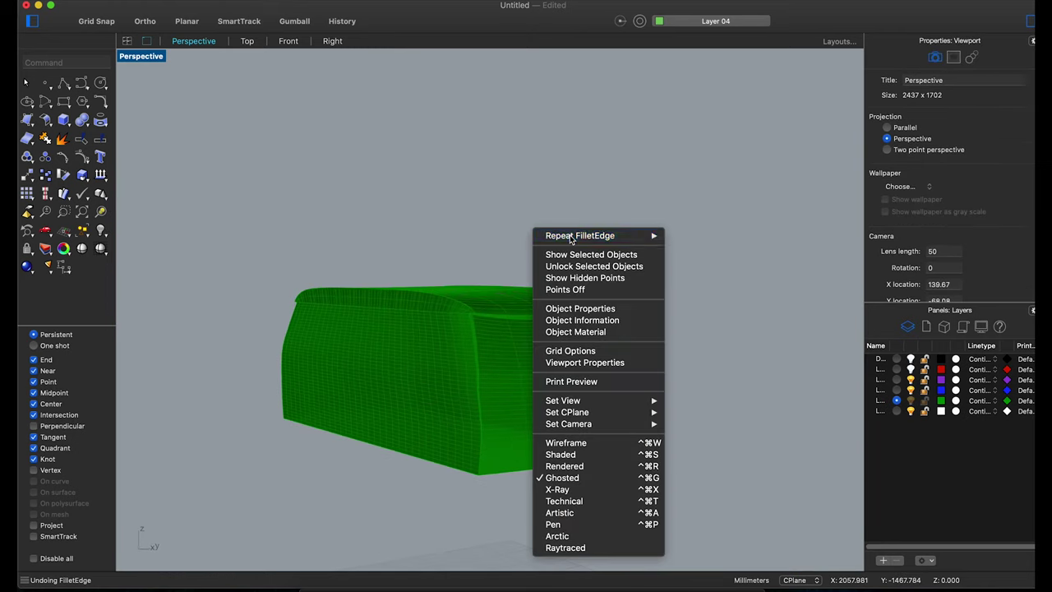
{"action": "left_click", "coordinate": [567, 233]}
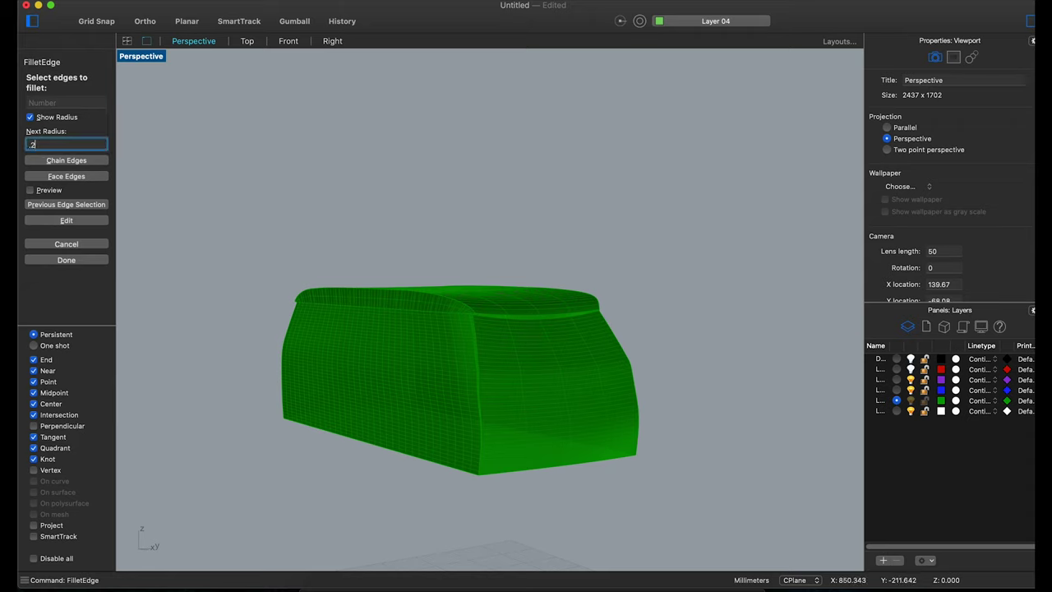
{"action": "key", "text": "Return"}
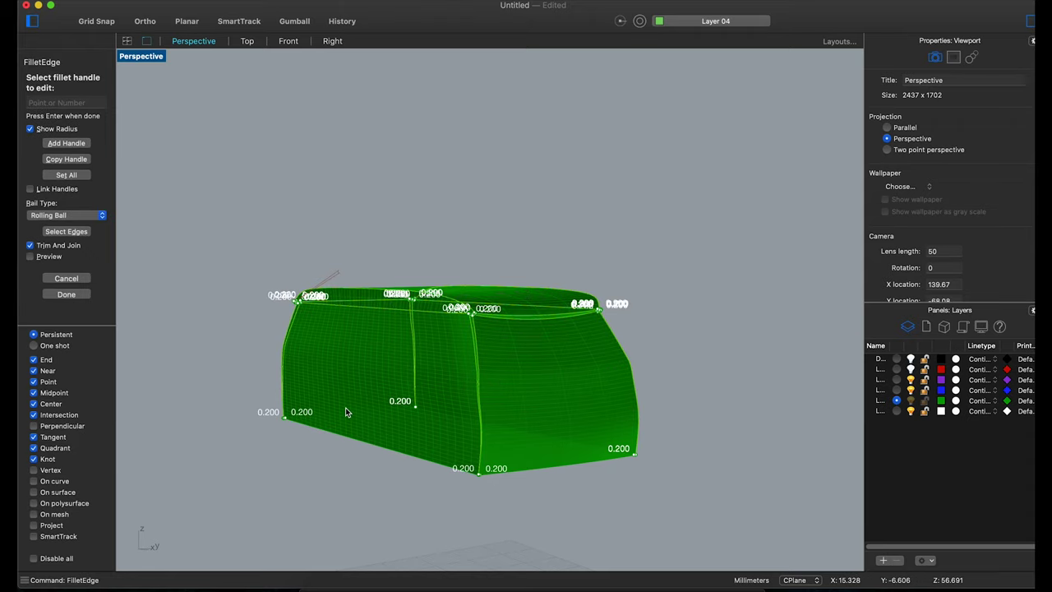
{"action": "key", "text": "Return"}
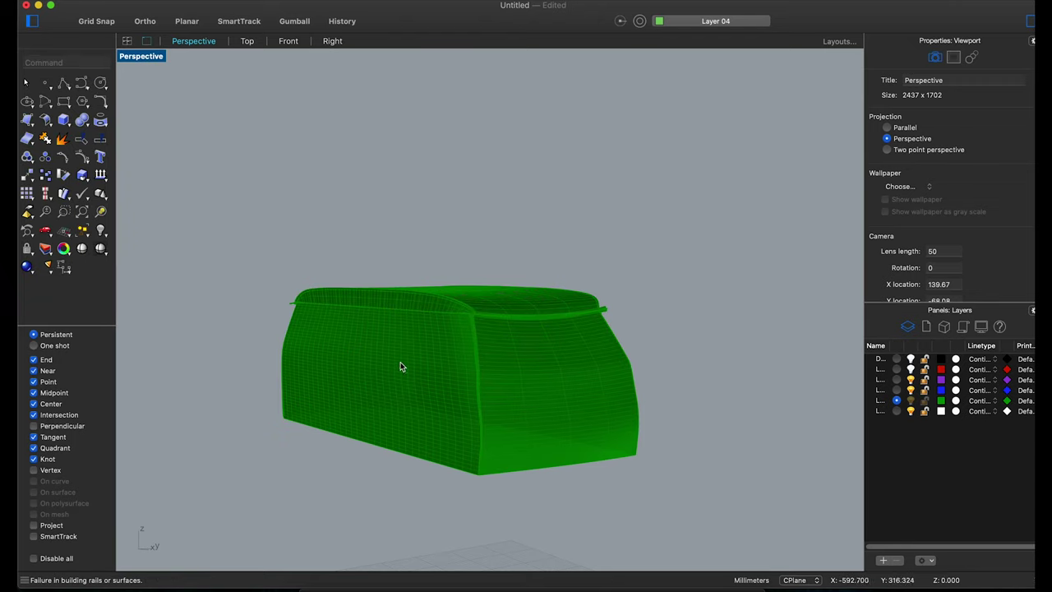
{"action": "scroll", "coordinate": [652, 303], "scroll_direction": "up", "scroll_amount": 5}
{"action": "left_click", "coordinate": [687, 301]}
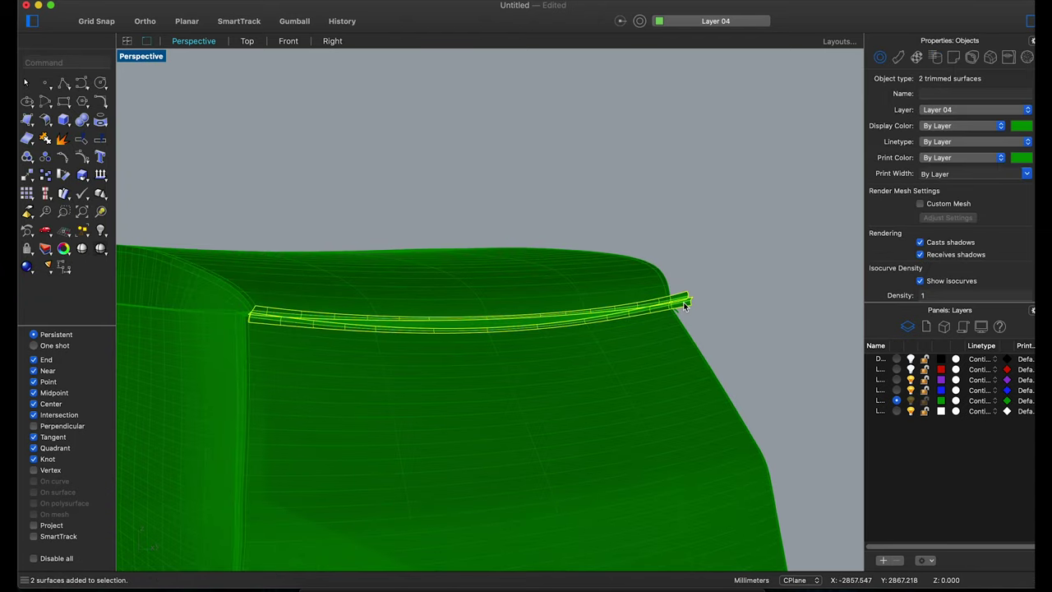
{"action": "key", "text": "Delete"}
- Select the whole green van body and hide it
{"action": "scroll", "coordinate": [675, 309], "scroll_direction": "down", "scroll_amount": 5}
{"action": "scroll", "coordinate": [545, 214], "scroll_direction": "up", "scroll_amount": 3}
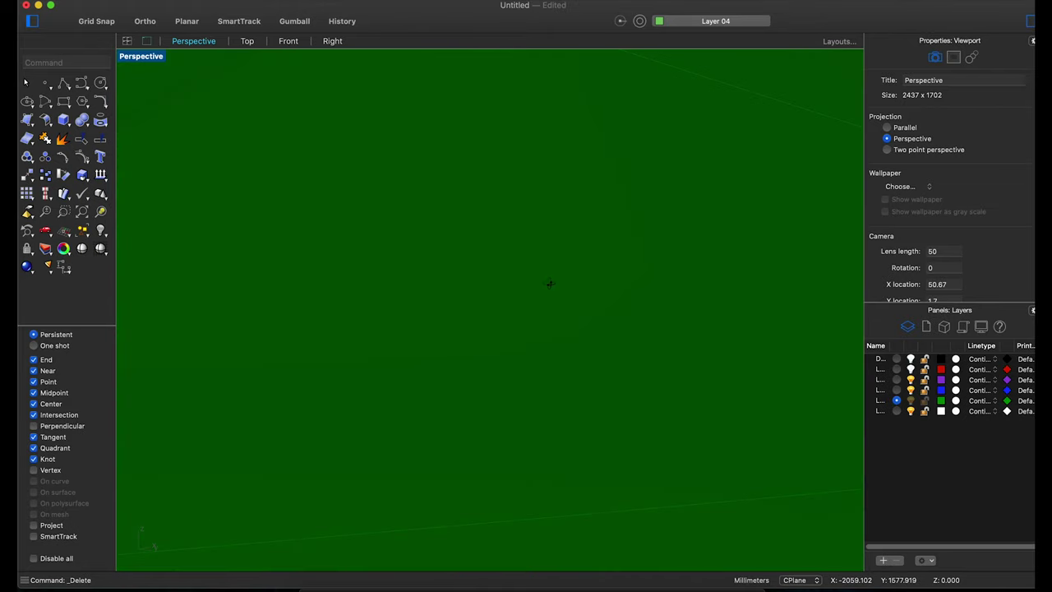
{"action": "left_click", "coordinate": [493, 213]}
{"action": "scroll", "coordinate": [629, 197], "scroll_direction": "down", "scroll_amount": 5}
{"action": "left_click", "coordinate": [629, 198]}
{"action": "scroll", "coordinate": [629, 197], "scroll_direction": "up", "scroll_amount": 5}
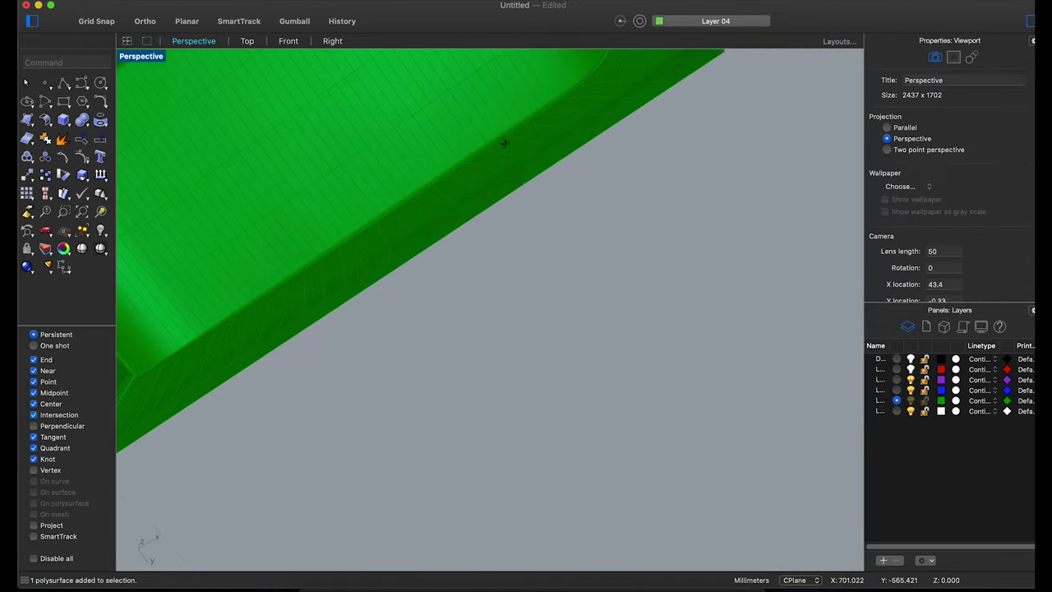
{"action": "scroll", "coordinate": [582, 256], "scroll_direction": "down", "scroll_amount": 10}
{"action": "scroll", "coordinate": [582, 129], "scroll_direction": "up", "scroll_amount": 10}
{"action": "scroll", "coordinate": [606, 191], "scroll_direction": "down", "scroll_amount": 3}
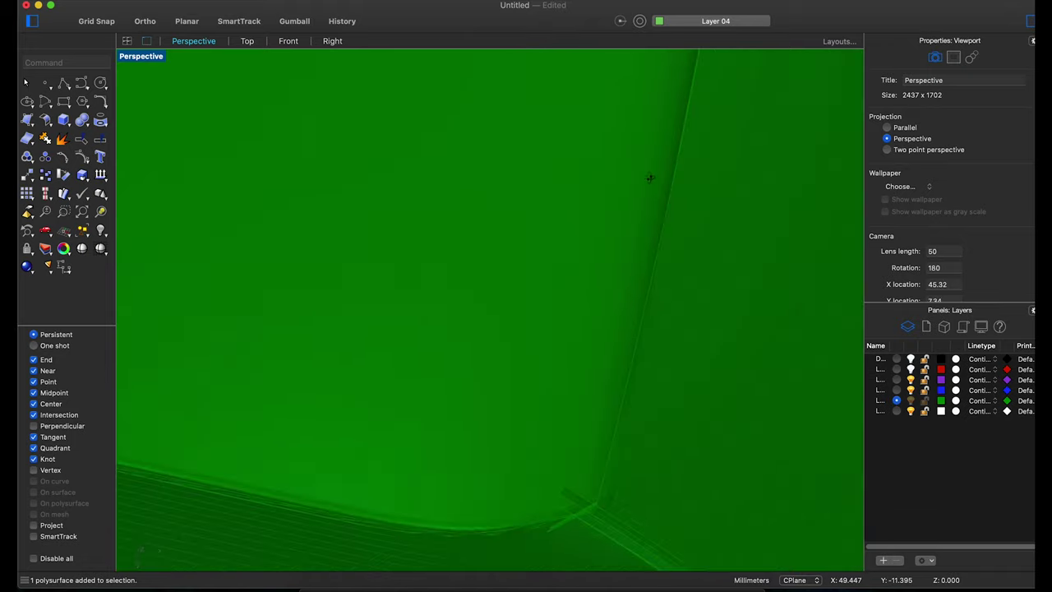
{"action": "left_click", "coordinate": [679, 351]}
{"action": "scroll", "coordinate": [626, 374], "scroll_direction": "down", "scroll_amount": 10}
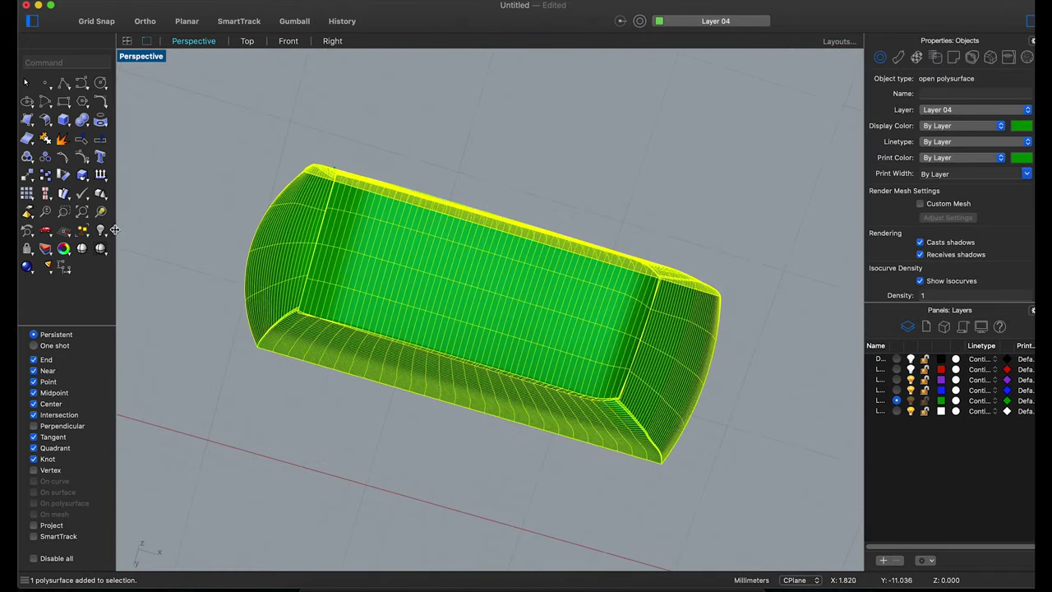
{"action": "left_click", "coordinate": [102, 230]}
- Window-select and delete the leftover curves, then show the van body again
{"action": "left_click_drag", "start_coordinate": [742, 514], "coordinate": [742, 512]}
{"action": "key", "text": "Delete"}
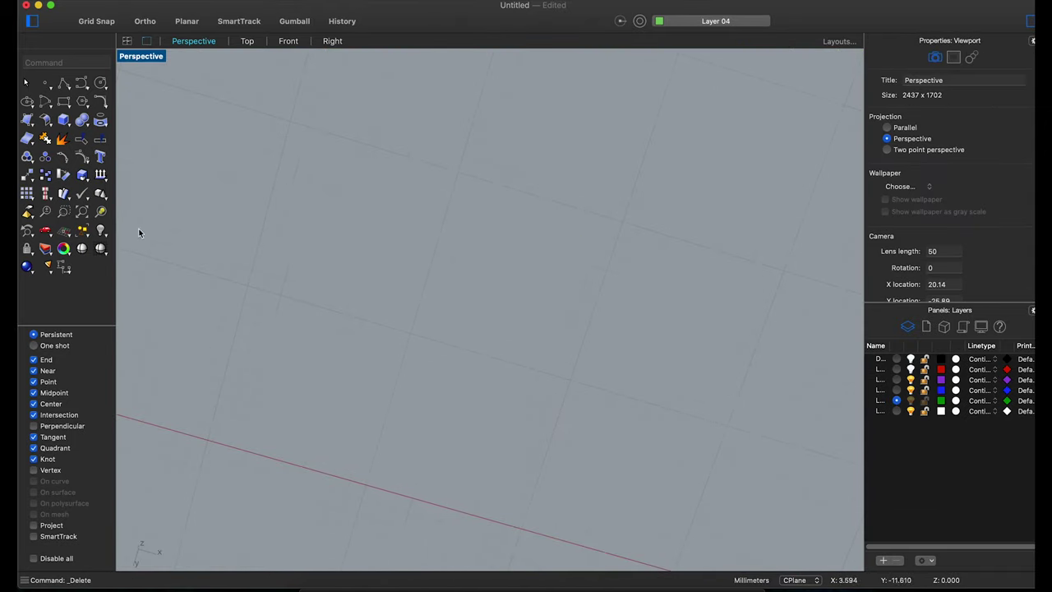
{"action": "right_click", "coordinate": [102, 230]}
{"action": "scroll", "coordinate": [544, 362], "scroll_direction": "up", "scroll_amount": 8}
{"action": "scroll", "coordinate": [723, 452], "scroll_direction": "up", "scroll_amount": 3}
{"action": "scroll", "coordinate": [724, 452], "scroll_direction": "up", "scroll_amount": 3}
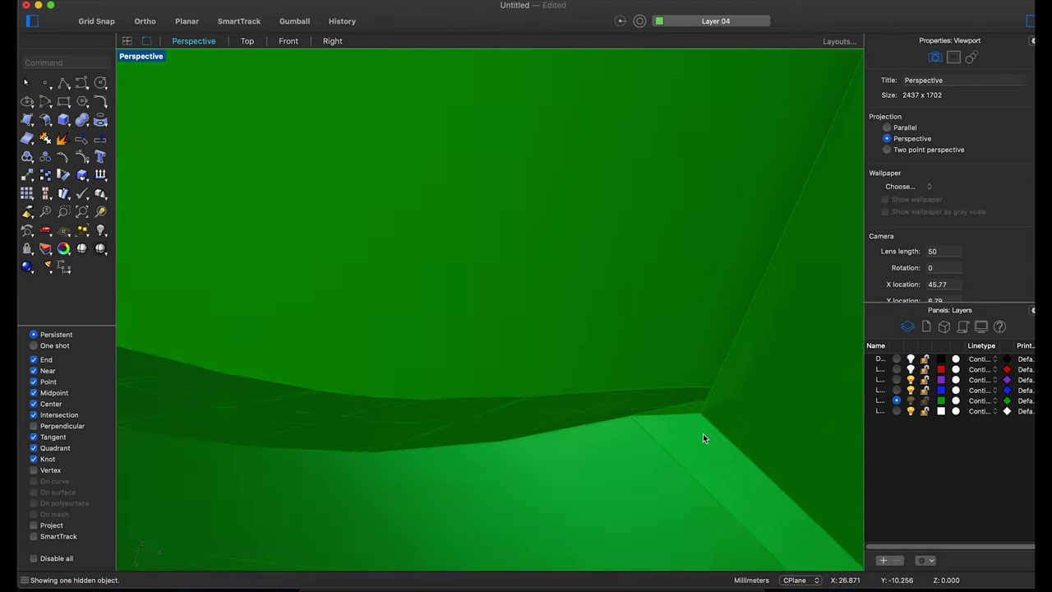
{"action": "scroll", "coordinate": [703, 433], "scroll_direction": "up", "scroll_amount": 3}
{"action": "scroll", "coordinate": [490, 309], "scroll_direction": "down", "scroll_amount": 5}
{"action": "scroll", "coordinate": [490, 309], "scroll_direction": "down", "scroll_amount": 5}
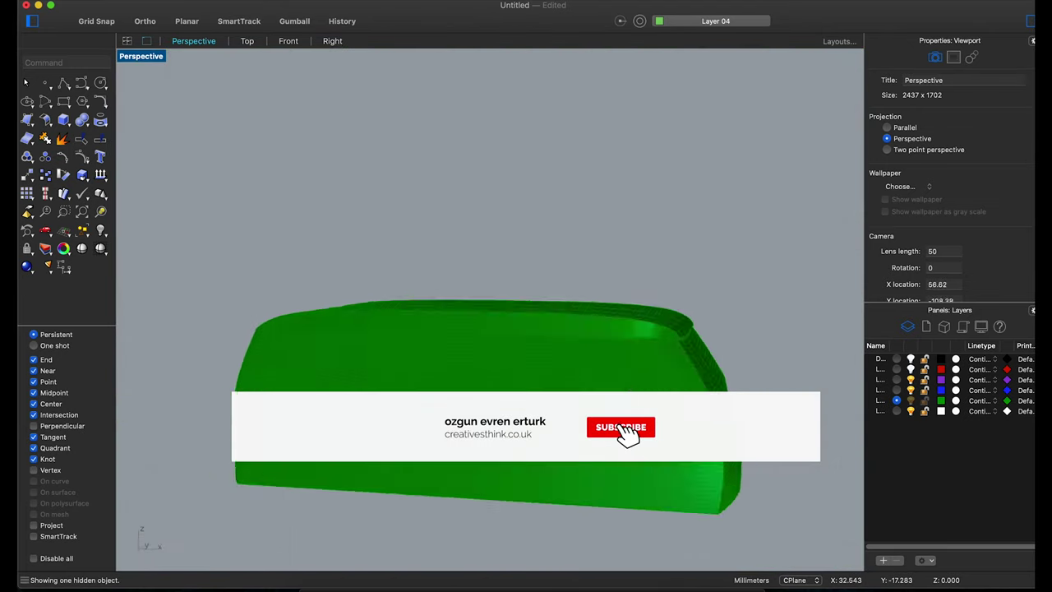
{"action": "scroll", "coordinate": [490, 309], "scroll_direction": "down", "scroll_amount": 2}
{"action": "right_click_drag", "start_coordinate": [625, 292], "coordinate": [655, 294]}
{"action": "right_click", "coordinate": [606, 231]}
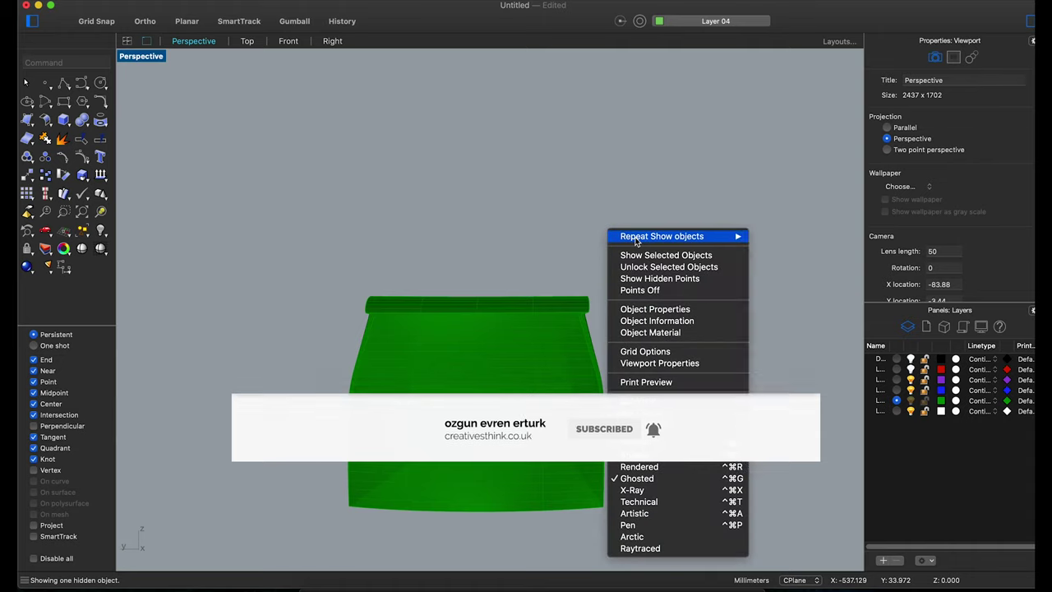
{"action": "left_click", "coordinate": [646, 235]}
{"action": "type", "text": "illetEdge"}
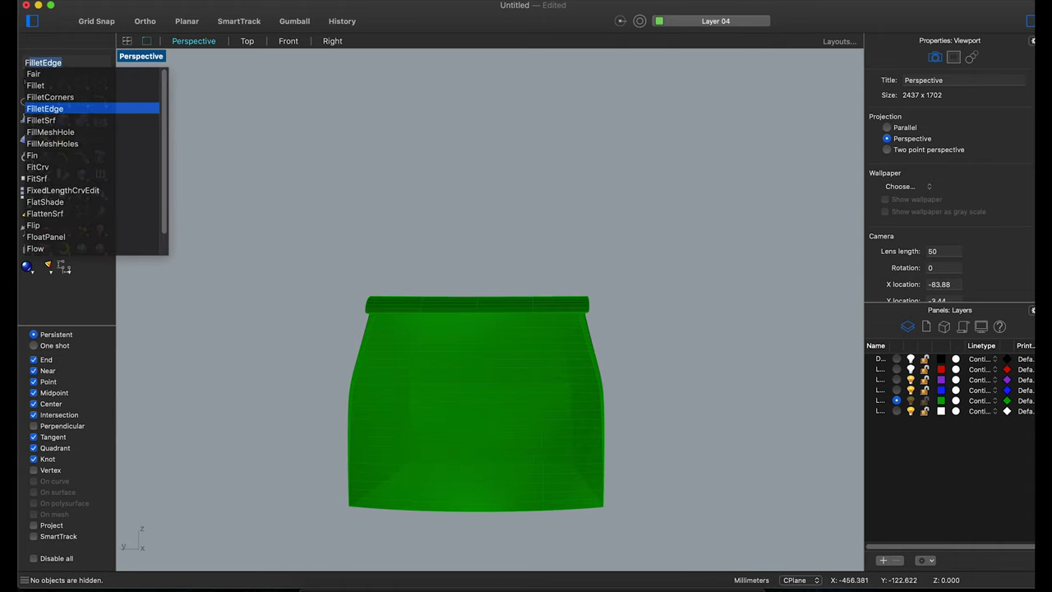
{"action": "key", "text": "Return"}
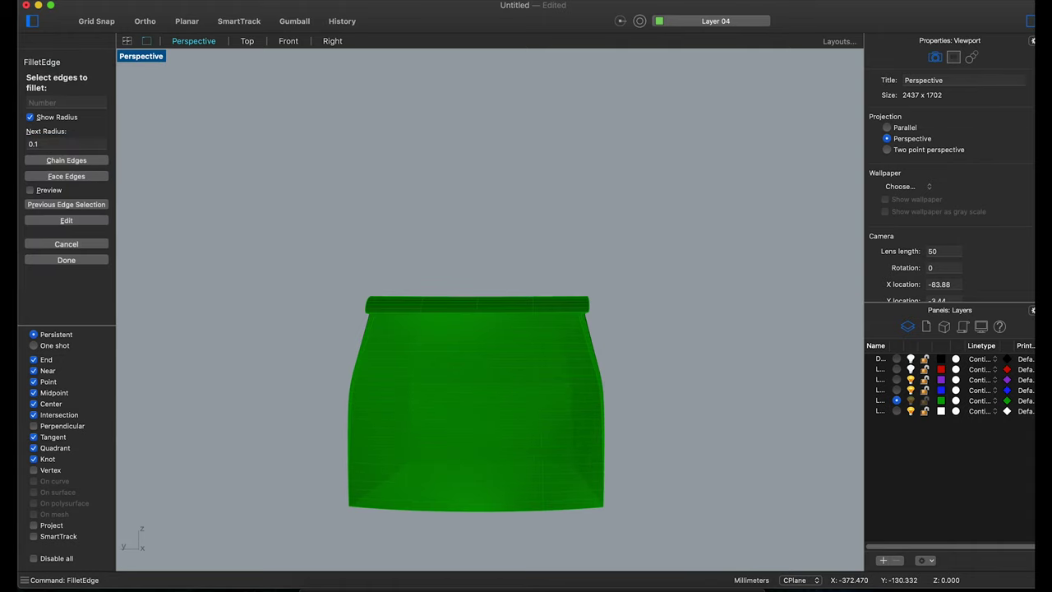
{"action": "left_click_drag", "start_coordinate": [352, 317], "coordinate": [342, 317]}
{"action": "key", "text": "Return"}
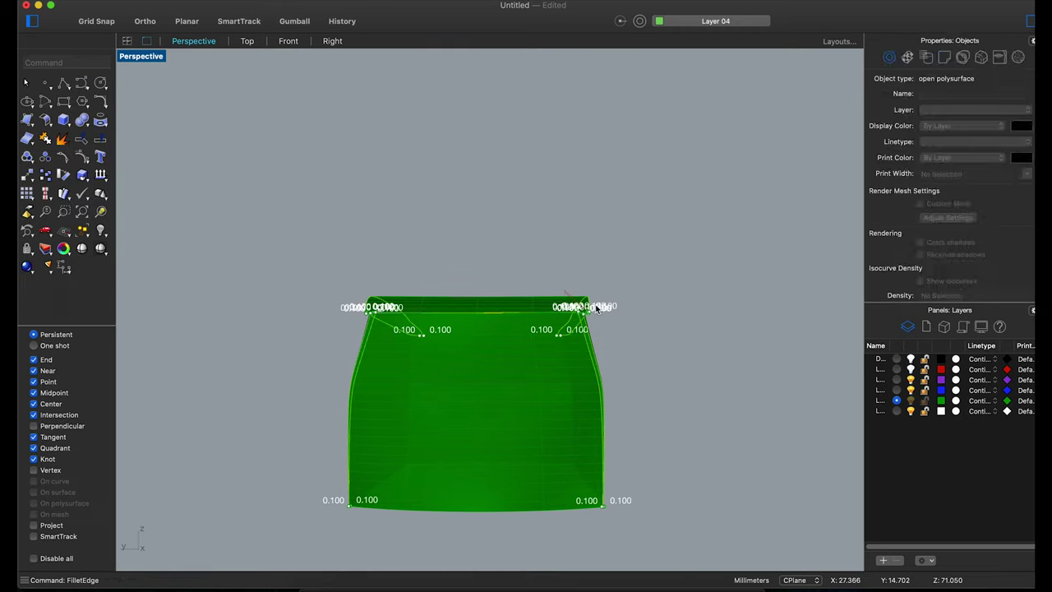
{"action": "scroll", "coordinate": [596, 305], "scroll_direction": "up", "scroll_amount": 5}
{"action": "scroll", "coordinate": [565, 333], "scroll_direction": "up", "scroll_amount": 2}
{"action": "scroll", "coordinate": [564, 332], "scroll_direction": "down", "scroll_amount": 5}
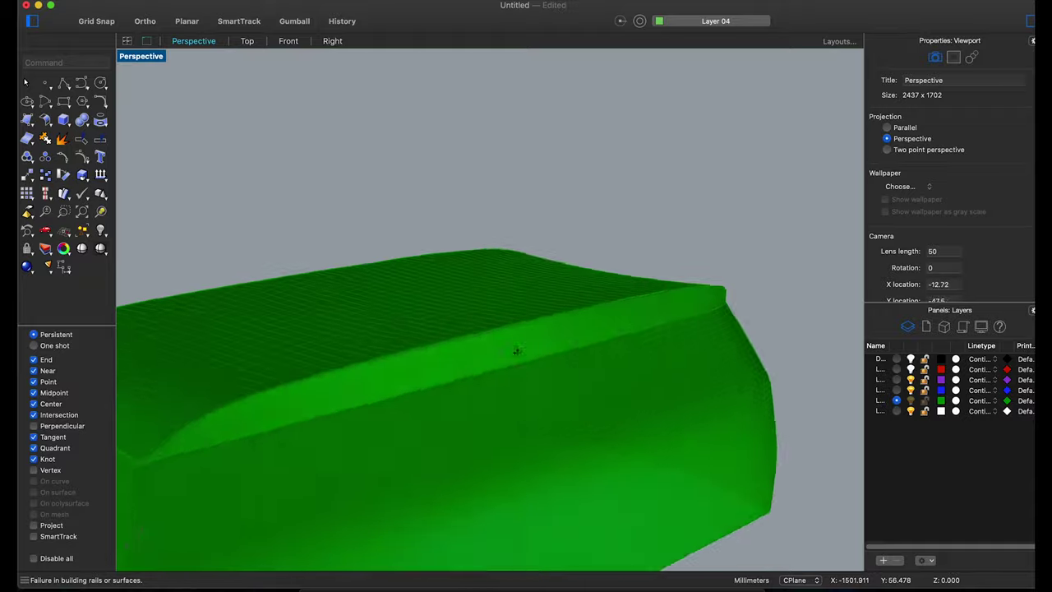
{"action": "mouse_move", "coordinate": [565, 333]}
{"action": "right_mouse_down"}
{"action": "mouse_move", "coordinate": [416, 345]}
{"action": "mouse_move", "coordinate": [475, 327]}
{"action": "right_mouse_up"}
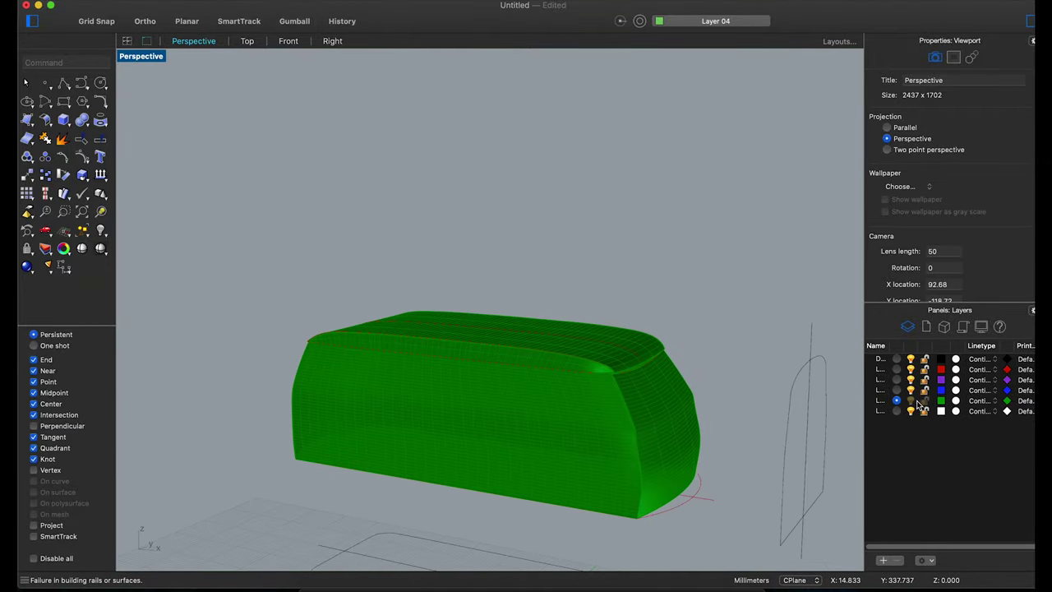
- Show all hidden objects and orbit around the green van body
{"action": "left_click", "coordinate": [97, 237]}
{"action": "mouse_move", "coordinate": [332, 336]}
{"action": "right_mouse_down"}
{"action": "mouse_move", "coordinate": [360, 249]}
{"action": "mouse_move", "coordinate": [348, 332]}
{"action": "right_mouse_up"}
{"action": "scroll", "coordinate": [479, 346], "scroll_direction": "up", "scroll_amount": 5}
{"action": "mouse_move", "coordinate": [580, 339]}
{"action": "right_mouse_down"}
{"action": "mouse_move", "coordinate": [580, 301]}
{"action": "mouse_move", "coordinate": [576, 320]}
{"action": "right_mouse_up"}
- Hide the green van body and select the dotted side curve
{"action": "left_click", "coordinate": [563, 247]}
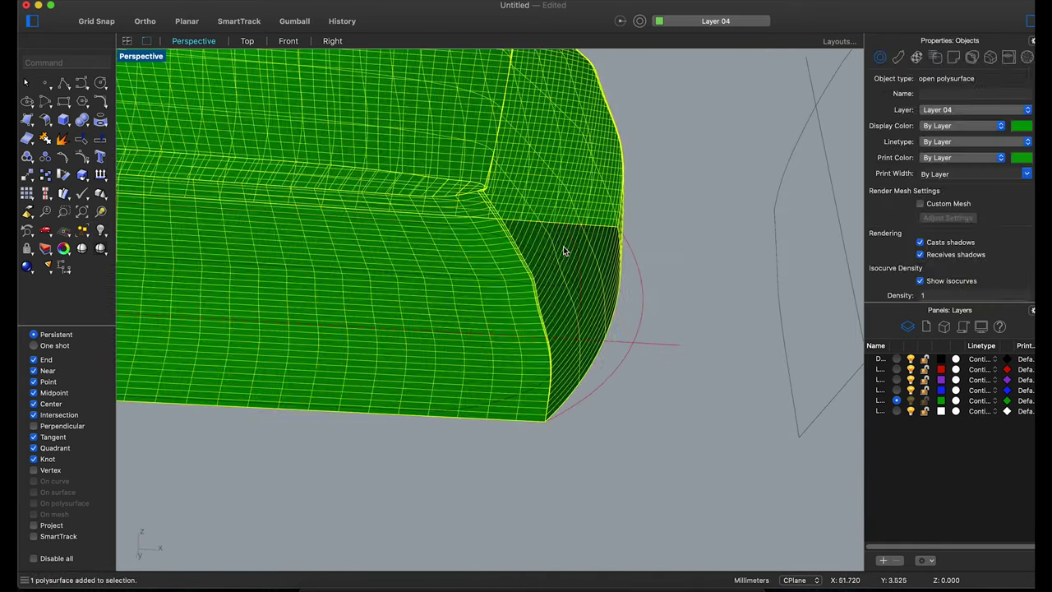
{"action": "left_click", "coordinate": [66, 236]}
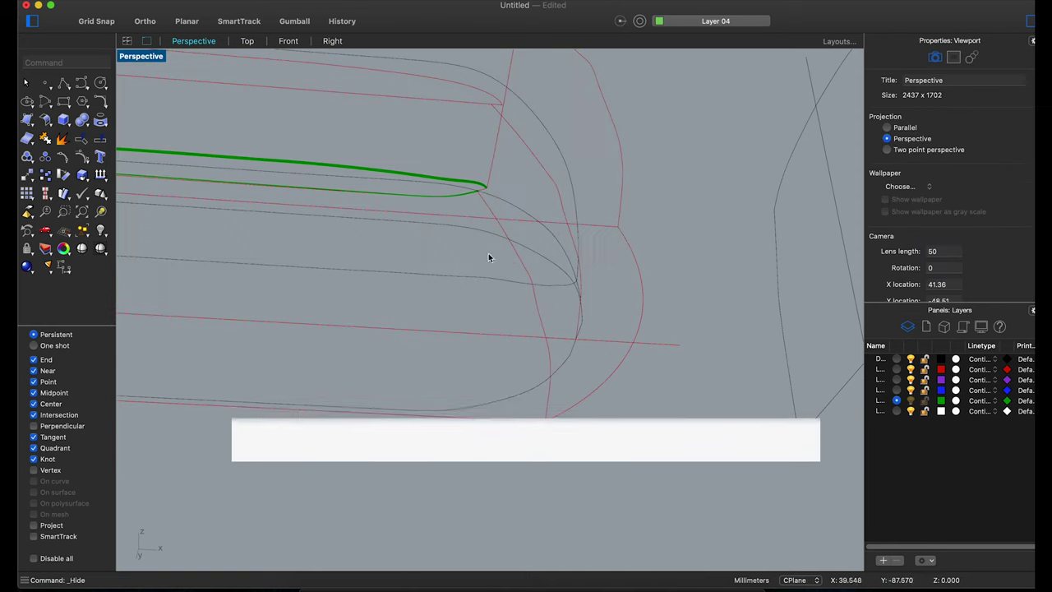
{"action": "left_click", "coordinate": [423, 325]}
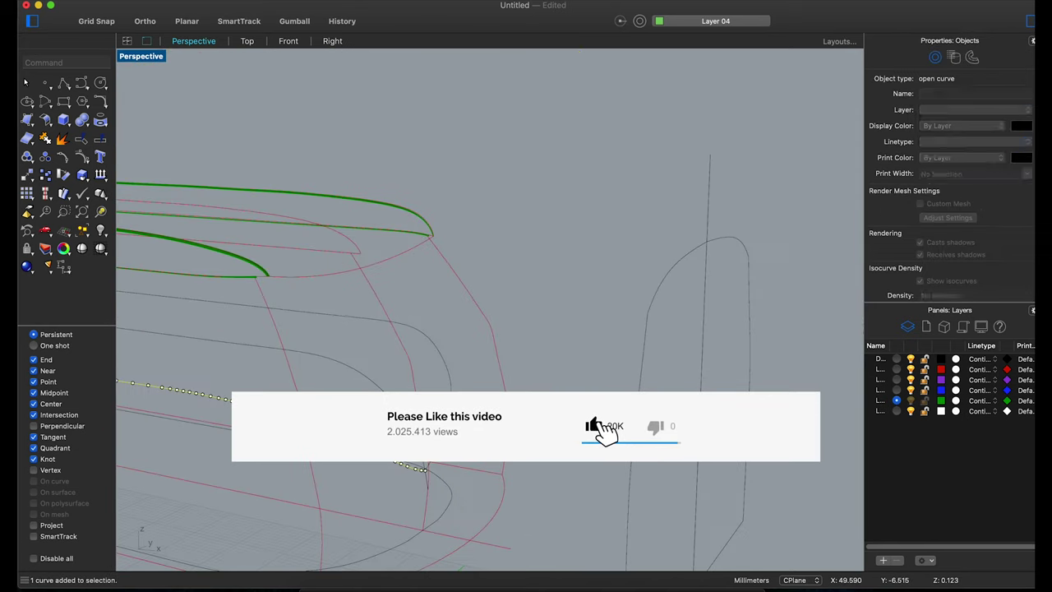
{"action": "scroll", "coordinate": [423, 325], "scroll_direction": "down", "scroll_amount": 5}
{"action": "scroll", "coordinate": [256, 123], "scroll_direction": "down", "scroll_amount": 3}
- Return to the four-viewport layout and start copying the curve, then cancel the copy
{"action": "double_click", "coordinate": [142, 56]}
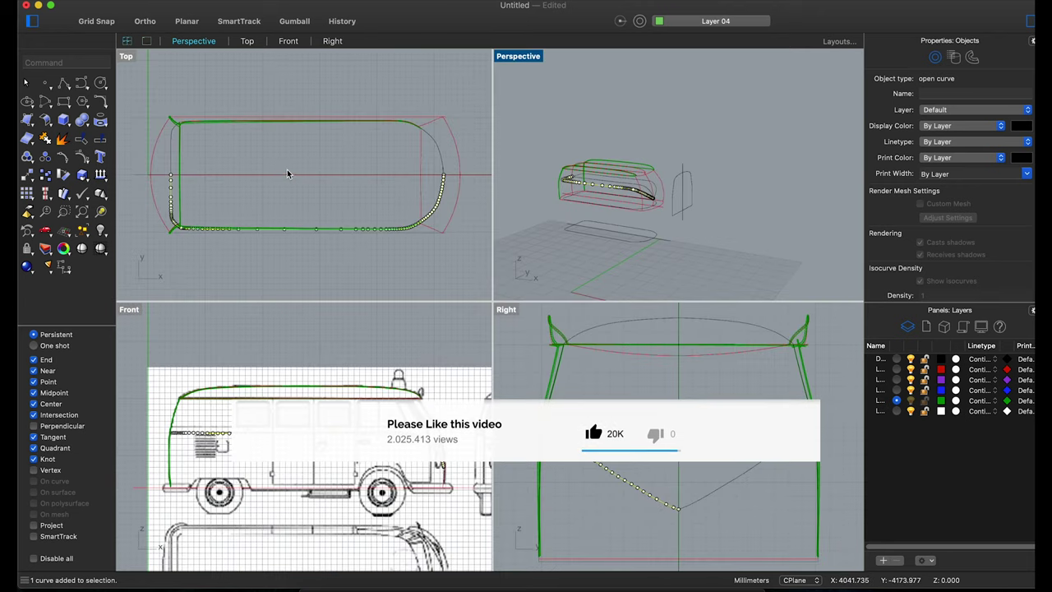
{"action": "type", "text": "copy"}
{"action": "key", "text": "Return"}
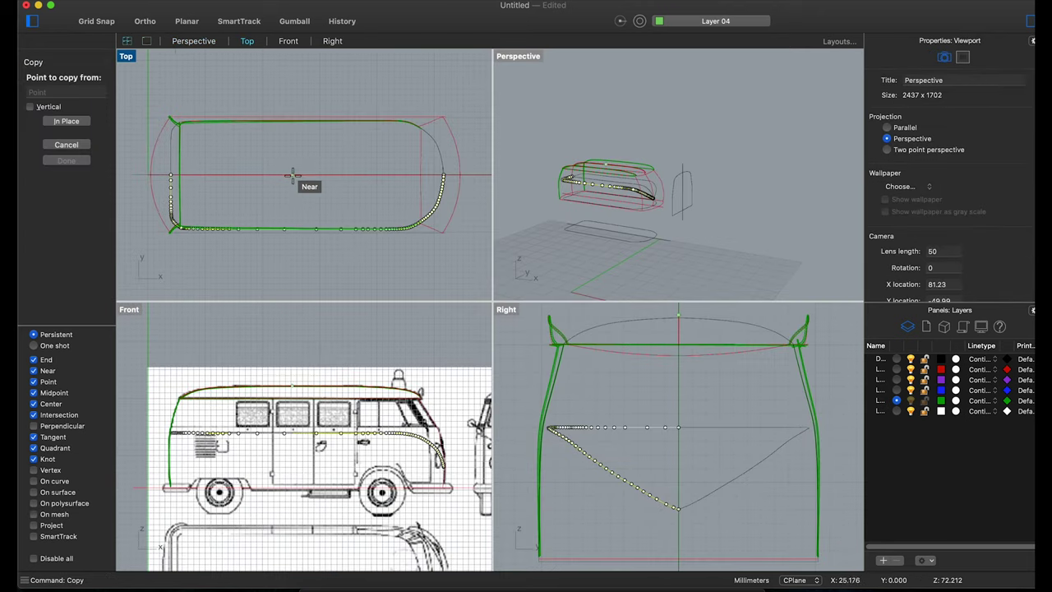
{"action": "scroll", "coordinate": [292, 175], "scroll_direction": "down", "scroll_amount": 2}
{"action": "left_click", "coordinate": [431, 161]}
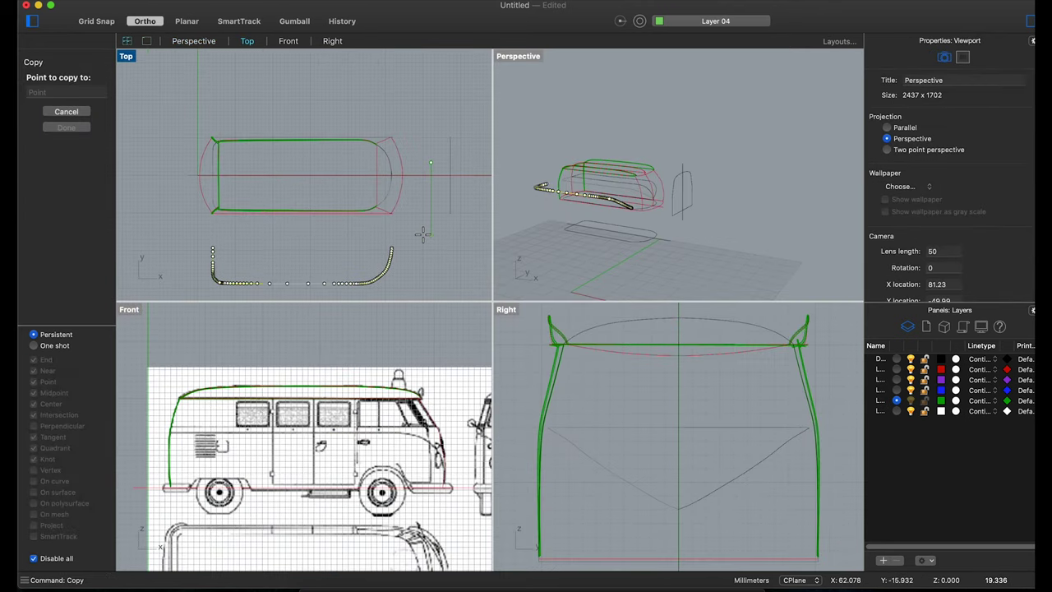
{"action": "key", "text": "Escape"}
- Move the lower curve onto Layer 05 and turn off the layer holding the red curves
{"action": "left_click", "coordinate": [182, 182]}
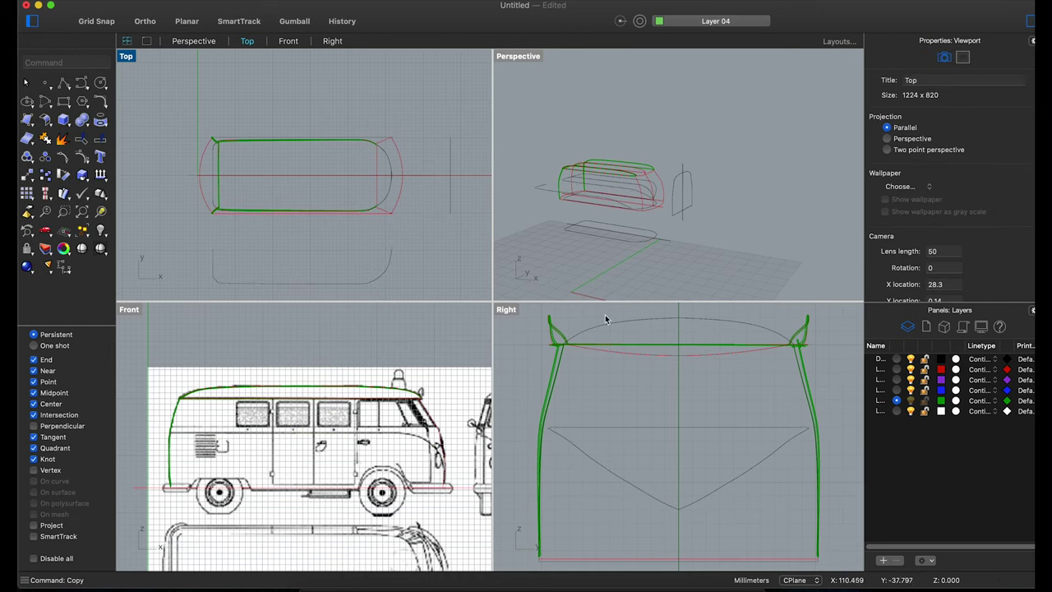
{"action": "left_click", "coordinate": [393, 268]}
{"action": "right_click", "coordinate": [898, 417]}
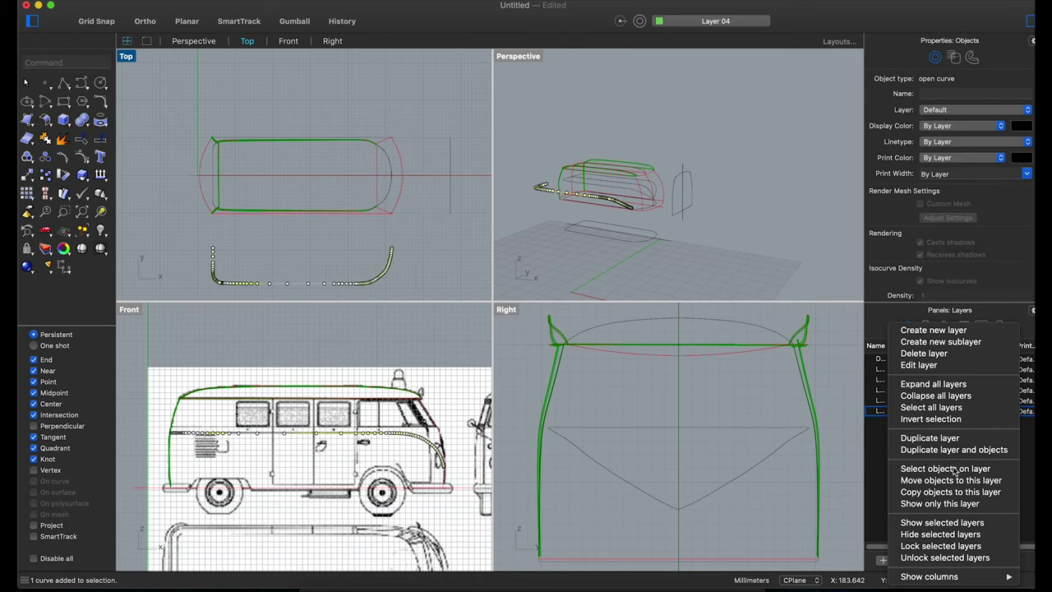
{"action": "left_click", "coordinate": [937, 482]}
{"action": "key", "text": "Escape"}
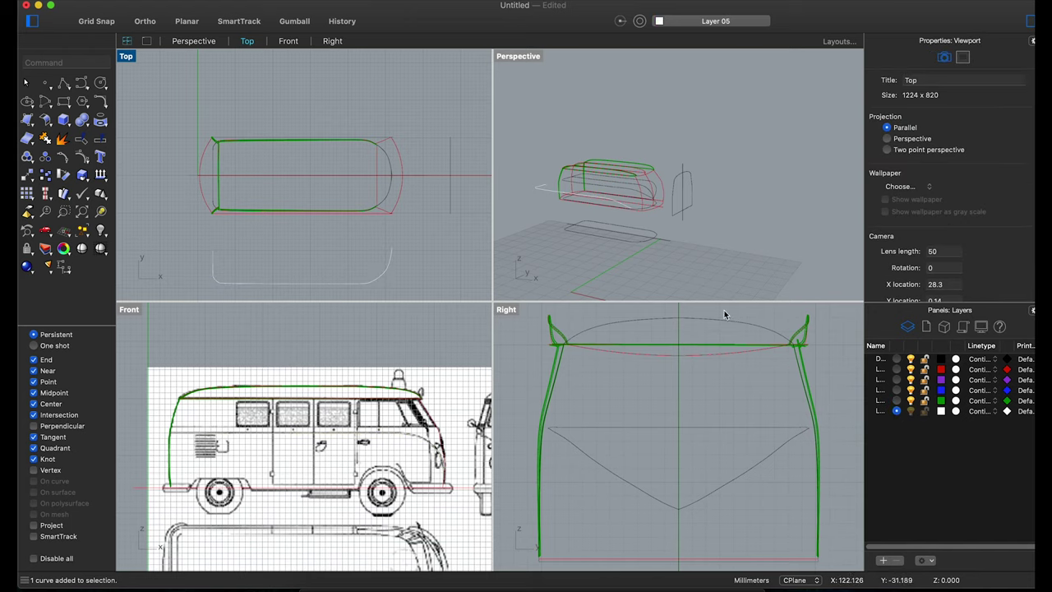
{"action": "left_click", "coordinate": [911, 369]}
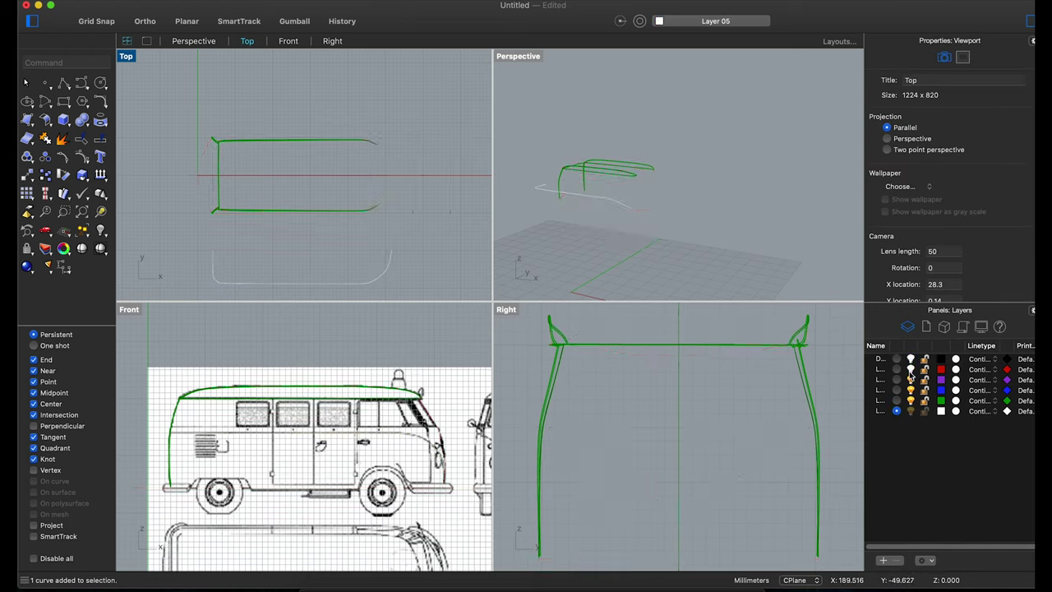
- Show the hidden green van body and undo its accidental upward move
{"action": "left_click", "coordinate": [100, 225]}
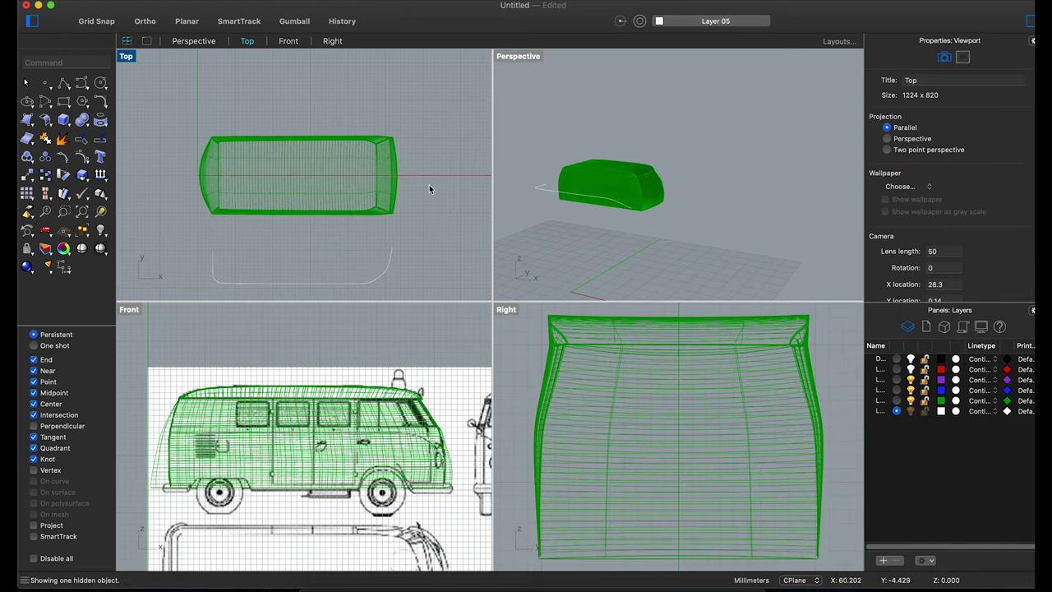
{"action": "left_click_drag", "start_coordinate": [176, 214], "coordinate": [177, 215]}
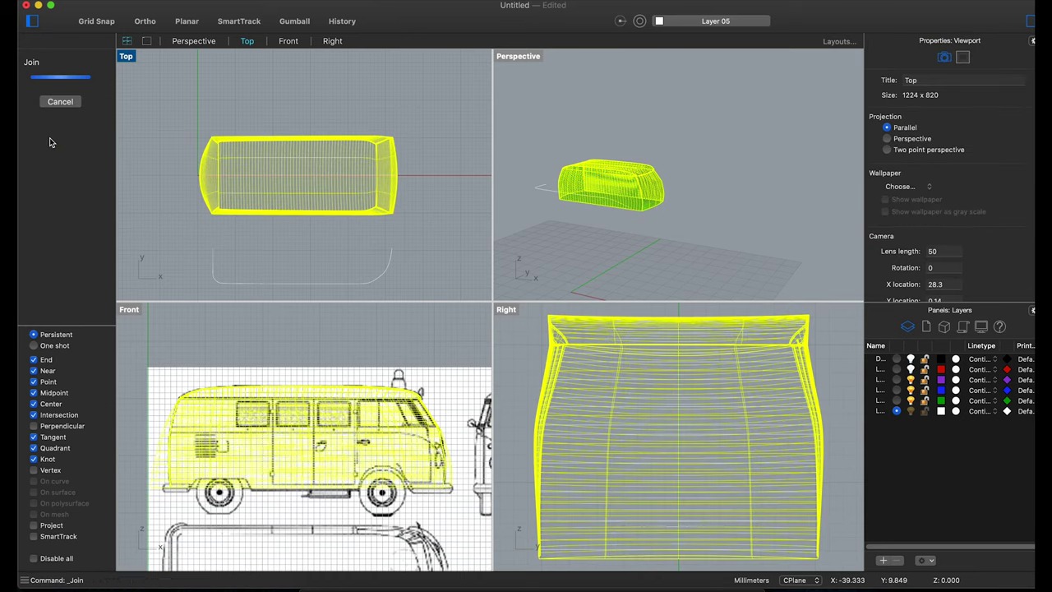
{"action": "left_click_drag", "start_coordinate": [317, 175], "coordinate": [323, 122]}
{"action": "key", "text": "ctrl+z"}
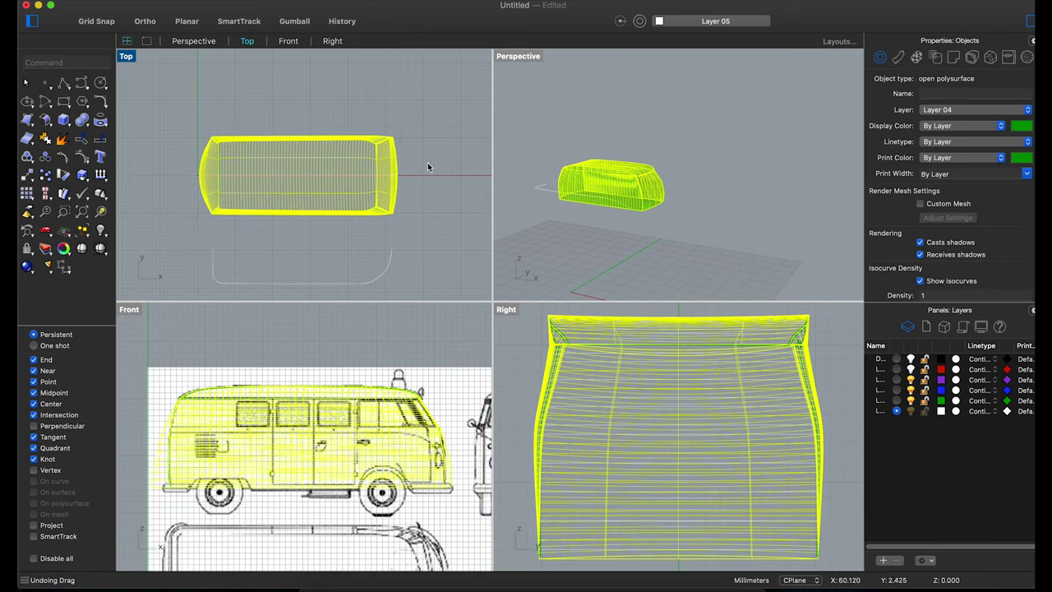
{"action": "key", "text": "Escape"}
- Window-select and delete the leftover duplicate van pieces
{"action": "left_click_drag", "start_coordinate": [169, 228], "coordinate": [292, 195]}
{"action": "key", "text": "Delete"}
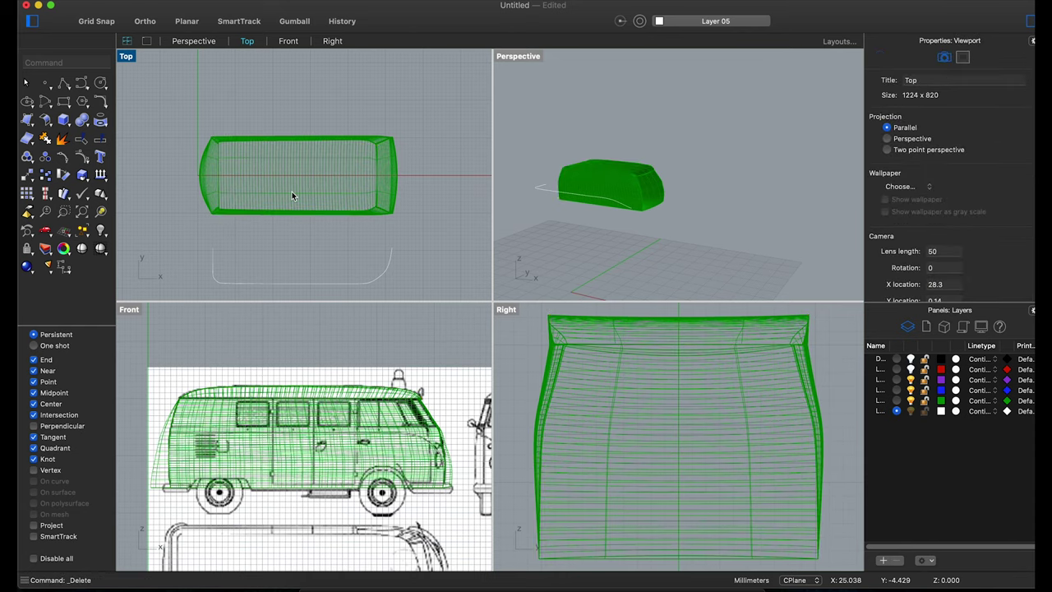
{"action": "scroll", "coordinate": [406, 238], "scroll_direction": "up", "scroll_amount": 2}
{"action": "right_click_drag", "start_coordinate": [576, 214], "coordinate": [545, 237]}
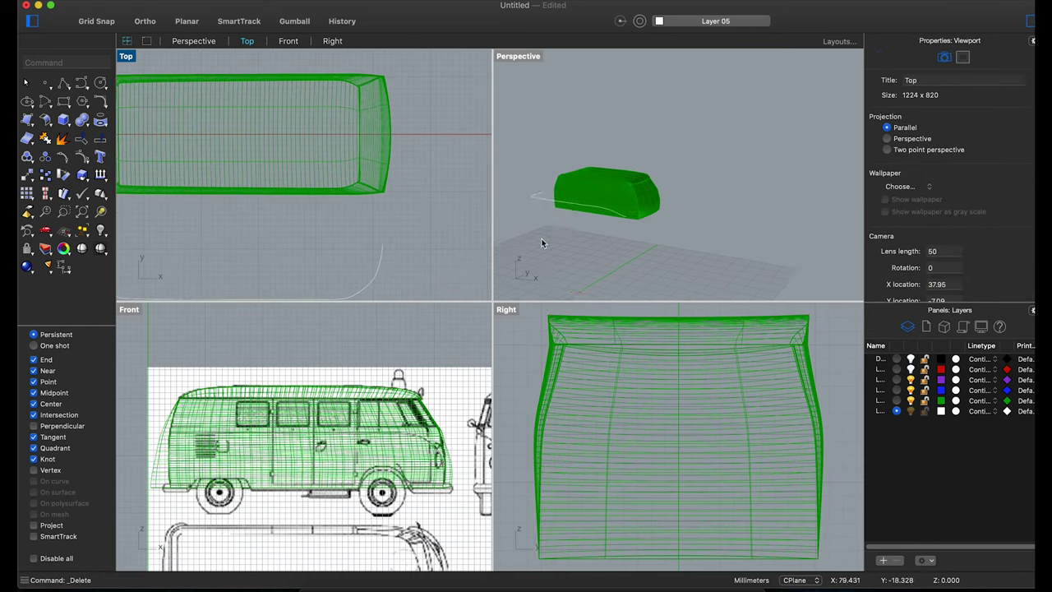
- Project the curve near the van's corner onto the van polysurface
{"action": "left_click", "coordinate": [102, 138]}
{"action": "left_click", "coordinate": [370, 195]}
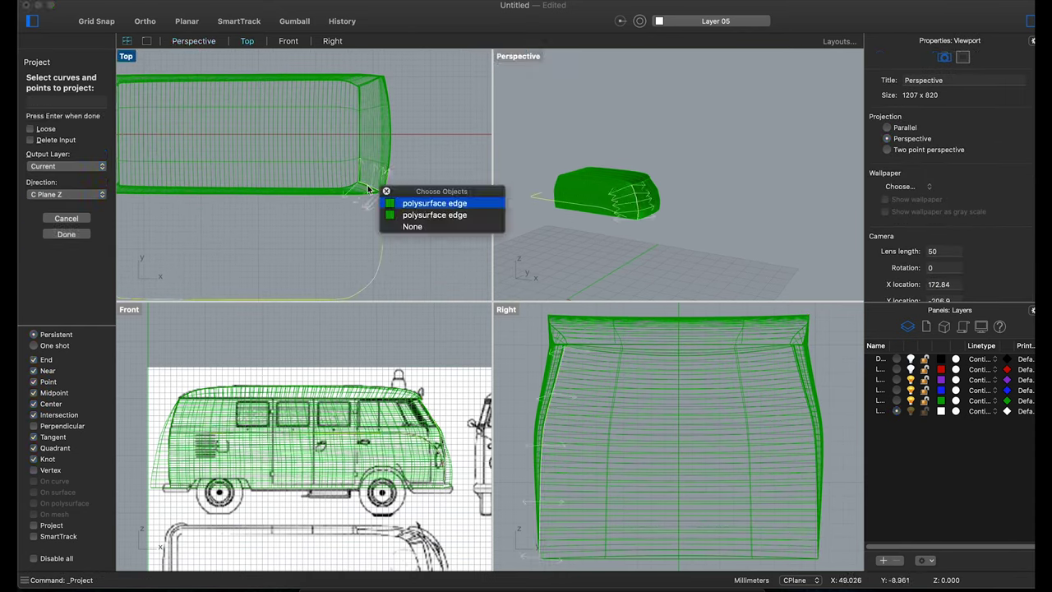
{"action": "left_click", "coordinate": [610, 203]}
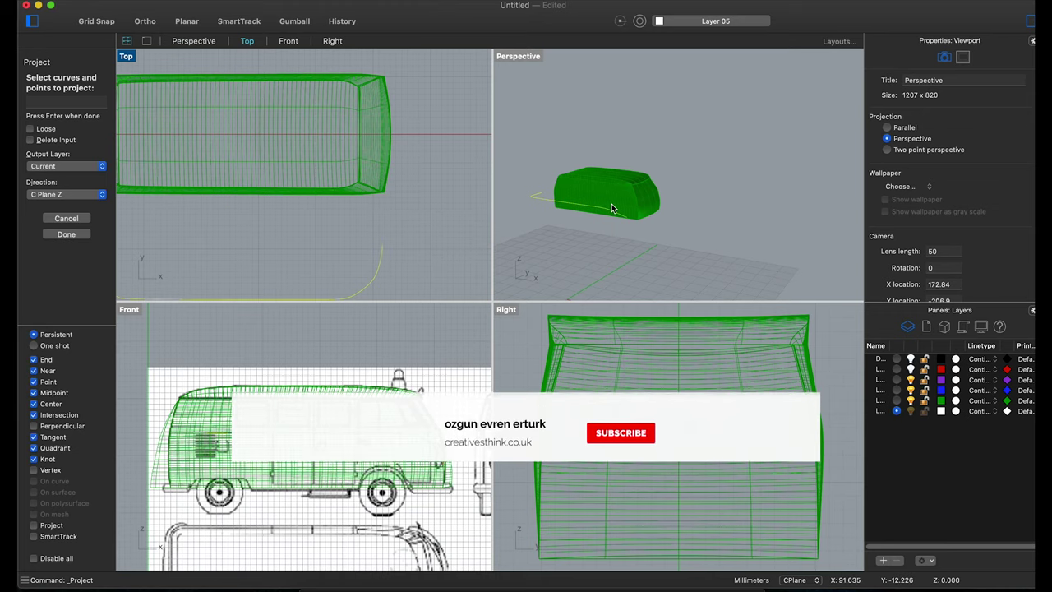
{"action": "key", "text": "Return"}
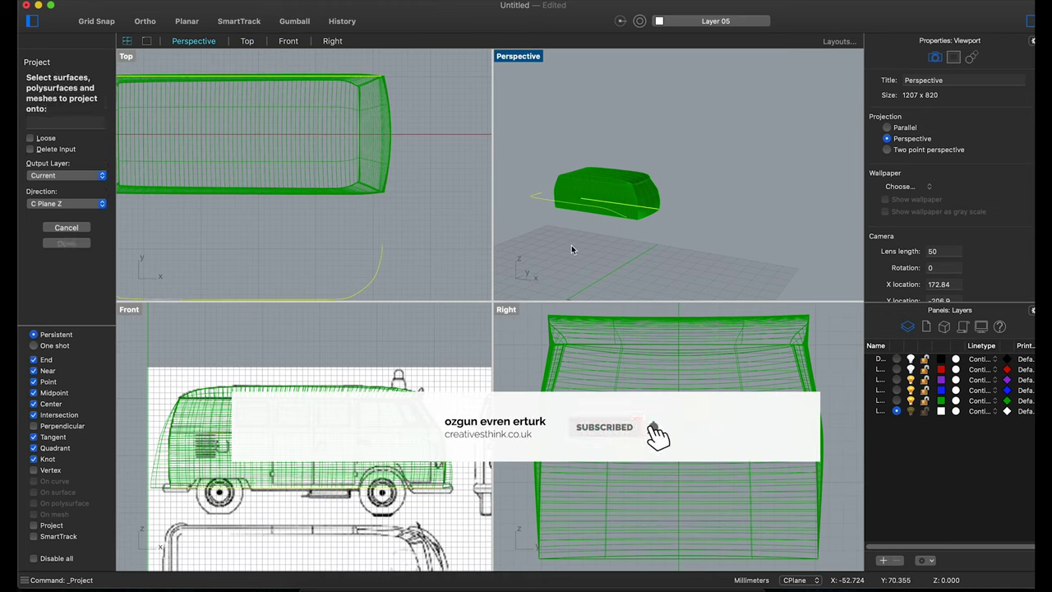
{"action": "left_click", "coordinate": [559, 202]}
{"action": "key", "text": "Return"}
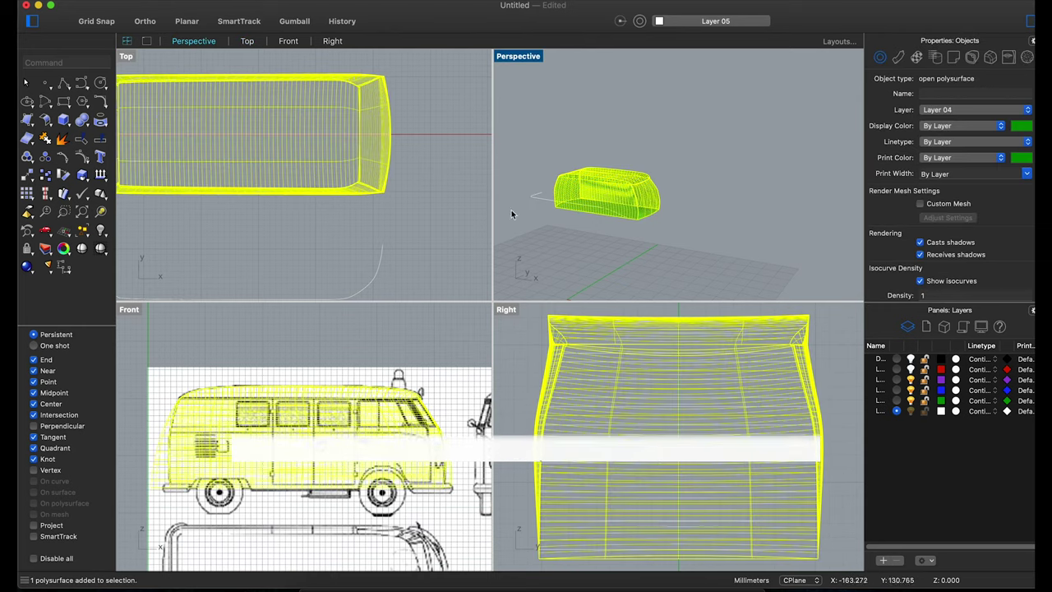
- Repeat the projection onto the van from the viewport's quick command menu
{"action": "right_click", "coordinate": [444, 208]}
{"action": "left_click", "coordinate": [481, 216]}
{"action": "scroll", "coordinate": [544, 200], "scroll_direction": "up", "scroll_amount": 3}
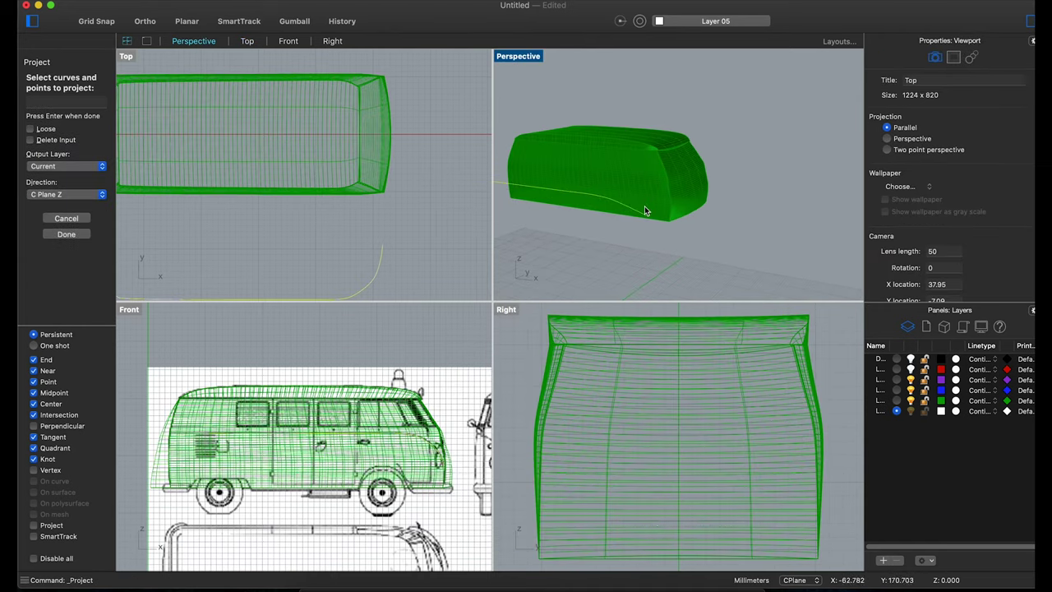
{"action": "key", "text": "Return"}
{"action": "left_click", "coordinate": [650, 201]}
{"action": "key", "text": "Return"}
{"action": "right_click_drag", "start_coordinate": [647, 205], "coordinate": [554, 227]}
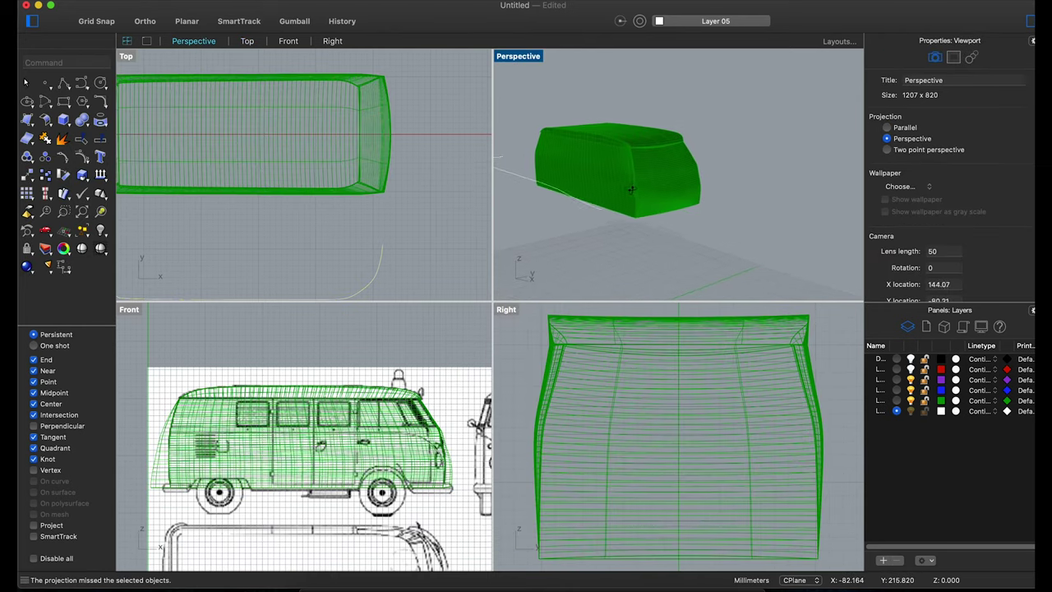
- Retry the Project command with the van body as target once more
{"action": "right_click", "coordinate": [554, 228]}
{"action": "left_click", "coordinate": [553, 228]}
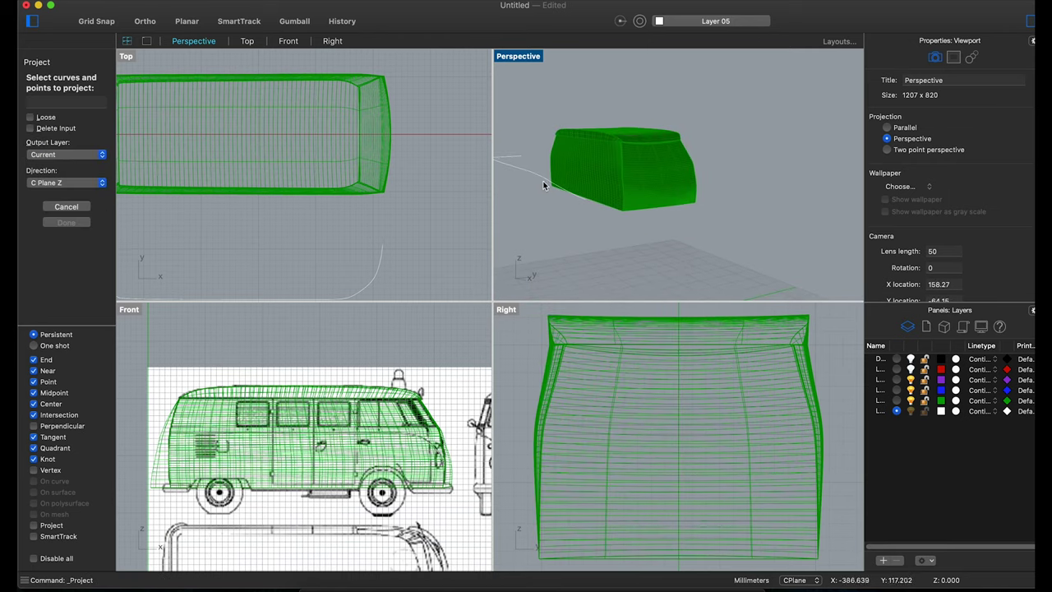
{"action": "key", "text": "Return"}
{"action": "left_click", "coordinate": [575, 170]}
{"action": "key", "text": "Return"}
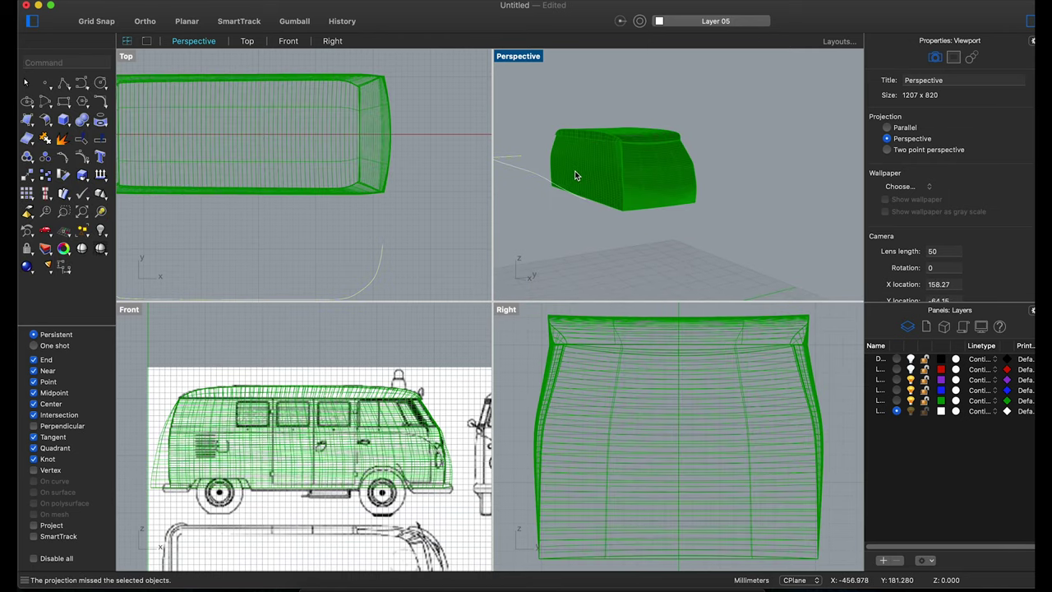
- Hide the van body, then undo both the hide and the join of the van pieces
{"action": "right_click_drag", "start_coordinate": [574, 170], "coordinate": [630, 182]}
{"action": "left_click", "coordinate": [631, 182]}
{"action": "left_click", "coordinate": [100, 232]}
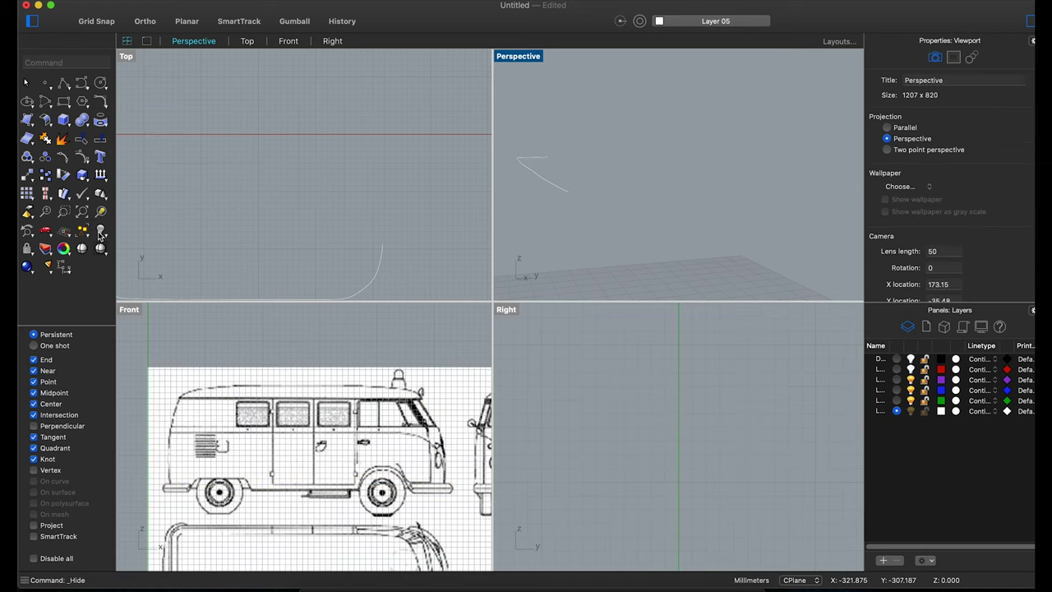
{"action": "key", "text": "super+z"}
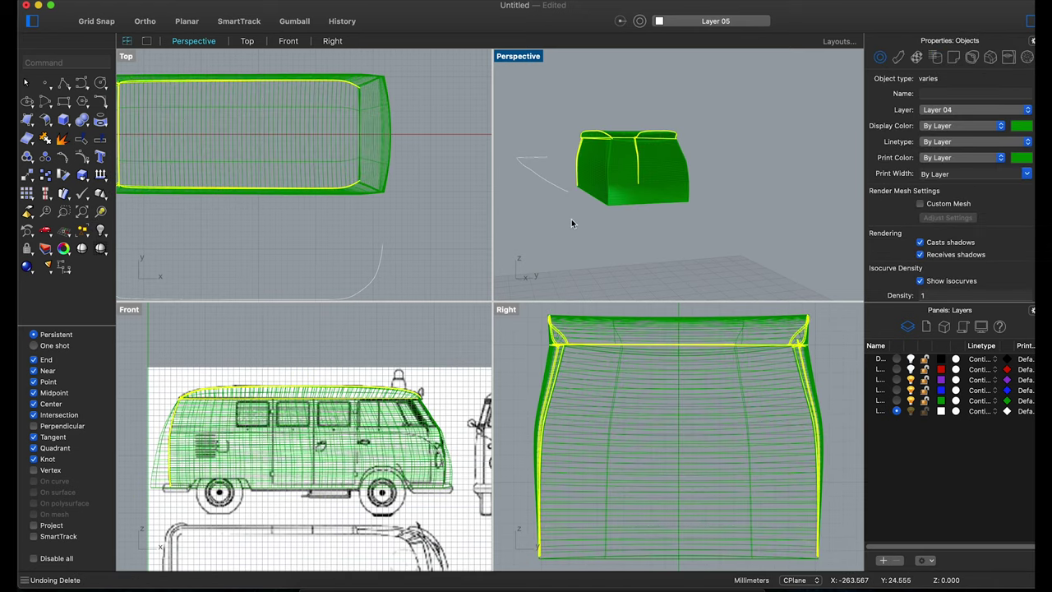
{"action": "key", "text": "super+z"}
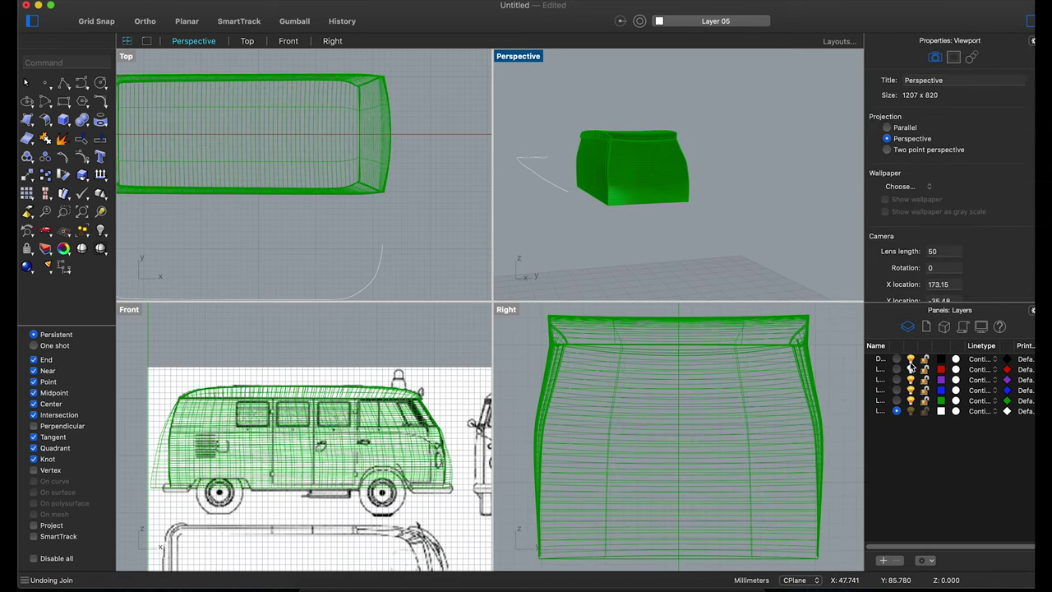
- Select the side curve next to the van and shift it slightly to the right
{"action": "right_click_drag", "start_coordinate": [641, 169], "coordinate": [690, 139]}
{"action": "scroll", "coordinate": [691, 139], "scroll_direction": "up", "scroll_amount": 3}
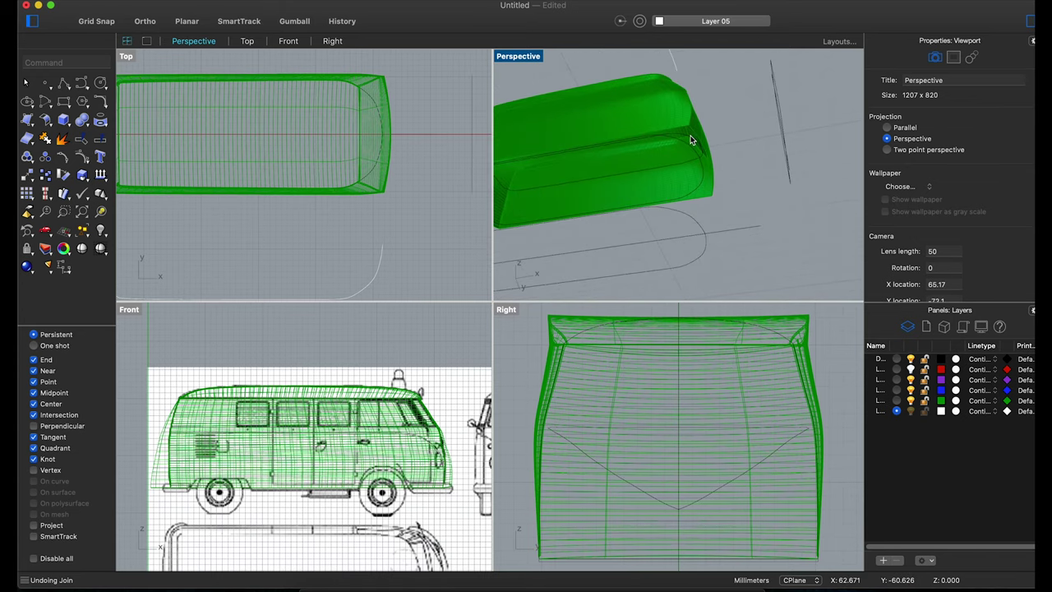
{"action": "scroll", "coordinate": [347, 134], "scroll_direction": "up", "scroll_amount": 3}
{"action": "scroll", "coordinate": [671, 123], "scroll_direction": "up", "scroll_amount": 3}
{"action": "scroll", "coordinate": [670, 124], "scroll_direction": "up", "scroll_amount": 3}
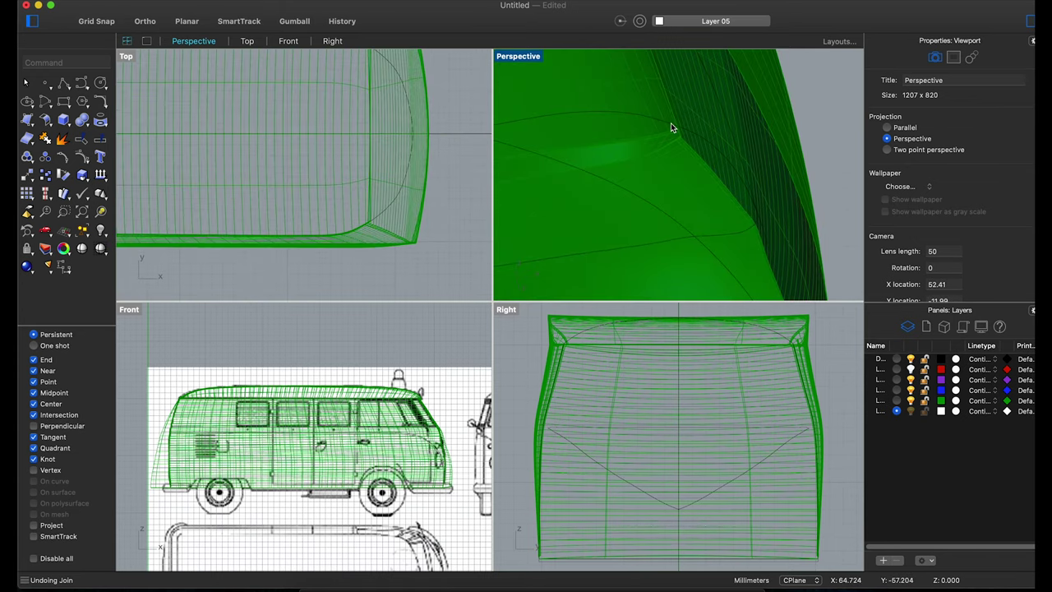
{"action": "left_click", "coordinate": [671, 124]}
{"action": "left_click", "coordinate": [713, 142]}
{"action": "scroll", "coordinate": [425, 162], "scroll_direction": "down", "scroll_amount": 3}
{"action": "left_click_drag", "start_coordinate": [346, 289], "coordinate": [370, 284], "text": "shift"}
- Retry projecting the shifted side curve onto the van body
{"action": "scroll", "coordinate": [659, 209], "scroll_direction": "down", "scroll_amount": 5}
{"action": "mouse_move", "coordinate": [658, 209]}
{"action": "right_mouse_down"}
{"action": "mouse_move", "coordinate": [647, 242]}
{"action": "mouse_move", "coordinate": [653, 197]}
{"action": "right_mouse_up"}
{"action": "scroll", "coordinate": [691, 146], "scroll_direction": "down", "scroll_amount": 3}
{"action": "scroll", "coordinate": [690, 146], "scroll_direction": "up", "scroll_amount": 2}
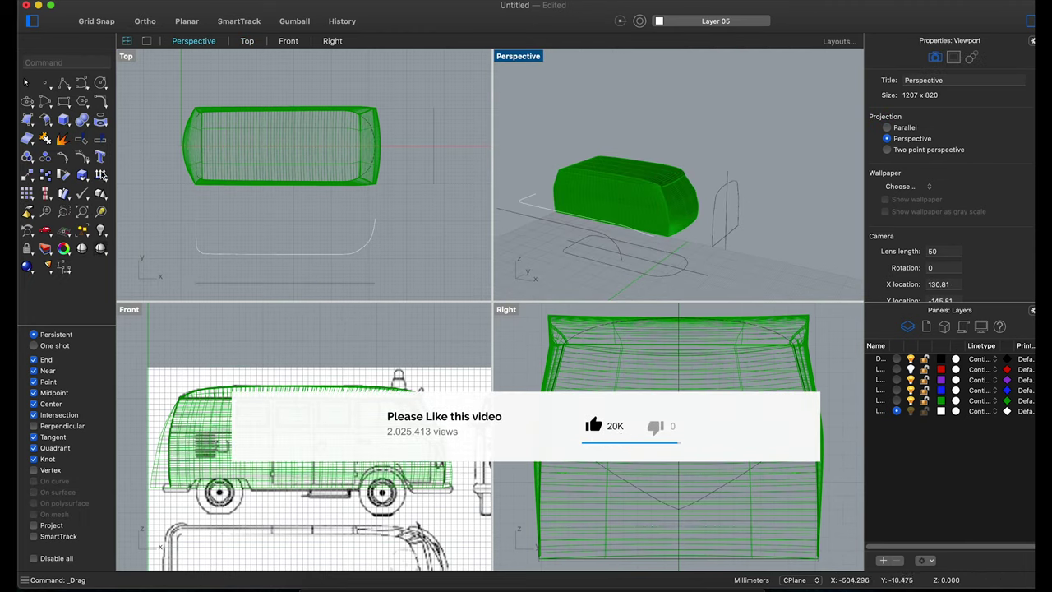
{"action": "left_click", "coordinate": [52, 177]}
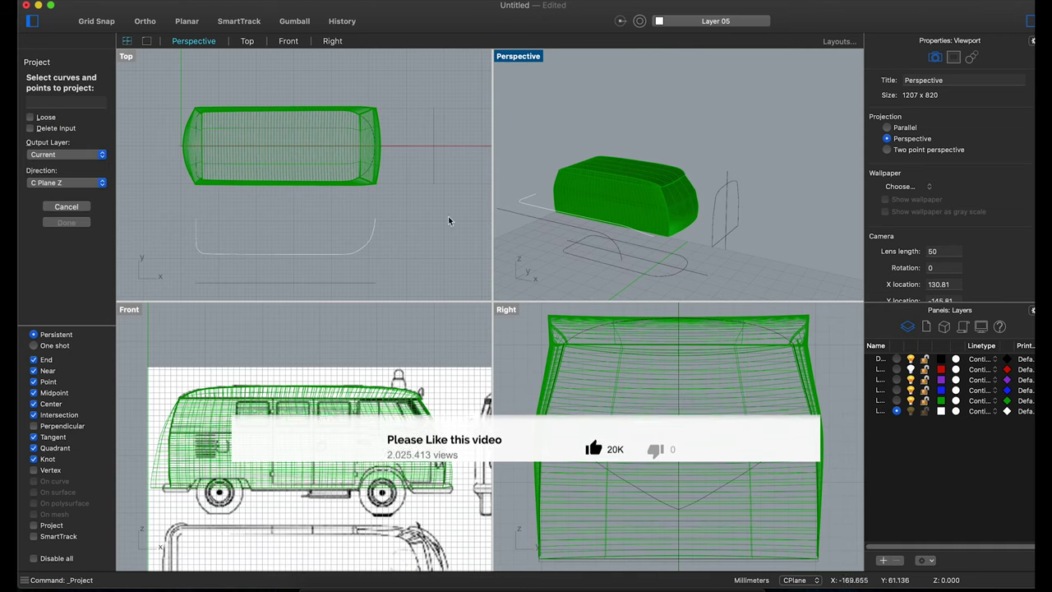
{"action": "left_click", "coordinate": [544, 222]}
{"action": "left_click", "coordinate": [596, 194]}
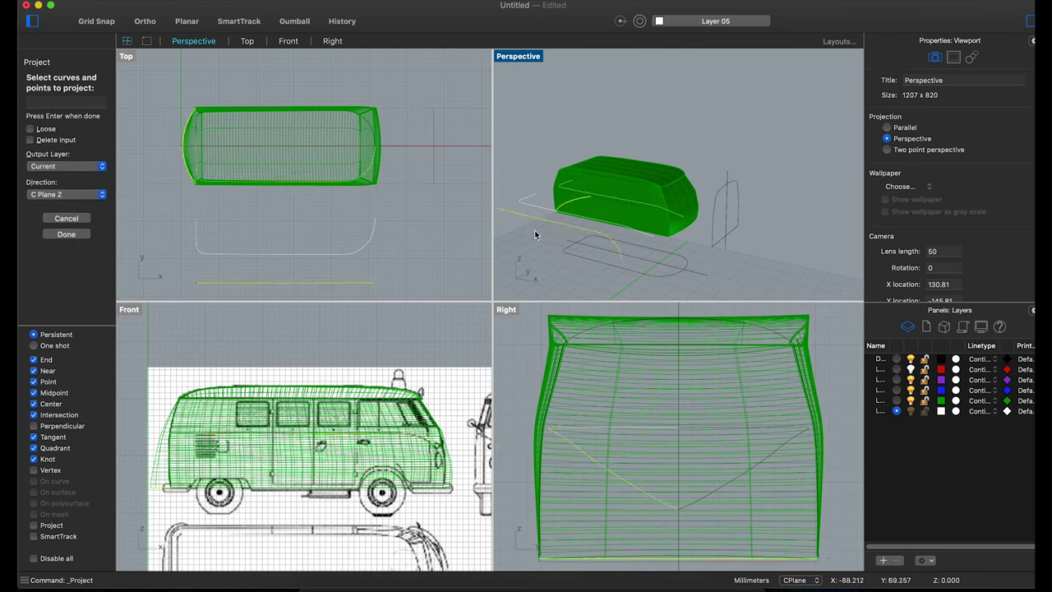
{"action": "key", "text": "Return"}
{"action": "left_click", "coordinate": [60, 232]}
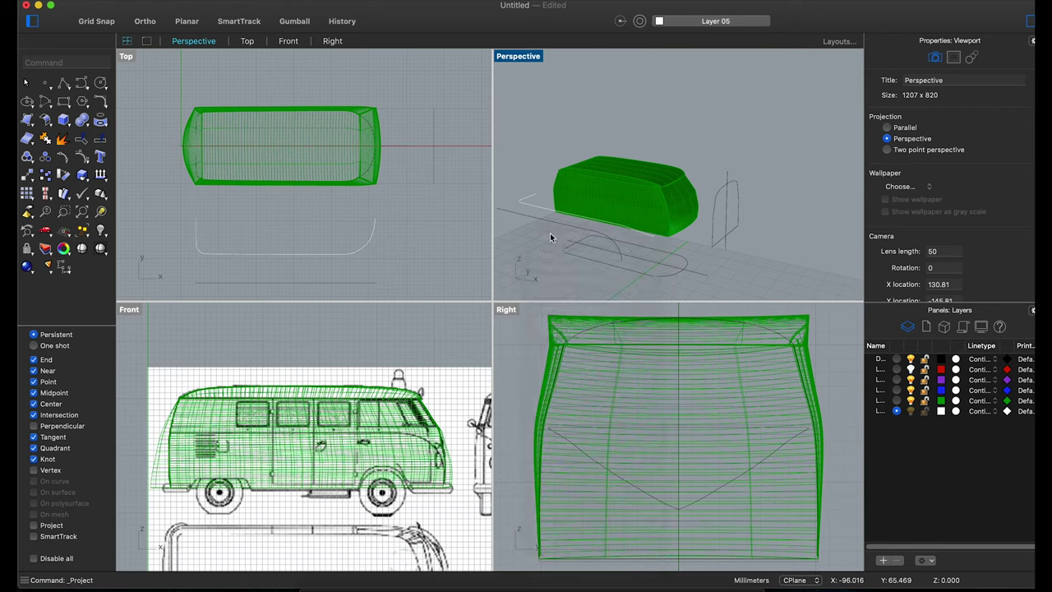
{"action": "key", "text": "Return"}
{"action": "key", "text": "Return"}
{"action": "right_click_drag", "start_coordinate": [663, 229], "coordinate": [634, 216]}
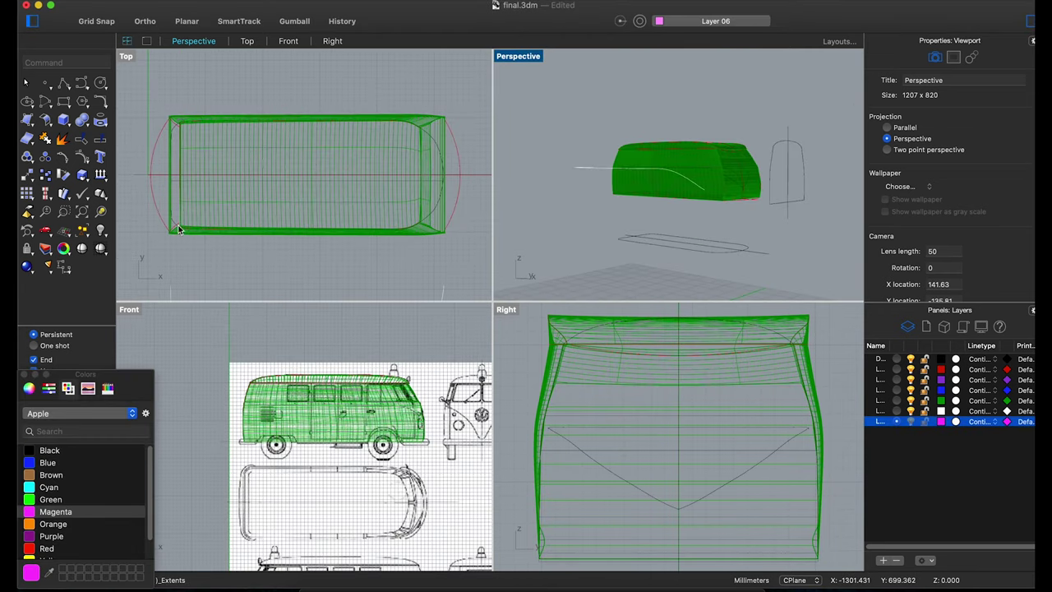
- Move the side curve lower, away from the van
{"action": "scroll", "coordinate": [320, 436], "scroll_direction": "up", "scroll_amount": 2}
{"action": "scroll", "coordinate": [320, 165], "scroll_direction": "down", "scroll_amount": 3}
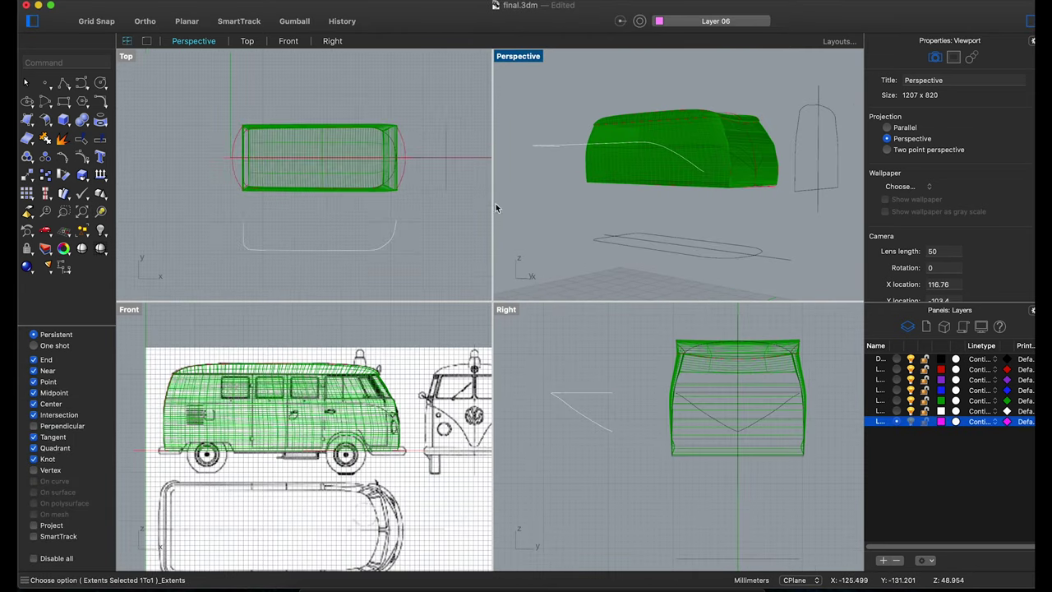
{"action": "scroll", "coordinate": [690, 175], "scroll_direction": "up", "scroll_amount": 4}
{"action": "right_click_drag", "start_coordinate": [690, 175], "coordinate": [719, 189]}
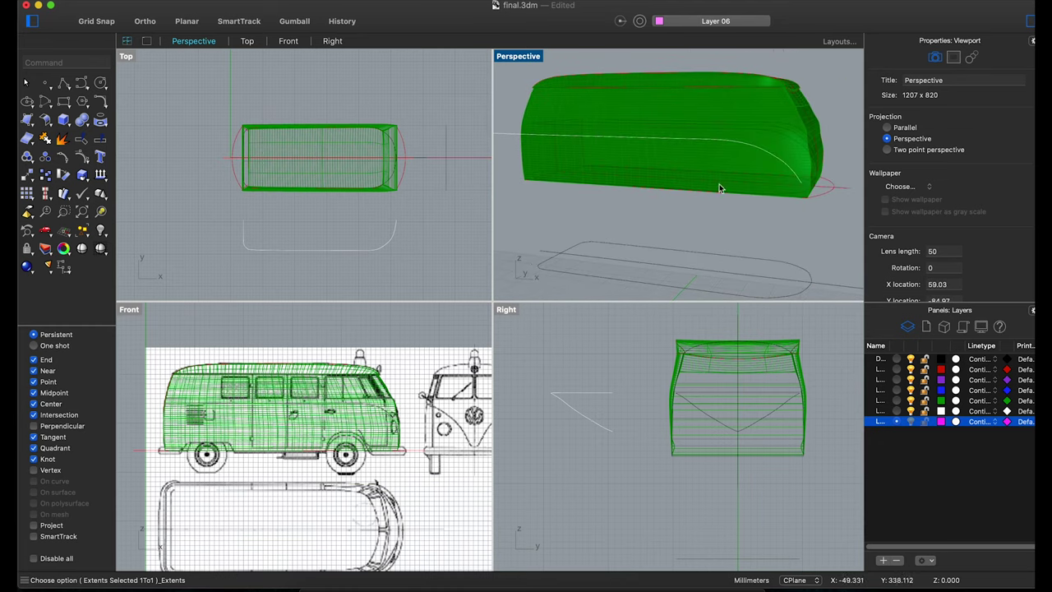
{"action": "scroll", "coordinate": [387, 423], "scroll_direction": "up", "scroll_amount": 2}
{"action": "scroll", "coordinate": [692, 171], "scroll_direction": "up", "scroll_amount": 3}
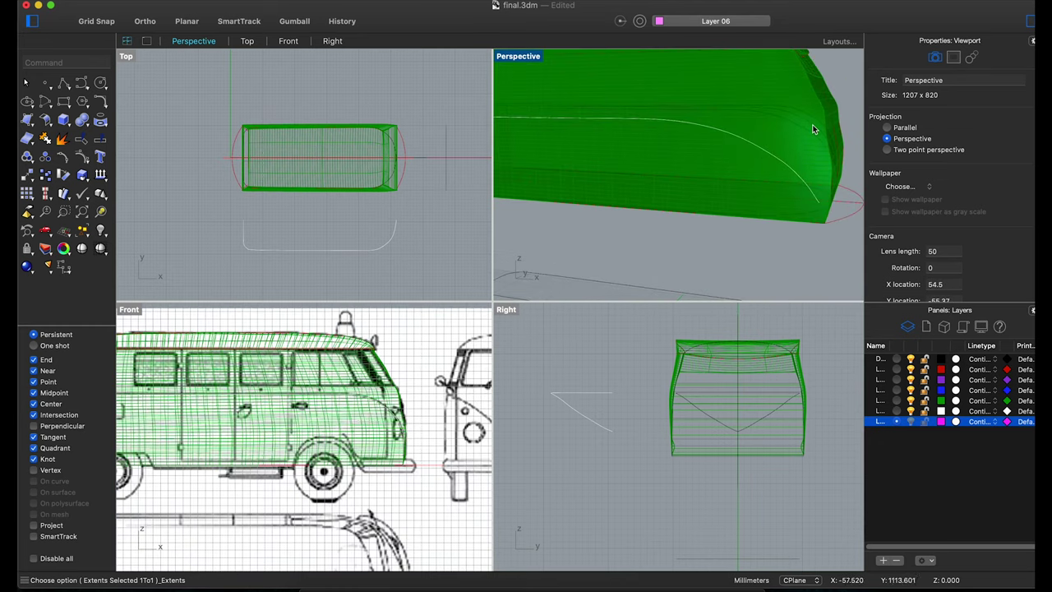
{"action": "left_click", "coordinate": [818, 125]}
{"action": "left_click", "coordinate": [844, 143]}
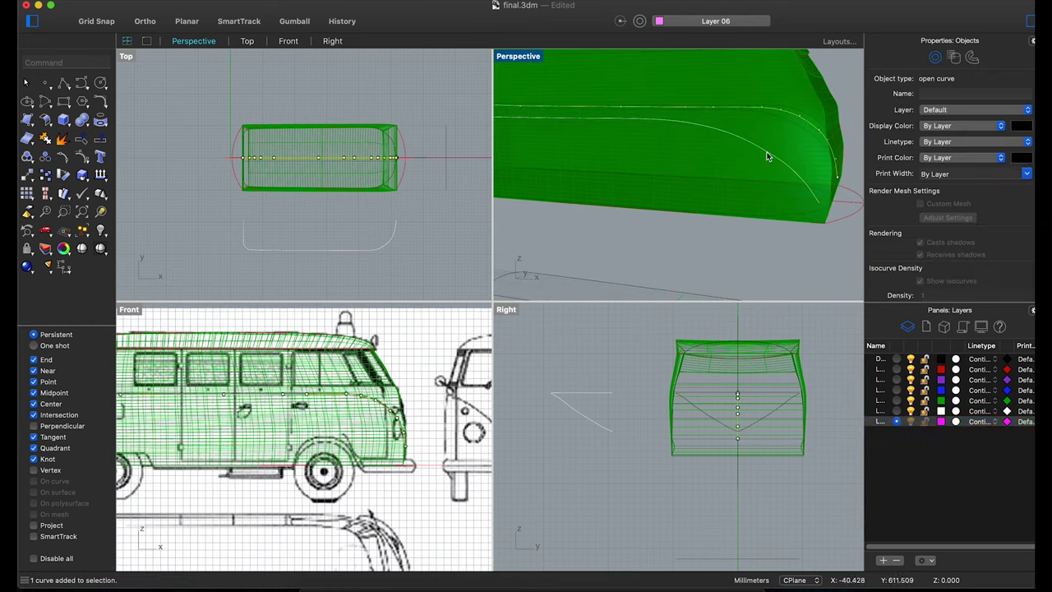
{"action": "left_click", "coordinate": [82, 183]}
{"action": "left_click", "coordinate": [170, 147]}
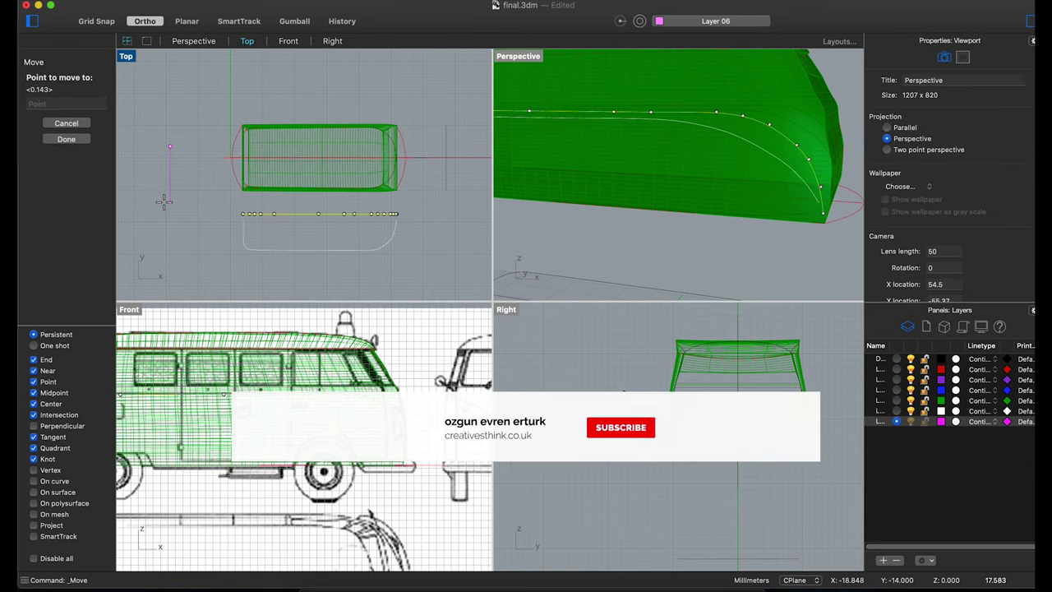
{"action": "left_click", "coordinate": [163, 201]}
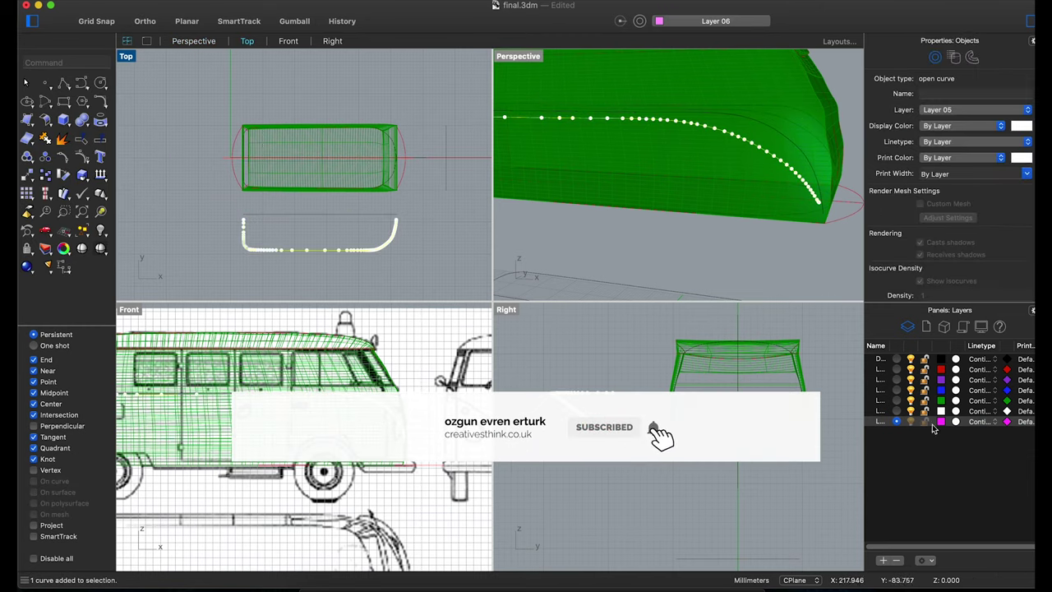
- Put the side curve under the van onto the magenta Layer 06
{"action": "left_click", "coordinate": [911, 411]}
{"action": "right_click", "coordinate": [879, 423]}
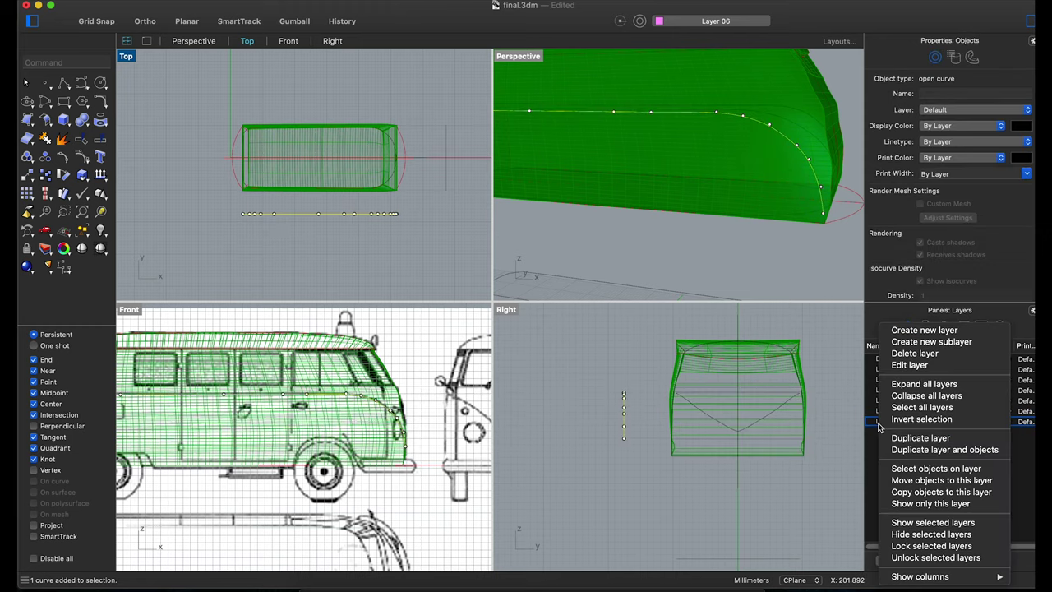
{"action": "left_click", "coordinate": [930, 480]}
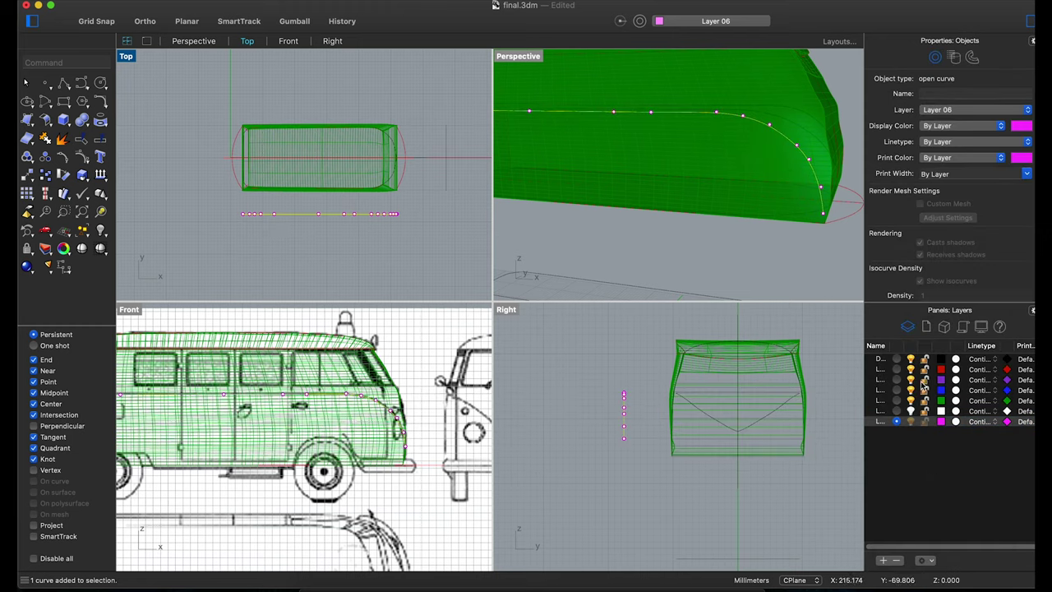
{"action": "left_click", "coordinate": [822, 279]}
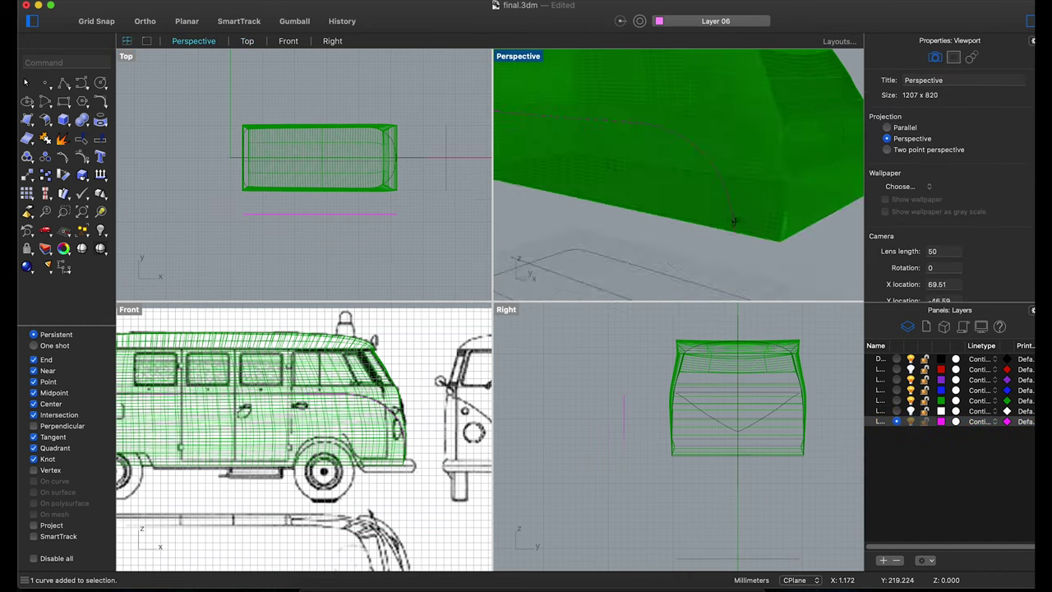
{"action": "right_click_drag", "start_coordinate": [822, 280], "coordinate": [815, 257]}
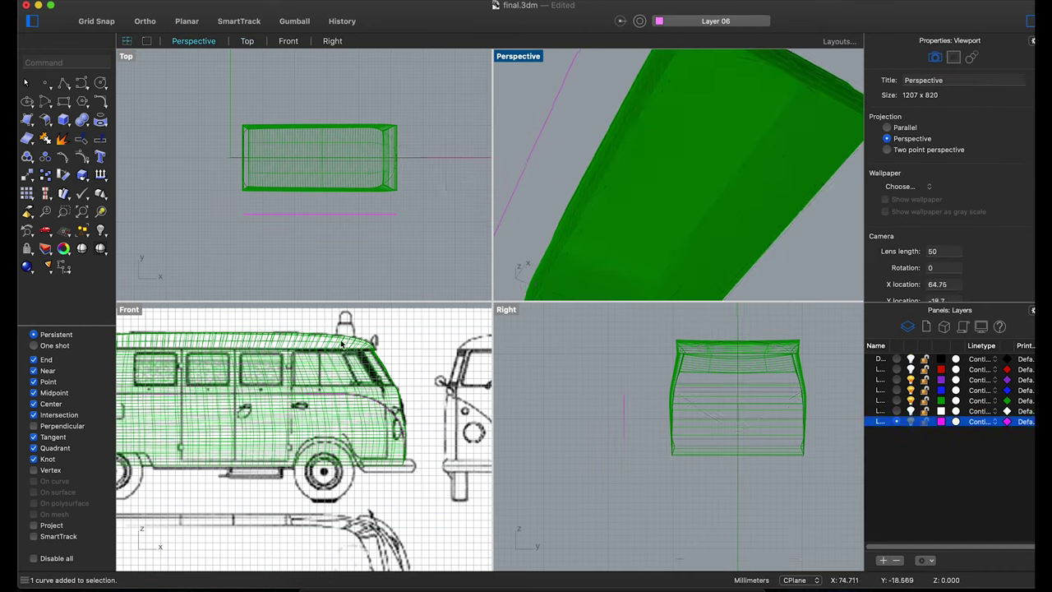
{"action": "scroll", "coordinate": [385, 197], "scroll_direction": "up", "scroll_amount": 3}
- Drag the magenta curve's end points down and left onto the van body's edge
{"action": "left_click", "coordinate": [385, 194]}
{"action": "scroll", "coordinate": [404, 414], "scroll_direction": "up", "scroll_amount": 3}
{"action": "scroll", "coordinate": [404, 413], "scroll_direction": "up", "scroll_amount": 3}
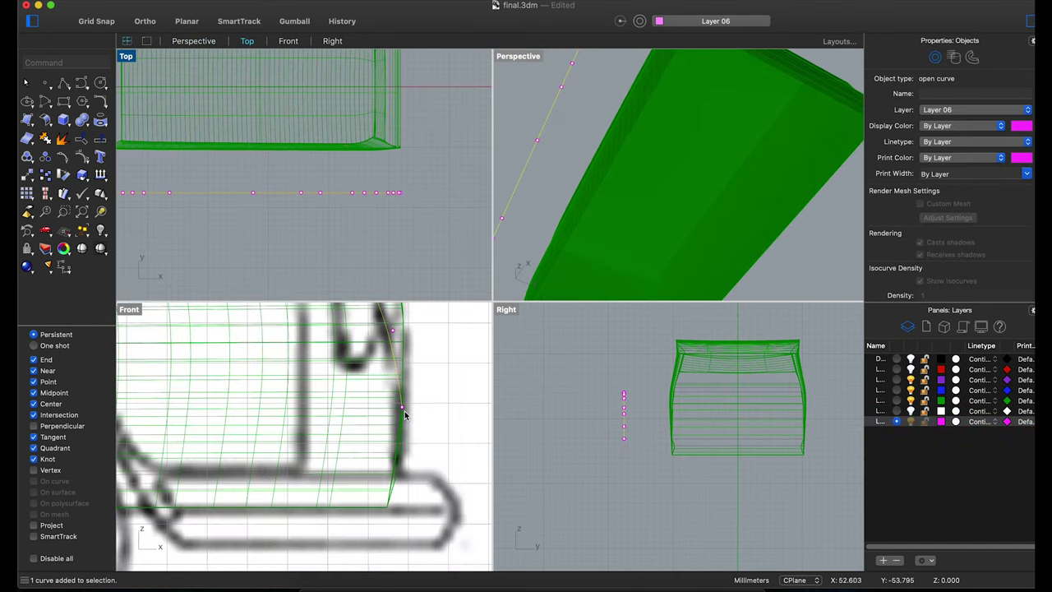
{"action": "scroll", "coordinate": [404, 414], "scroll_direction": "up", "scroll_amount": 2}
{"action": "left_click_drag", "start_coordinate": [401, 406], "coordinate": [409, 479]}
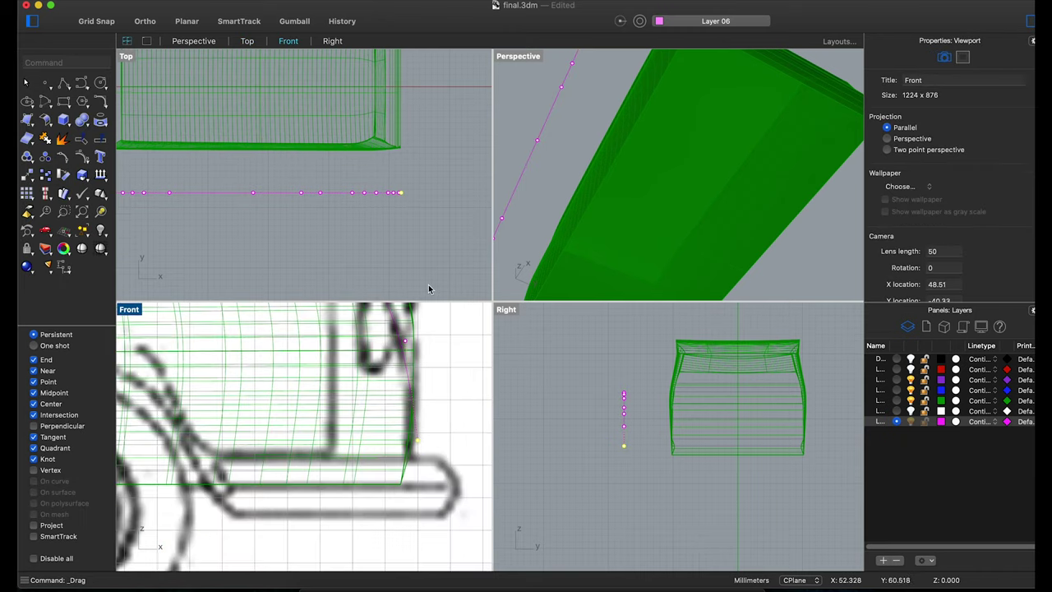
{"action": "scroll", "coordinate": [329, 436], "scroll_direction": "down", "scroll_amount": 5}
{"action": "scroll", "coordinate": [264, 359], "scroll_direction": "up", "scroll_amount": 3}
{"action": "scroll", "coordinate": [264, 359], "scroll_direction": "up", "scroll_amount": 3}
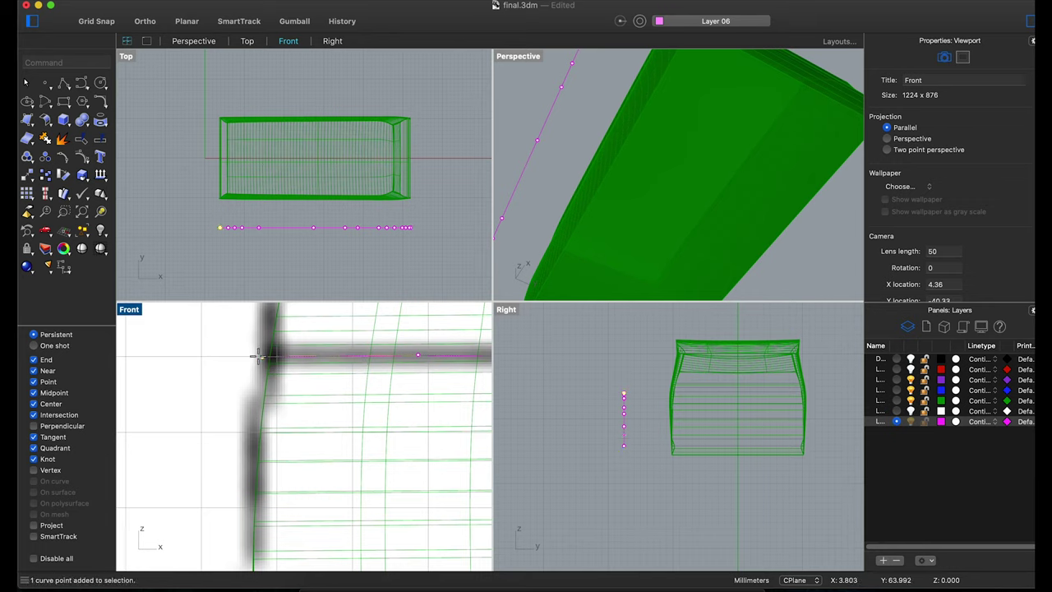
{"action": "left_click_drag", "start_coordinate": [257, 355], "coordinate": [236, 356]}
{"action": "scroll", "coordinate": [575, 223], "scroll_direction": "down", "scroll_amount": 5}
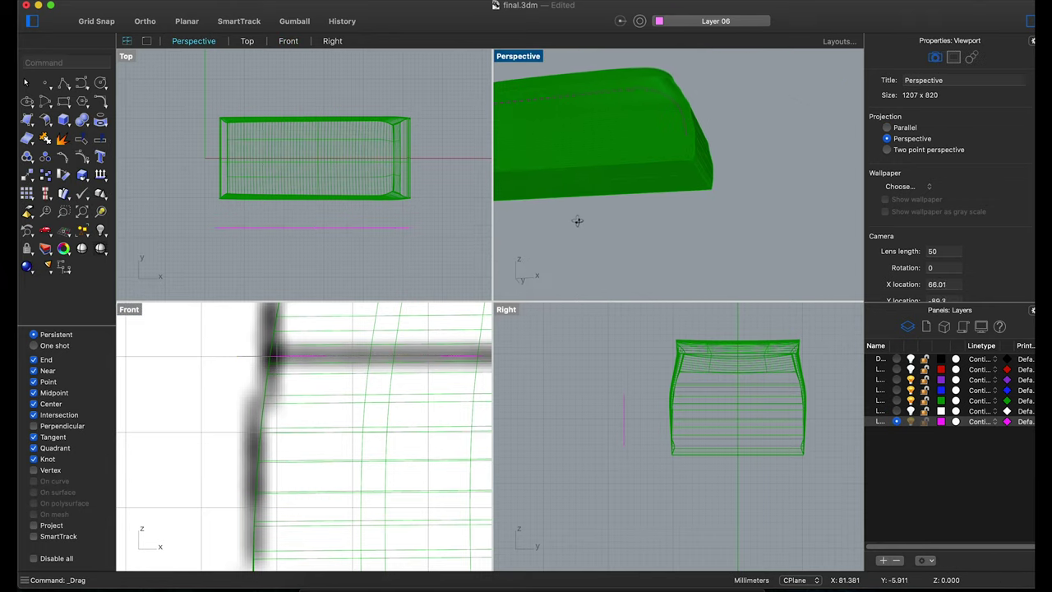
{"action": "scroll", "coordinate": [600, 228], "scroll_direction": "down", "scroll_amount": 3}
{"action": "left_click", "coordinate": [91, 150]}
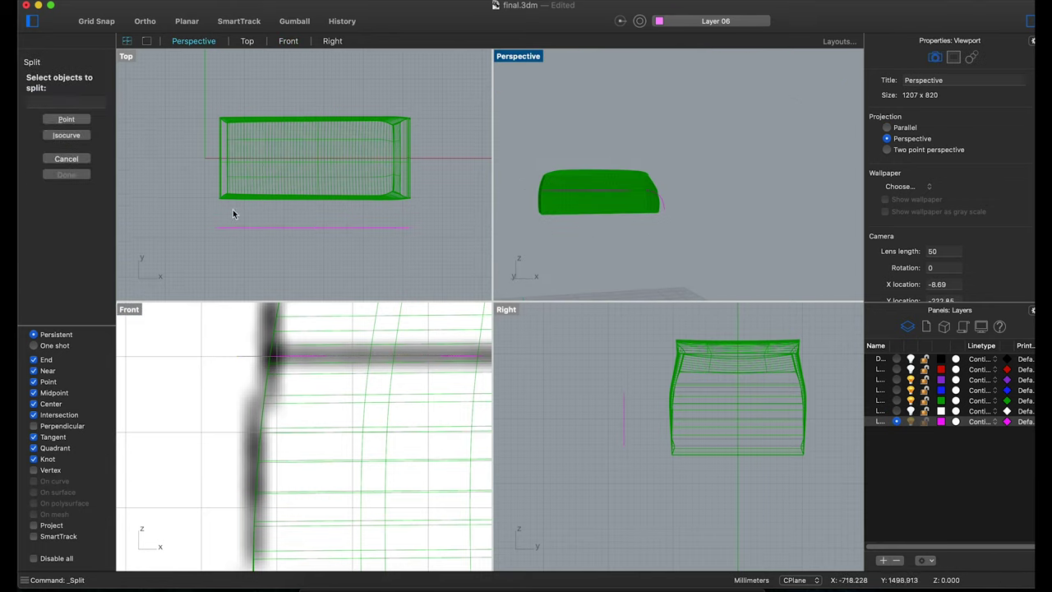
{"action": "left_click", "coordinate": [266, 194]}
{"action": "key", "text": "Return"}
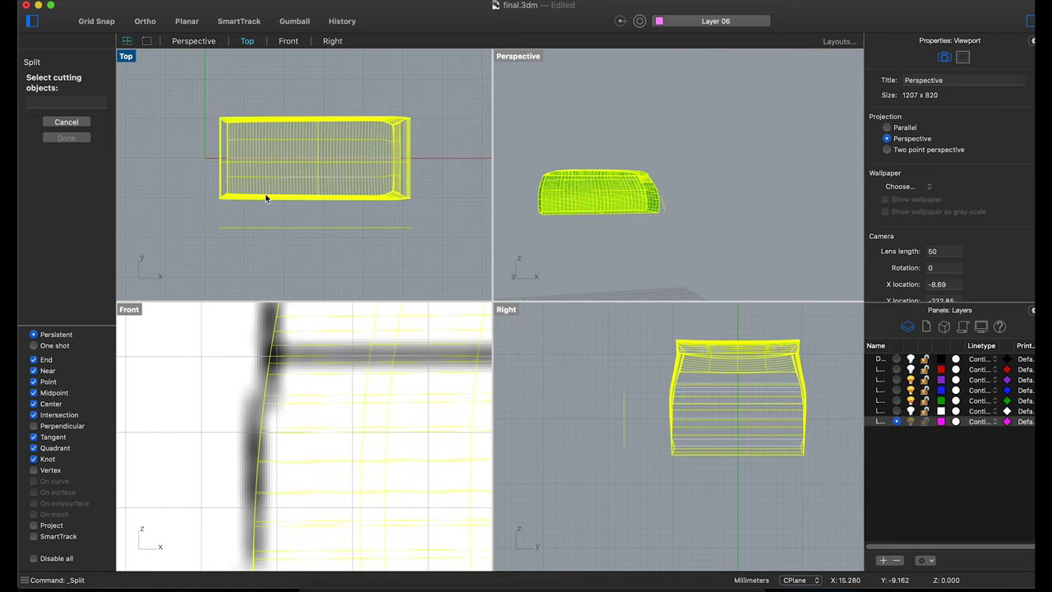
{"action": "left_click", "coordinate": [261, 227]}
{"action": "key", "text": "Return"}
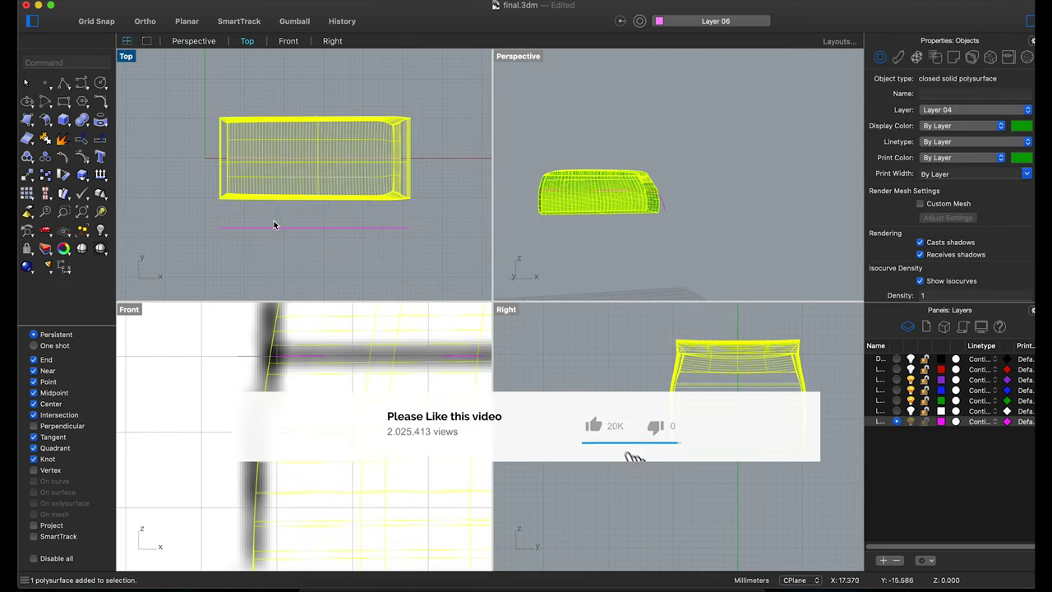
{"action": "right_click", "coordinate": [274, 225]}
{"action": "left_click", "coordinate": [312, 225]}
{"action": "key", "text": "Return"}
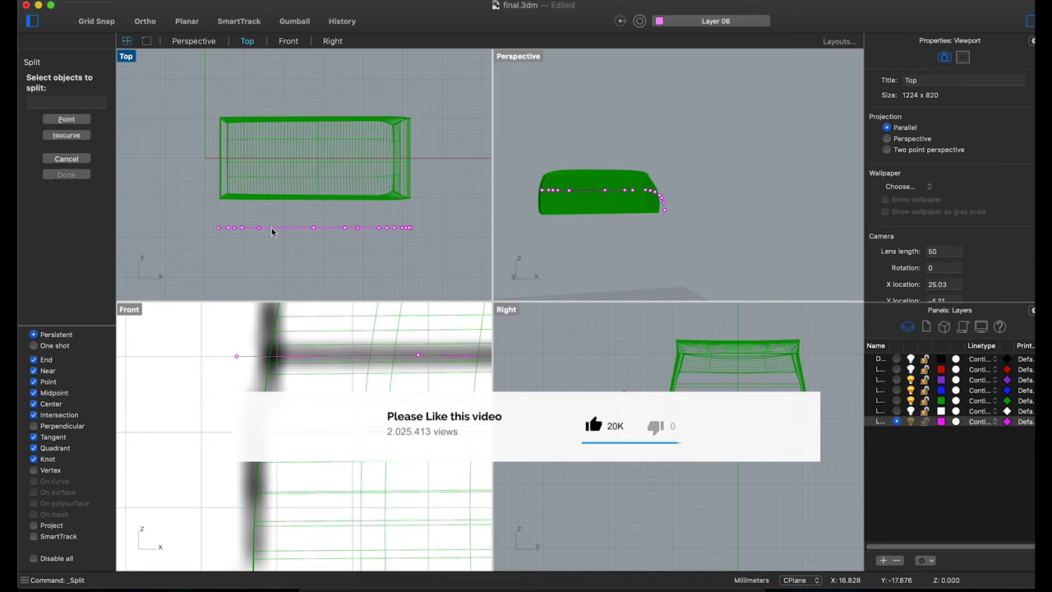
{"action": "left_click", "coordinate": [290, 184]}
{"action": "key", "text": "Return"}
{"action": "key", "text": "Return"}
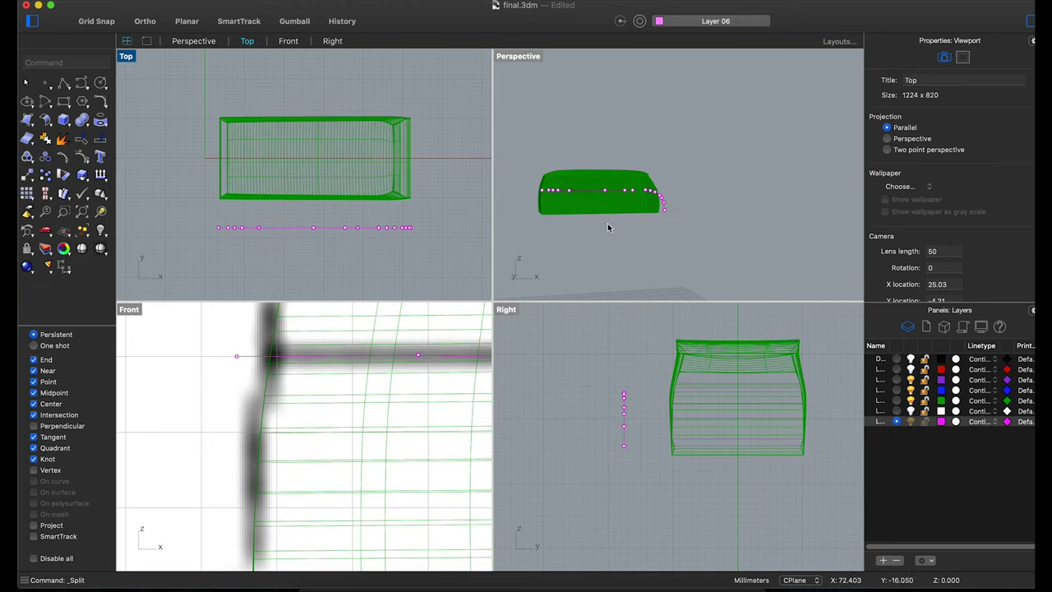
{"action": "left_click", "coordinate": [589, 210]}
{"action": "left_click", "coordinate": [411, 227]}
{"action": "scroll", "coordinate": [437, 228], "scroll_direction": "down", "scroll_amount": 3}
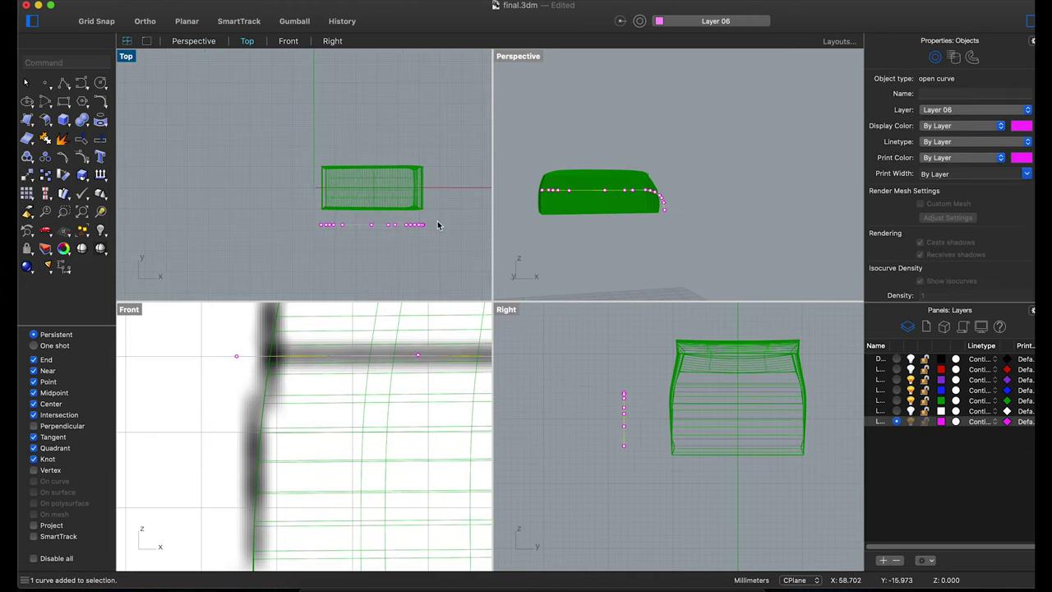
{"action": "scroll", "coordinate": [403, 247], "scroll_direction": "up", "scroll_amount": 2}
{"action": "right_click", "coordinate": [448, 230]}
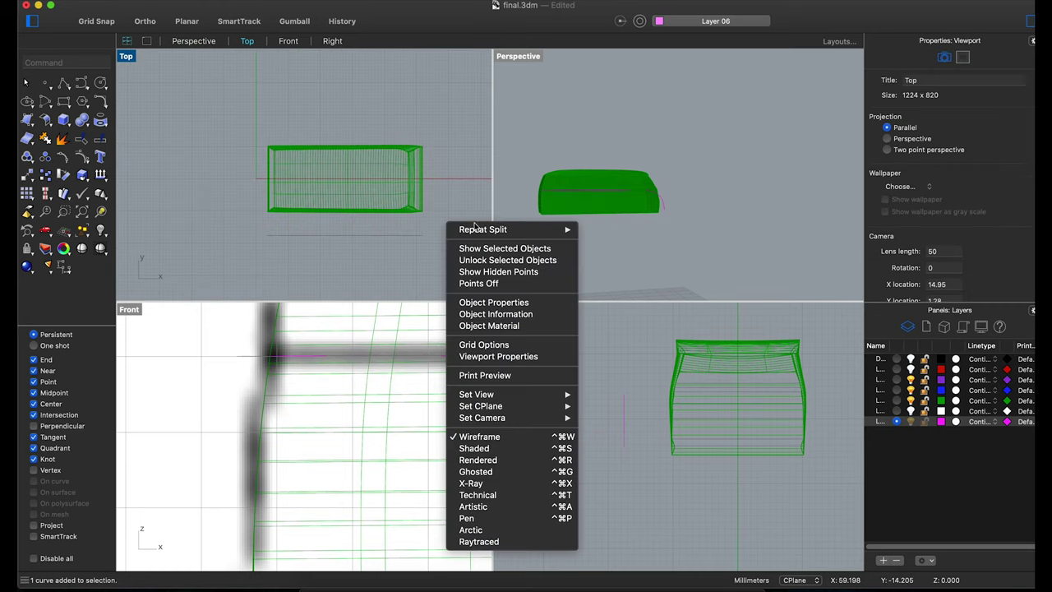
{"action": "left_click", "coordinate": [472, 226]}
{"action": "key", "text": "Escape"}
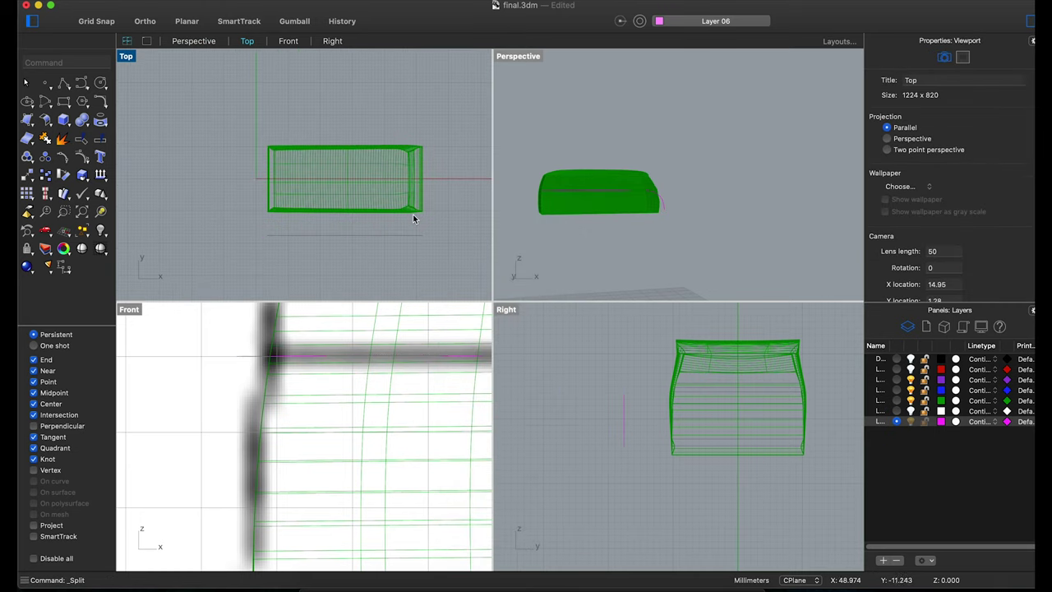
{"action": "right_click", "coordinate": [443, 215]}
{"action": "left_click", "coordinate": [465, 221]}
{"action": "left_click", "coordinate": [425, 213]}
{"action": "key", "text": "Return"}
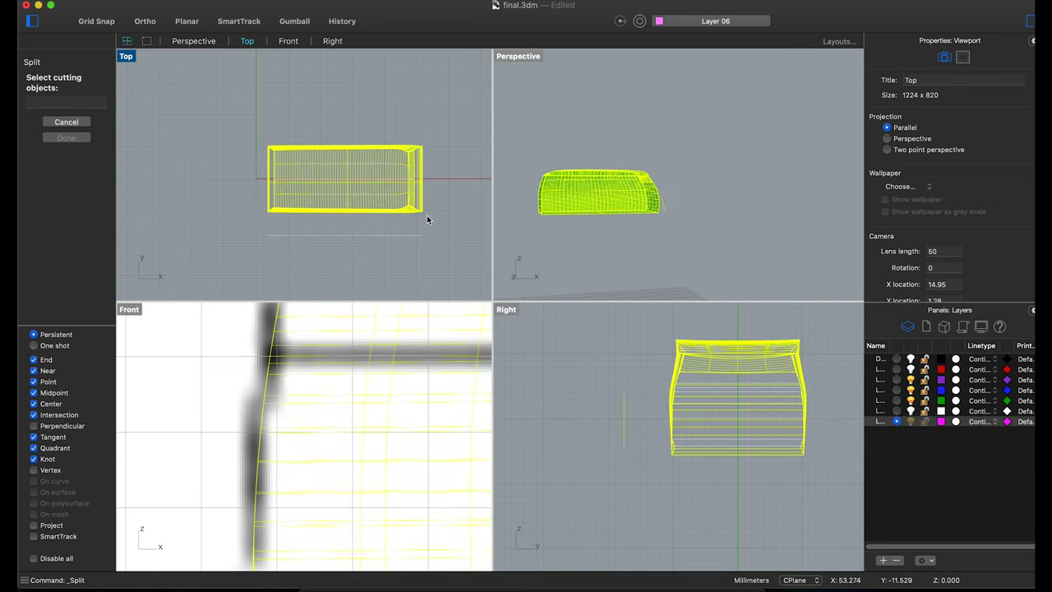
{"action": "key", "text": "Escape"}
{"action": "key", "text": "Escape"}
{"action": "left_click", "coordinate": [591, 209]}
{"action": "left_click", "coordinate": [289, 356]}
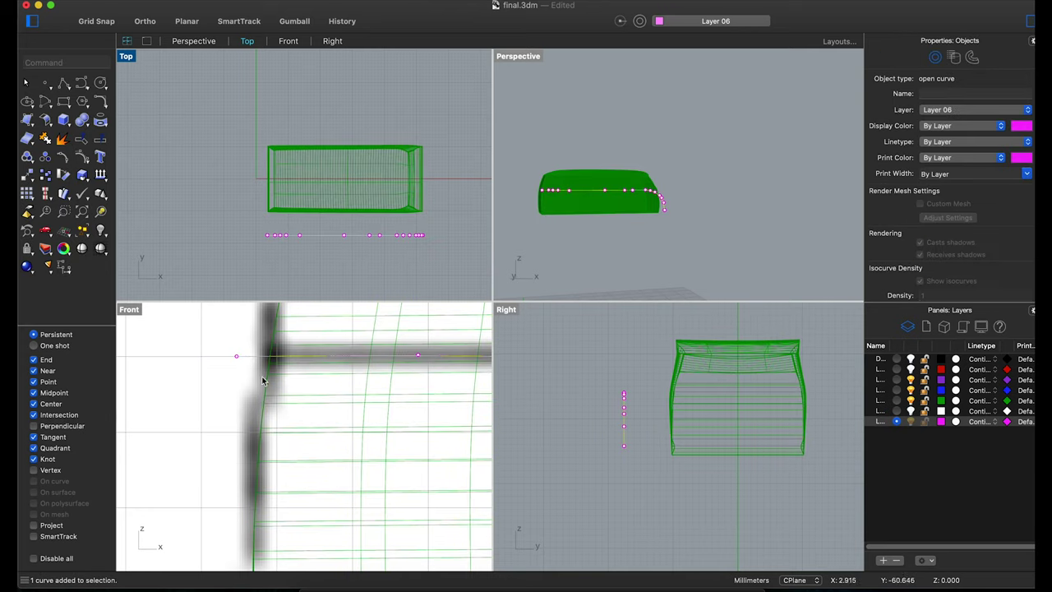
{"action": "scroll", "coordinate": [261, 376], "scroll_direction": "down", "scroll_amount": 5}
- Draw a polyline from one side-curve end, over the van roof, to the other end
{"action": "left_click", "coordinate": [65, 84]}
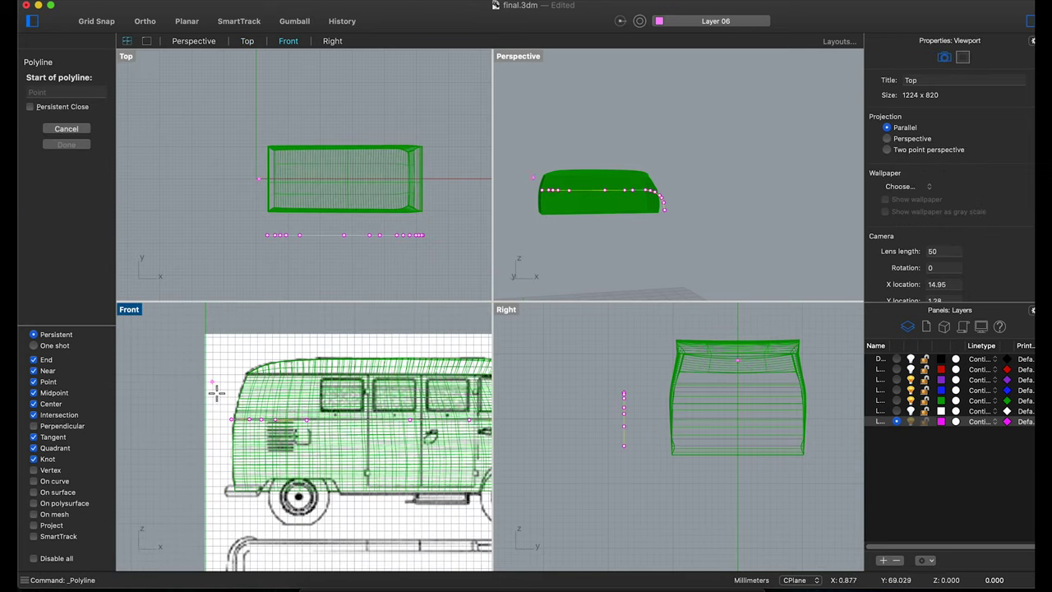
{"action": "left_click", "coordinate": [232, 420]}
{"action": "scroll", "coordinate": [338, 329], "scroll_direction": "down", "scroll_amount": 4}
{"action": "left_click", "coordinate": [339, 329]}
{"action": "scroll", "coordinate": [422, 330], "scroll_direction": "up", "scroll_amount": 4}
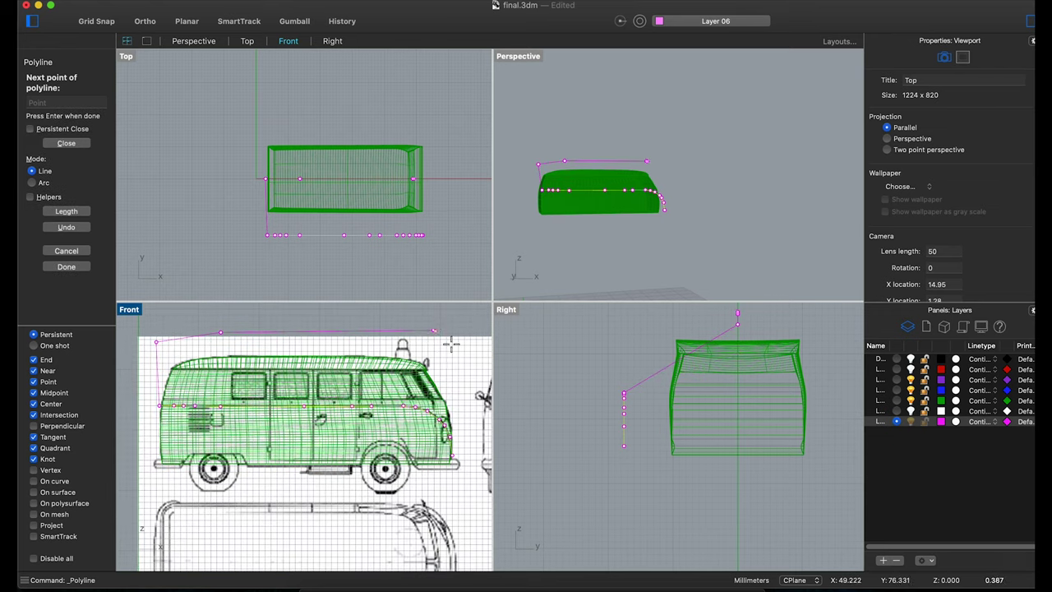
{"action": "scroll", "coordinate": [471, 461], "scroll_direction": "up", "scroll_amount": 5}
{"action": "left_click", "coordinate": [369, 425]}
{"action": "key", "text": "Return"}
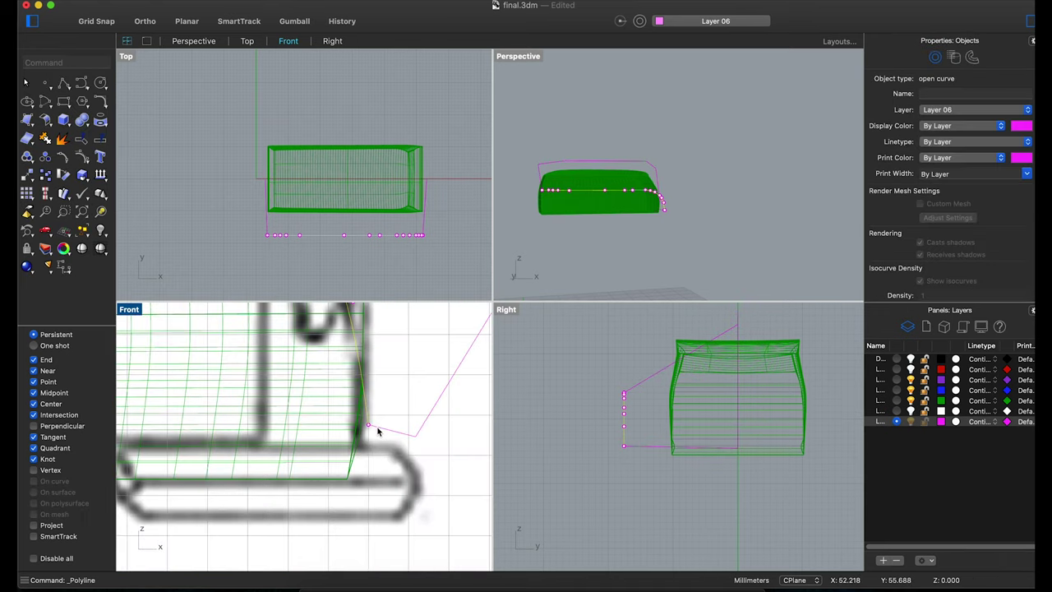
{"action": "scroll", "coordinate": [383, 446], "scroll_direction": "up", "scroll_amount": 3}
{"action": "left_click", "coordinate": [391, 441]}
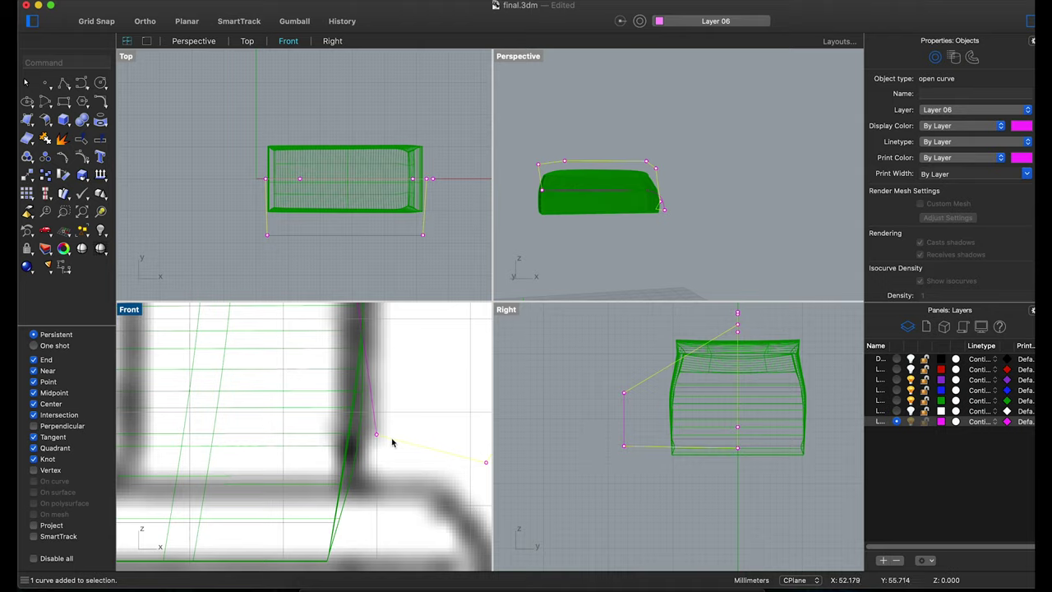
{"action": "left_click", "coordinate": [44, 140]}
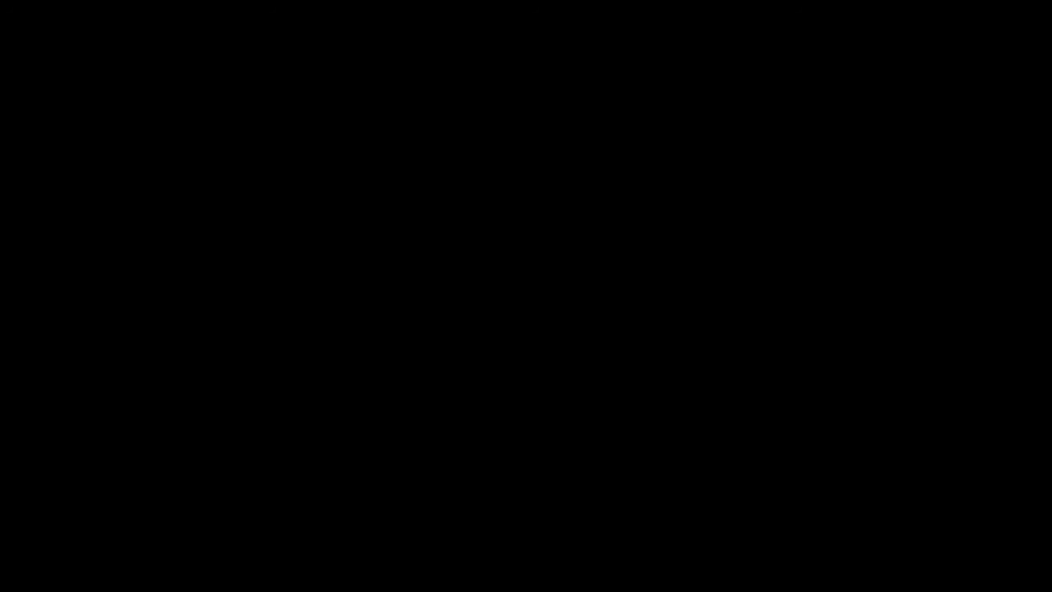